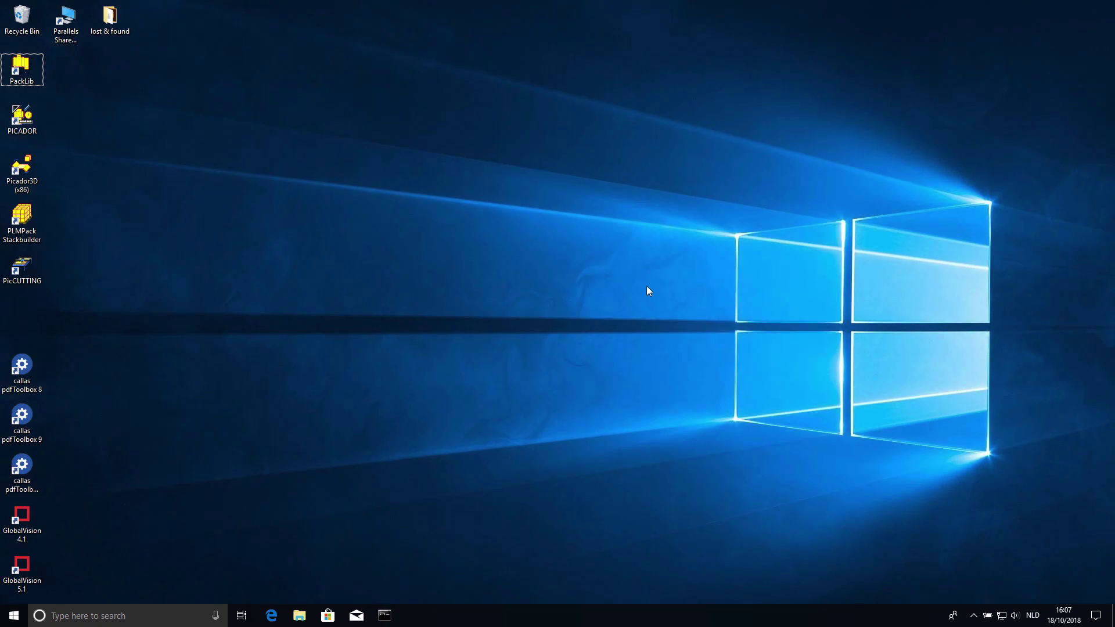
{"action": "left_click_drag", "start_coordinate": [75, 68], "coordinate": [67, 71]}
{"action": "left_click_drag", "start_coordinate": [40, 141], "coordinate": [27, 277]}
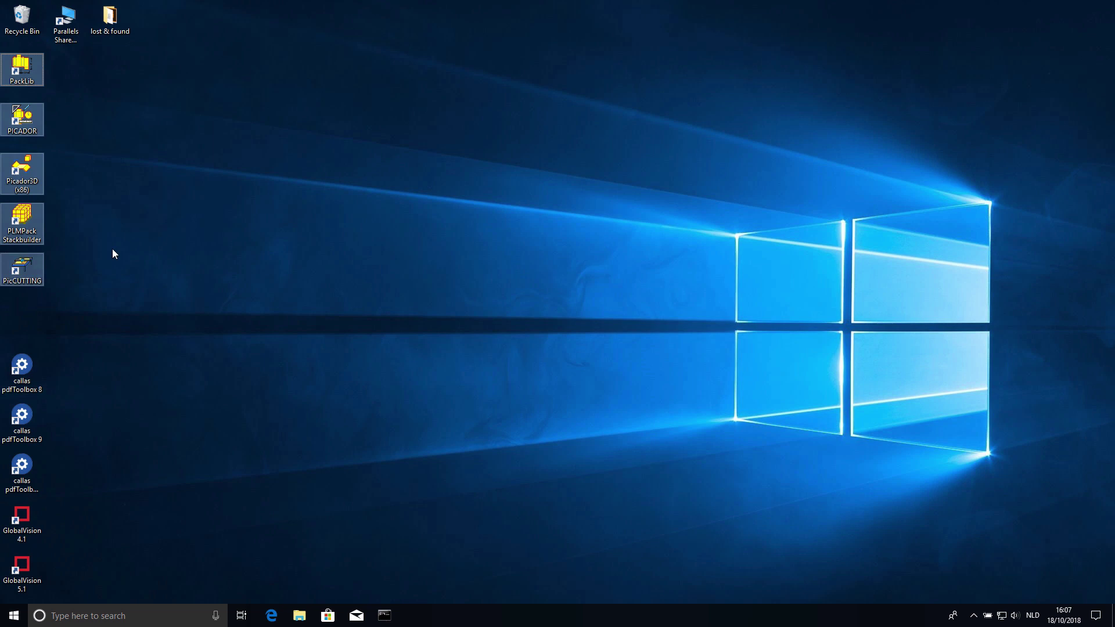
{"action": "left_click", "coordinate": [121, 233]}
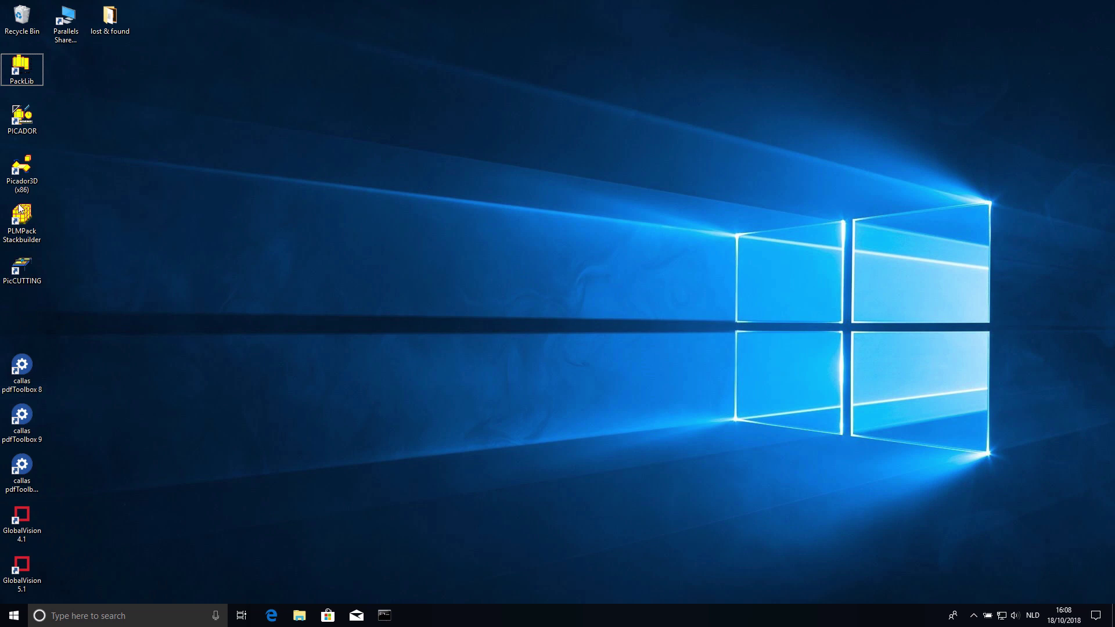
{"action": "left_click_drag", "start_coordinate": [69, 65], "coordinate": [24, 260]}
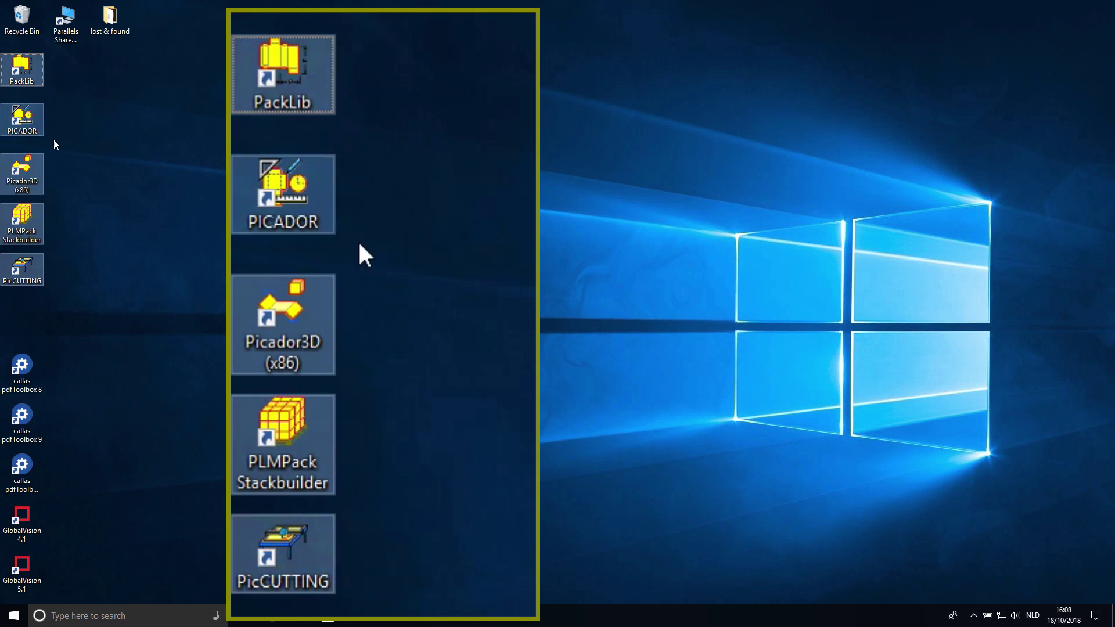
{"action": "left_click", "coordinate": [118, 257]}
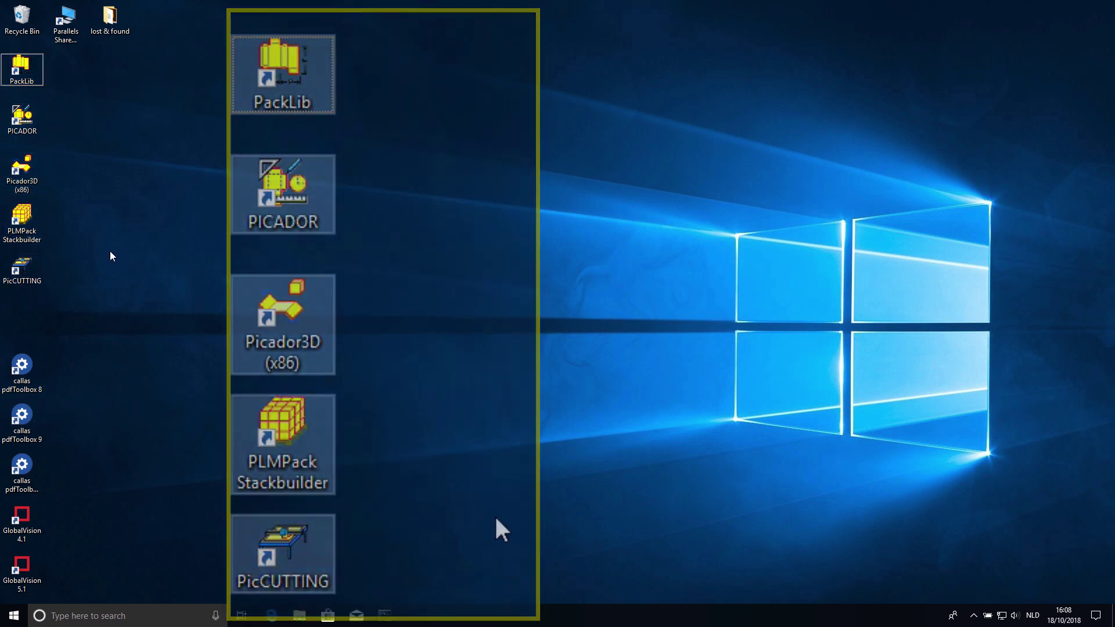
- Launch PackLib and open the F_0202 box design from the library folder FEFCO > 0200 > F202
{"action": "double_click", "coordinate": [25, 69]}
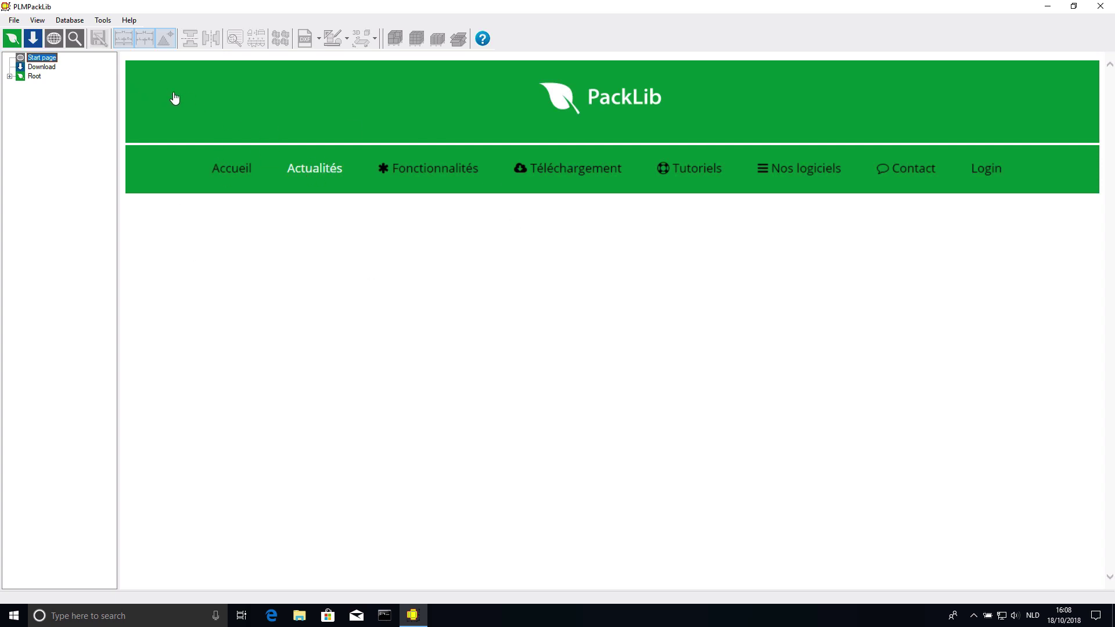
{"action": "left_click", "coordinate": [35, 76]}
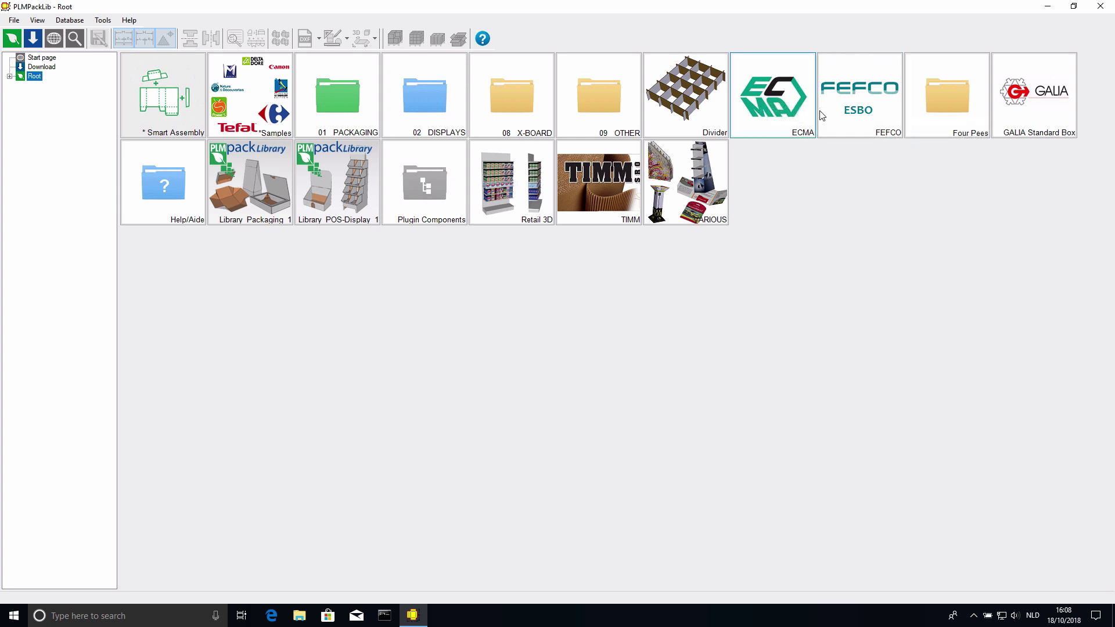
{"action": "left_click", "coordinate": [848, 112]}
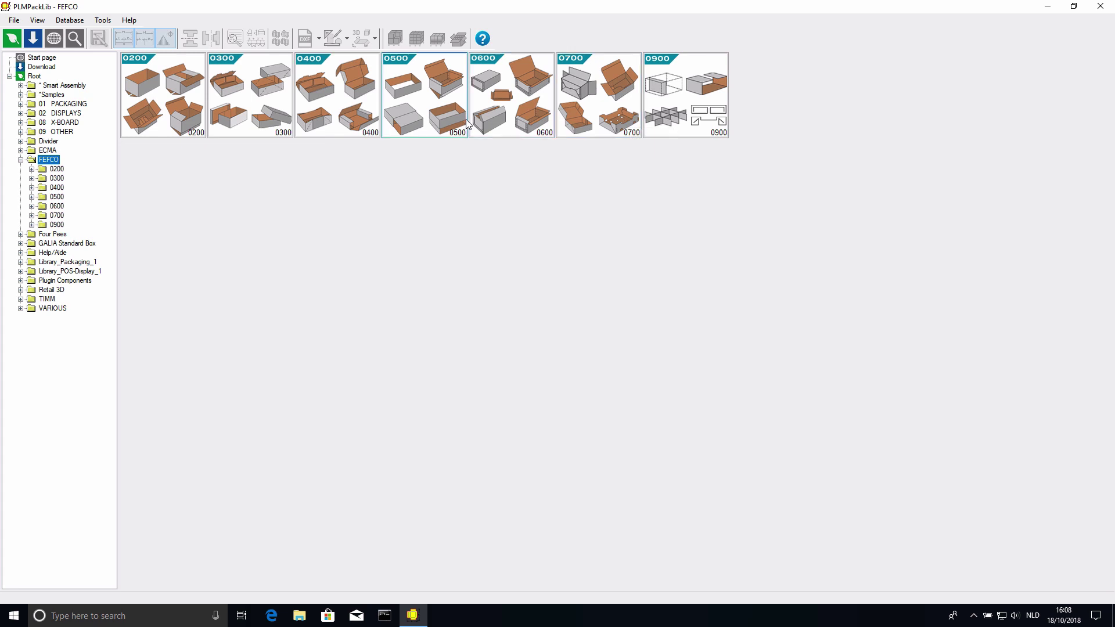
{"action": "left_click", "coordinate": [182, 105]}
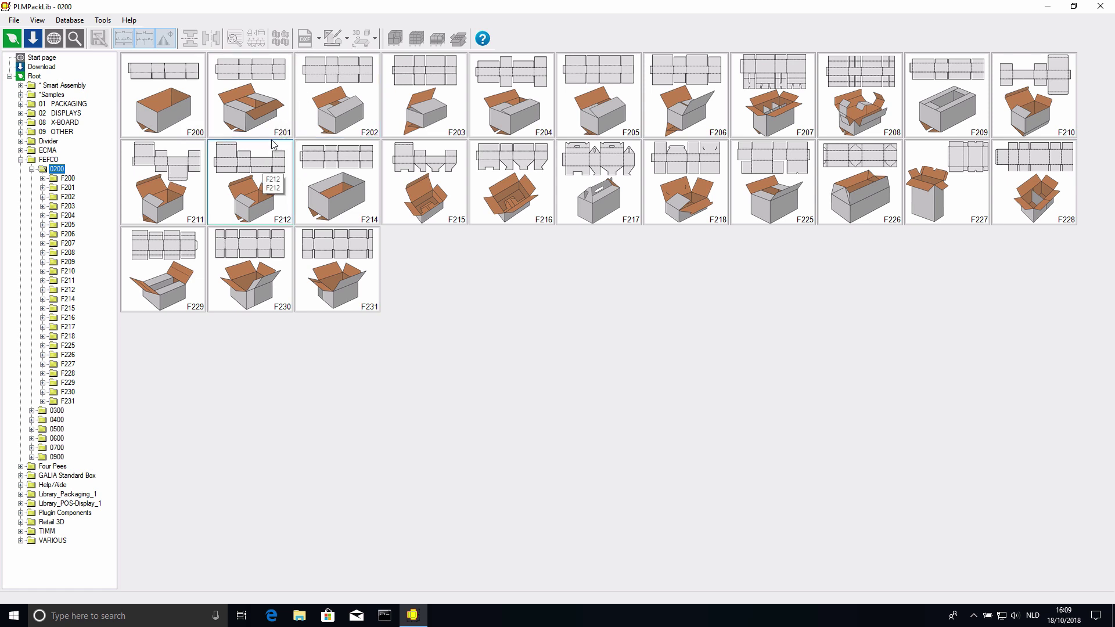
{"action": "left_click", "coordinate": [339, 110]}
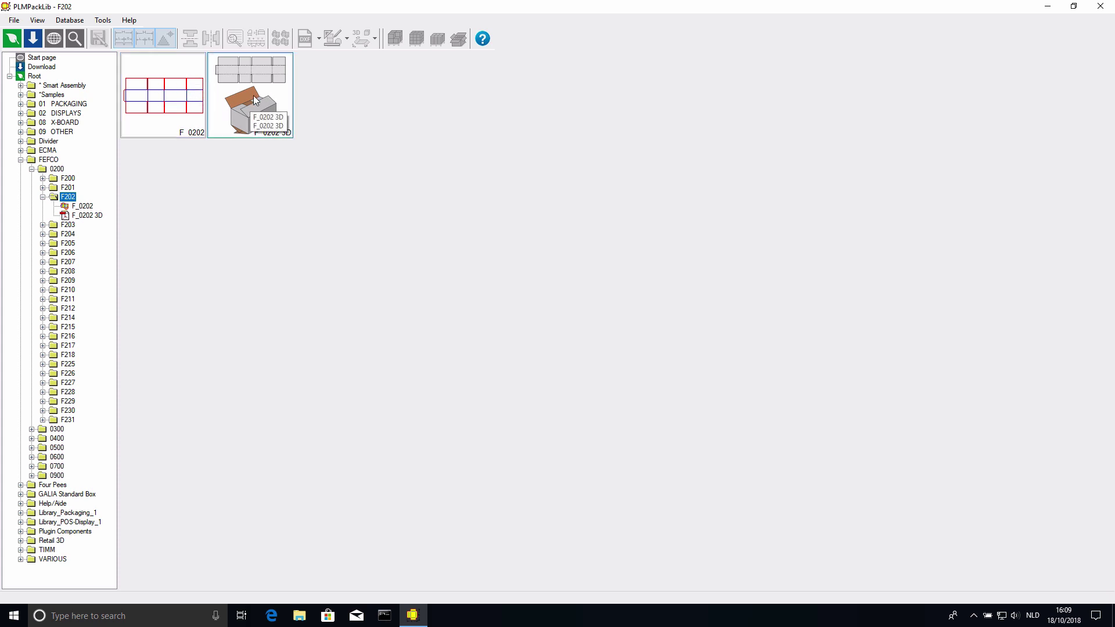
{"action": "left_click", "coordinate": [164, 109]}
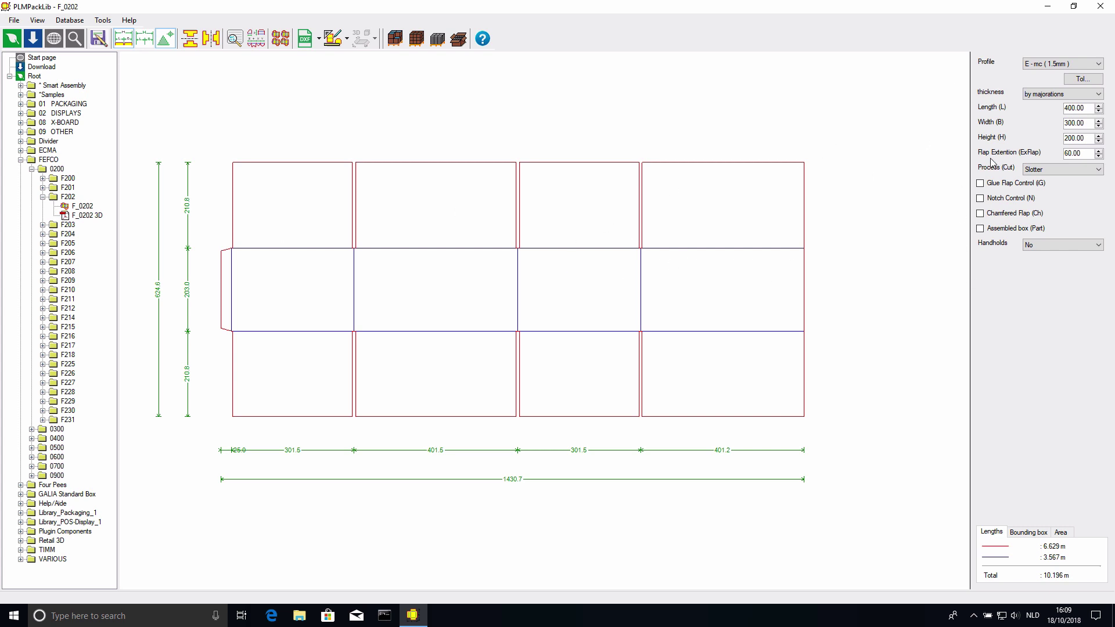
- Enable glue flap control on the F_0202 box and set its handholds to Stripped
{"action": "mouse_move", "coordinate": [1059, 119]}
{"action": "left_mouse_down"}
{"action": "mouse_move", "coordinate": [1031, 110]}
{"action": "mouse_move", "coordinate": [1069, 109]}
{"action": "left_mouse_up"}
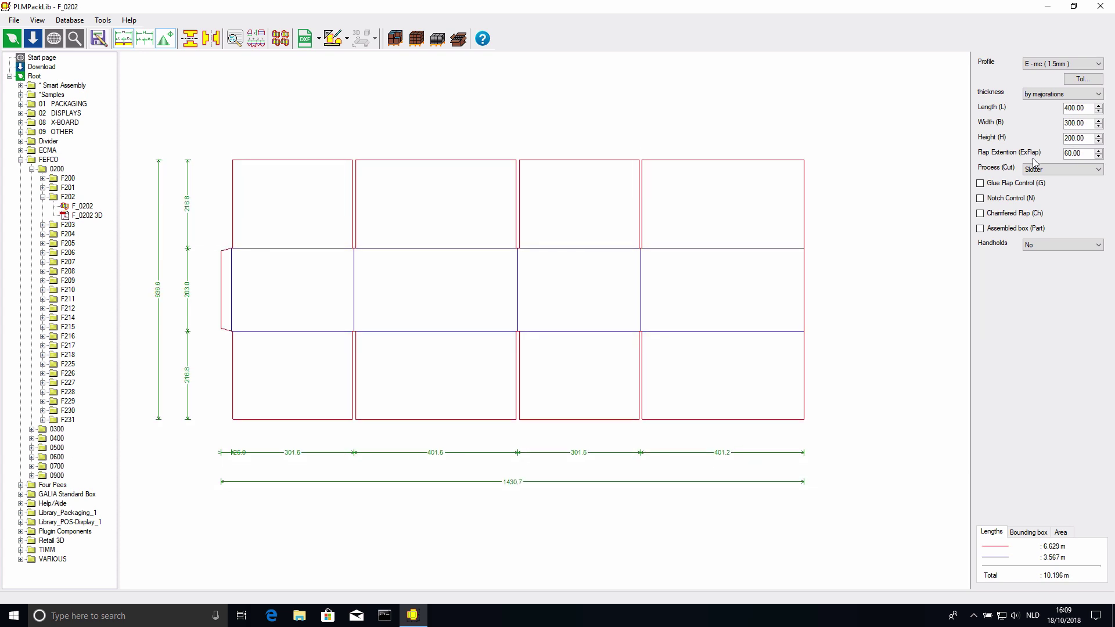
{"action": "left_click", "coordinate": [981, 184]}
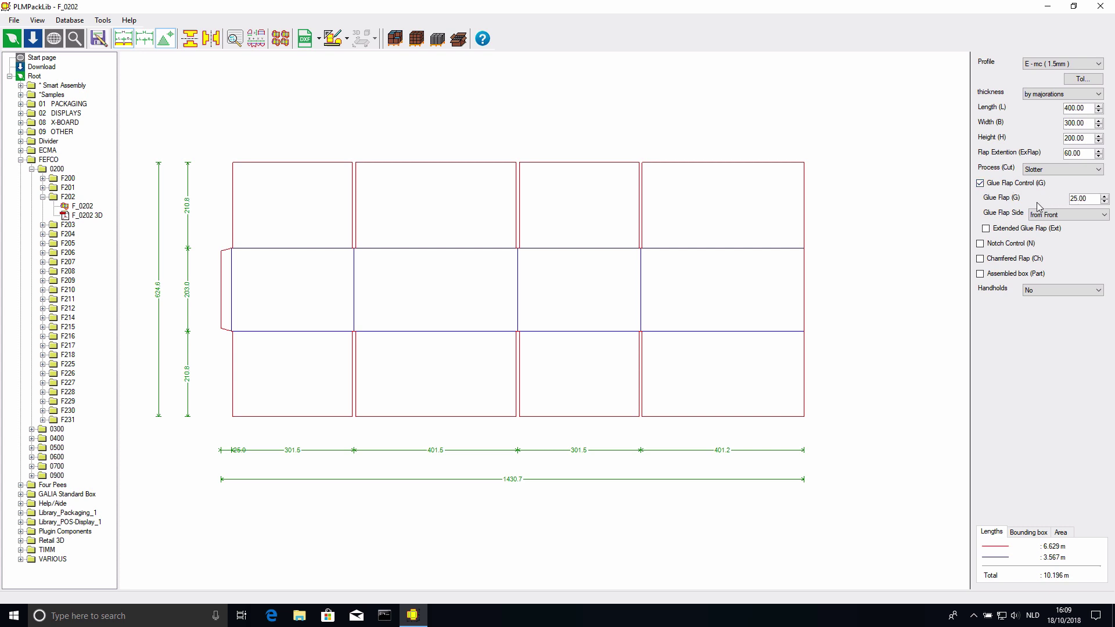
{"action": "left_click", "coordinate": [1049, 290]}
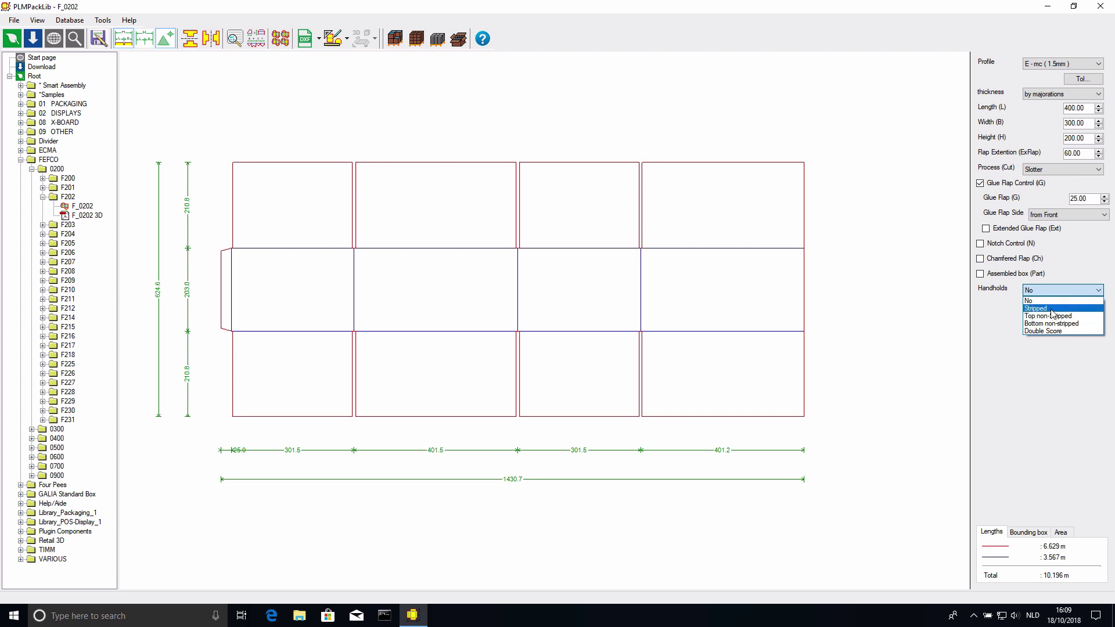
{"action": "left_click", "coordinate": [1052, 309]}
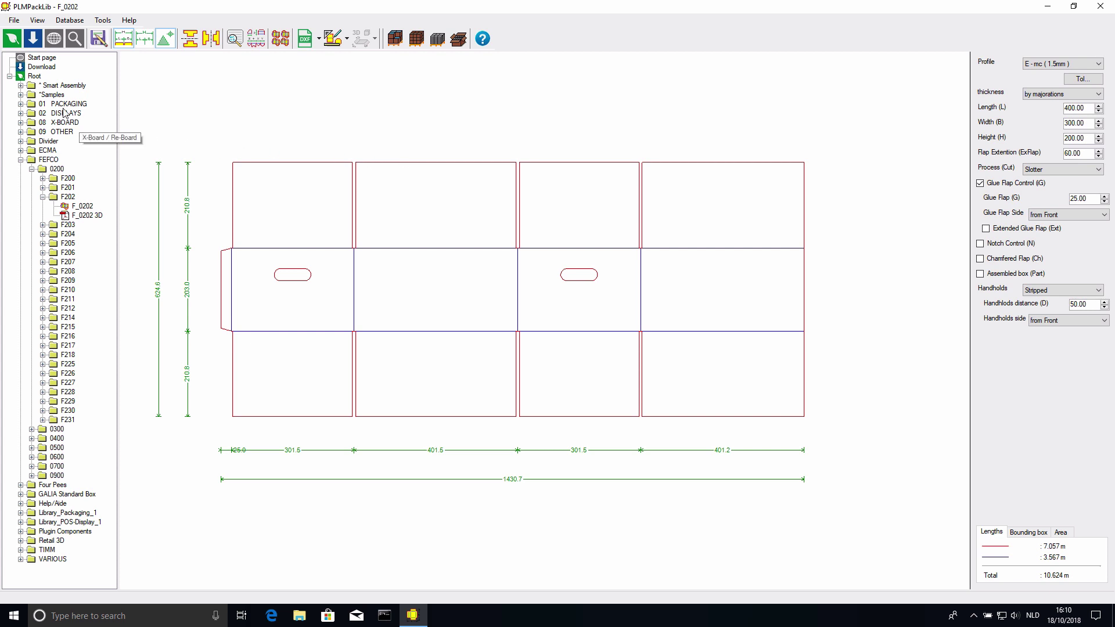
- Open the F_0201 (1) design from the Four Pees folder and send it to Picador
{"action": "left_click", "coordinate": [34, 76]}
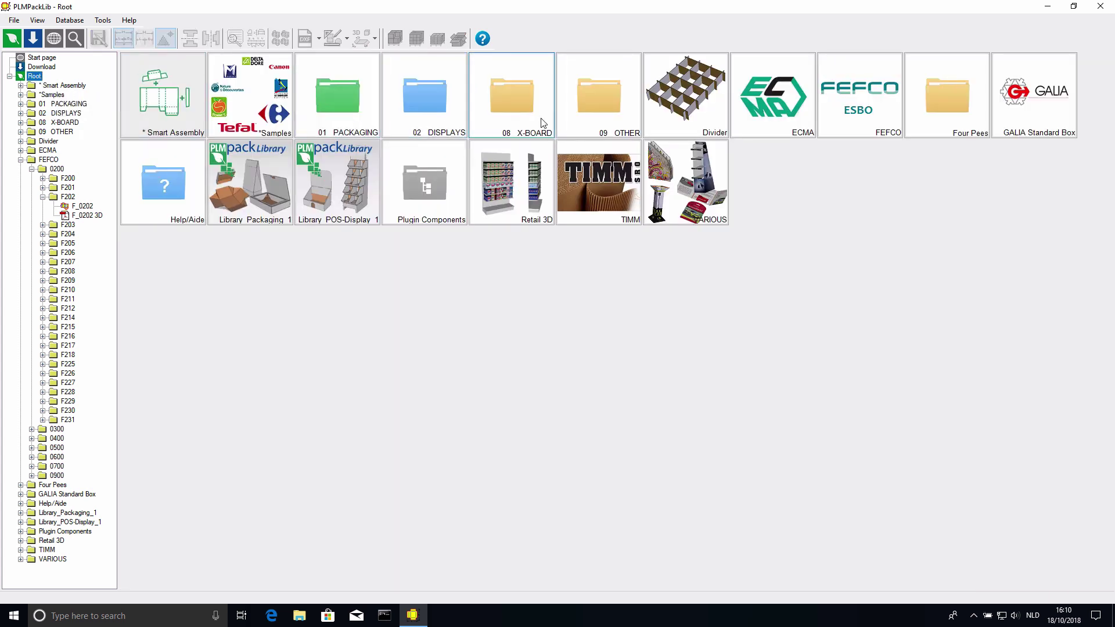
{"action": "double_click", "coordinate": [940, 102]}
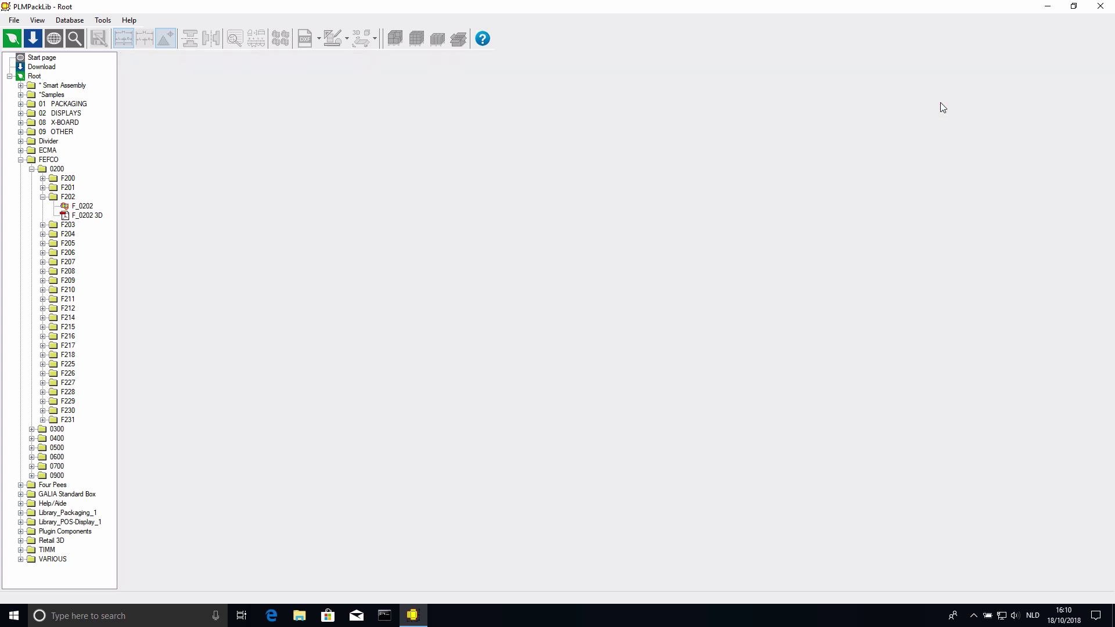
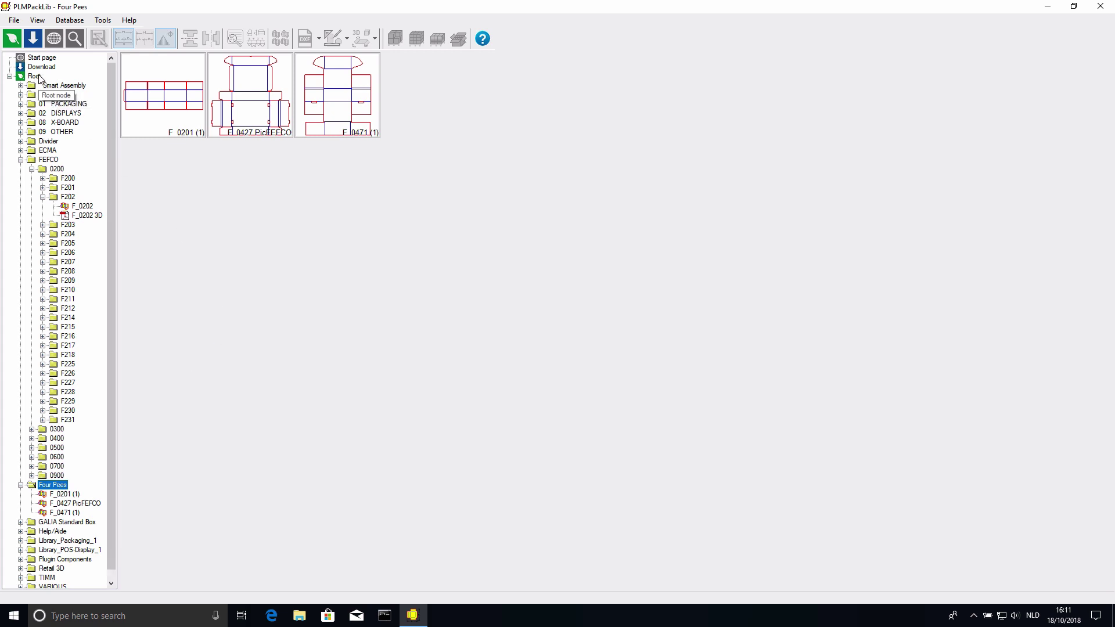
{"action": "left_click", "coordinate": [187, 100]}
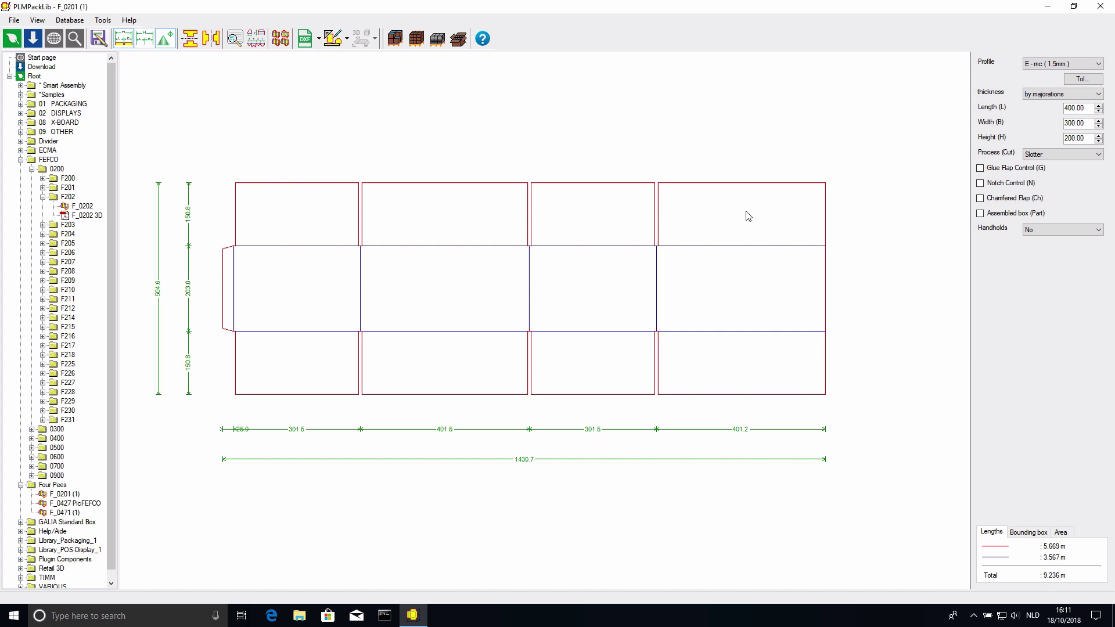
{"action": "left_click", "coordinate": [1099, 116]}
{"action": "left_click", "coordinate": [334, 39]}
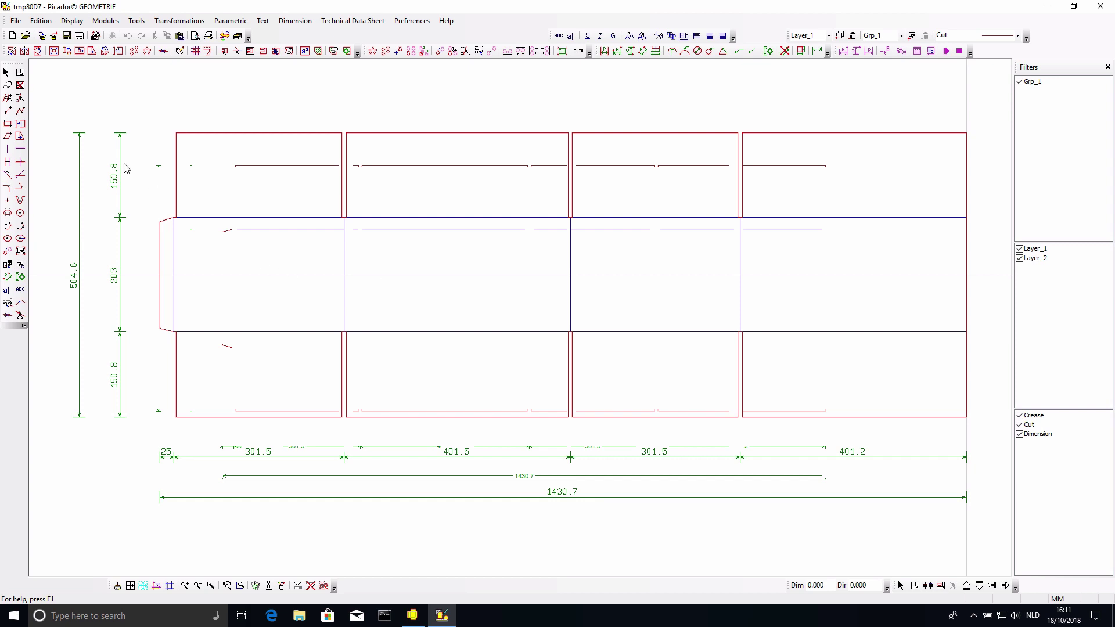
- Draw a rectangle inside the second body panel of the box blank, and close Picador
{"action": "left_click", "coordinate": [8, 123]}
{"action": "left_click", "coordinate": [382, 236]}
{"action": "left_click", "coordinate": [531, 314]}
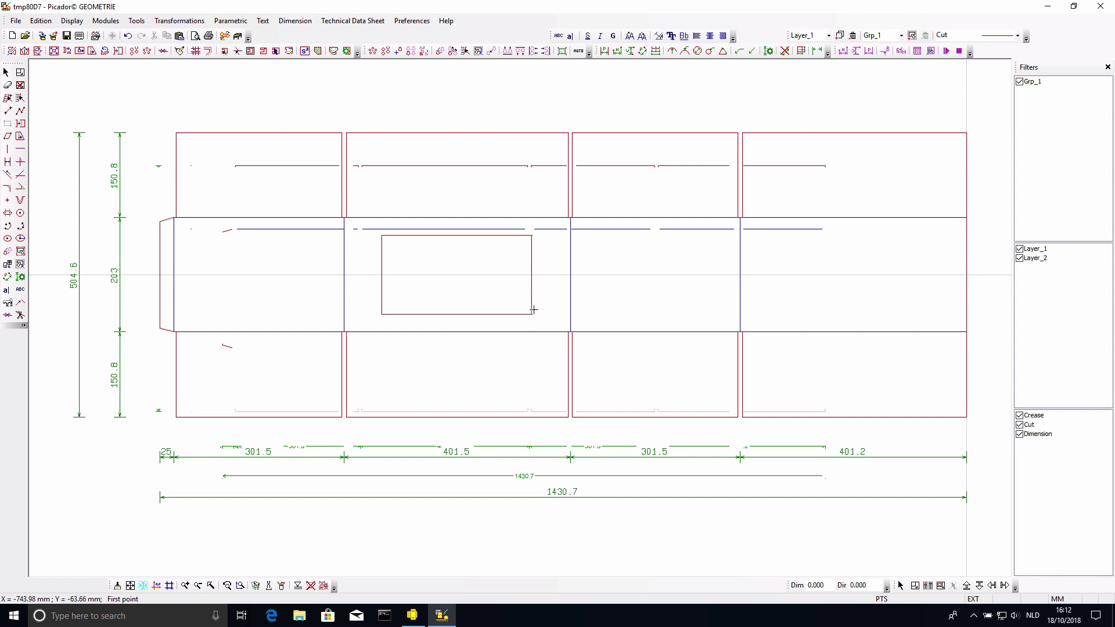
{"action": "key", "text": "Escape"}
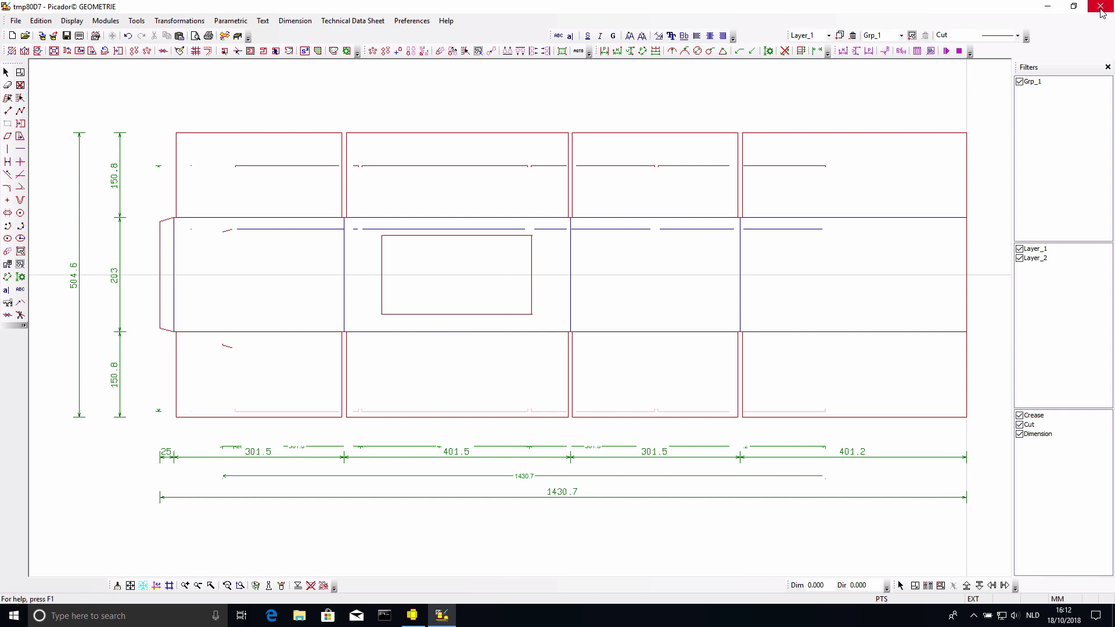
{"action": "left_click", "coordinate": [1100, 6]}
{"action": "left_click", "coordinate": [543, 333]}
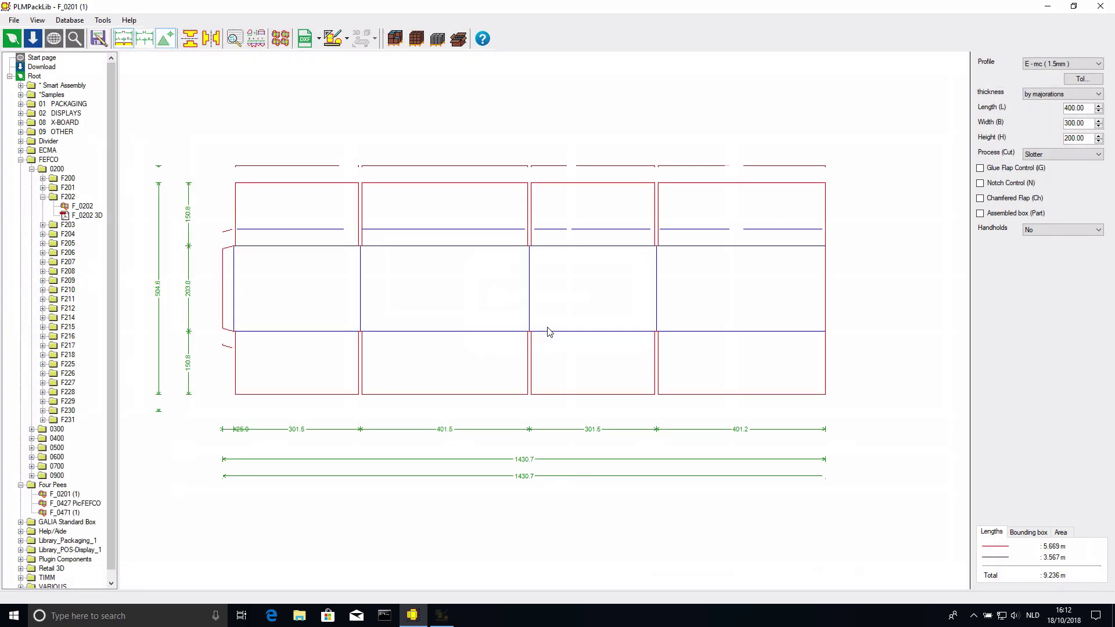
- Open the *Smart_Box design from the library's Smart Assembly folder
{"action": "left_click", "coordinate": [35, 76]}
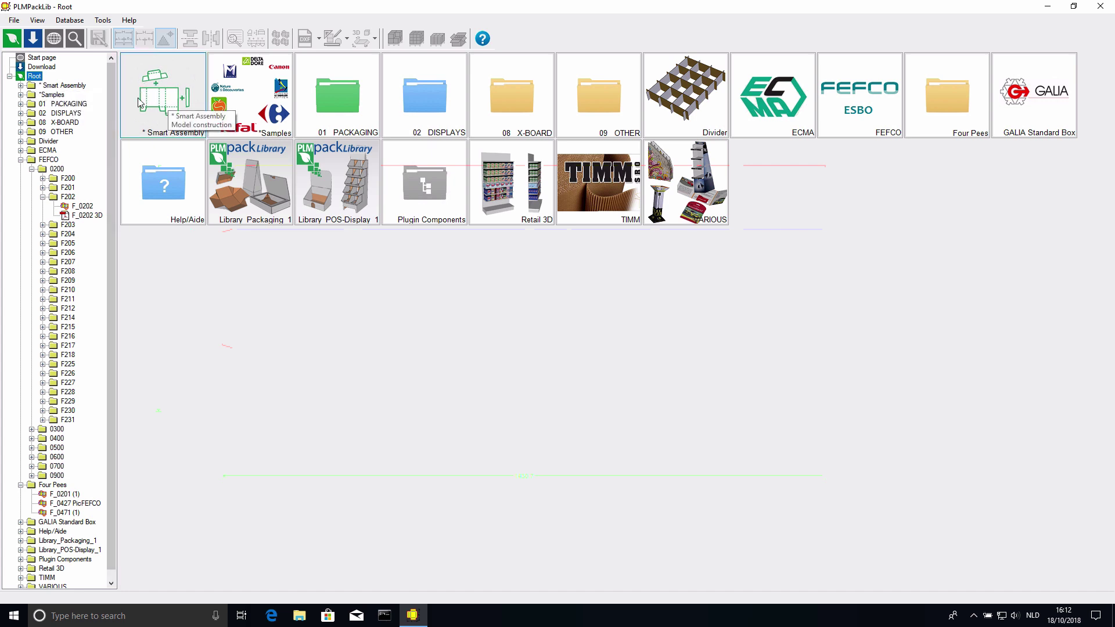
{"action": "double_click", "coordinate": [168, 104]}
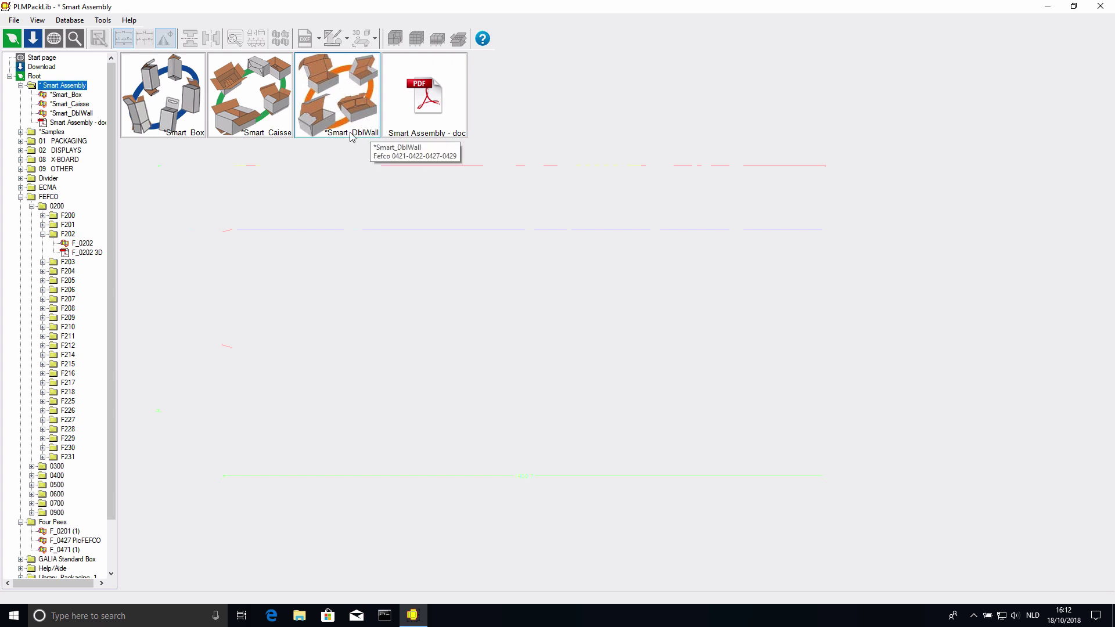
{"action": "double_click", "coordinate": [176, 106]}
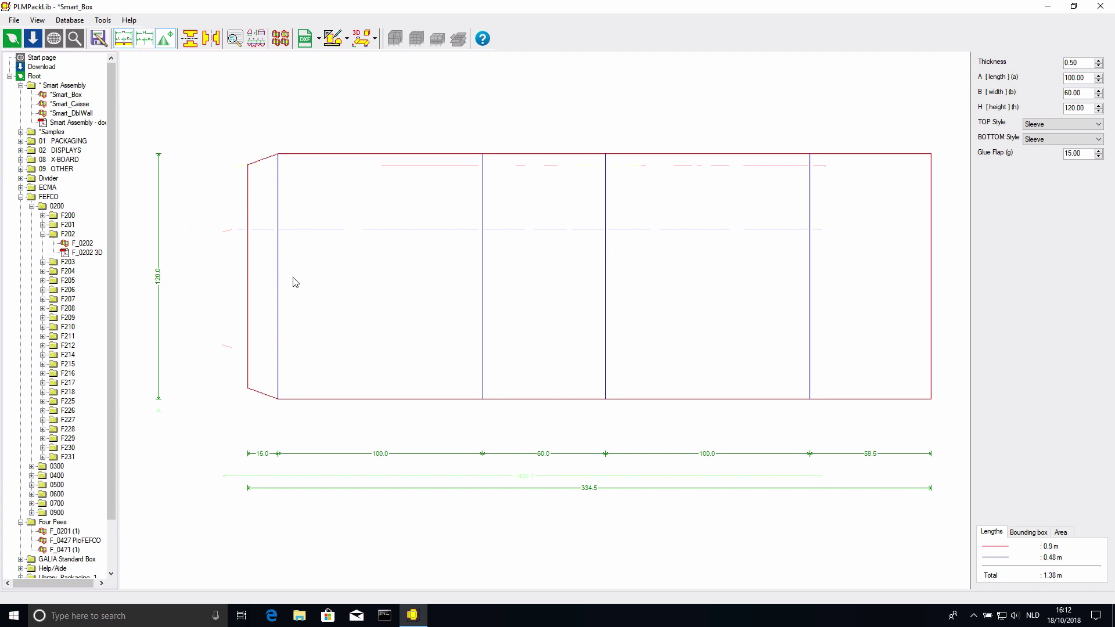
- Preview how the length and width parameters reshape the Smart_Box blank
{"action": "scroll", "coordinate": [1075, 80], "scroll_direction": "up", "scroll_amount": 1}
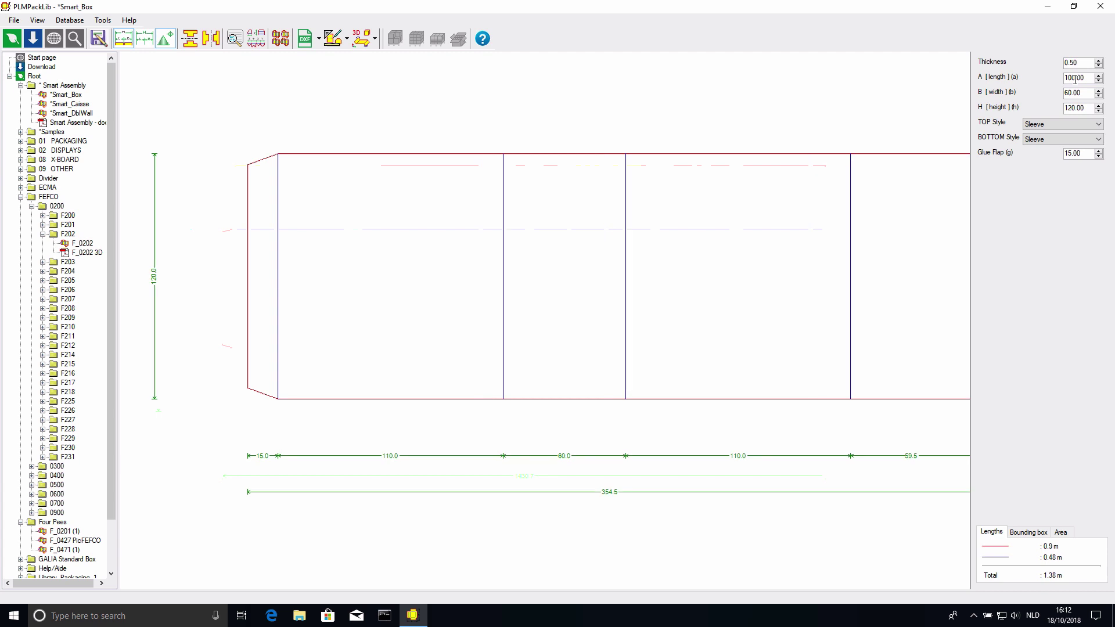
{"action": "scroll", "coordinate": [1075, 80], "scroll_direction": "down", "scroll_amount": 1}
{"action": "scroll", "coordinate": [1075, 93], "scroll_direction": "up", "scroll_amount": 1}
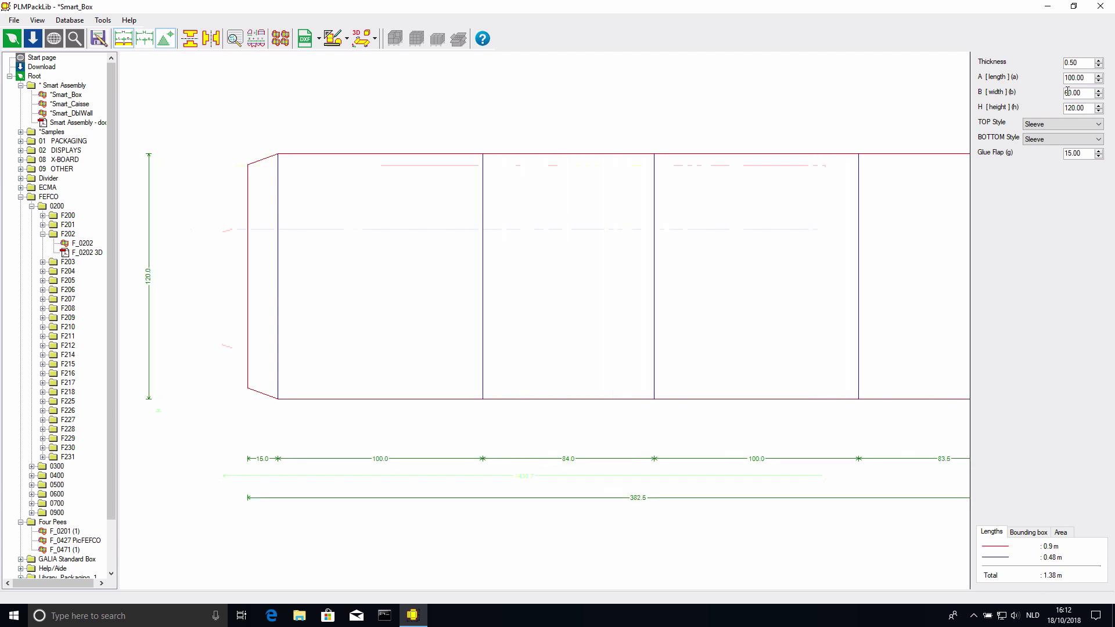
{"action": "scroll", "coordinate": [1075, 93], "scroll_direction": "down", "scroll_amount": 1}
{"action": "scroll", "coordinate": [1076, 108], "scroll_direction": "up", "scroll_amount": 1}
{"action": "scroll", "coordinate": [1076, 108], "scroll_direction": "down", "scroll_amount": 1}
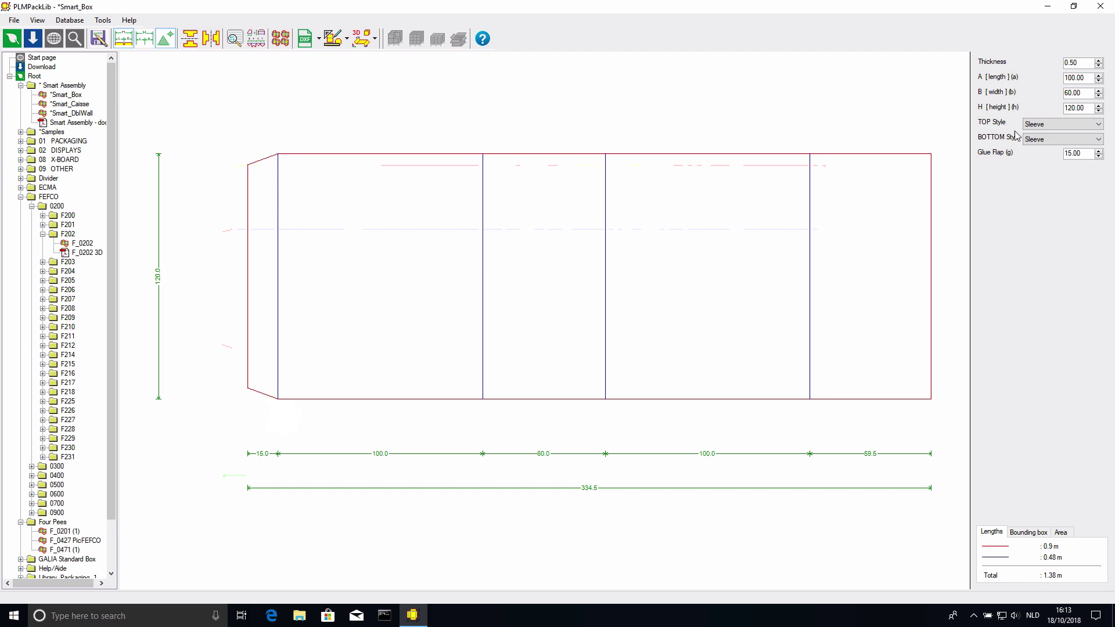
- Set the box's top style to Tuck End with the Lock Tongue 01 variant
{"action": "left_click", "coordinate": [1052, 124]}
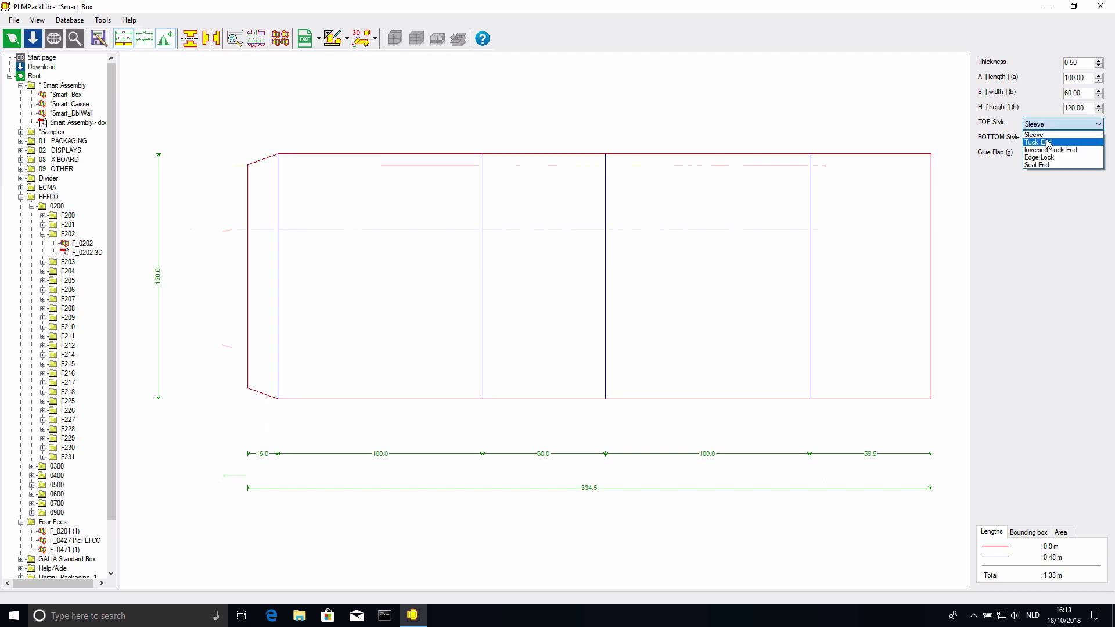
{"action": "left_click", "coordinate": [1049, 143]}
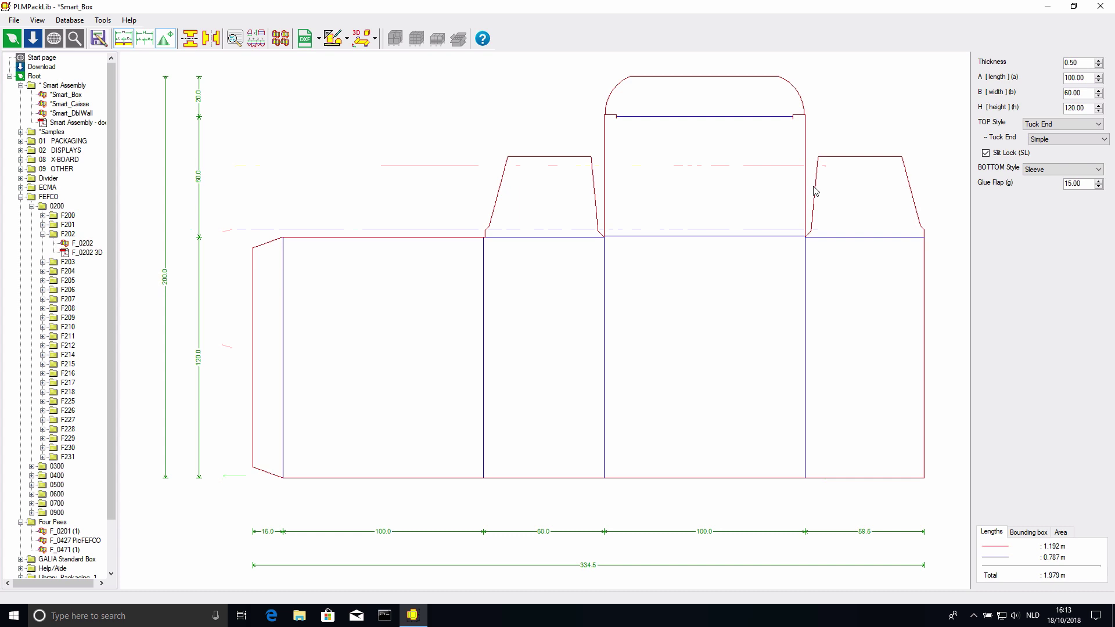
{"action": "scroll", "coordinate": [1078, 77], "scroll_direction": "up", "scroll_amount": 1}
{"action": "scroll", "coordinate": [1079, 77], "scroll_direction": "up", "scroll_amount": 3}
{"action": "scroll", "coordinate": [1072, 78], "scroll_direction": "down", "scroll_amount": 4}
{"action": "scroll", "coordinate": [1070, 93], "scroll_direction": "up", "scroll_amount": 2}
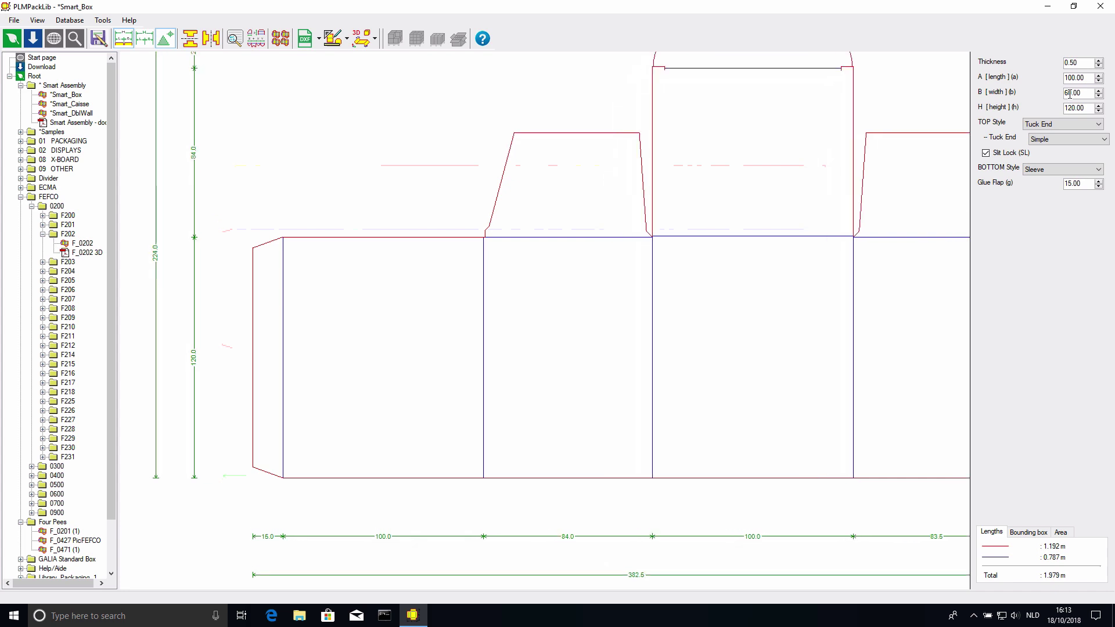
{"action": "scroll", "coordinate": [1069, 93], "scroll_direction": "down", "scroll_amount": 2}
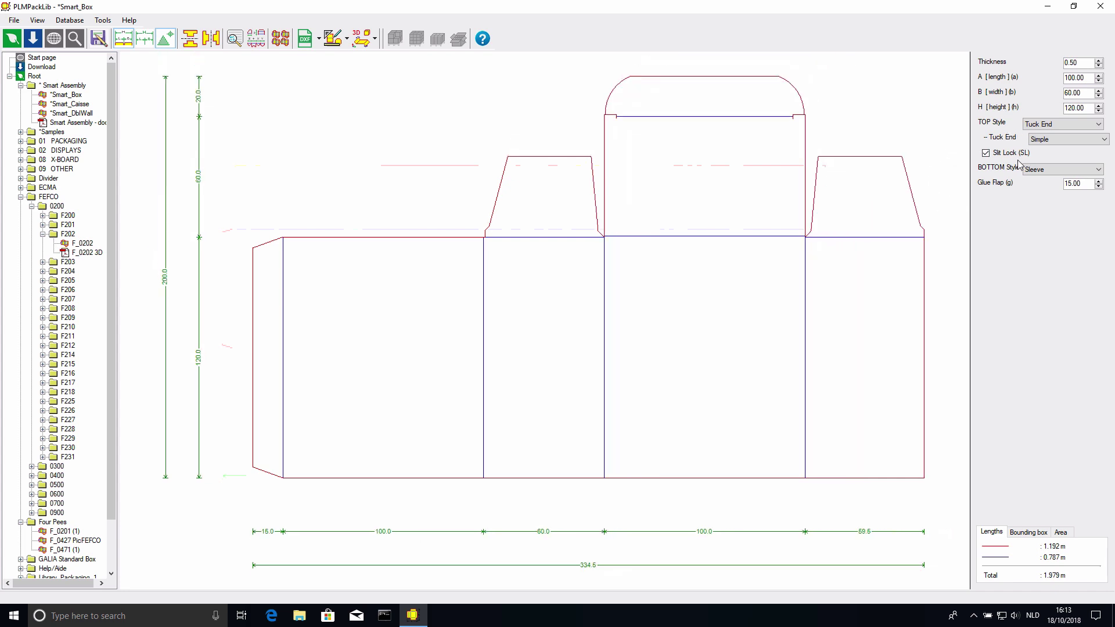
{"action": "left_click", "coordinate": [1056, 142]}
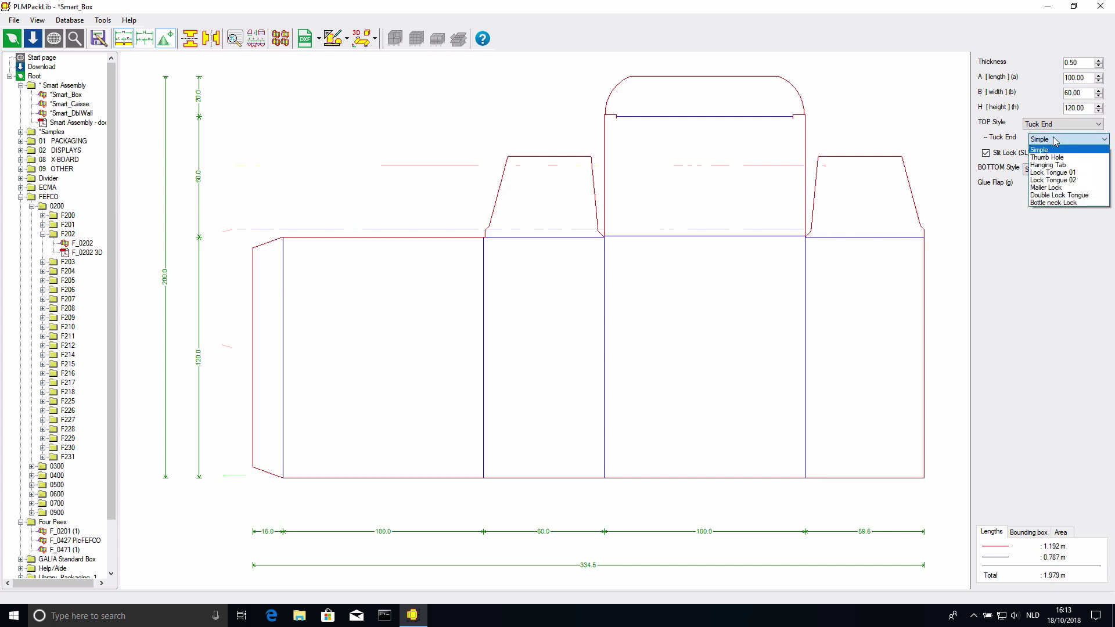
{"action": "left_click", "coordinate": [1056, 173]}
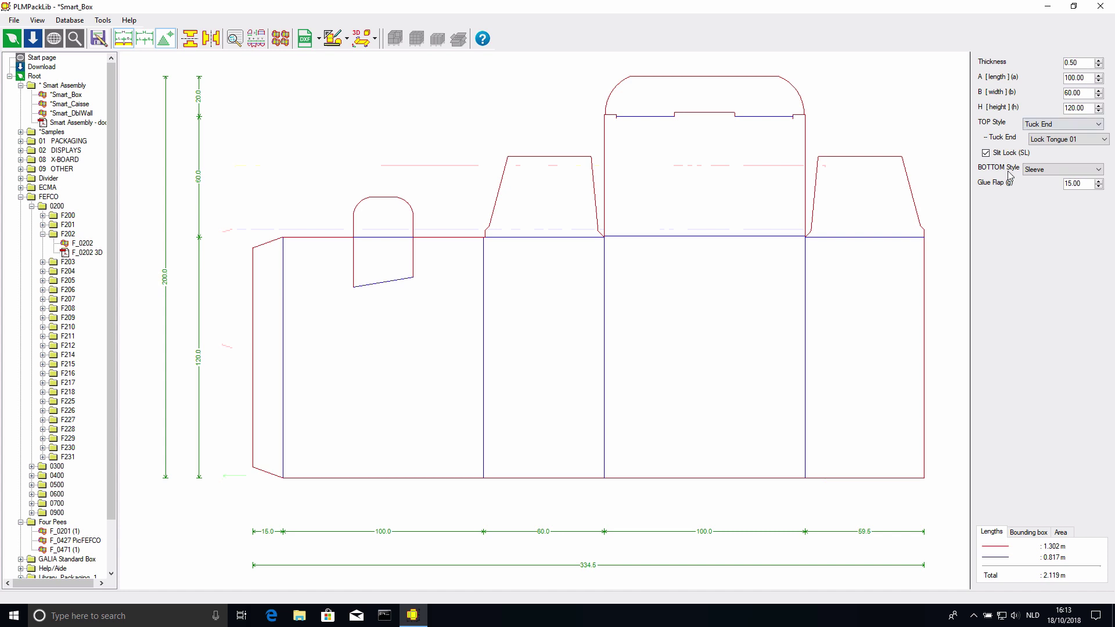
- Set the box's bottom style to Snap-Lock Semi-Auto
{"action": "left_click", "coordinate": [1032, 169]}
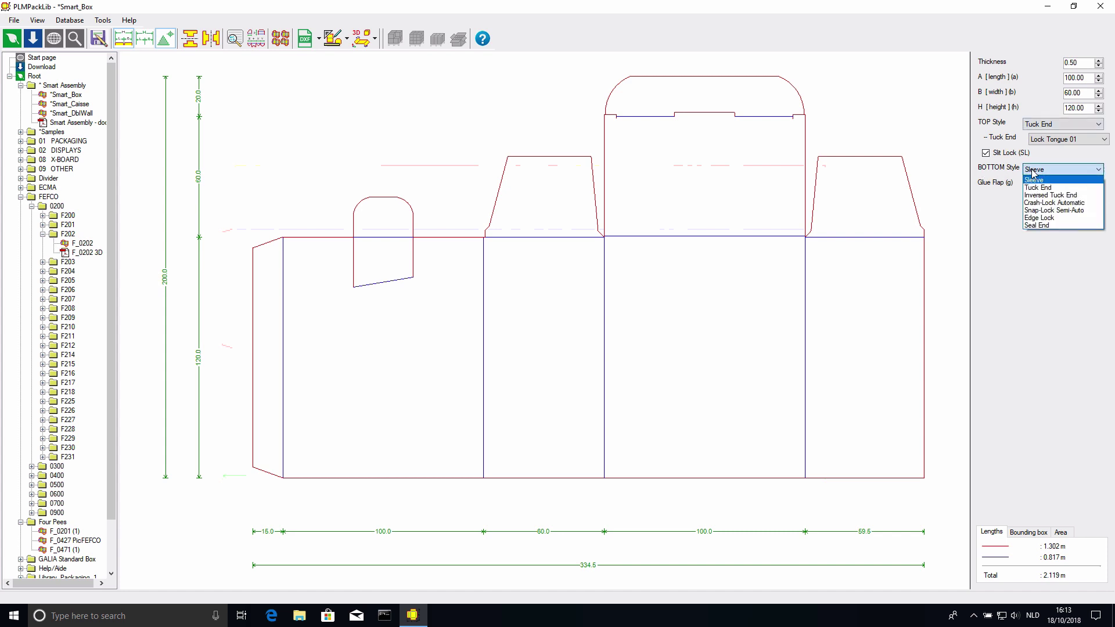
{"action": "left_click", "coordinate": [1039, 210]}
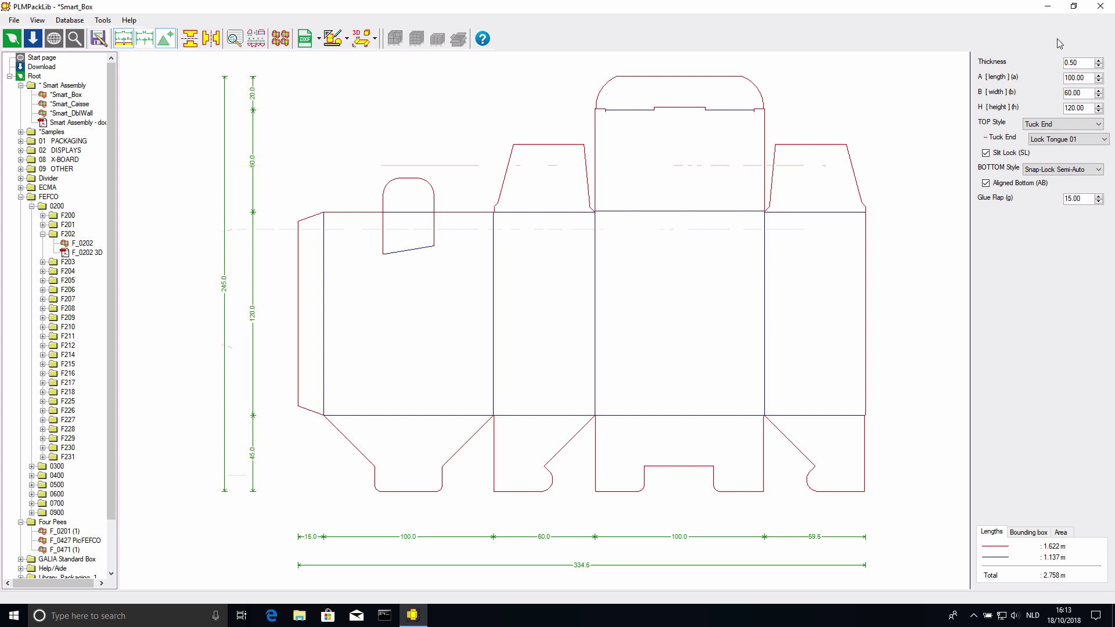
{"action": "scroll", "coordinate": [1073, 77], "scroll_direction": "up", "scroll_amount": 1}
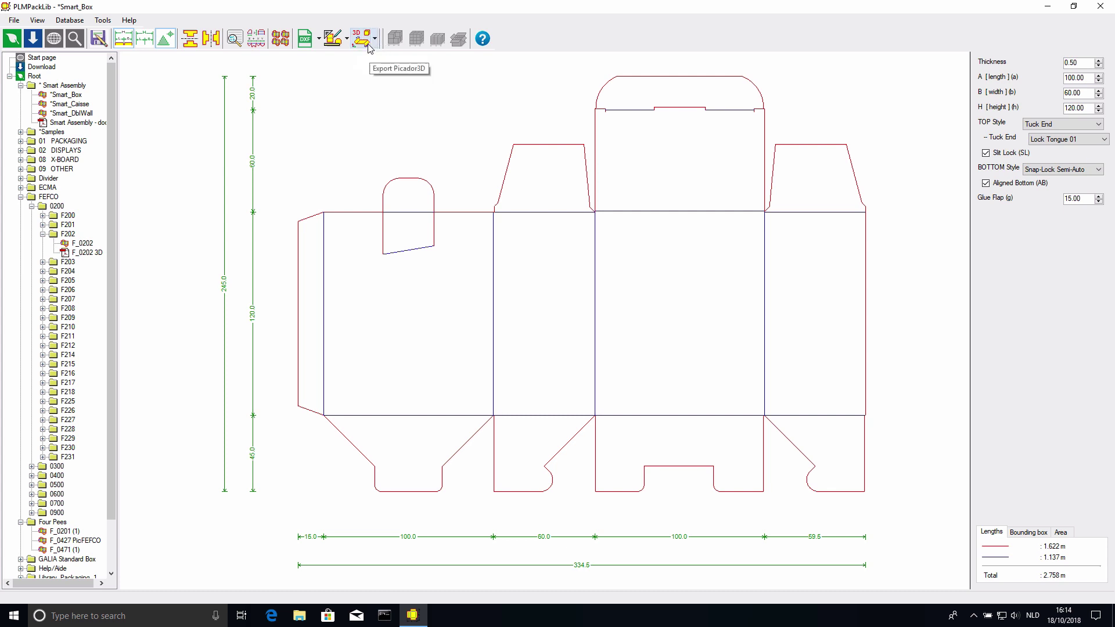
- Close PackLib and start Picador with a blank drawing
{"action": "left_click", "coordinate": [1100, 7]}
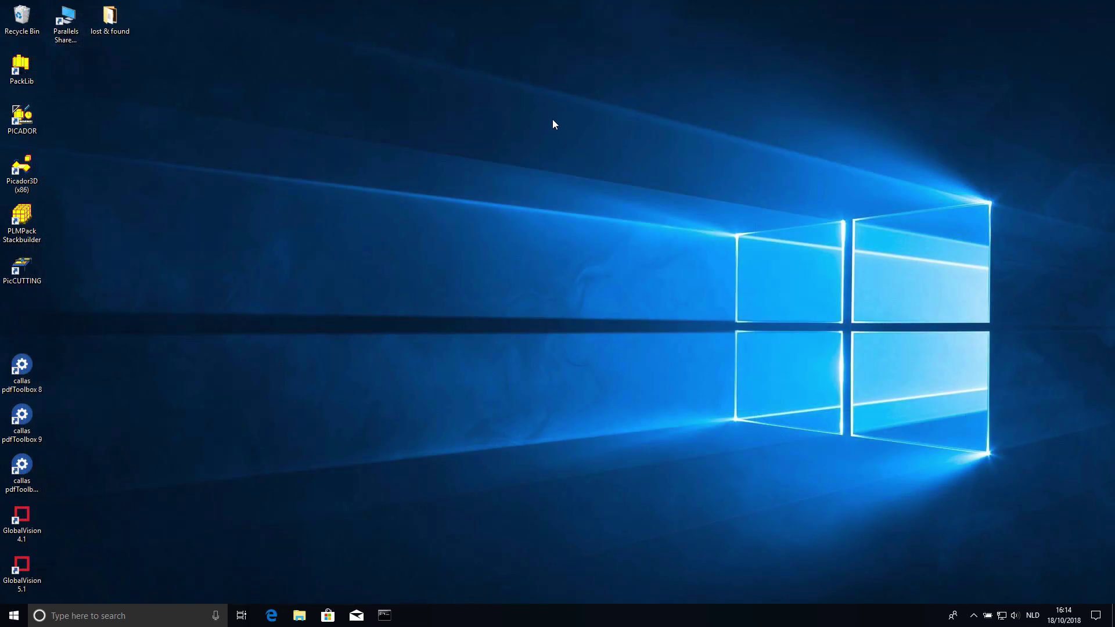
{"action": "double_click", "coordinate": [26, 116]}
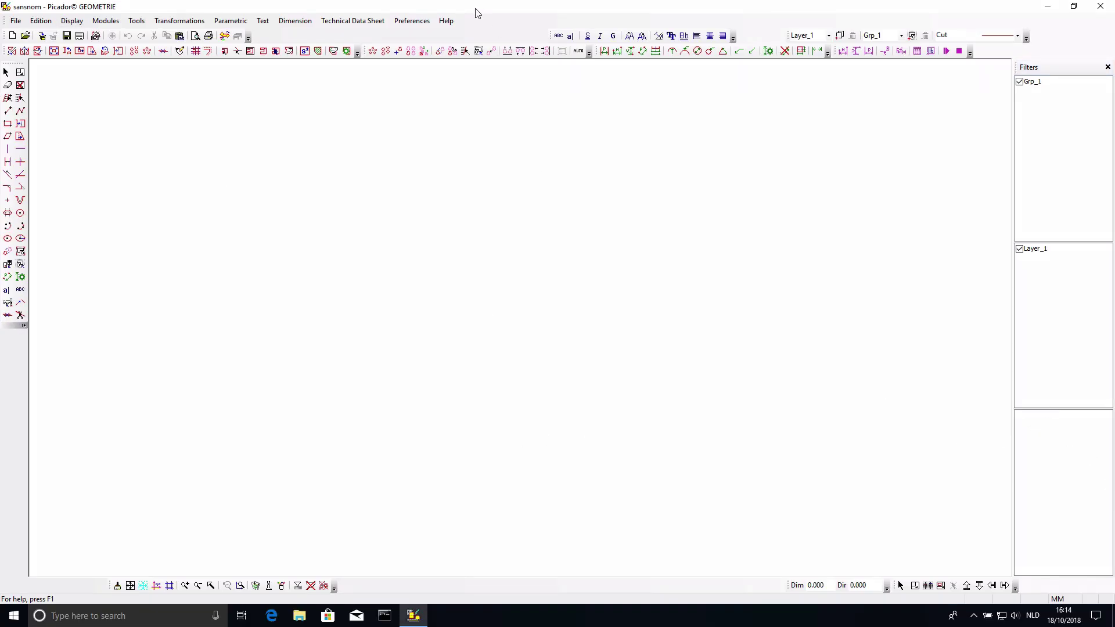
{"action": "scroll", "coordinate": [427, 226], "scroll_direction": "up", "scroll_amount": 3}
{"action": "scroll", "coordinate": [427, 229], "scroll_direction": "up", "scroll_amount": 1}
{"action": "scroll", "coordinate": [425, 227], "scroll_direction": "up", "scroll_amount": 1}
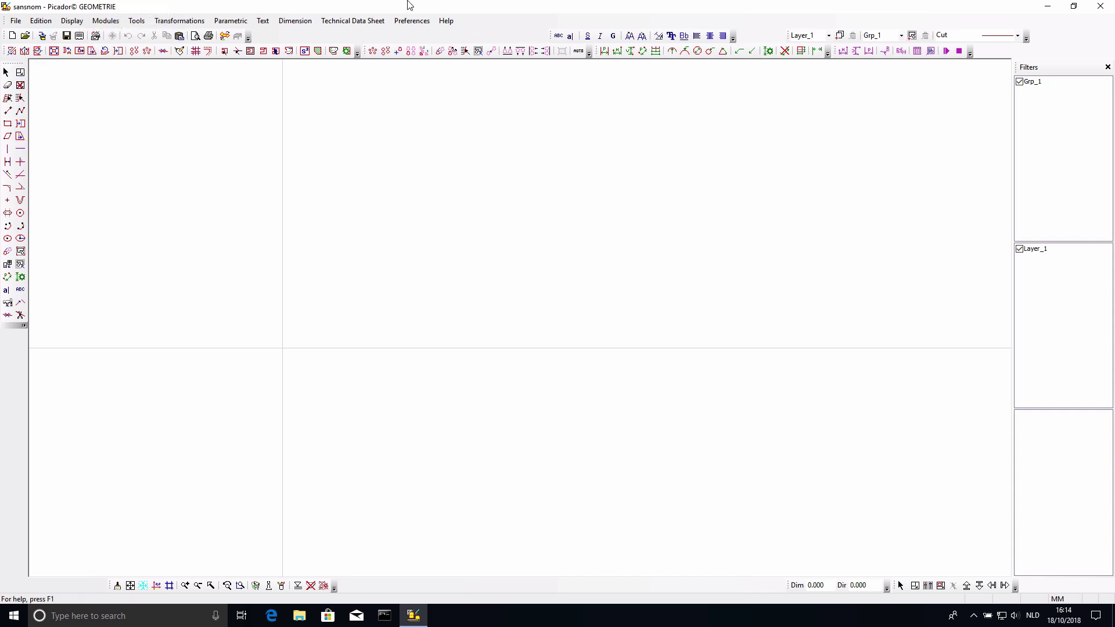
- Reposition the text toolbar and the layer, group and pen attribute toolbar closer to the other tool groups
{"action": "mouse_move", "coordinate": [549, 33]}
{"action": "left_mouse_down"}
{"action": "mouse_move", "coordinate": [424, 35]}
{"action": "mouse_move", "coordinate": [557, 44]}
{"action": "mouse_move", "coordinate": [563, 29]}
{"action": "mouse_move", "coordinate": [563, 45]}
{"action": "mouse_move", "coordinate": [562, 18]}
{"action": "mouse_move", "coordinate": [562, 41]}
{"action": "mouse_move", "coordinate": [479, 35]}
{"action": "mouse_move", "coordinate": [534, 37]}
{"action": "left_mouse_up"}
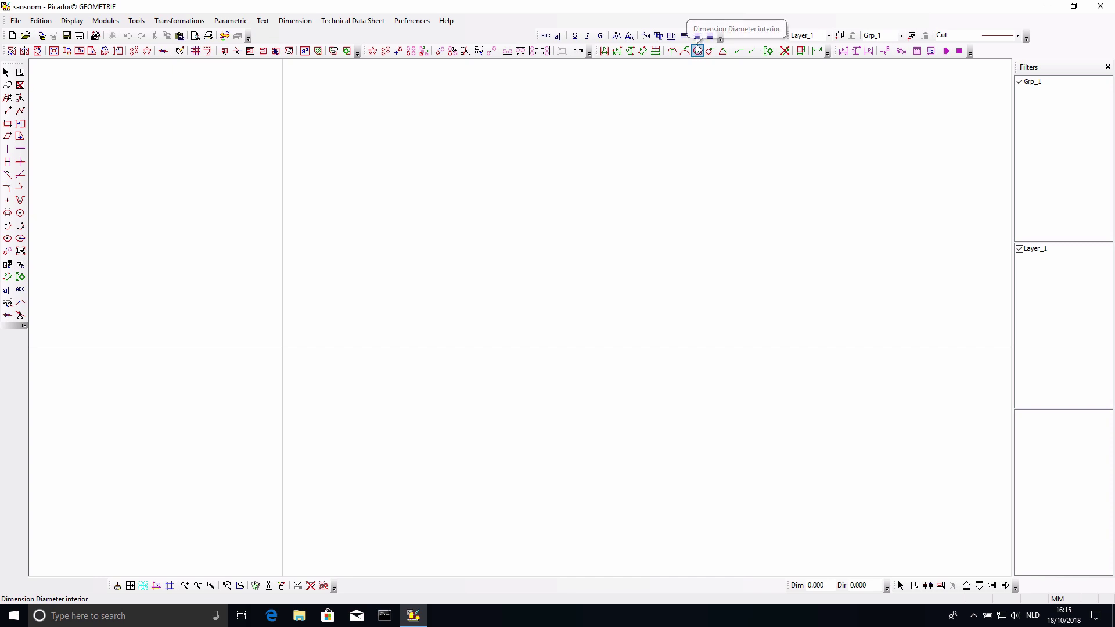
{"action": "left_click_drag", "start_coordinate": [788, 36], "coordinate": [731, 39]}
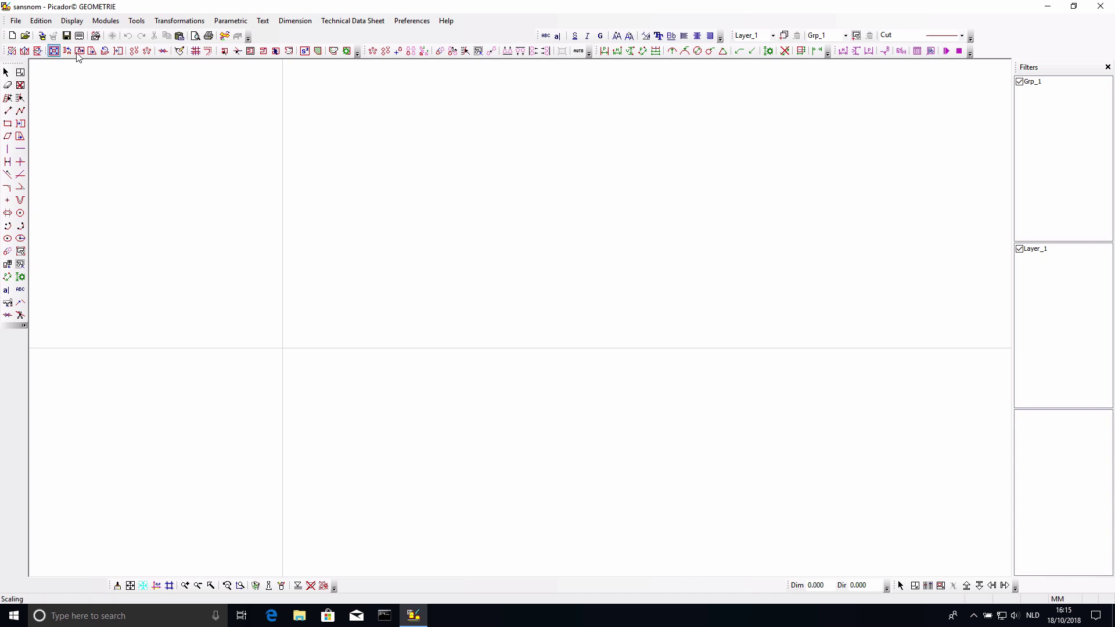
- Examine the transformation, dimension and text tools and the line types offered for the pen attribute
{"action": "left_click", "coordinate": [118, 50]}
{"action": "left_click", "coordinate": [617, 51]}
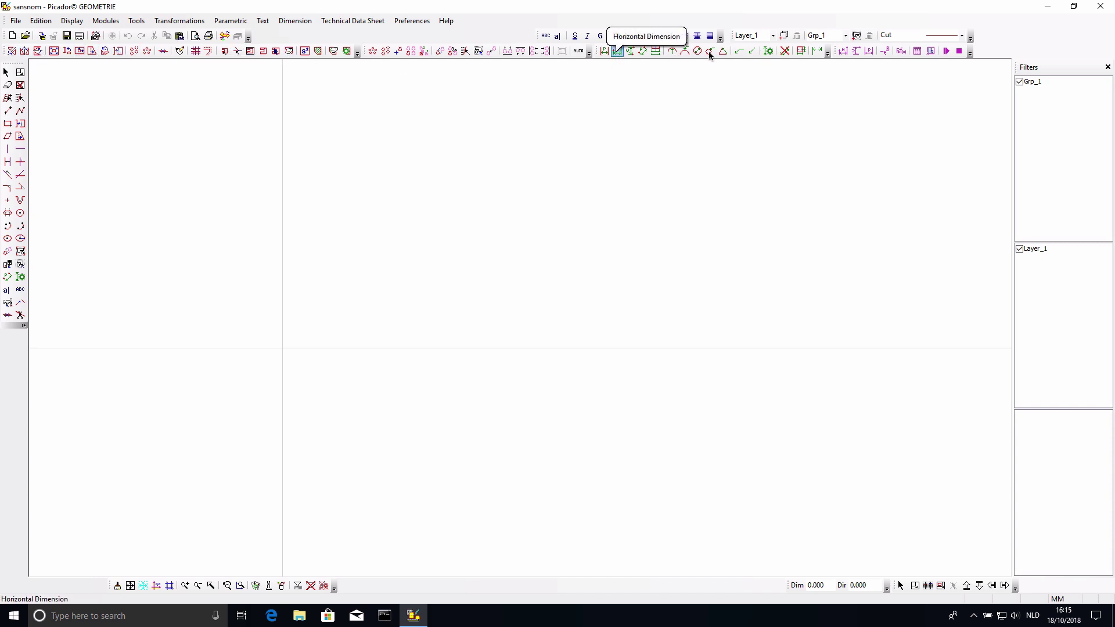
{"action": "left_click", "coordinate": [698, 38]}
{"action": "left_click", "coordinate": [841, 52]}
{"action": "left_click", "coordinate": [855, 52]}
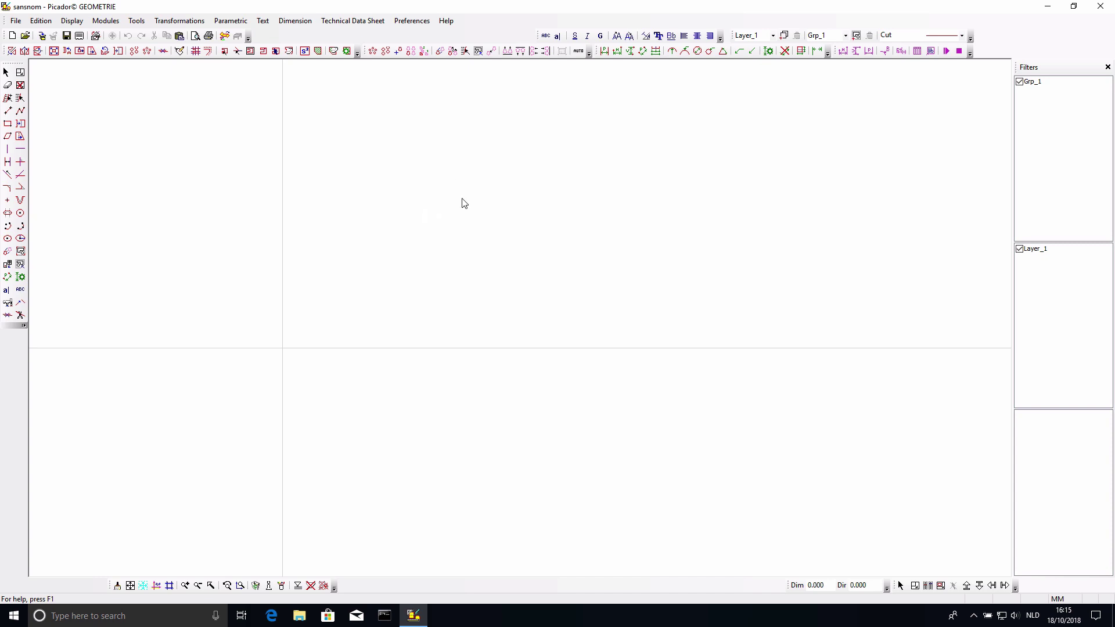
{"action": "left_click", "coordinate": [962, 36]}
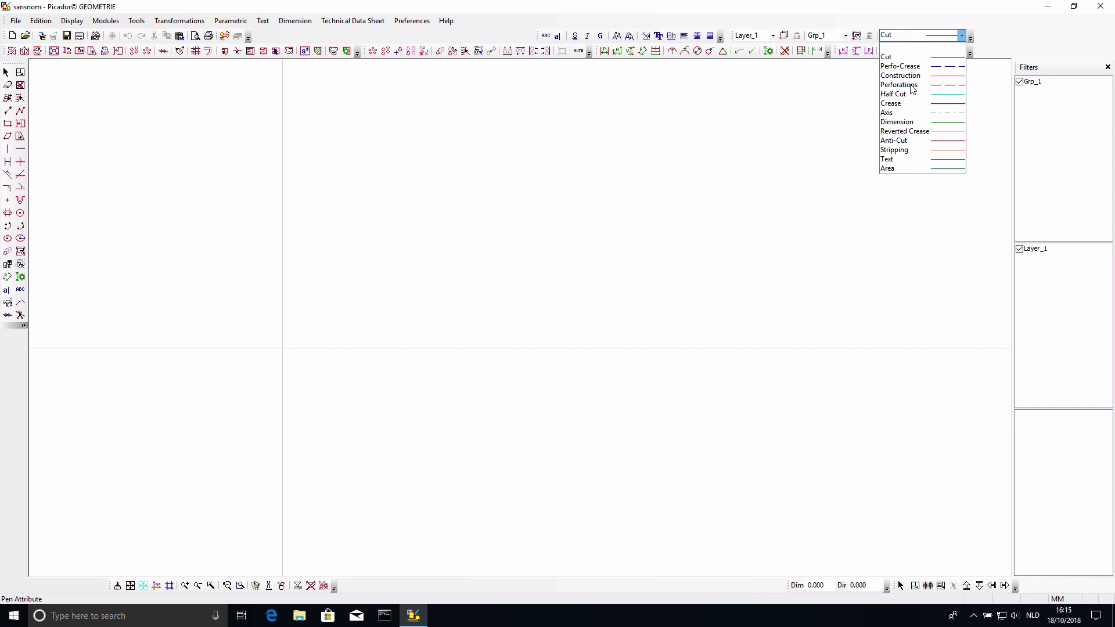
{"action": "left_click", "coordinate": [844, 106]}
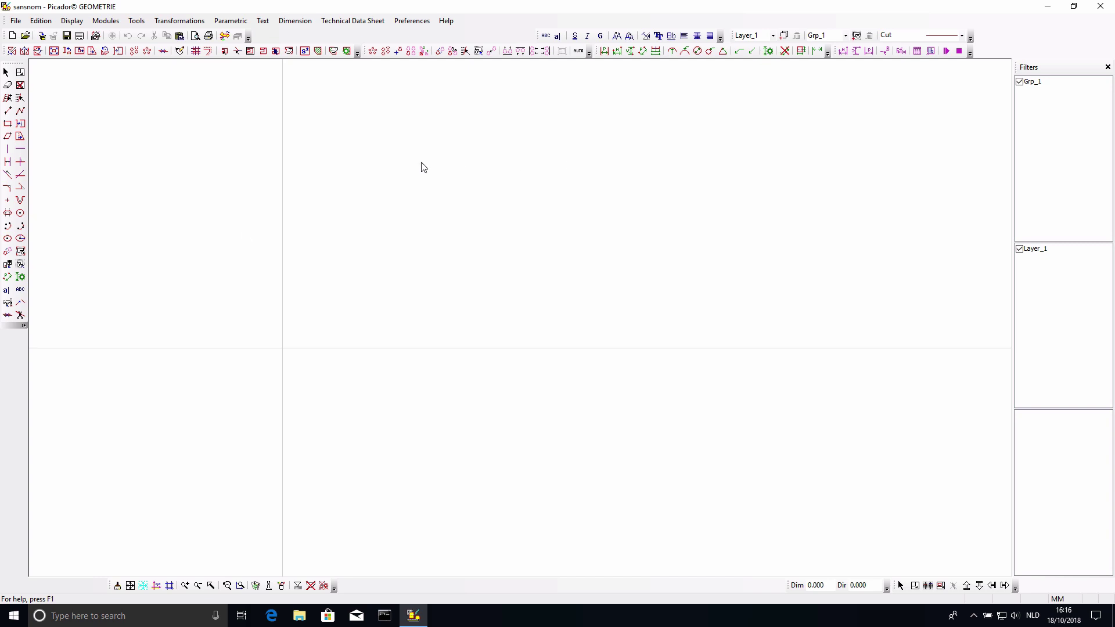
- Draw a rectangle from the origin, 100 mm wide and half as high, entering the second corner as relative coordinates
{"action": "left_click", "coordinate": [7, 123]}
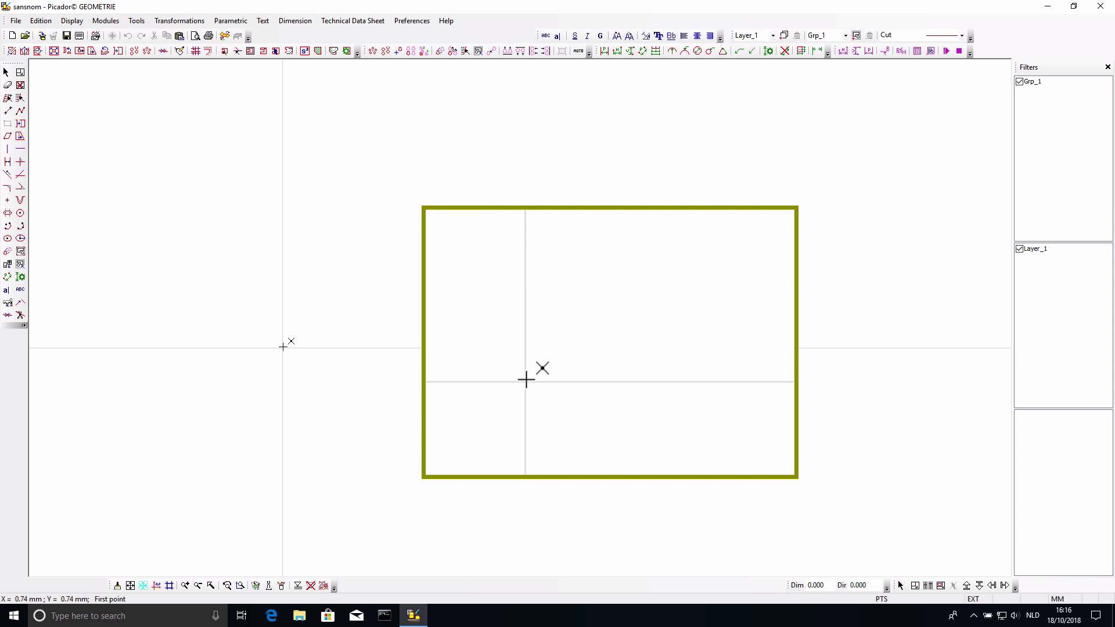
{"action": "left_click", "coordinate": [283, 347]}
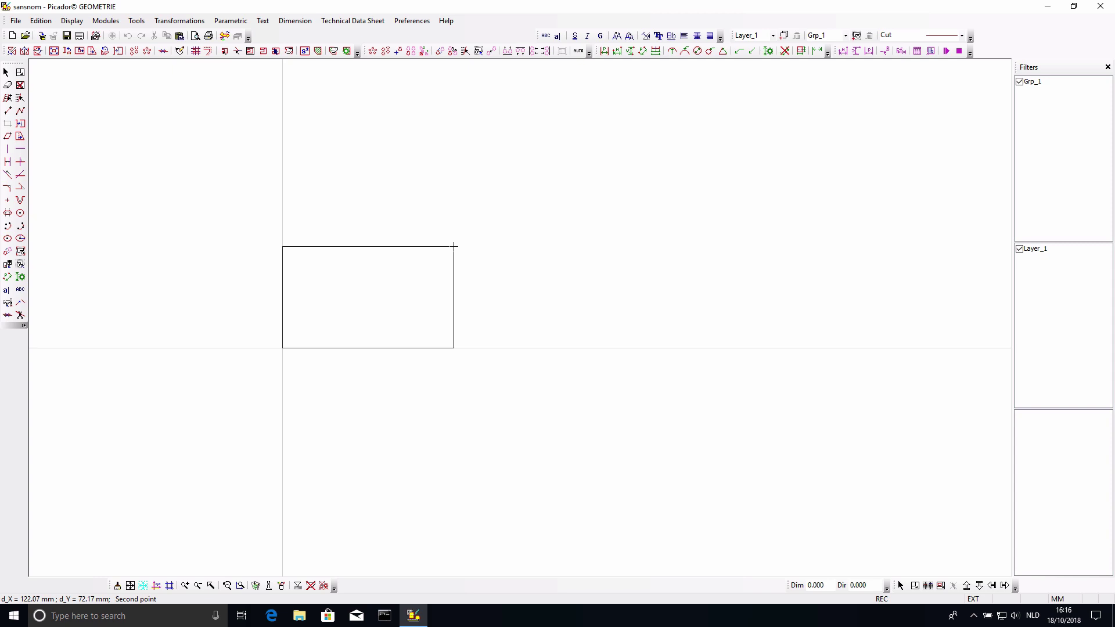
{"action": "key", "text": "Return"}
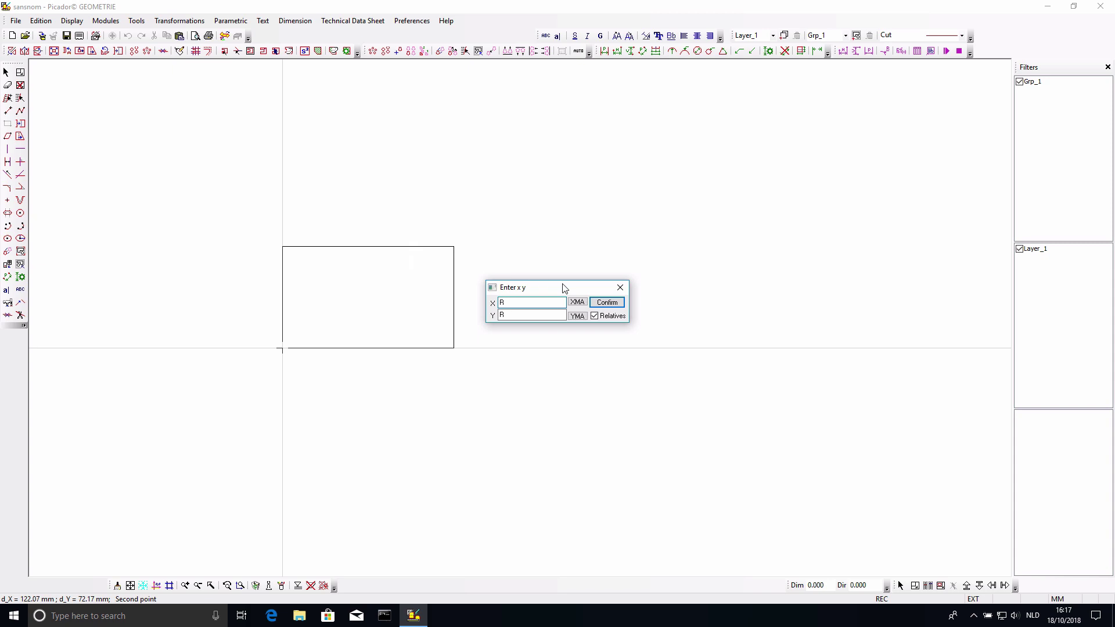
{"action": "type", "text": "100"}
{"action": "key", "text": "Tab"}
{"action": "left_click", "coordinate": [607, 301]}
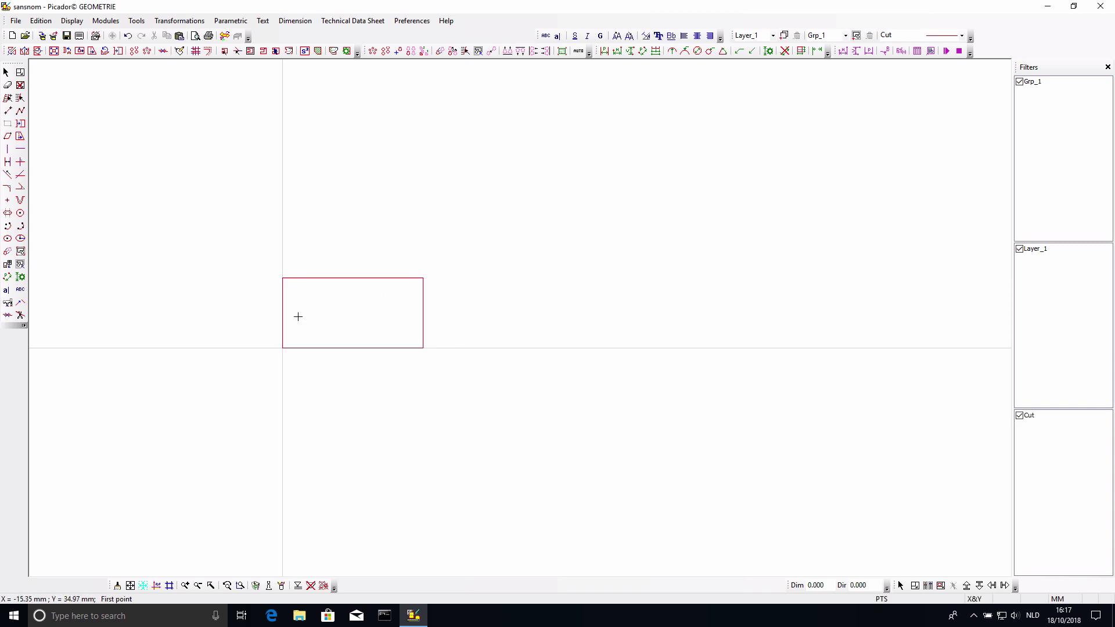
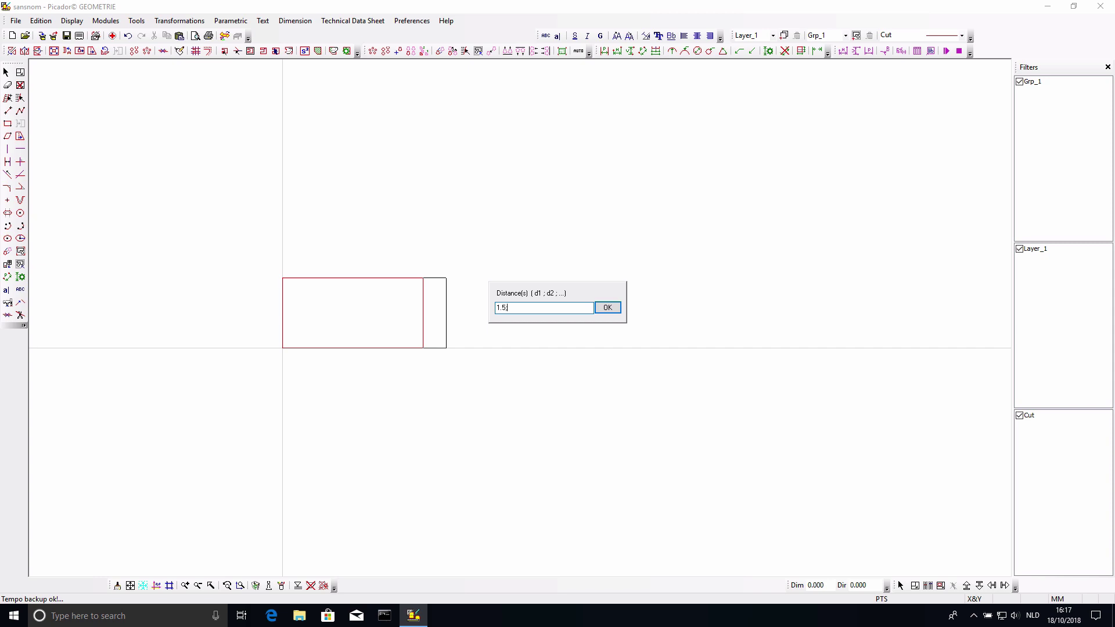
- Extend the rectangle's right edge by a 1.5 mm double-crease strip followed by a square panel
{"action": "left_click", "coordinate": [602, 311]}
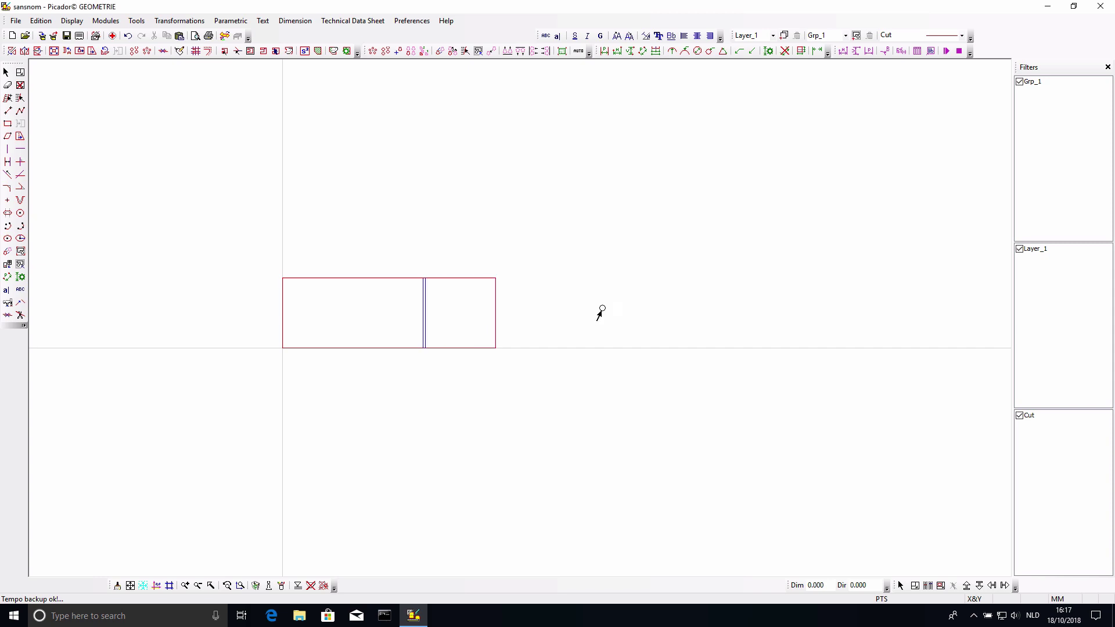
{"action": "scroll", "coordinate": [430, 305], "scroll_direction": "up", "scroll_amount": 2}
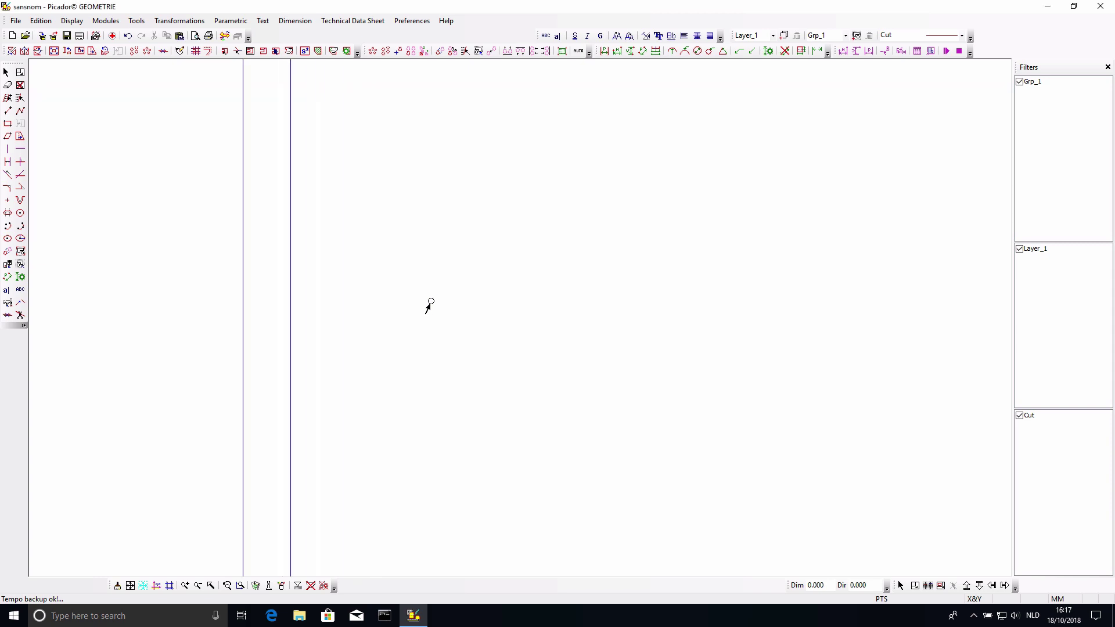
{"action": "scroll", "coordinate": [431, 305], "scroll_direction": "up", "scroll_amount": 3}
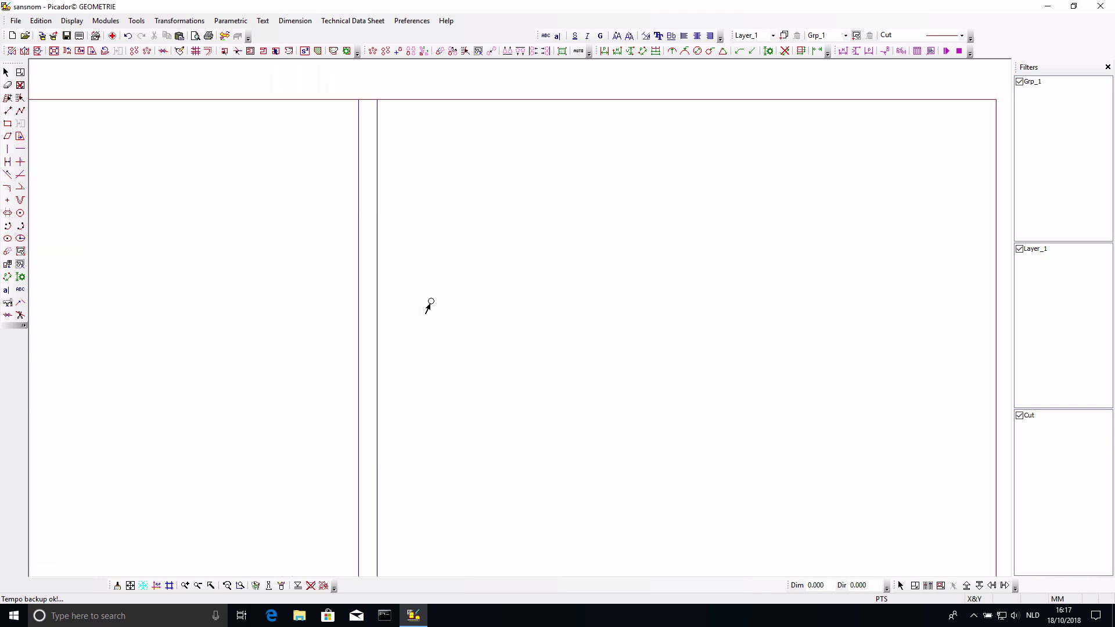
{"action": "scroll", "coordinate": [431, 305], "scroll_direction": "down", "scroll_amount": 2}
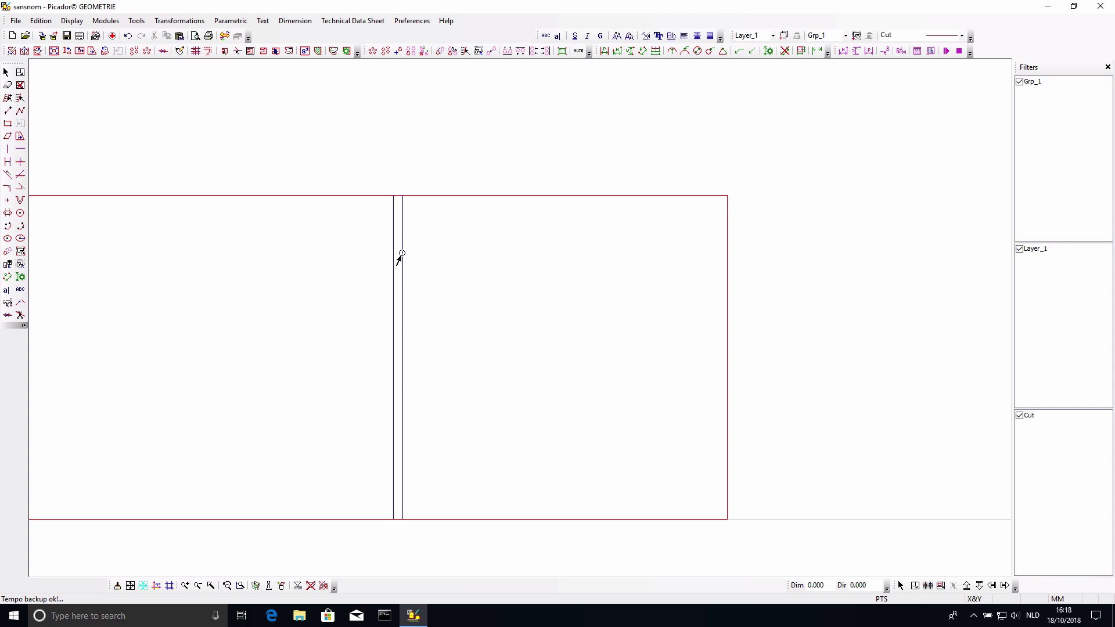
{"action": "scroll", "coordinate": [399, 279], "scroll_direction": "down", "scroll_amount": 2}
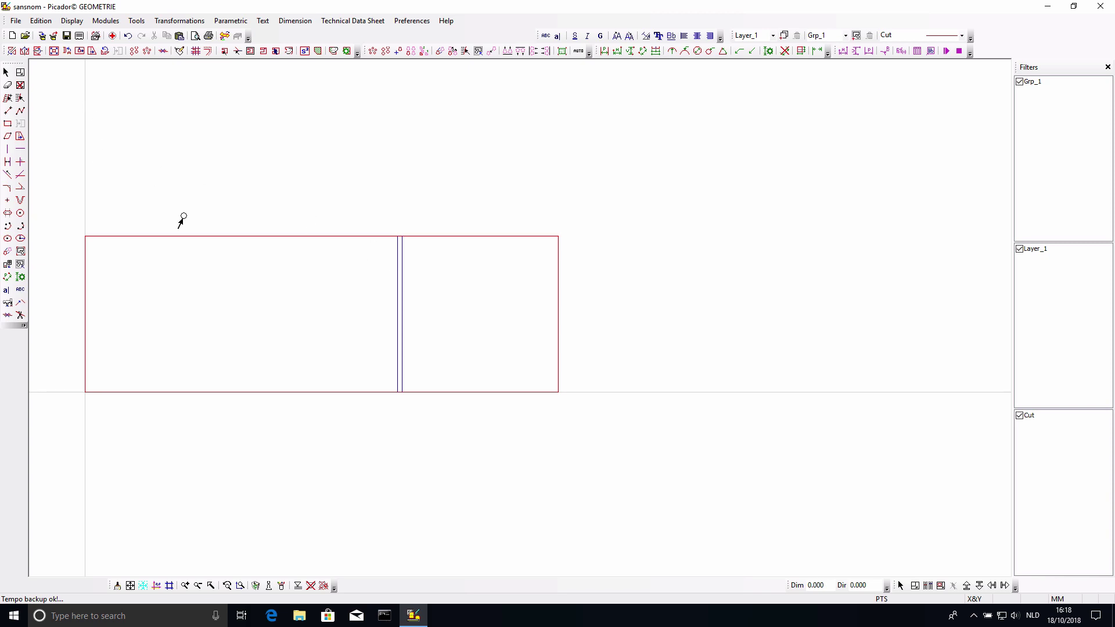
- Add a 50 mm panel above the main panel and a flap on its right edge, slightly narrower than the panel below
{"action": "left_click", "coordinate": [194, 237]}
{"action": "left_click", "coordinate": [203, 148]}
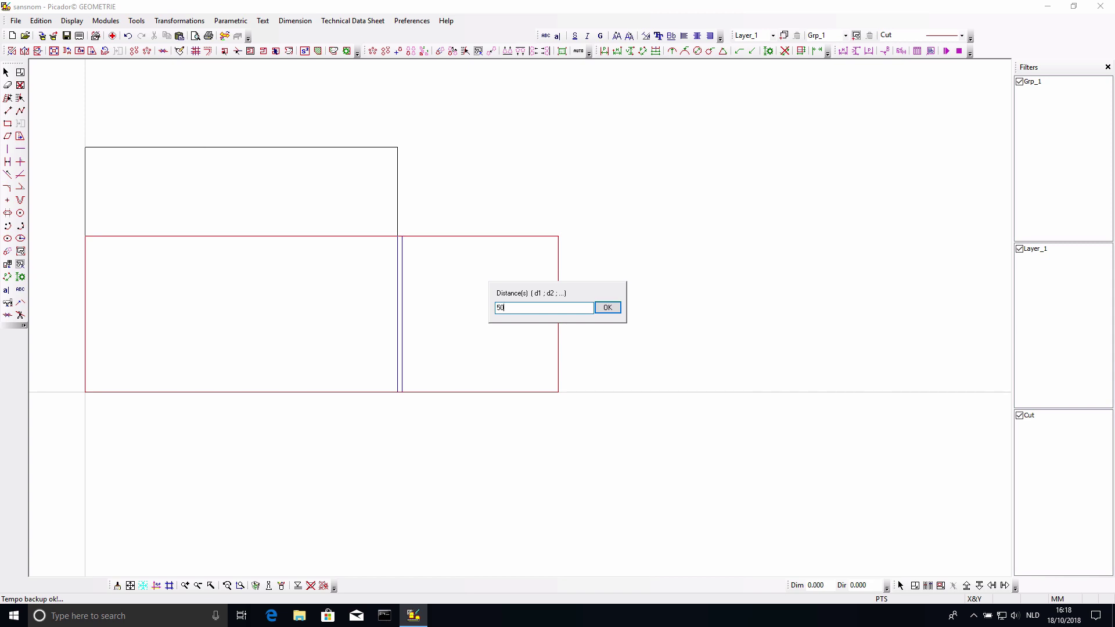
{"action": "key", "text": "Return"}
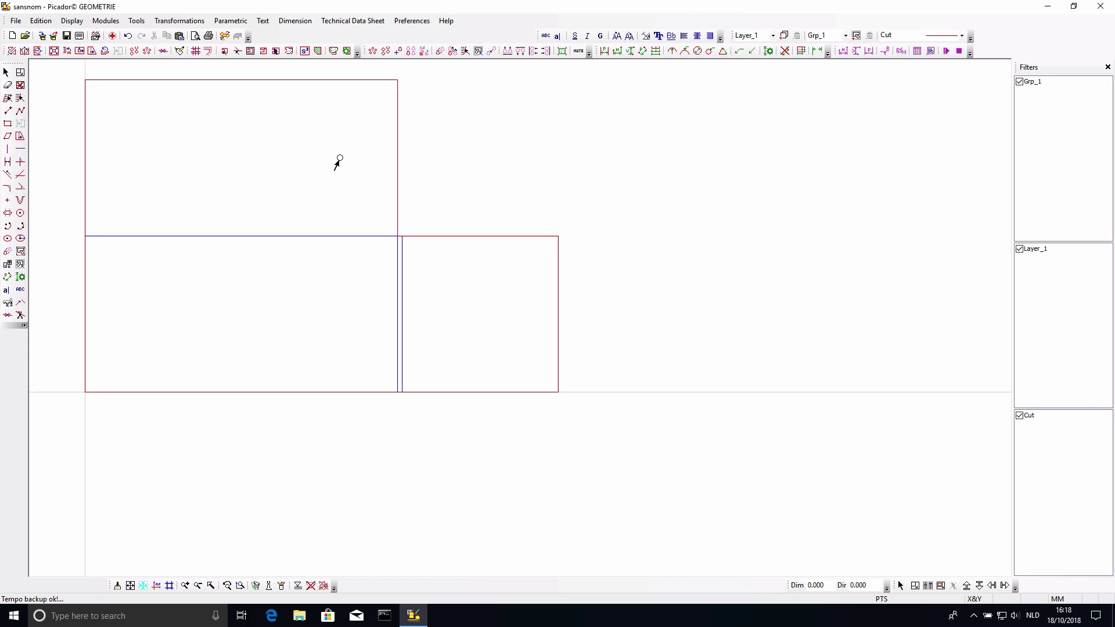
{"action": "left_click", "coordinate": [396, 144]}
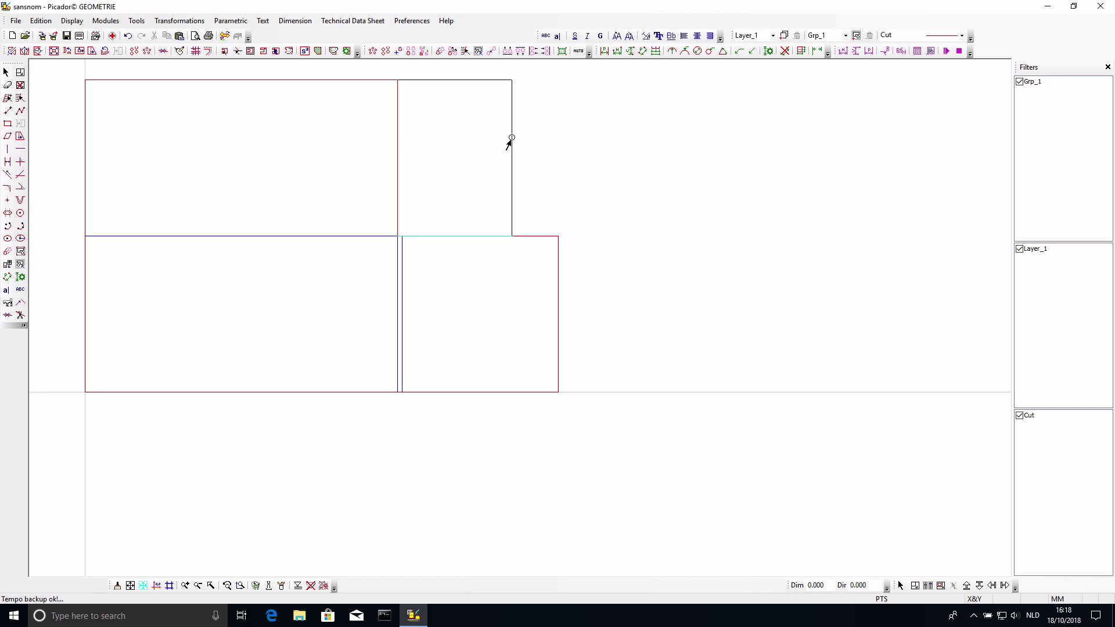
{"action": "left_click", "coordinate": [512, 139]}
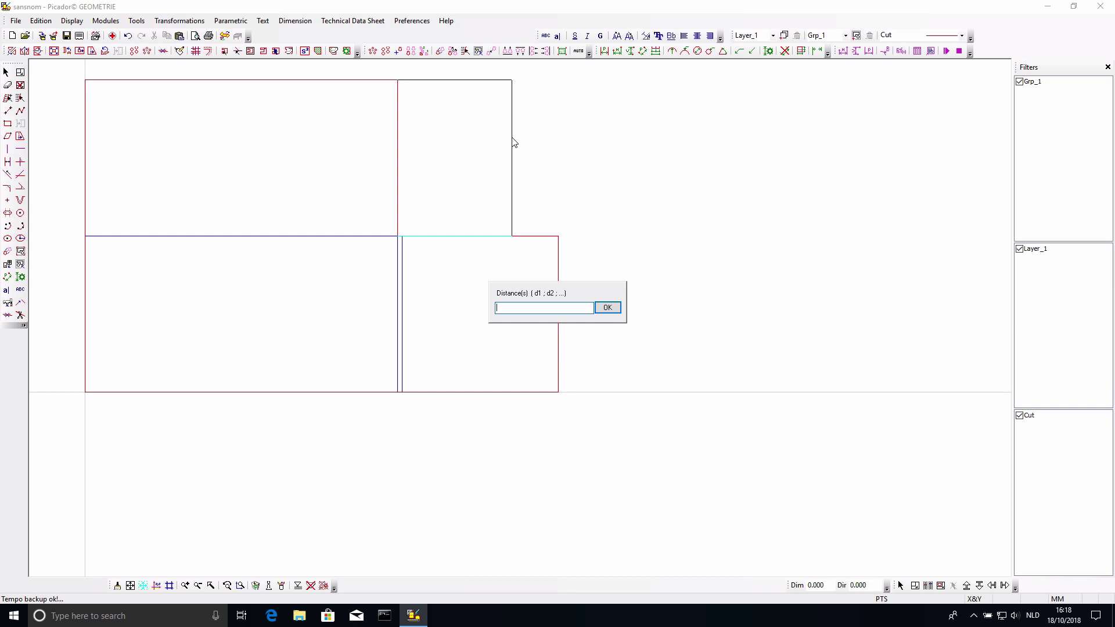
{"action": "key", "text": "Return"}
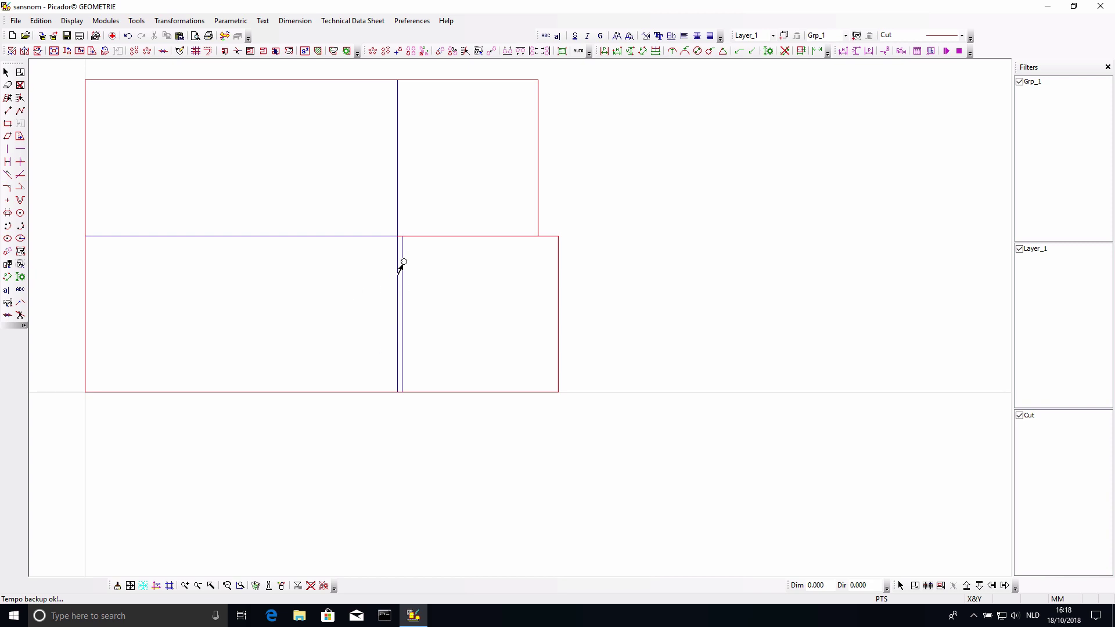
- Erase the left line of the double crease between the two lower panels
{"action": "left_click", "coordinate": [20, 85]}
{"action": "left_click", "coordinate": [398, 275]}
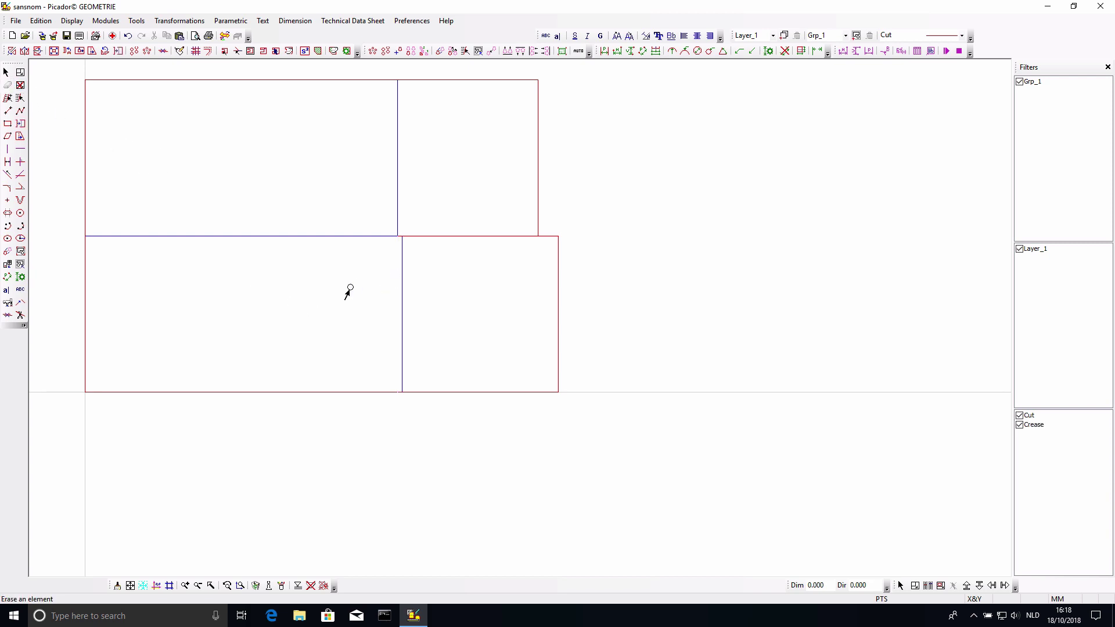
- Box-select all panels and mirror them about a vertical axis through the origin, keeping the original
{"action": "scroll", "coordinate": [350, 288], "scroll_direction": "down", "scroll_amount": 3}
{"action": "scroll", "coordinate": [351, 289], "scroll_direction": "left", "scroll_amount": 3}
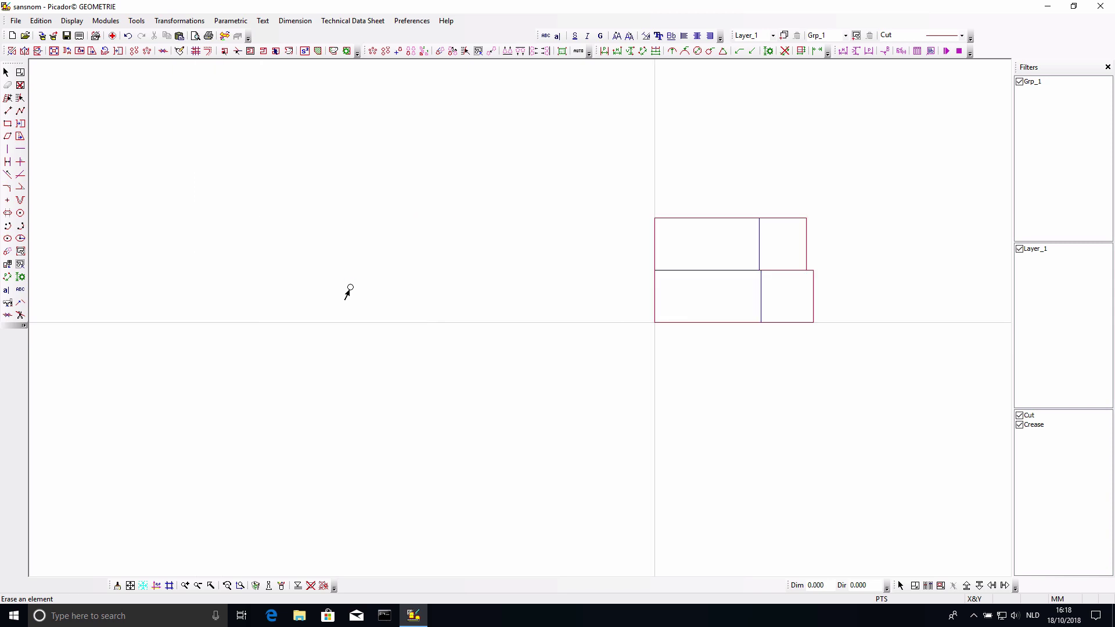
{"action": "scroll", "coordinate": [350, 289], "scroll_direction": "right", "scroll_amount": 1}
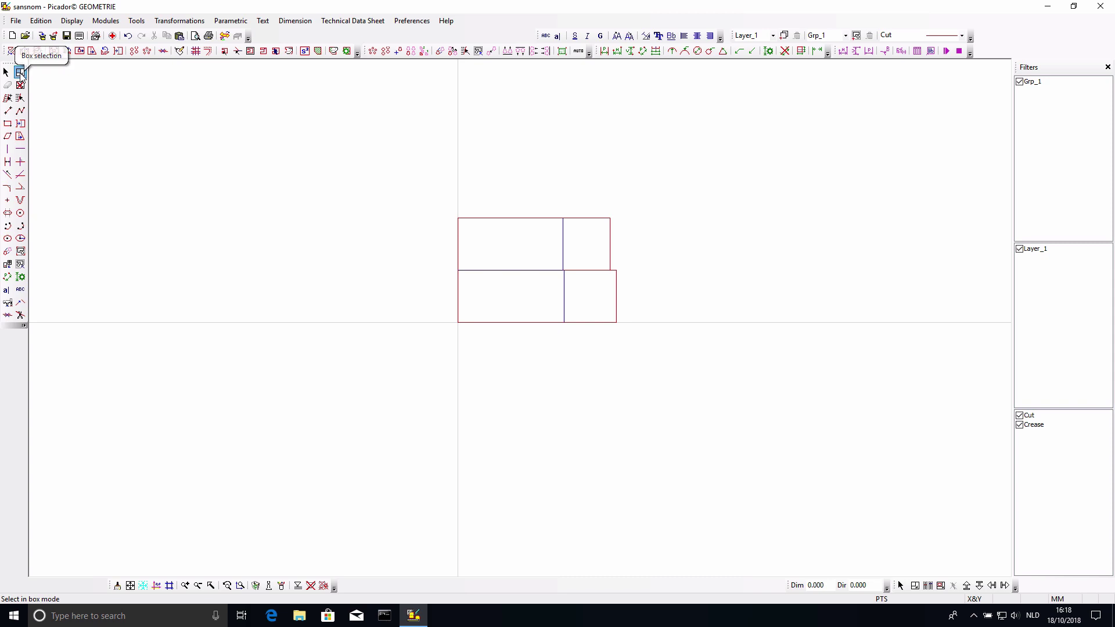
{"action": "left_click", "coordinate": [19, 72]}
{"action": "left_click", "coordinate": [409, 204]}
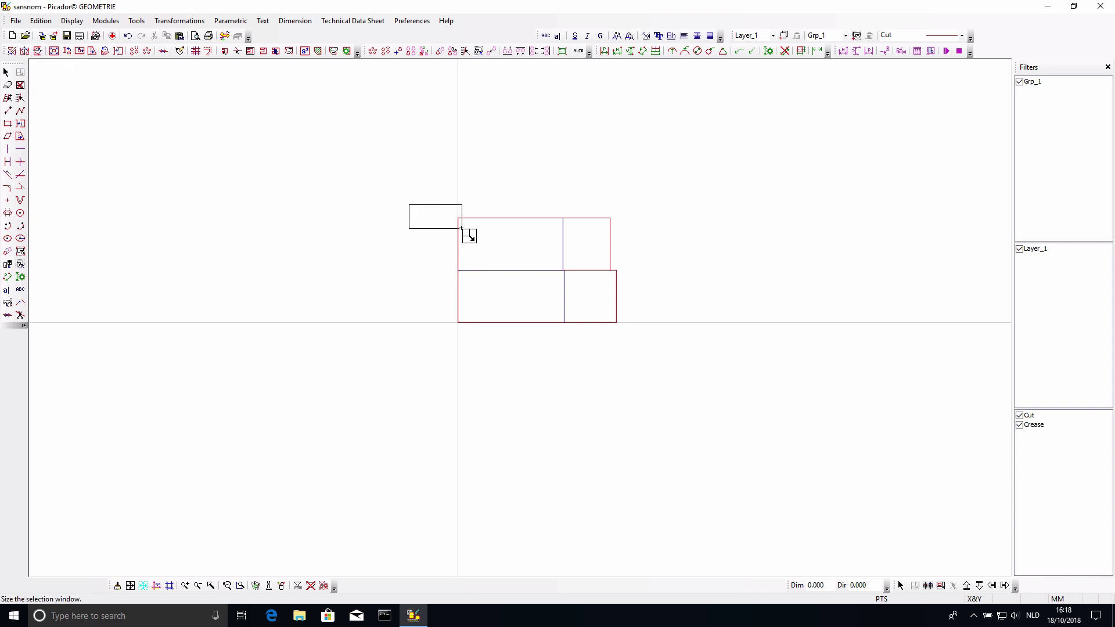
{"action": "left_click", "coordinate": [640, 338]}
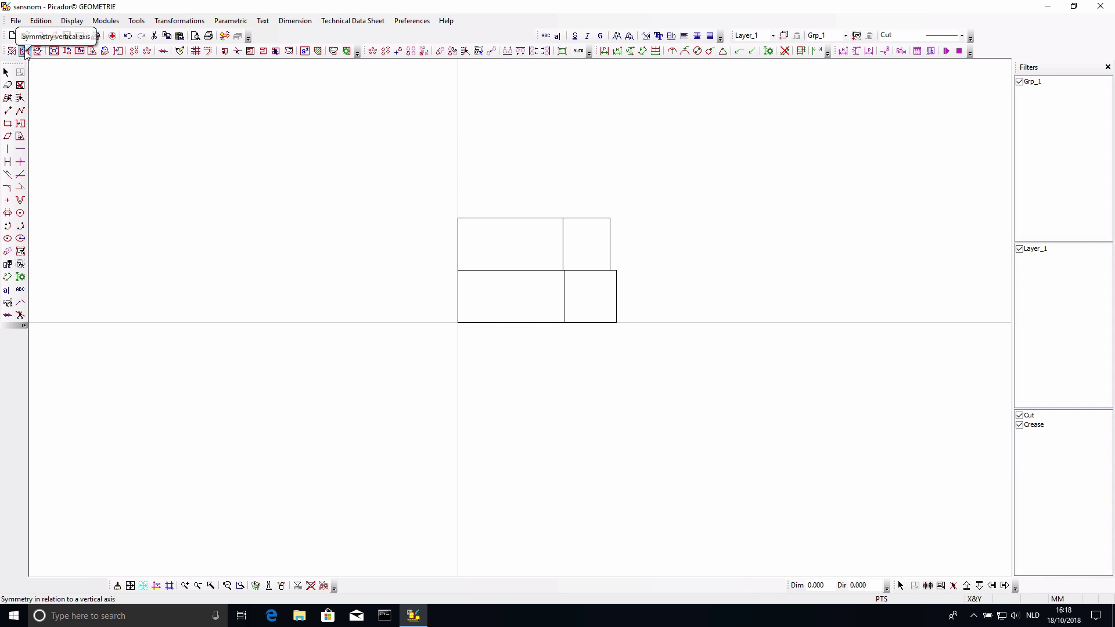
{"action": "left_click", "coordinate": [25, 51]}
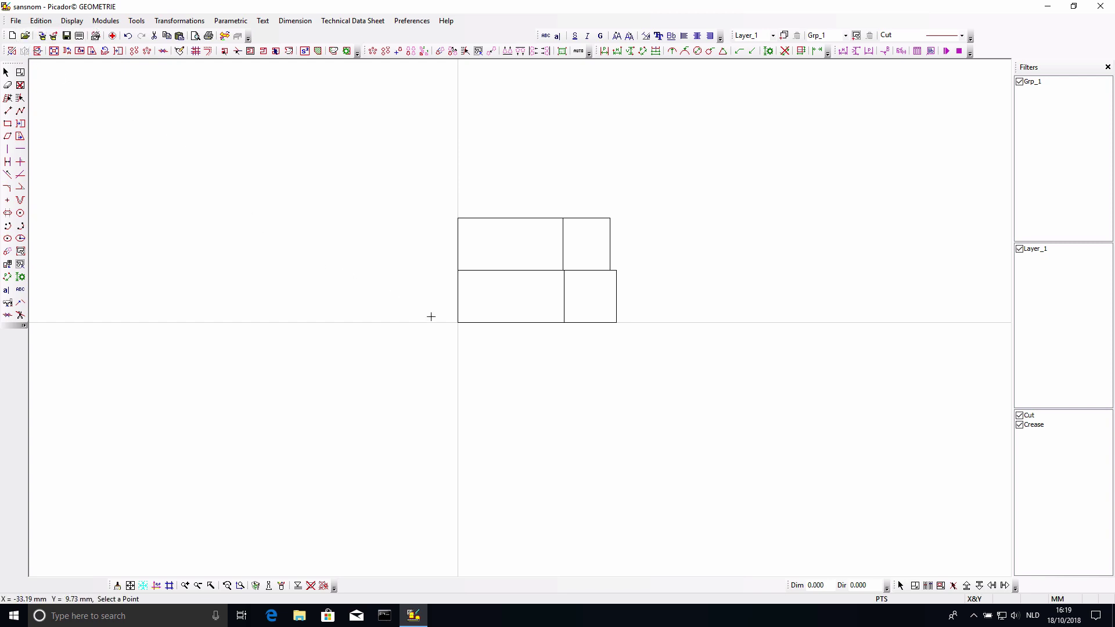
{"action": "left_click", "coordinate": [457, 321]}
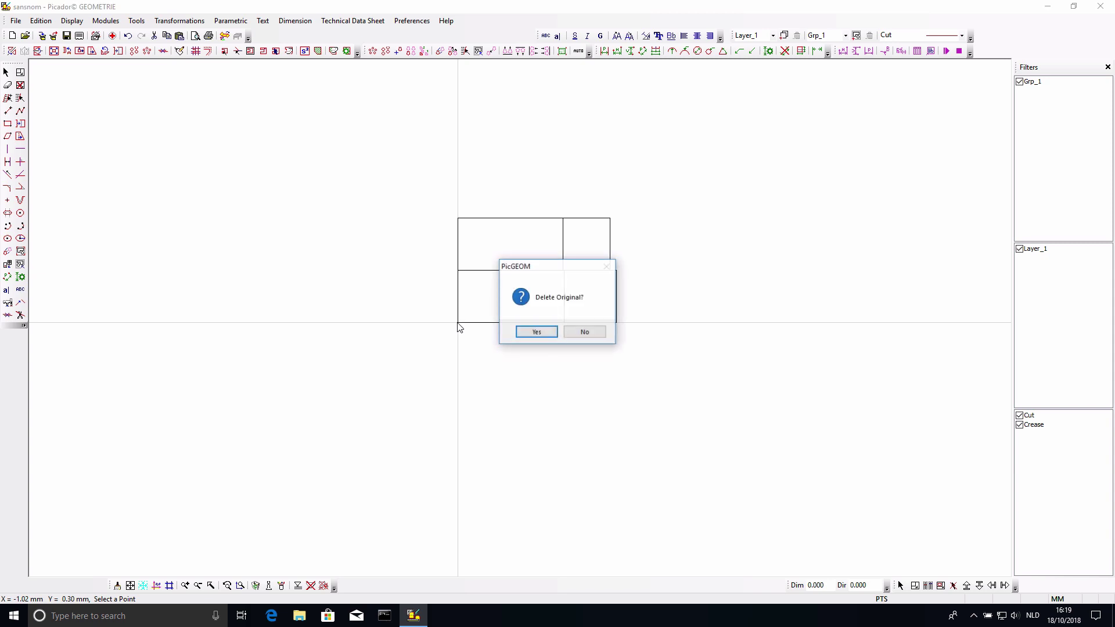
{"action": "left_click", "coordinate": [579, 332]}
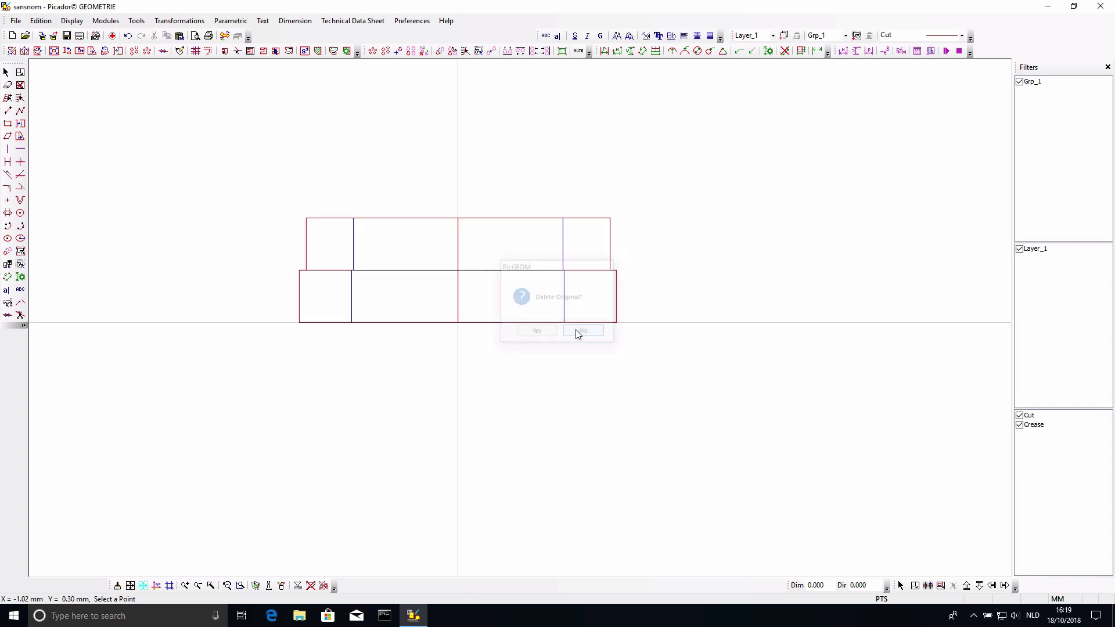
- Box-select all the panels and mirror them about a horizontal axis through the origin, keeping the original
{"action": "left_click", "coordinate": [23, 75]}
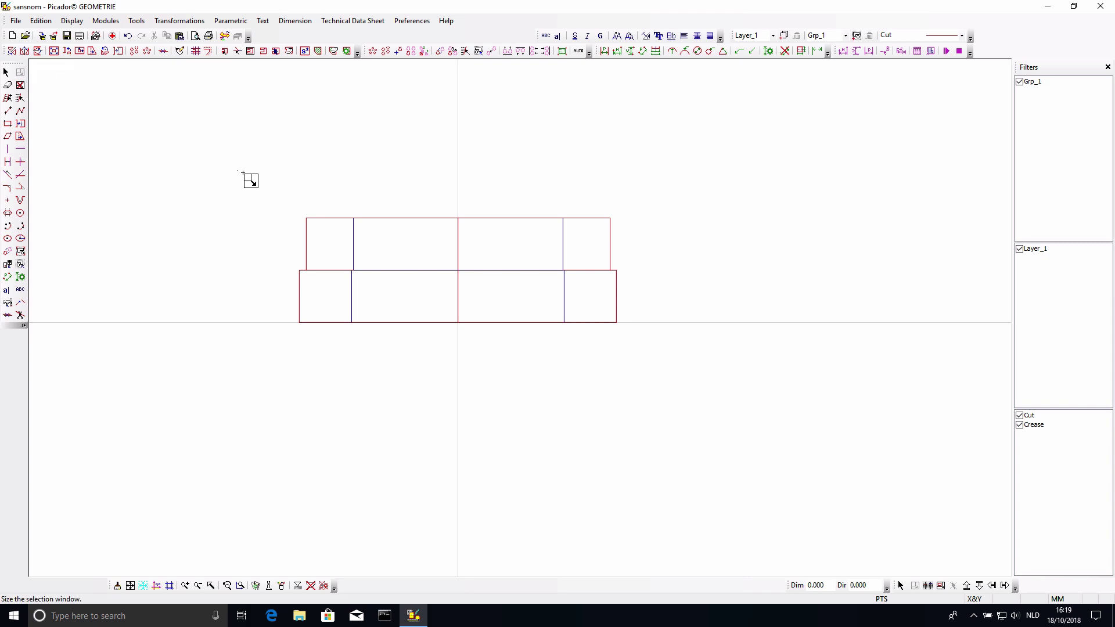
{"action": "mouse_move", "coordinate": [238, 170]}
{"action": "left_mouse_down"}
{"action": "mouse_move", "coordinate": [577, 308]}
{"action": "mouse_move", "coordinate": [655, 352]}
{"action": "left_mouse_up"}
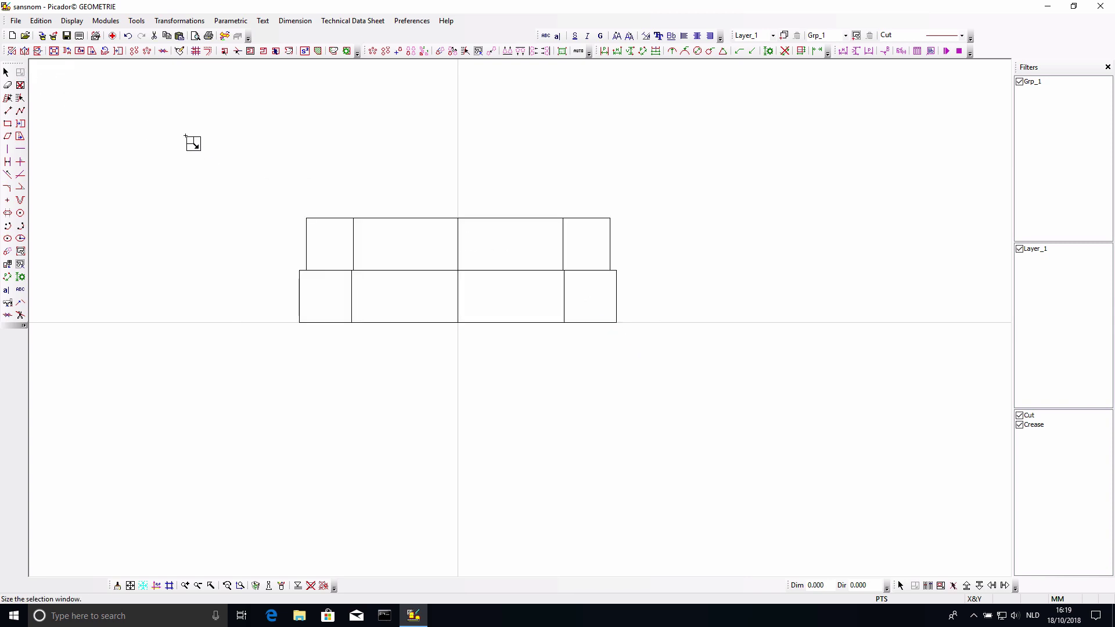
{"action": "left_click", "coordinate": [38, 53]}
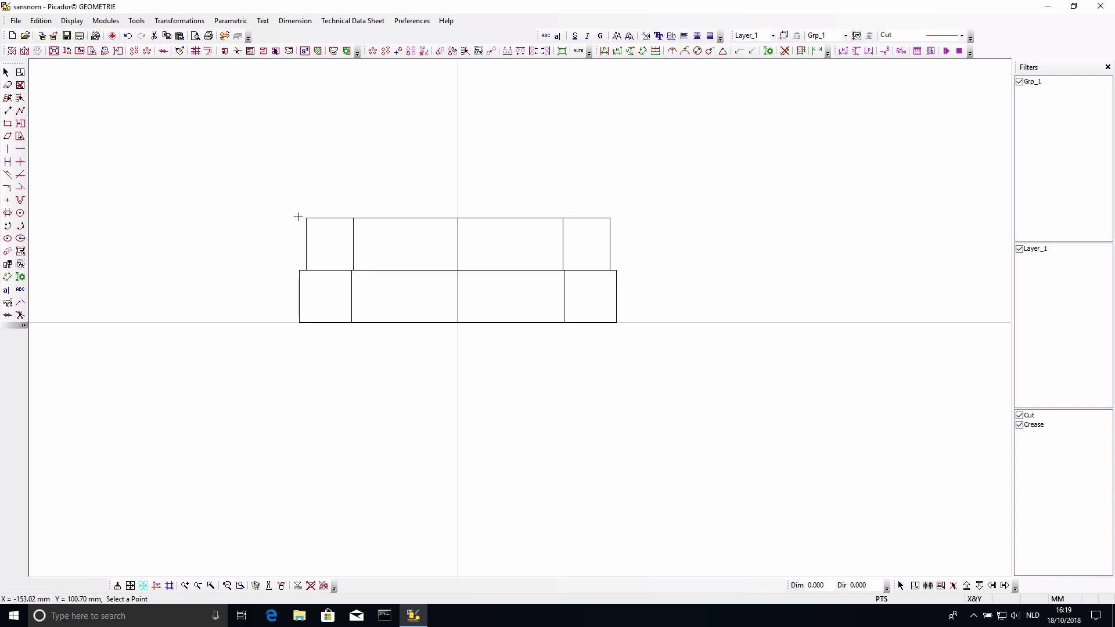
{"action": "left_click", "coordinate": [459, 320]}
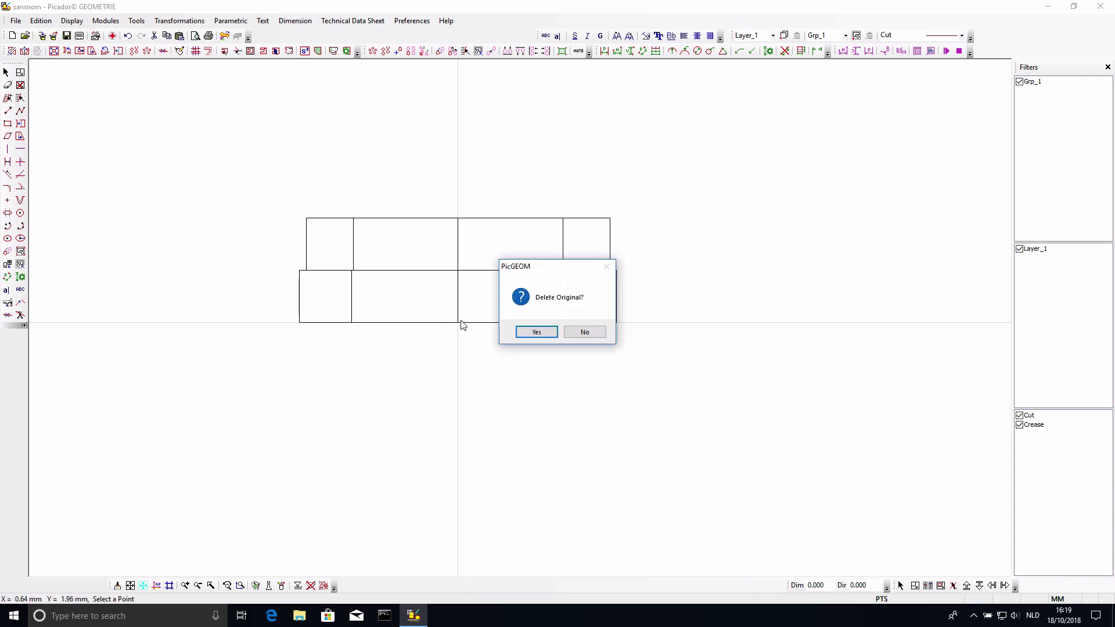
{"action": "left_click", "coordinate": [586, 331]}
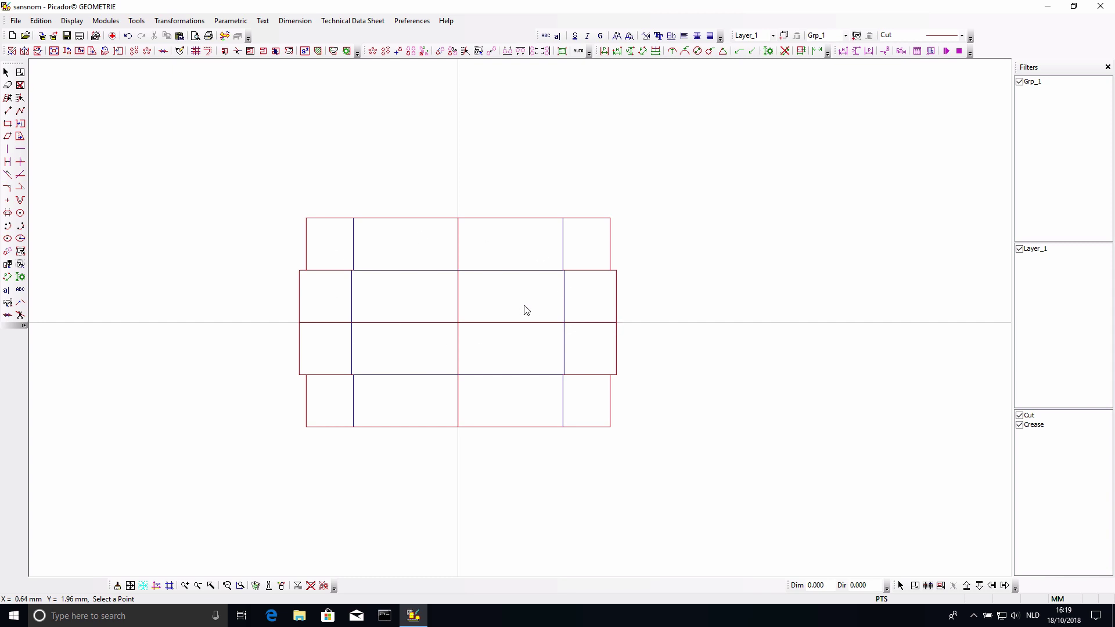
- Box-select the cut lines running along the horizontal and vertical centre axes inside the blank and delete them
{"action": "scroll", "coordinate": [473, 323], "scroll_direction": "down", "scroll_amount": 2}
{"action": "scroll", "coordinate": [472, 321], "scroll_direction": "up", "scroll_amount": 5}
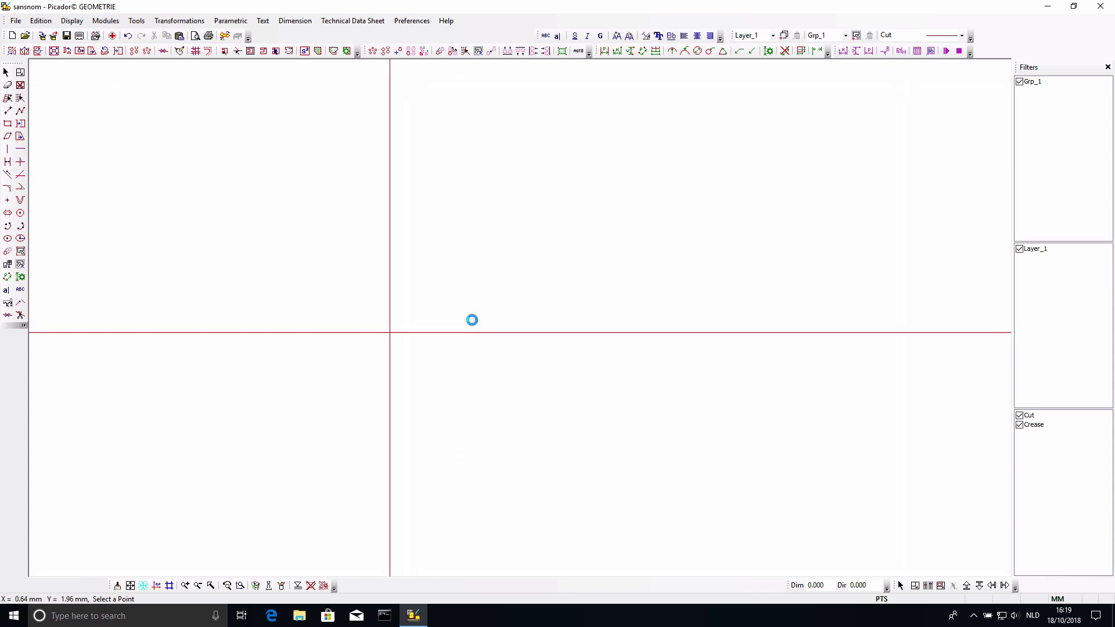
{"action": "scroll", "coordinate": [474, 324], "scroll_direction": "down", "scroll_amount": 5}
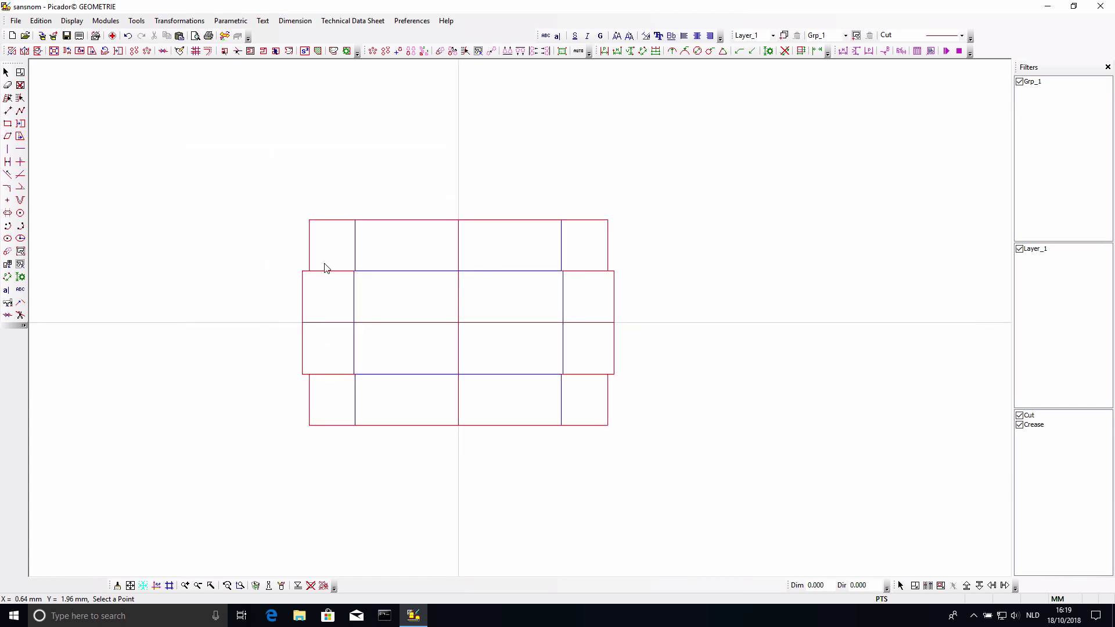
{"action": "left_click", "coordinate": [20, 72]}
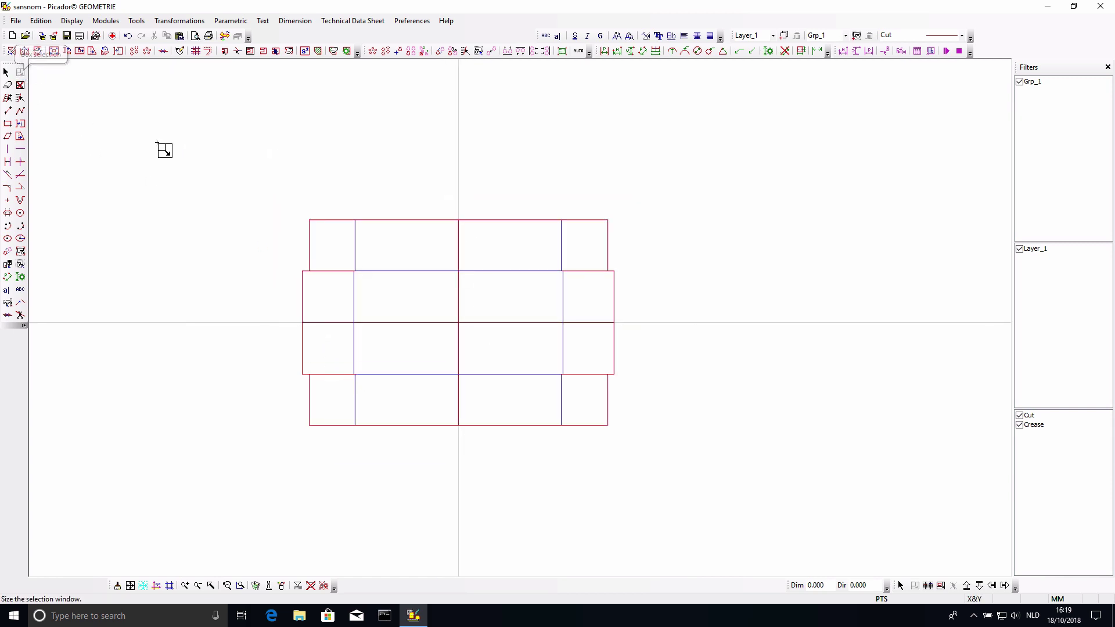
{"action": "left_click_drag", "start_coordinate": [414, 290], "coordinate": [506, 355]}
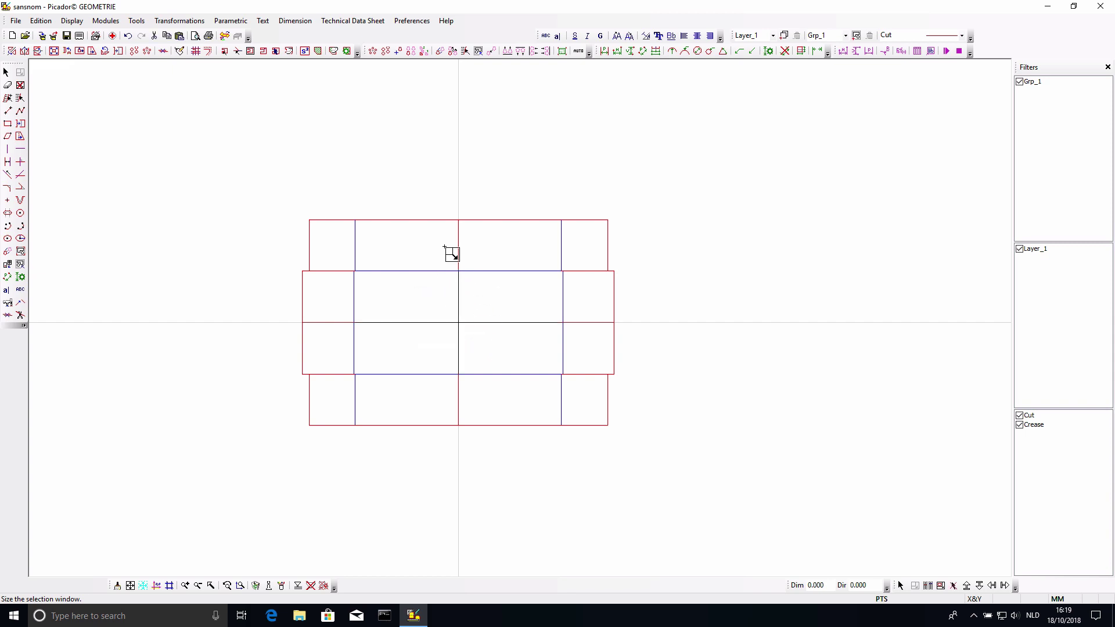
{"action": "left_click_drag", "start_coordinate": [445, 243], "coordinate": [488, 265]}
{"action": "left_click_drag", "start_coordinate": [578, 310], "coordinate": [587, 343]}
{"action": "left_click_drag", "start_coordinate": [456, 391], "coordinate": [488, 413]}
{"action": "left_click_drag", "start_coordinate": [329, 311], "coordinate": [355, 349]}
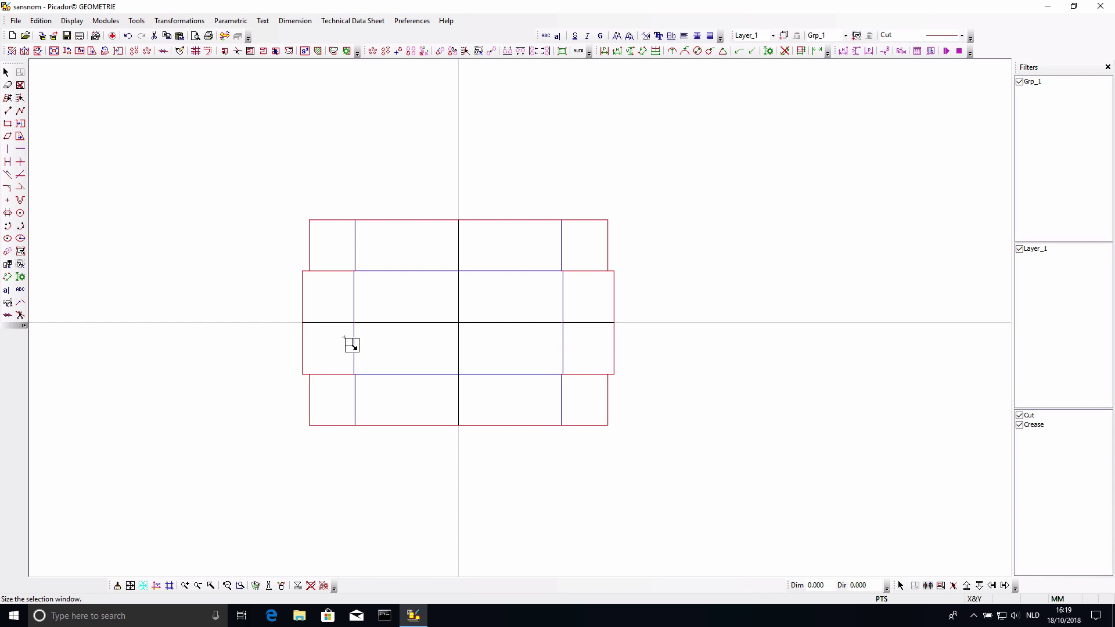
{"action": "left_click", "coordinate": [20, 85]}
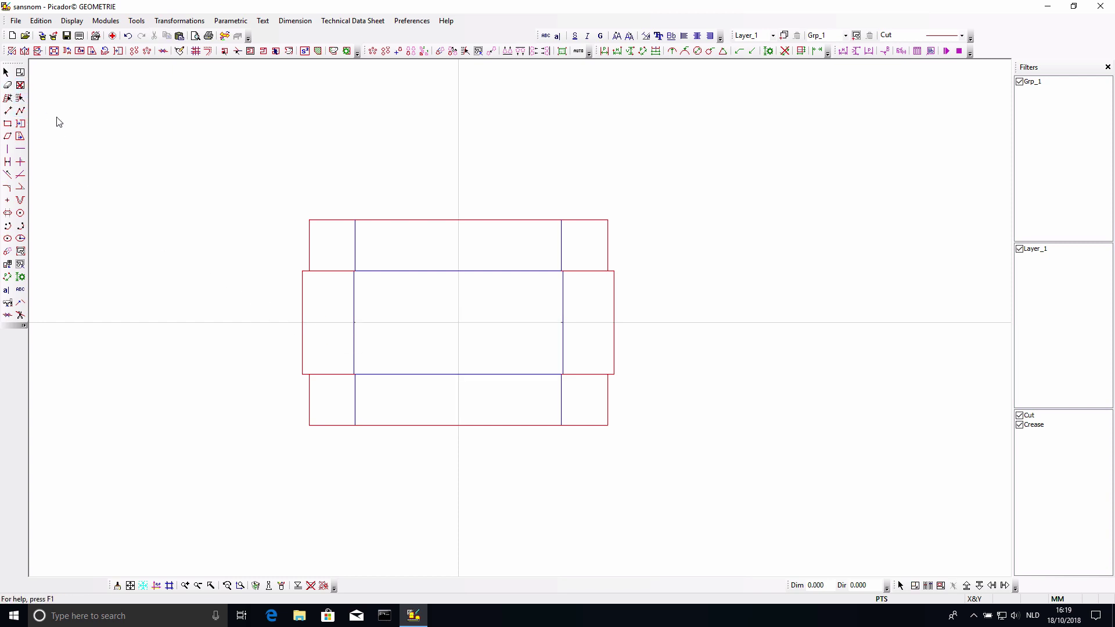
- Erase the short leftover cut segments on the horizontal axis beside the left and right crease lines
{"action": "scroll", "coordinate": [377, 329], "scroll_direction": "up", "scroll_amount": 3}
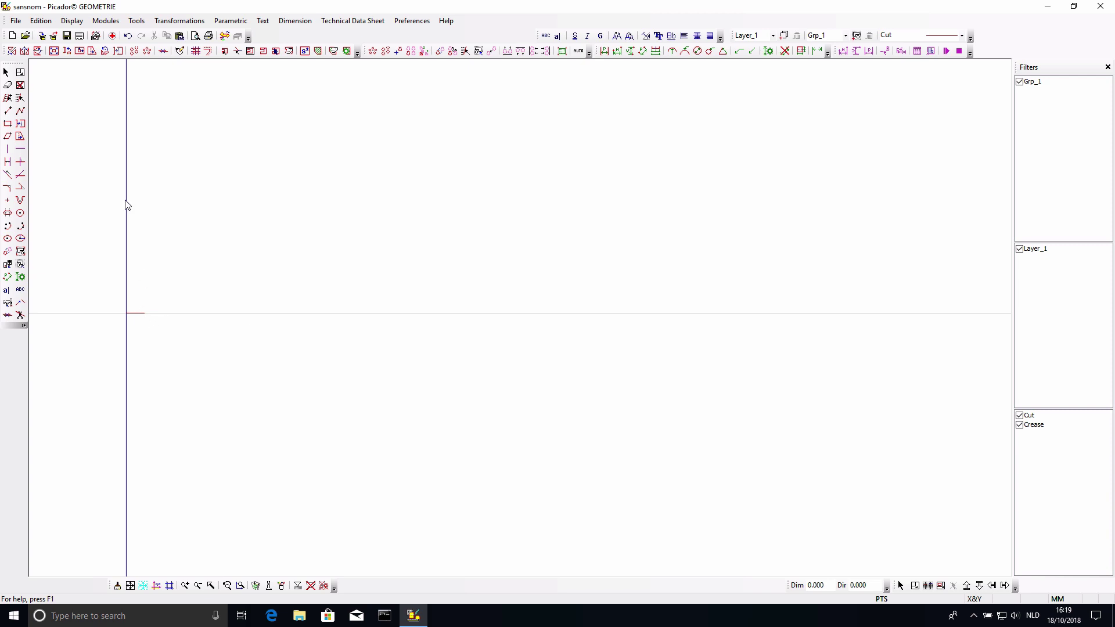
{"action": "left_click", "coordinate": [7, 84]}
{"action": "scroll", "coordinate": [209, 319], "scroll_direction": "down", "scroll_amount": 3}
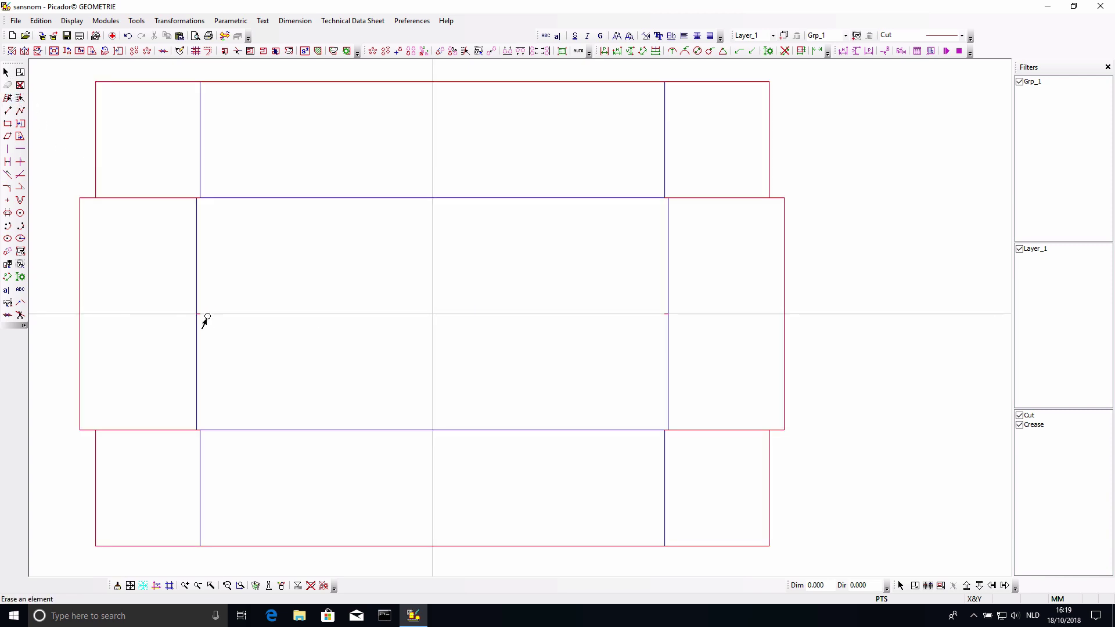
{"action": "scroll", "coordinate": [201, 314], "scroll_direction": "up", "scroll_amount": 3}
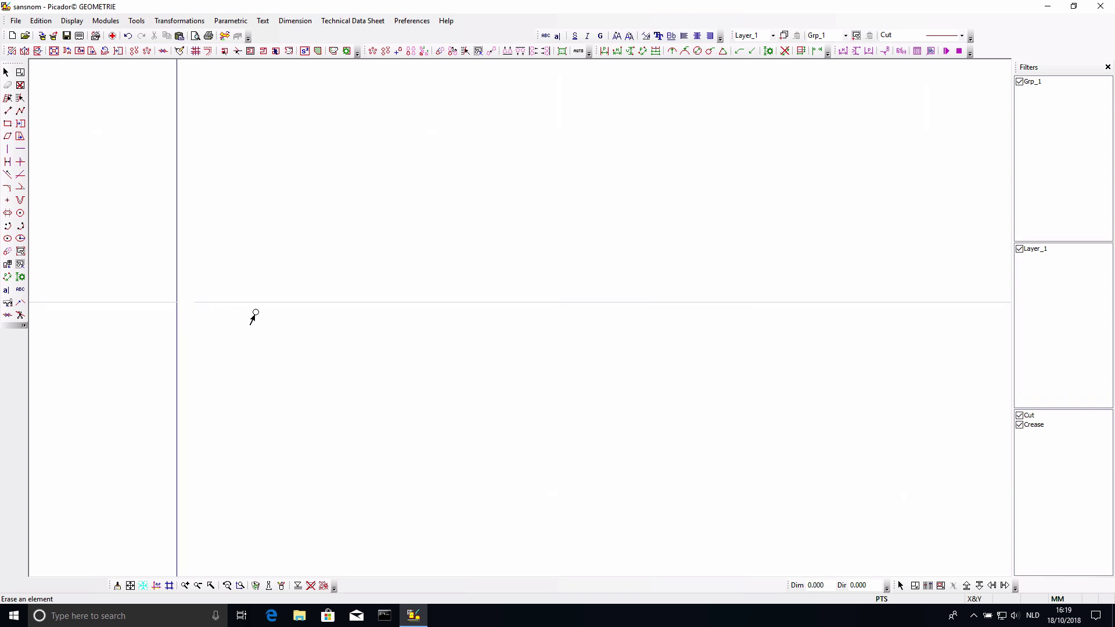
{"action": "scroll", "coordinate": [386, 304], "scroll_direction": "down", "scroll_amount": 3}
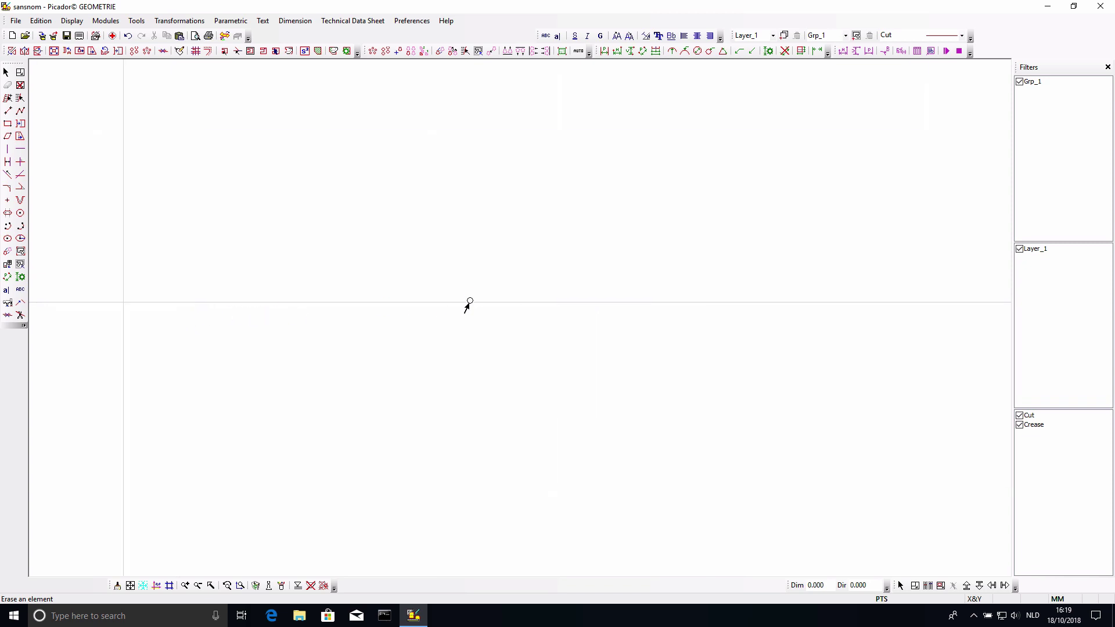
{"action": "scroll", "coordinate": [643, 308], "scroll_direction": "up", "scroll_amount": 2}
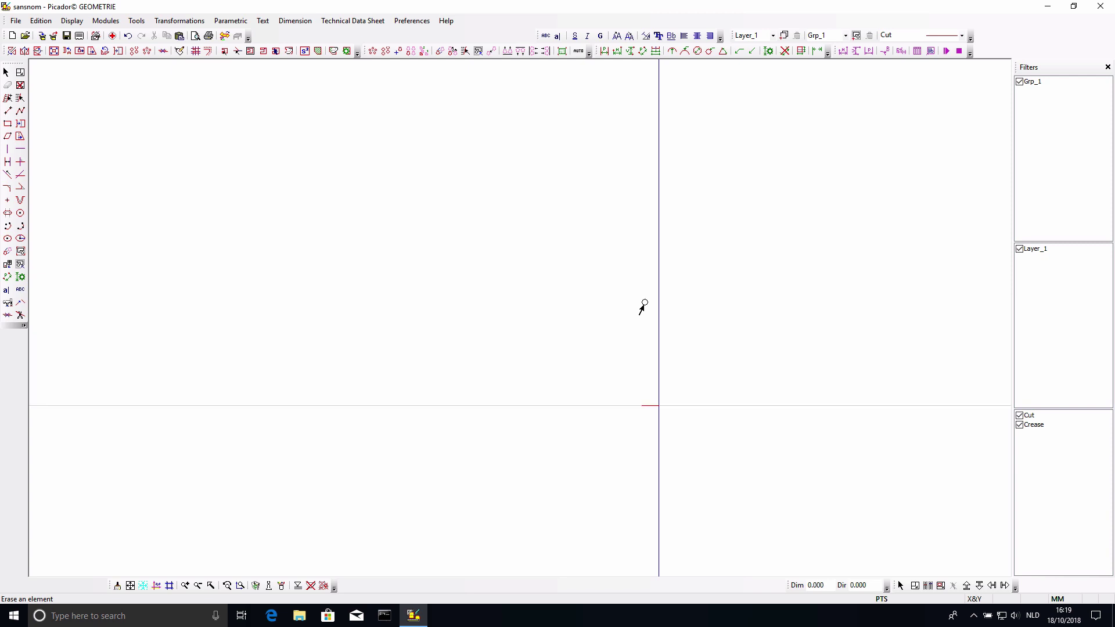
{"action": "scroll", "coordinate": [568, 367], "scroll_direction": "down", "scroll_amount": 3}
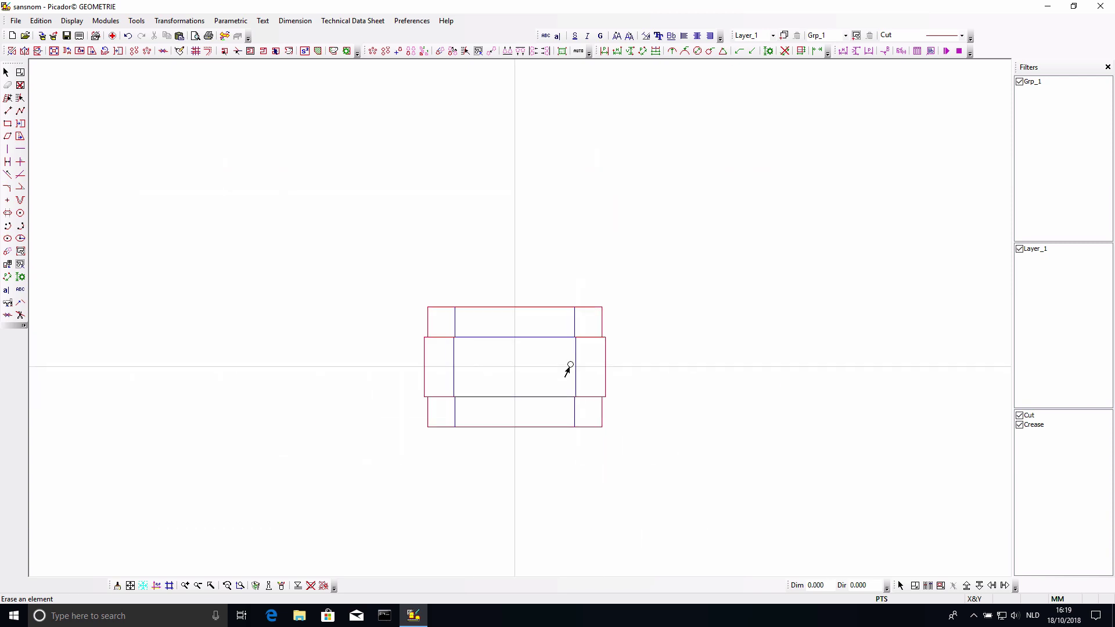
{"action": "scroll", "coordinate": [568, 368], "scroll_direction": "up", "scroll_amount": 4}
{"action": "scroll", "coordinate": [568, 368], "scroll_direction": "down", "scroll_amount": 3}
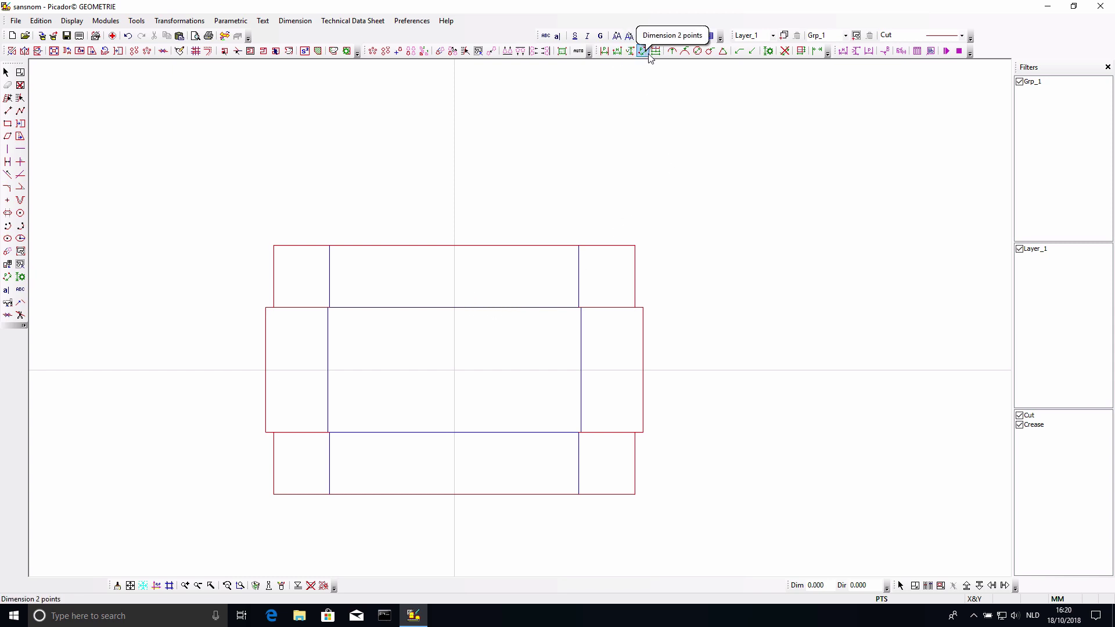
- Dimension the whole blank automatically
{"action": "left_click", "coordinate": [802, 51]}
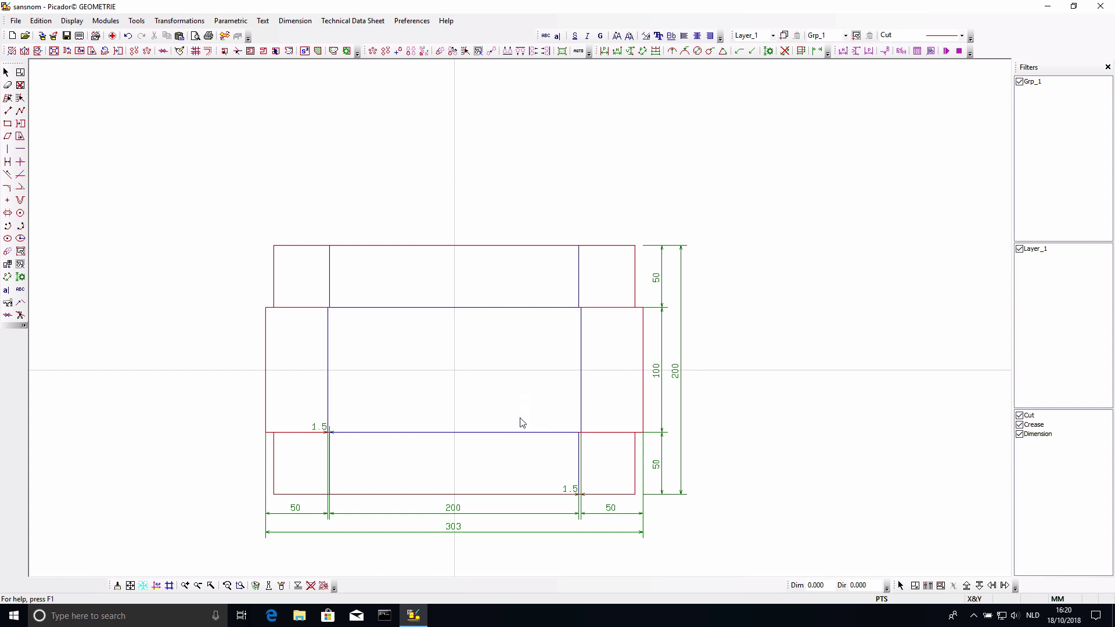
{"action": "scroll", "coordinate": [521, 422], "scroll_direction": "down", "scroll_amount": 1}
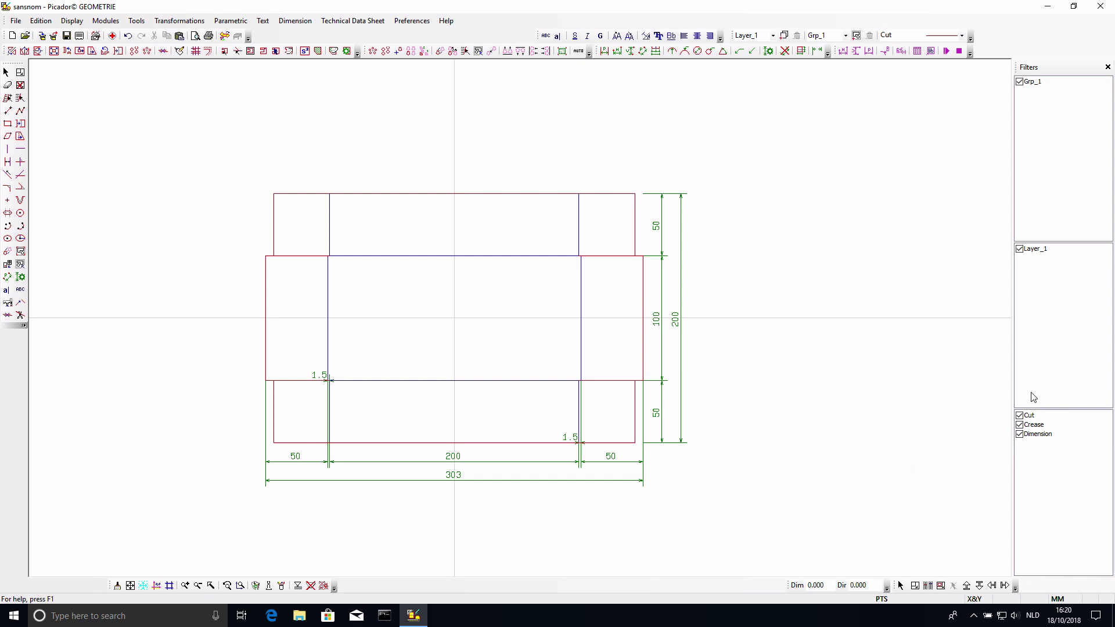
- Toggle the visibility of the Dimension line type off and on, leaving the dimensions shown
{"action": "left_click", "coordinate": [1020, 435]}
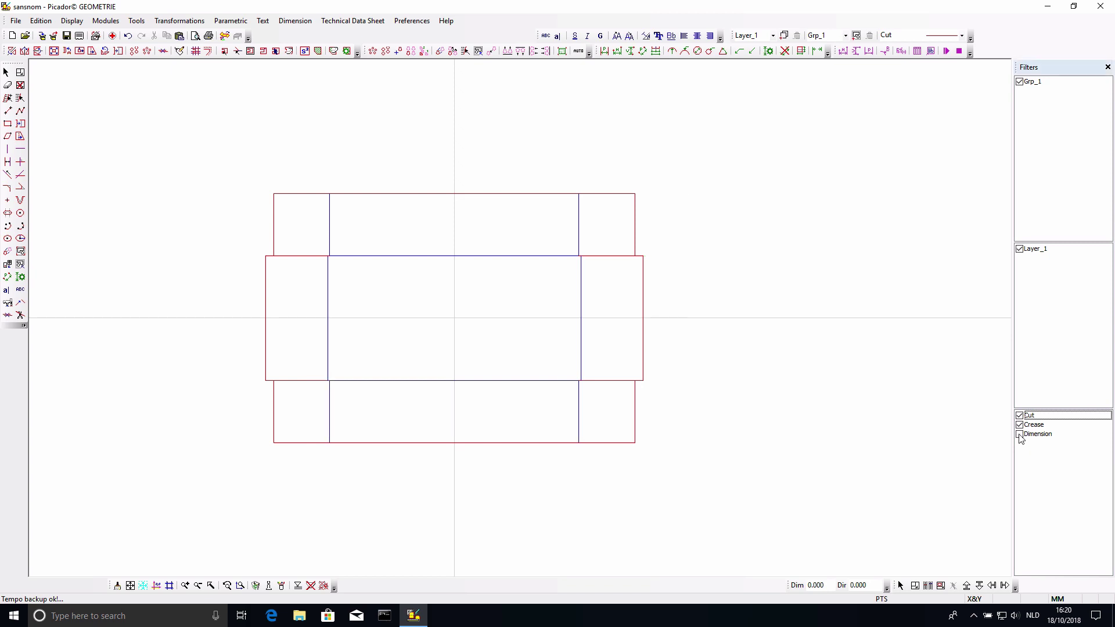
{"action": "left_click", "coordinate": [1020, 434]}
{"action": "left_click", "coordinate": [1020, 435]}
{"action": "left_click", "coordinate": [1020, 434]}
{"action": "left_click", "coordinate": [1019, 435]}
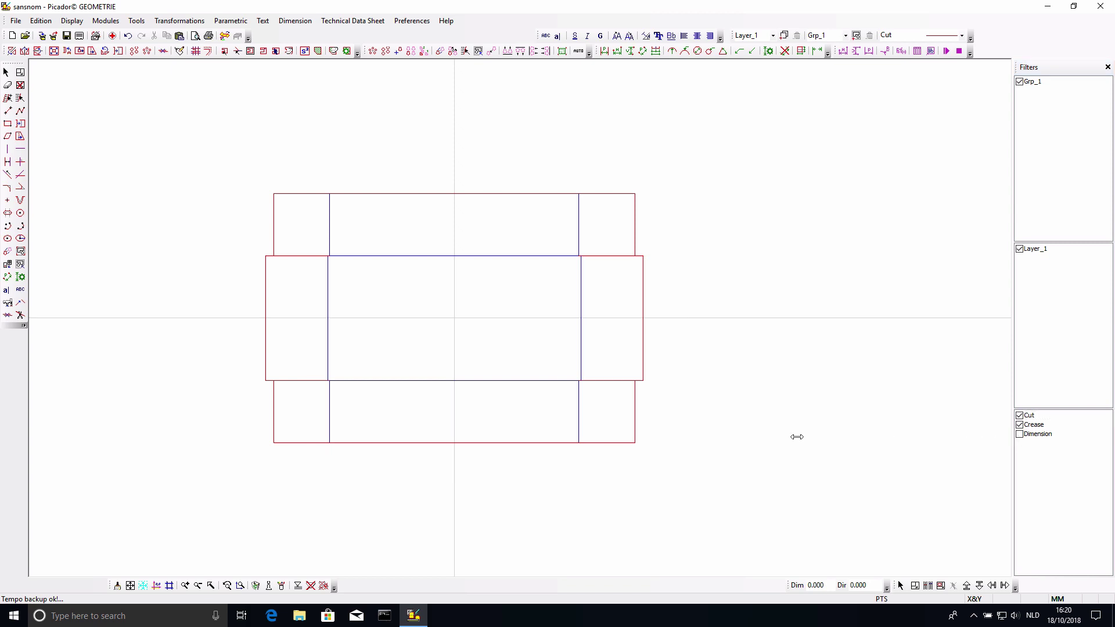
{"action": "scroll", "coordinate": [764, 436], "scroll_direction": "left", "scroll_amount": 2}
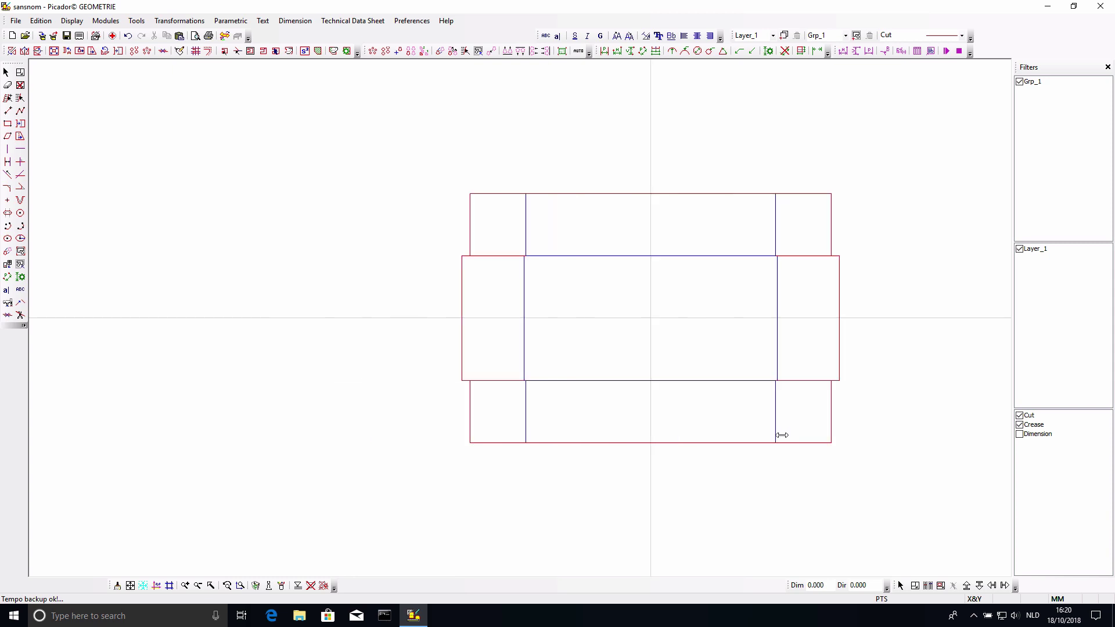
{"action": "left_click", "coordinate": [1020, 434]}
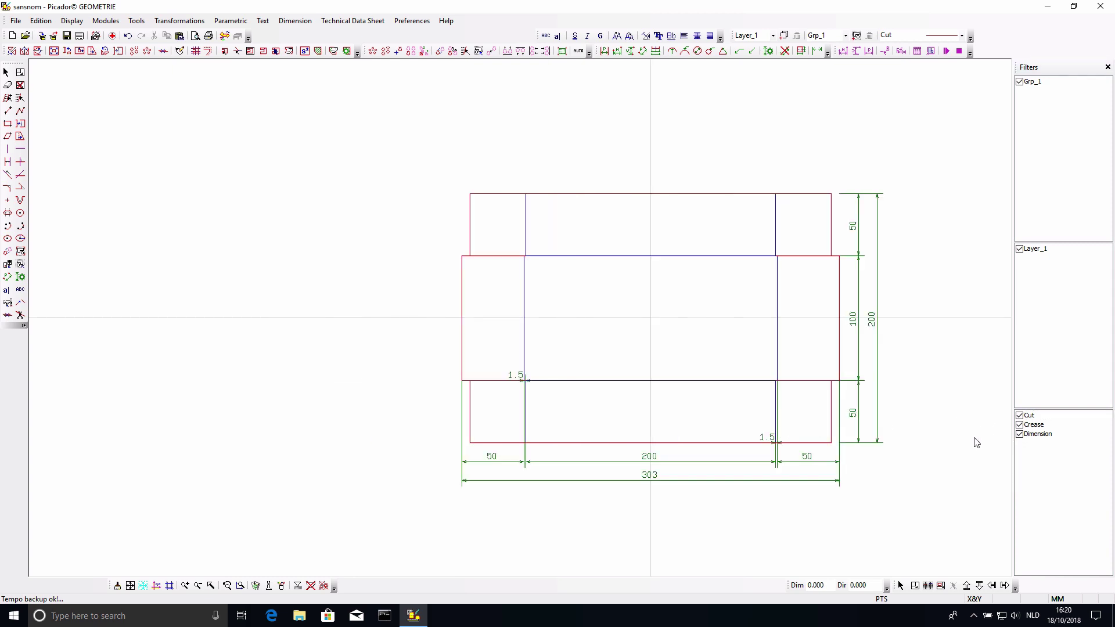
- Draw a 103 by 51.5 mm rectangle in the empty area left of the blank, starting on the horizontal axis
{"action": "scroll", "coordinate": [970, 441], "scroll_direction": "left", "scroll_amount": 1}
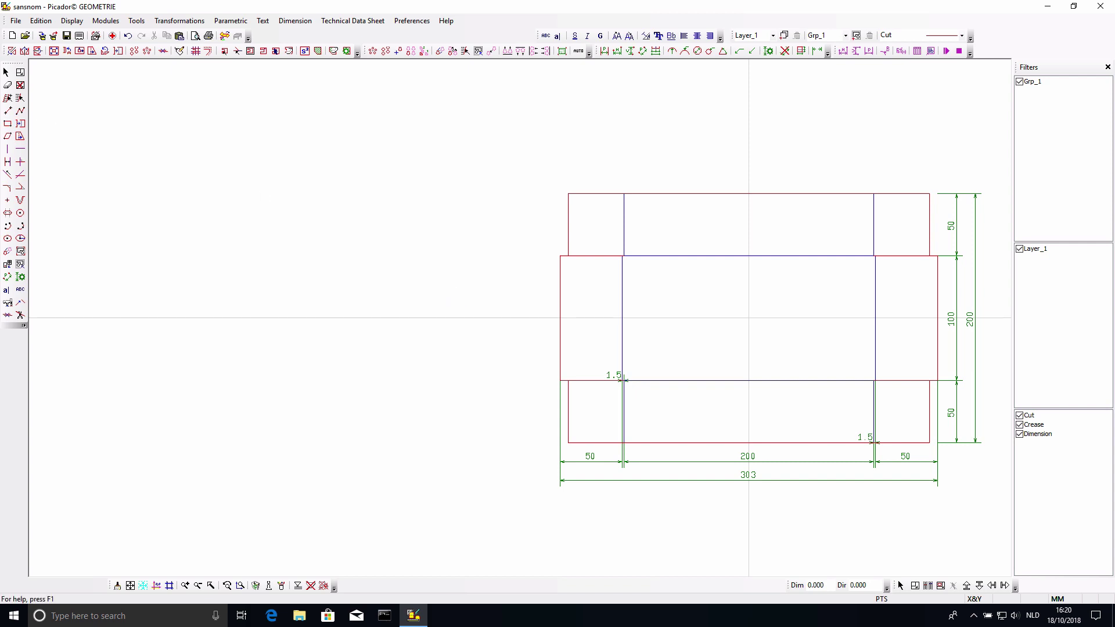
{"action": "left_click", "coordinate": [8, 124]}
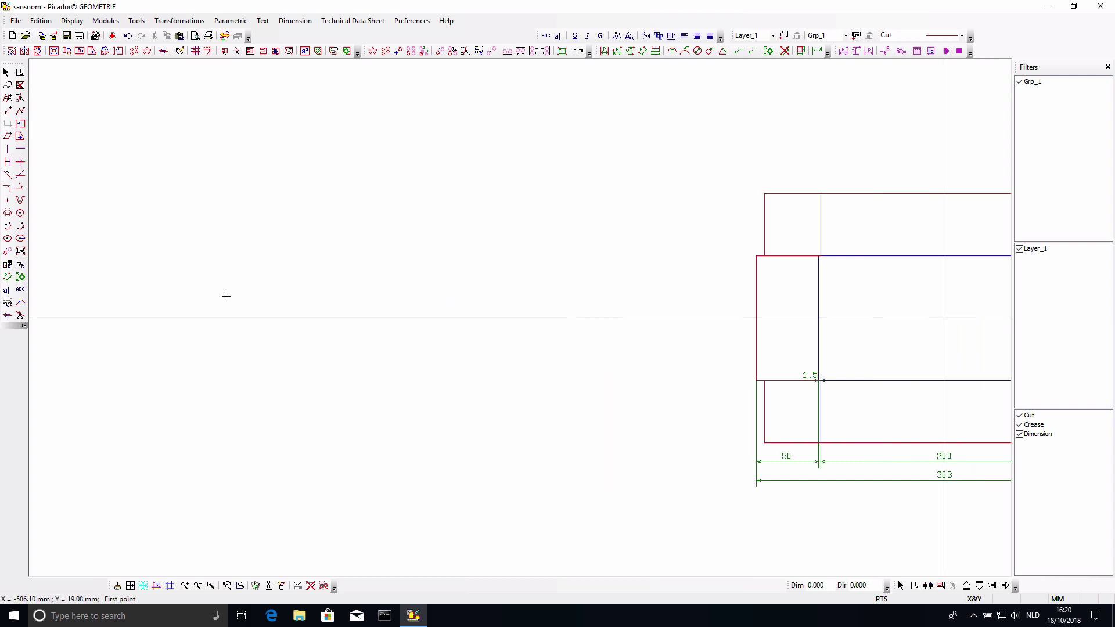
{"action": "scroll", "coordinate": [223, 295], "scroll_direction": "left", "scroll_amount": 2}
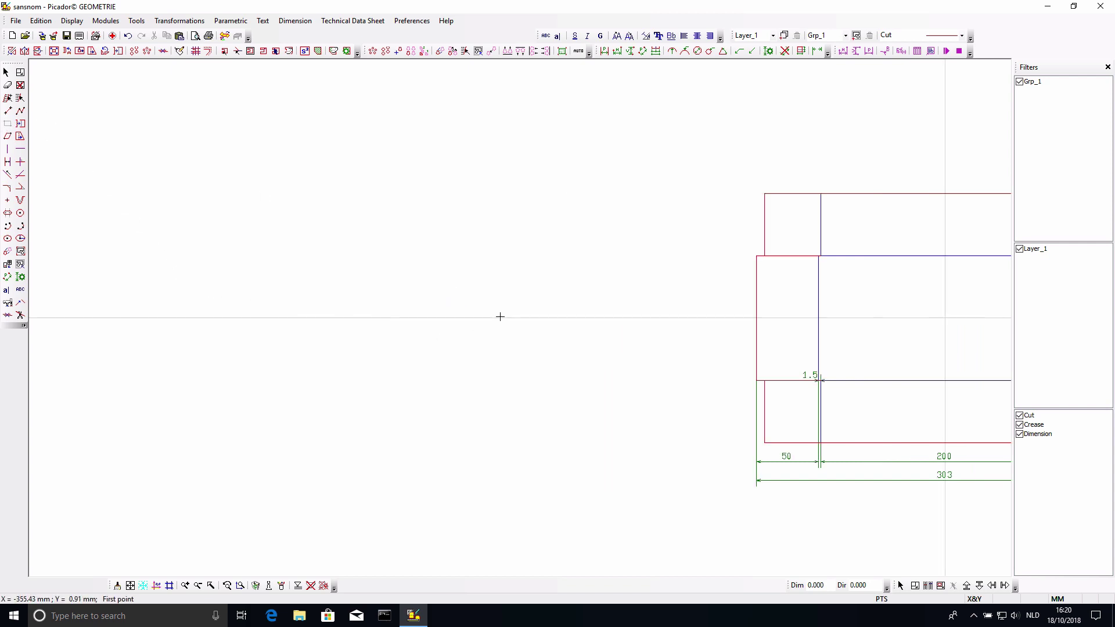
{"action": "left_click", "coordinate": [445, 318]}
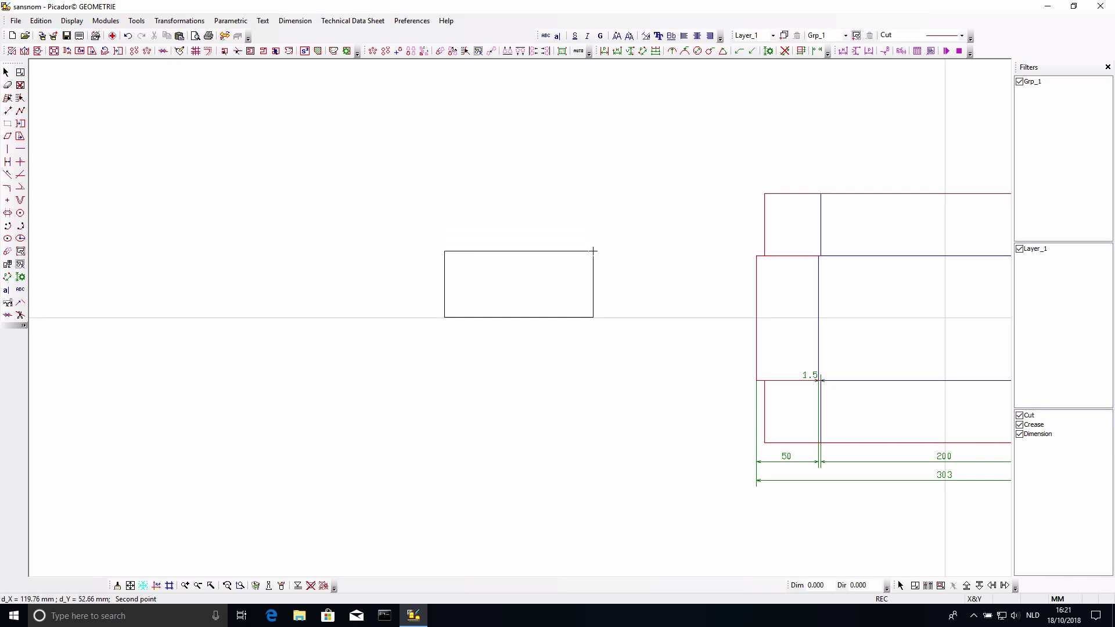
{"action": "key", "text": "Return"}
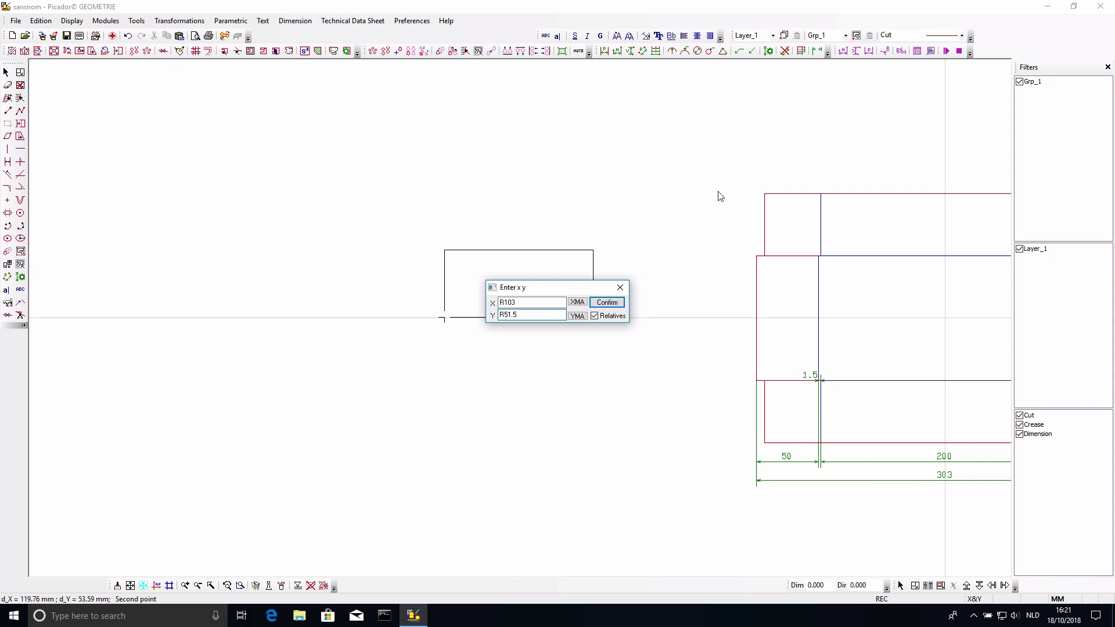
{"action": "left_click", "coordinate": [607, 303]}
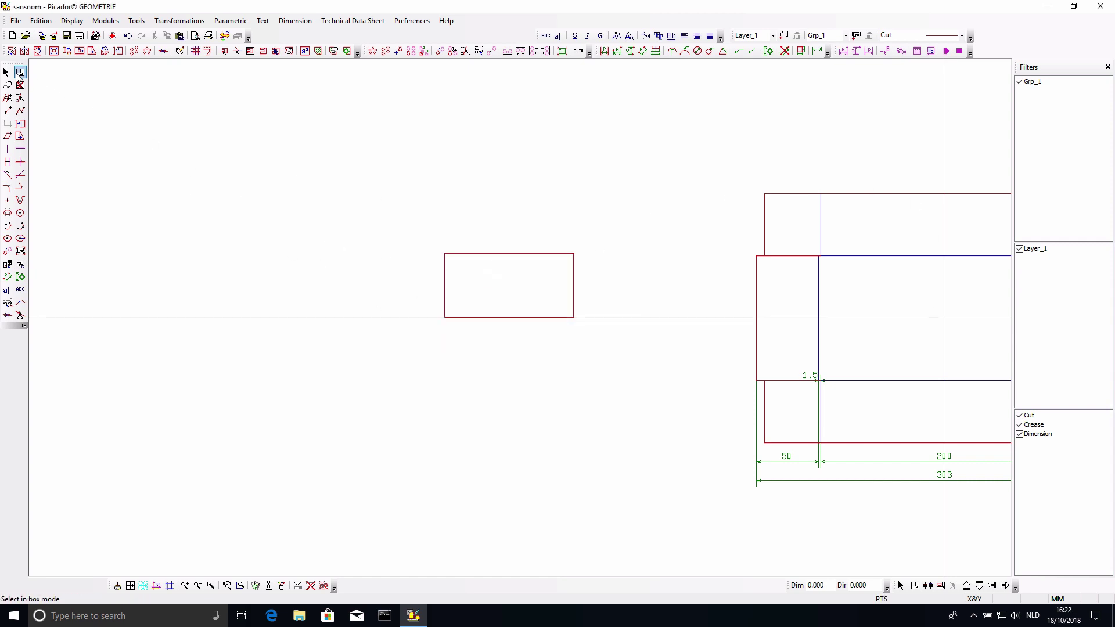
- Extend the new rectangle's right edge by a 1.5 mm double-crease strip followed by a 45 mm panel
{"action": "left_click", "coordinate": [20, 72]}
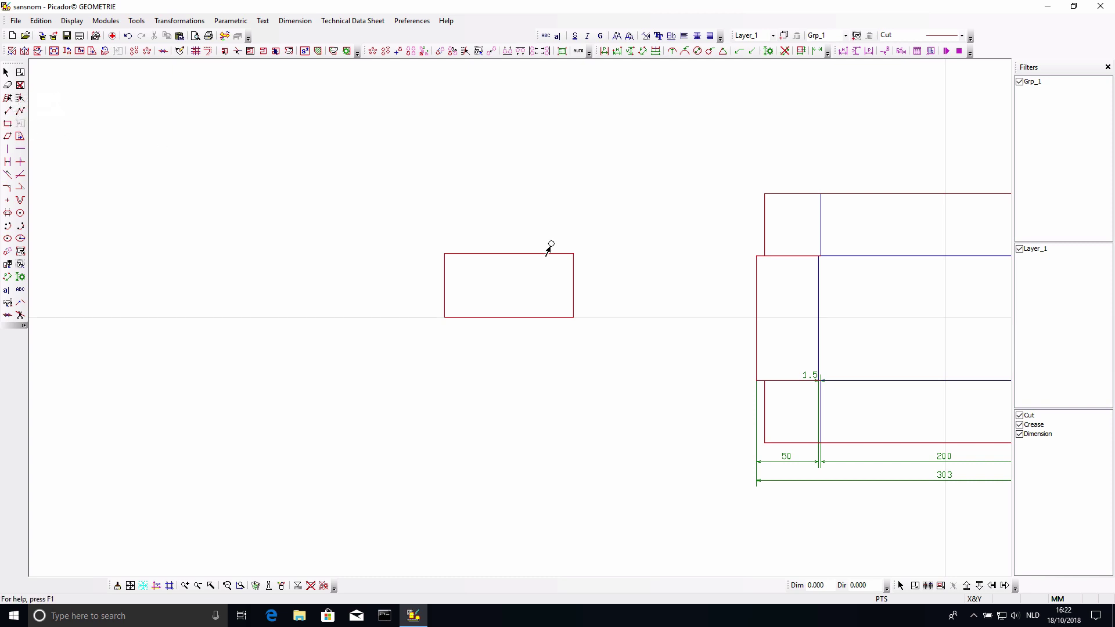
{"action": "left_click", "coordinate": [573, 269]}
{"action": "left_click", "coordinate": [594, 265]}
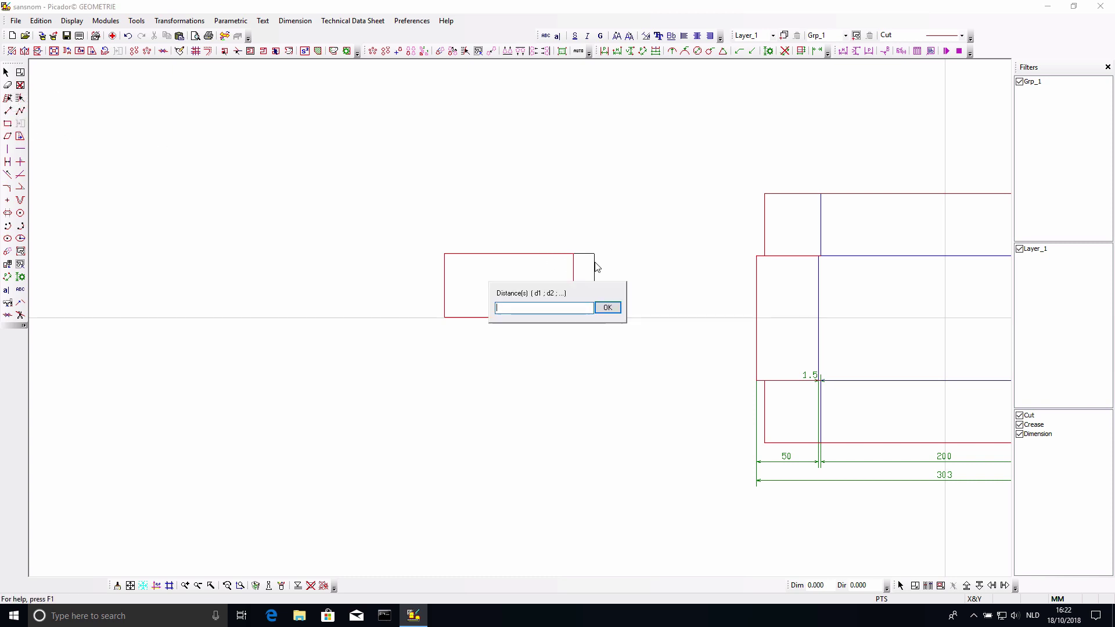
{"action": "type", "text": "1.5;45"}
{"action": "left_click", "coordinate": [601, 312]}
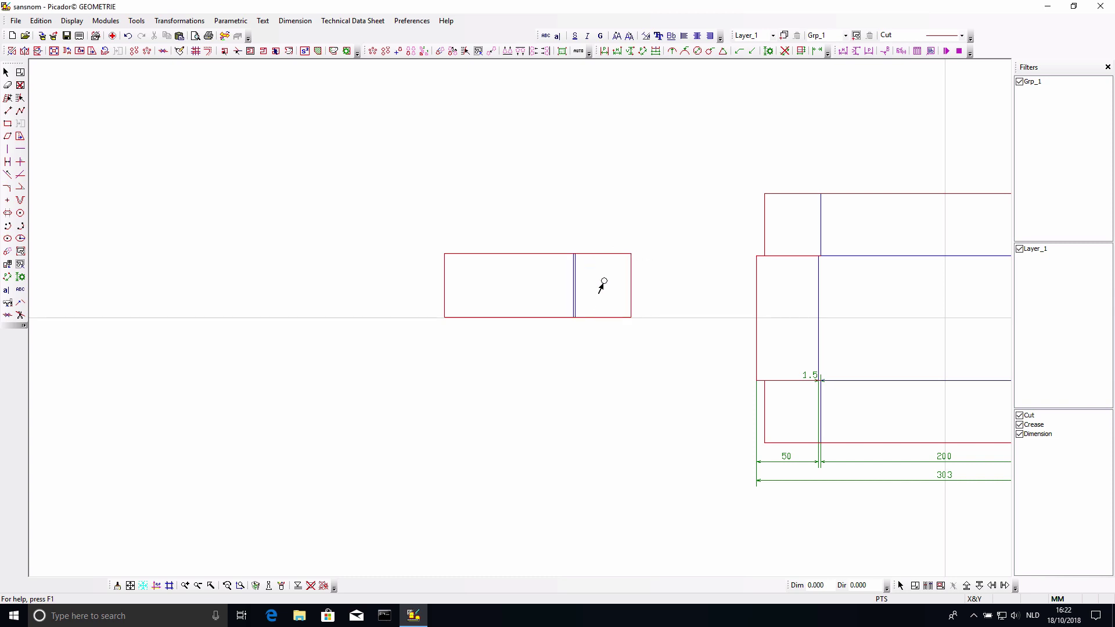
- Add a 45 mm panel on the upper edge of the new rectangle
{"action": "left_click", "coordinate": [535, 252]}
{"action": "left_click", "coordinate": [543, 219]}
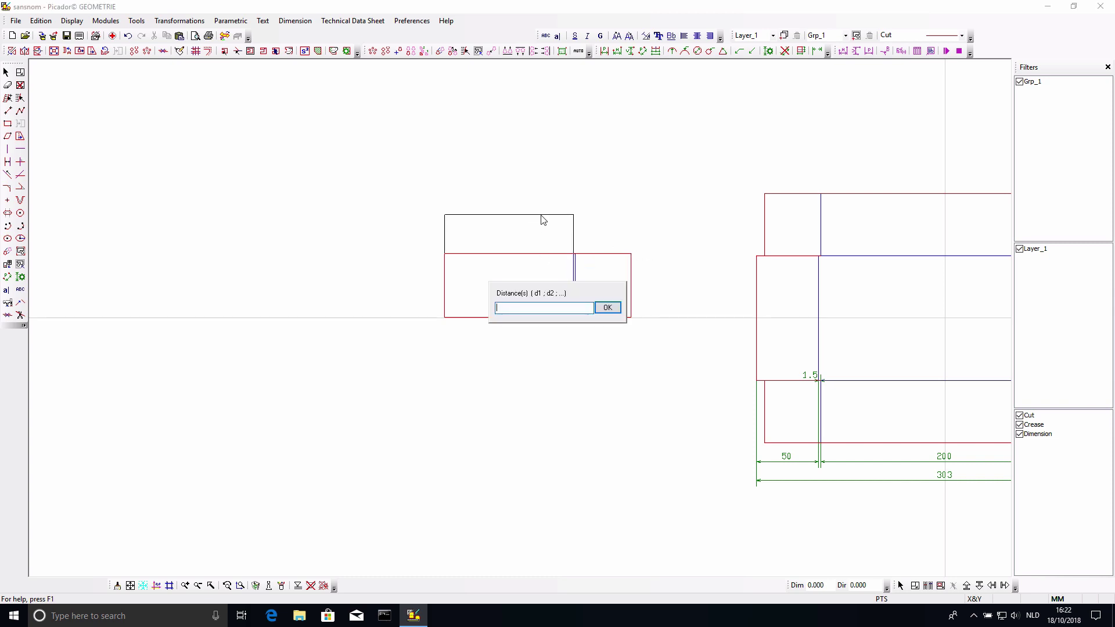
{"action": "type", "text": "45"}
{"action": "key", "text": "Return"}
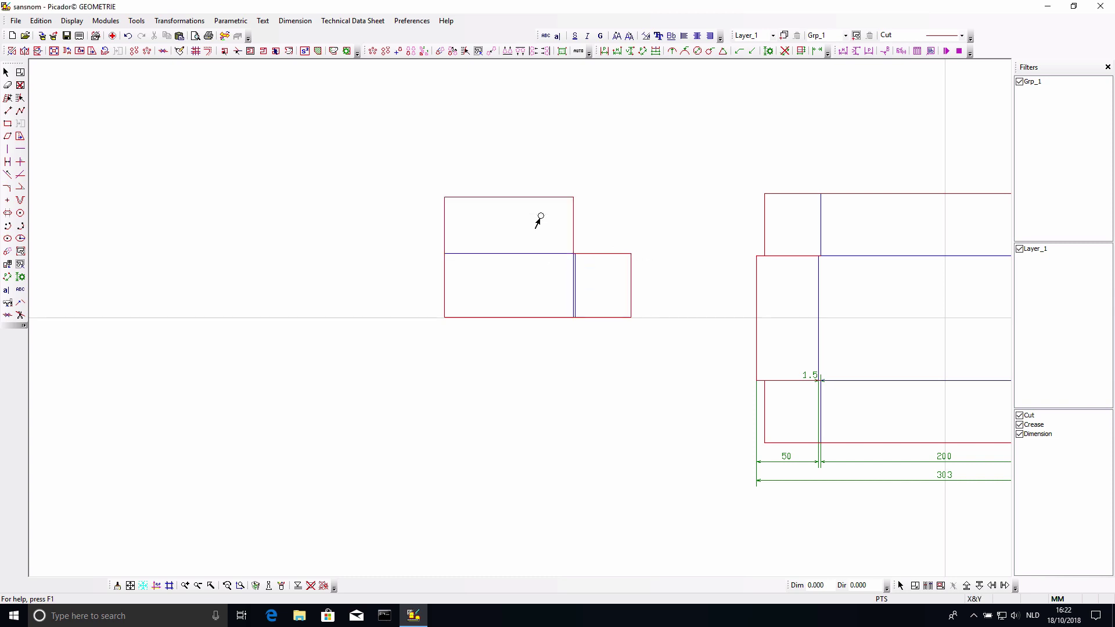
- Add a 45 mm panel to the right edge of the new blank's upper panel
{"action": "left_click", "coordinate": [574, 219]}
{"action": "left_click", "coordinate": [601, 219]}
{"action": "key", "text": "Return"}
- Erase the inner line of the double crease between the main panel and its right-hand side panel
{"action": "scroll", "coordinate": [570, 294], "scroll_direction": "up", "scroll_amount": 3}
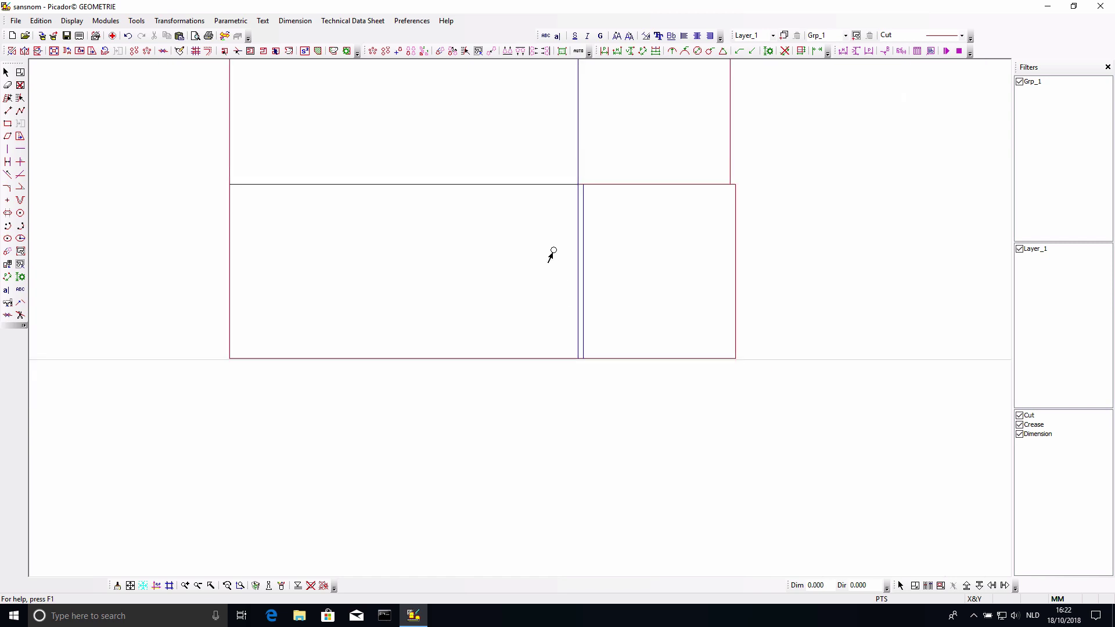
{"action": "left_click", "coordinate": [7, 84]}
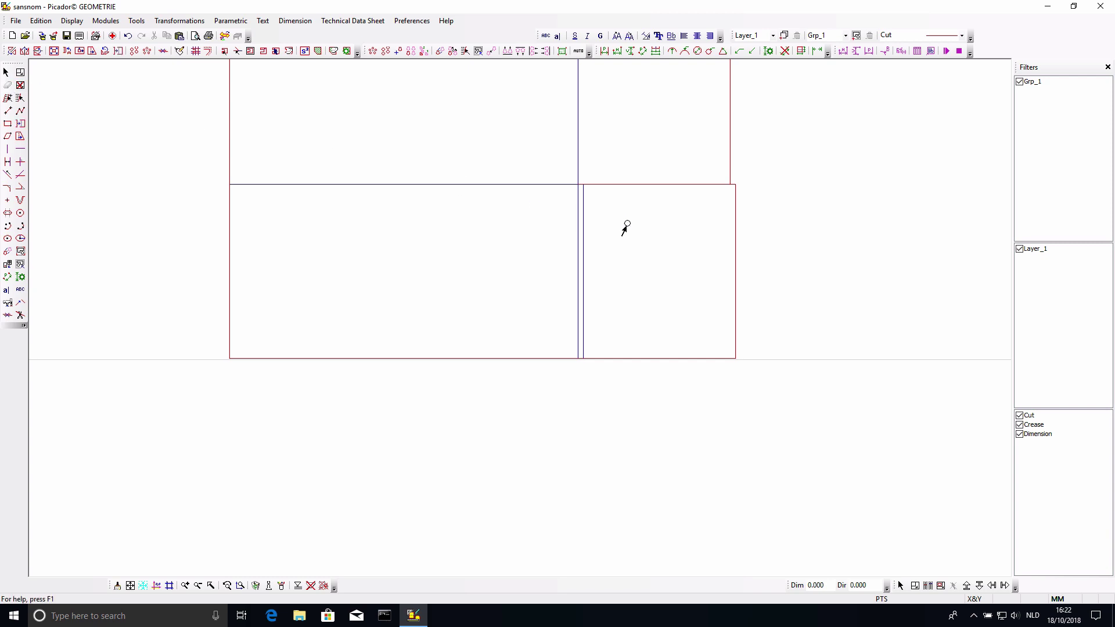
{"action": "left_click", "coordinate": [578, 232]}
{"action": "scroll", "coordinate": [570, 249], "scroll_direction": "down", "scroll_amount": 5}
{"action": "scroll", "coordinate": [571, 246], "scroll_direction": "up", "scroll_amount": 2}
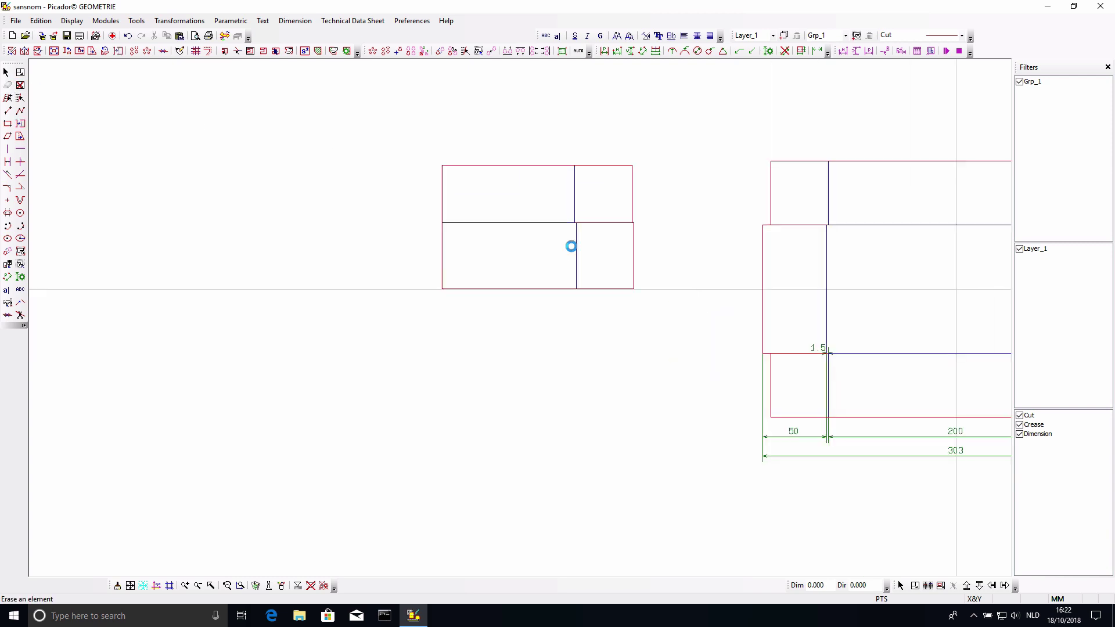
- Mirror the whole quarter blank to the left about the vertical through its lower-left corner, keeping the original
{"action": "left_click", "coordinate": [19, 73]}
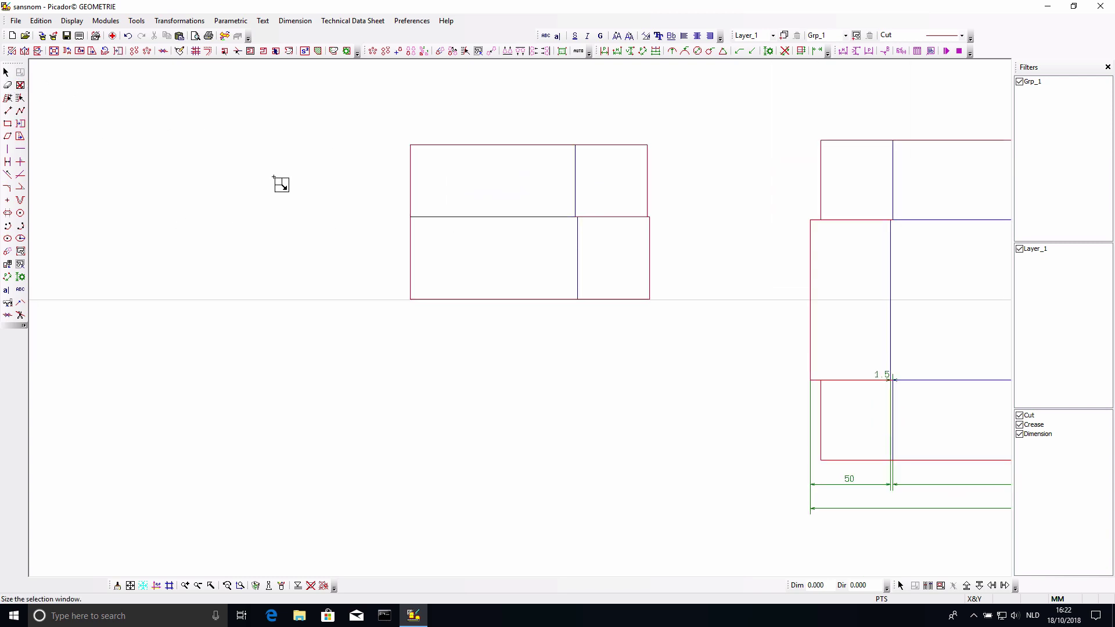
{"action": "left_click_drag", "start_coordinate": [360, 120], "coordinate": [689, 341]}
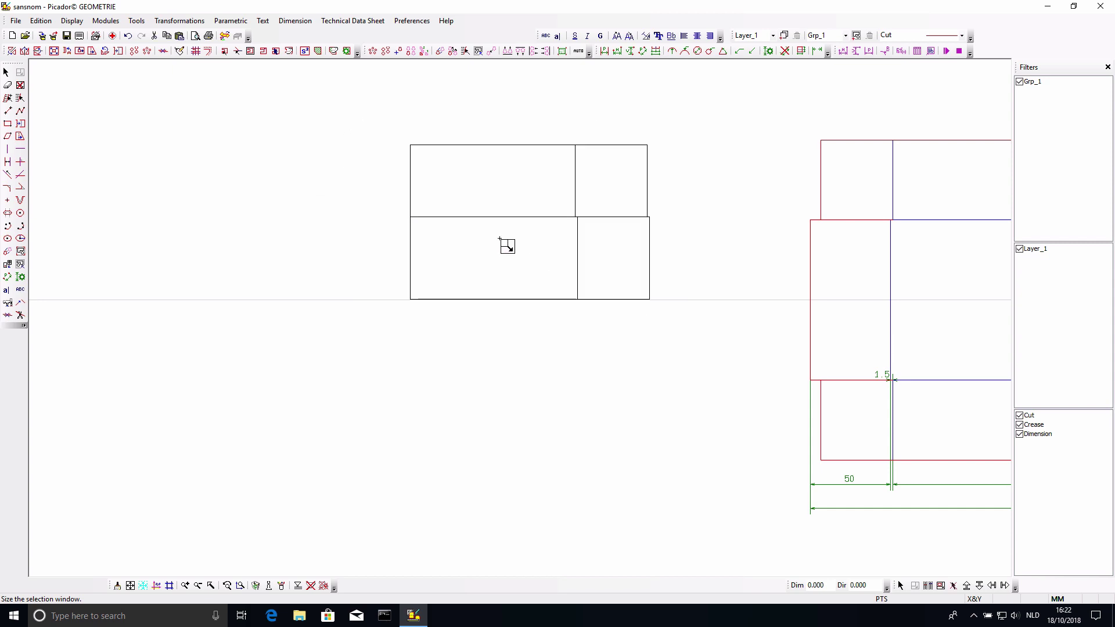
{"action": "left_click", "coordinate": [25, 50]}
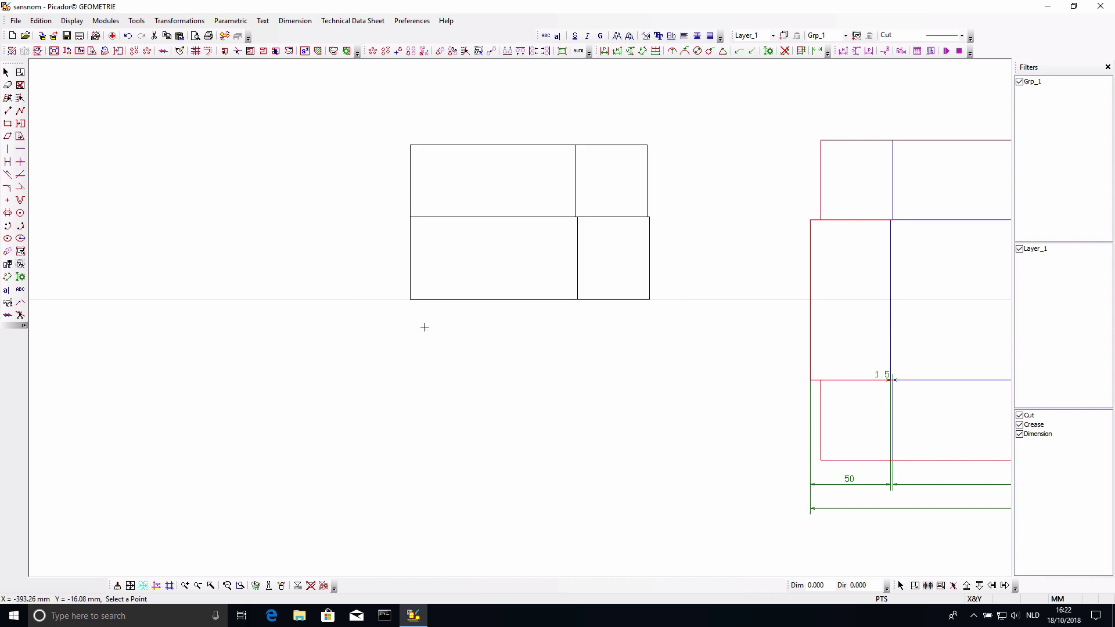
{"action": "left_click", "coordinate": [411, 299]}
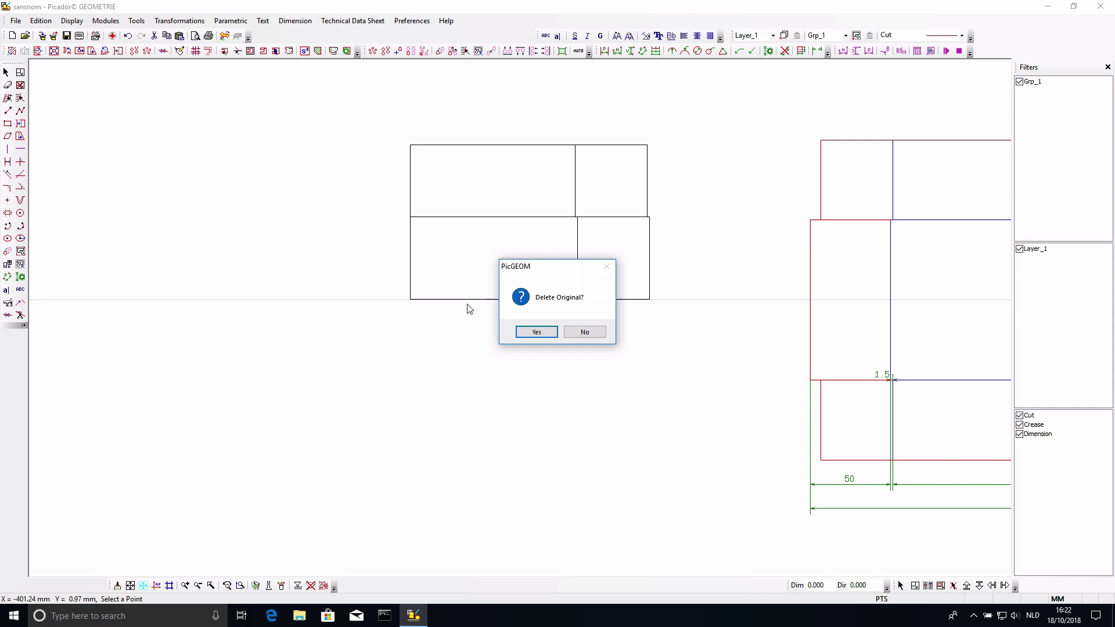
{"action": "left_click", "coordinate": [584, 333]}
- Mirror the resulting upper half downward about the horizontal through its bottom centre point, keeping the original
{"action": "left_click", "coordinate": [20, 72]}
{"action": "mouse_move", "coordinate": [120, 116]}
{"action": "left_mouse_down"}
{"action": "mouse_move", "coordinate": [437, 314]}
{"action": "mouse_move", "coordinate": [690, 342]}
{"action": "left_mouse_up"}
{"action": "left_click", "coordinate": [37, 50]}
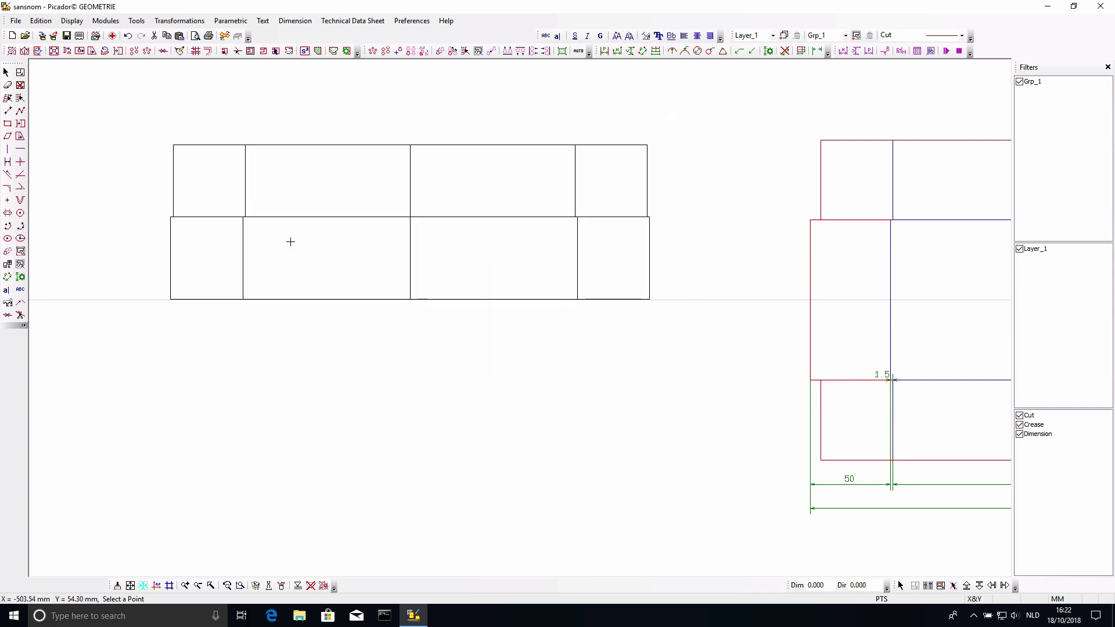
{"action": "left_click", "coordinate": [411, 300]}
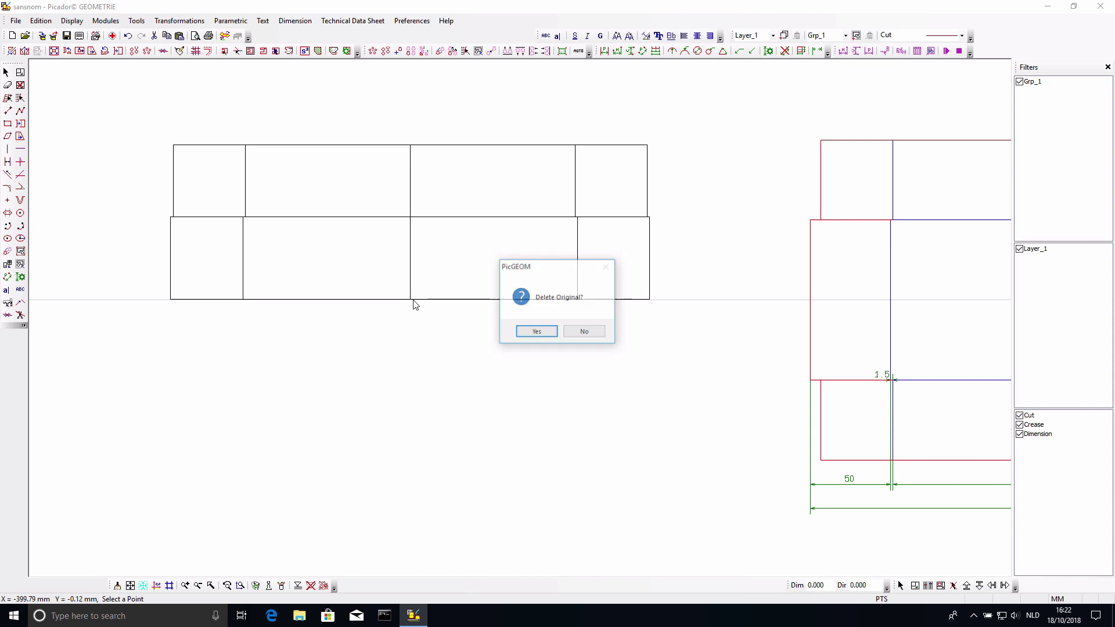
{"action": "left_click", "coordinate": [581, 334]}
- Erase the leftover horizontal and vertical centre lines running through the mirrored blank's panels
{"action": "left_click", "coordinate": [20, 72]}
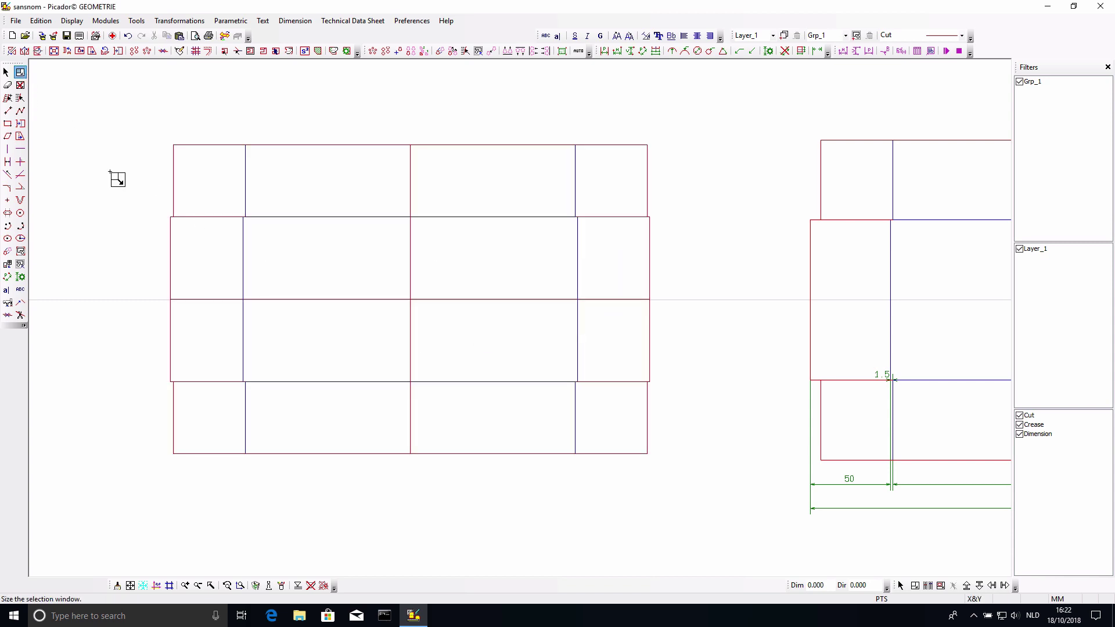
{"action": "left_click_drag", "start_coordinate": [245, 263], "coordinate": [579, 333]}
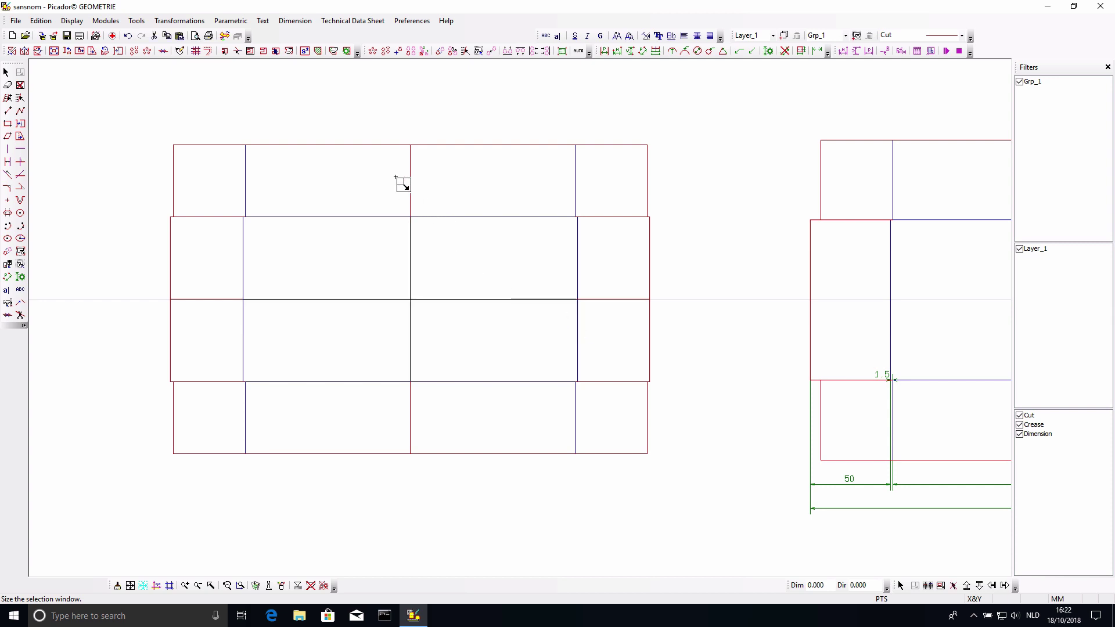
{"action": "left_click", "coordinate": [602, 297], "text": "shift"}
{"action": "left_click", "coordinate": [8, 85]}
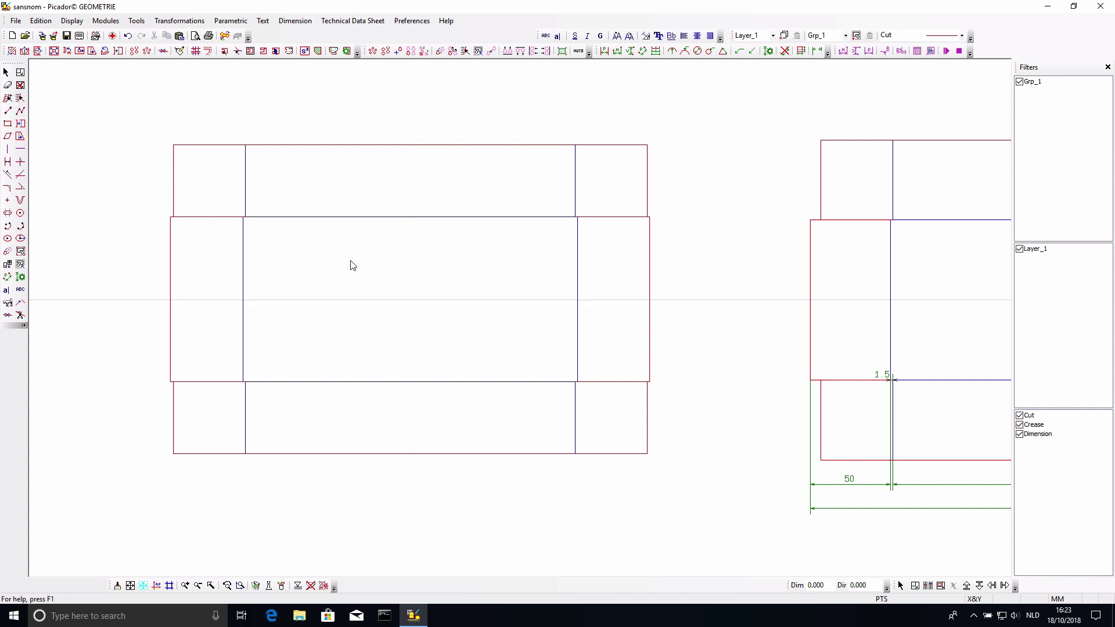
{"action": "scroll", "coordinate": [390, 279], "scroll_direction": "down", "scroll_amount": 3}
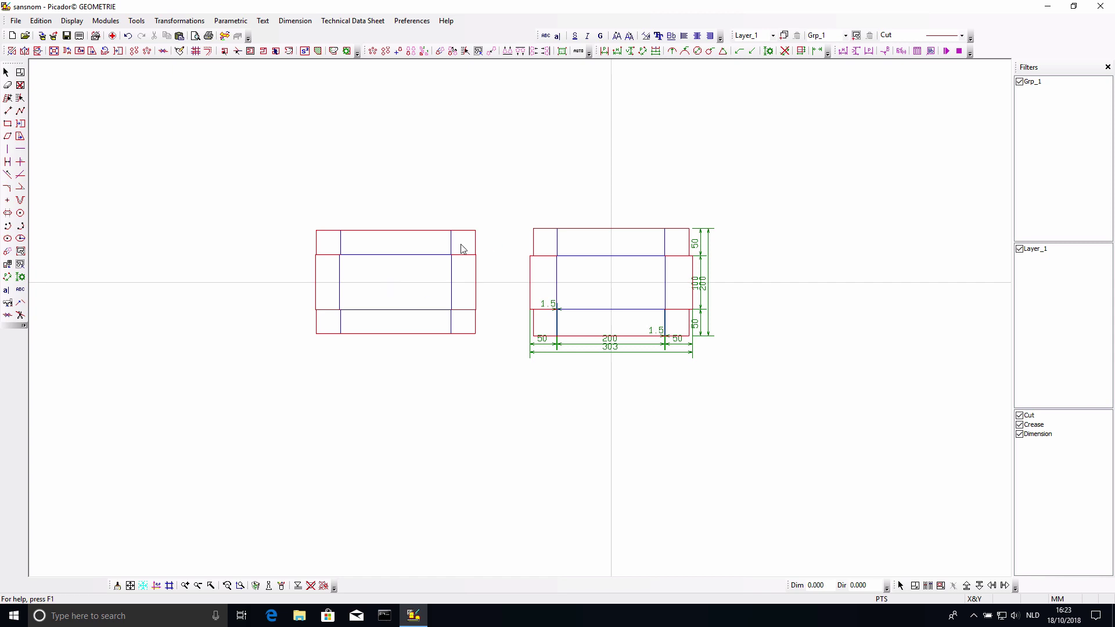
{"action": "scroll", "coordinate": [492, 268], "scroll_direction": "up", "scroll_amount": 3}
{"action": "scroll", "coordinate": [492, 267], "scroll_direction": "down", "scroll_amount": 2}
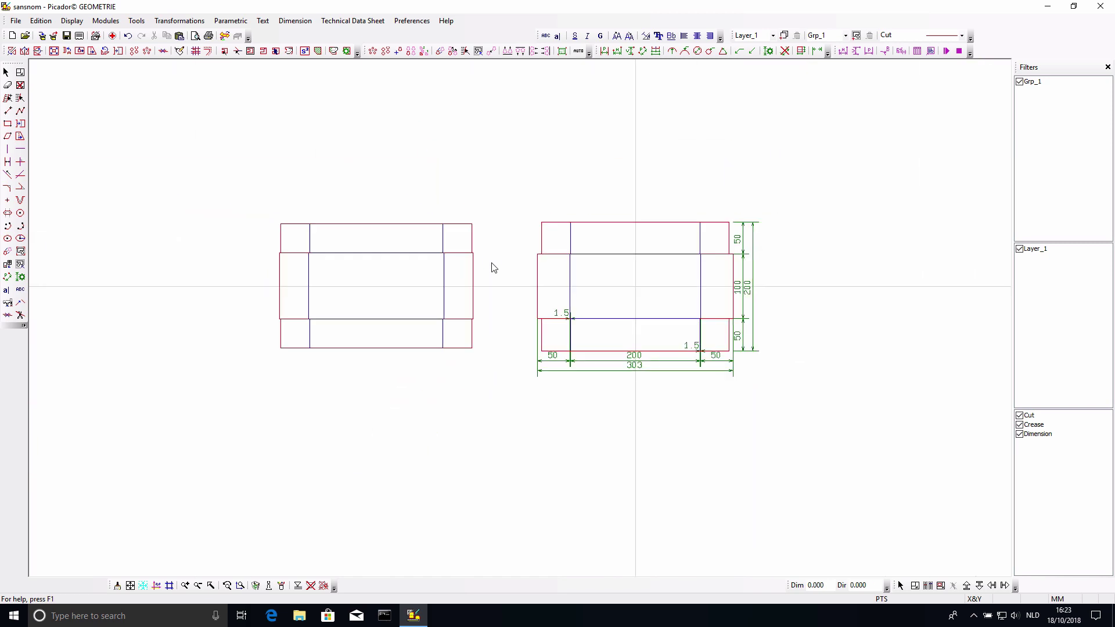
{"action": "scroll", "coordinate": [451, 259], "scroll_direction": "up", "scroll_amount": 4}
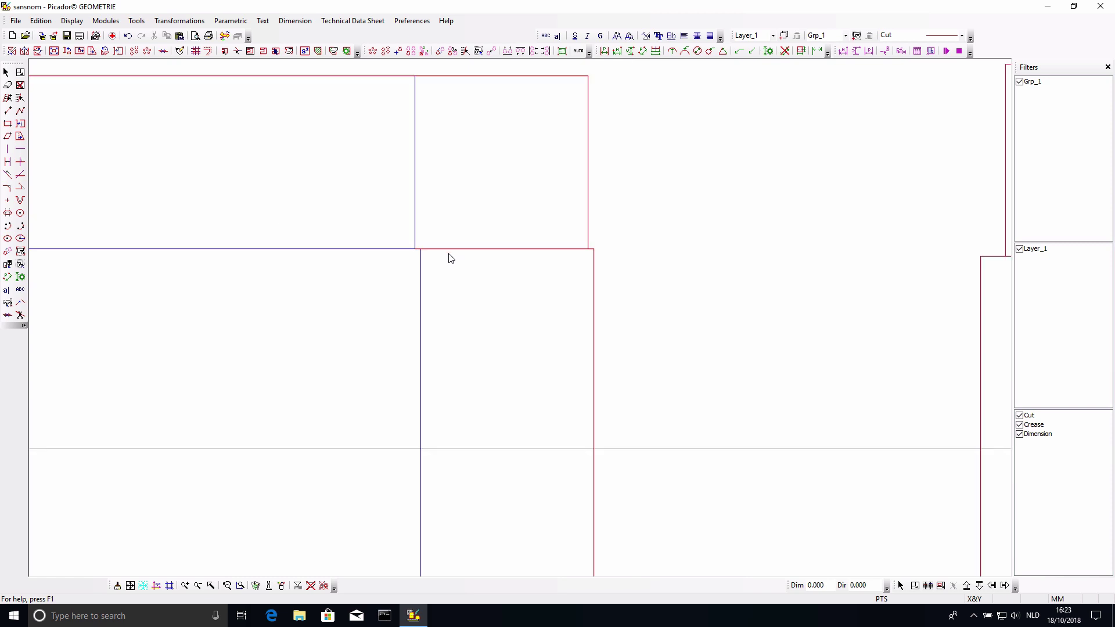
- Round the upper-right outer corner of the left blank with a radius of 10 mm
{"action": "scroll", "coordinate": [451, 258], "scroll_direction": "down", "scroll_amount": 4}
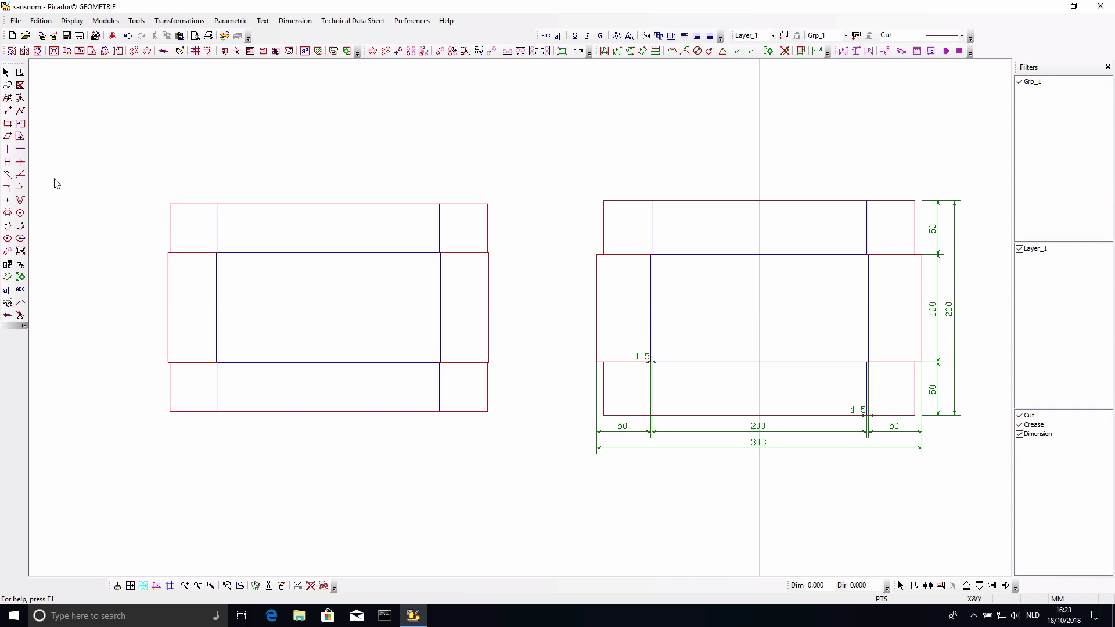
{"action": "left_click", "coordinate": [20, 189]}
{"action": "left_click", "coordinate": [487, 207]}
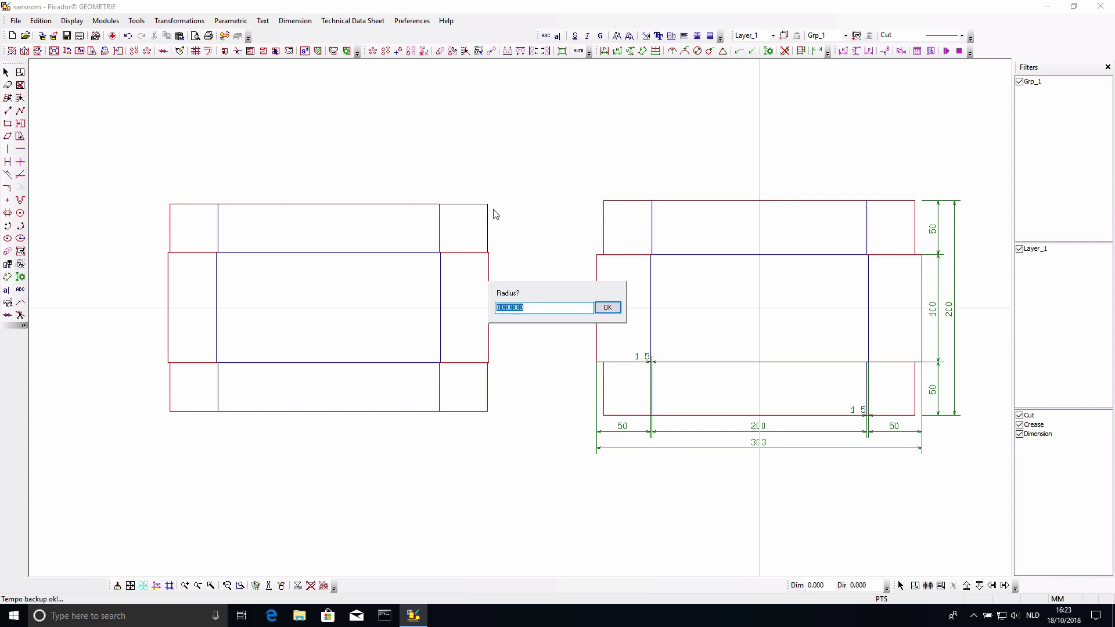
{"action": "type", "text": "10"}
{"action": "key", "text": "Return"}
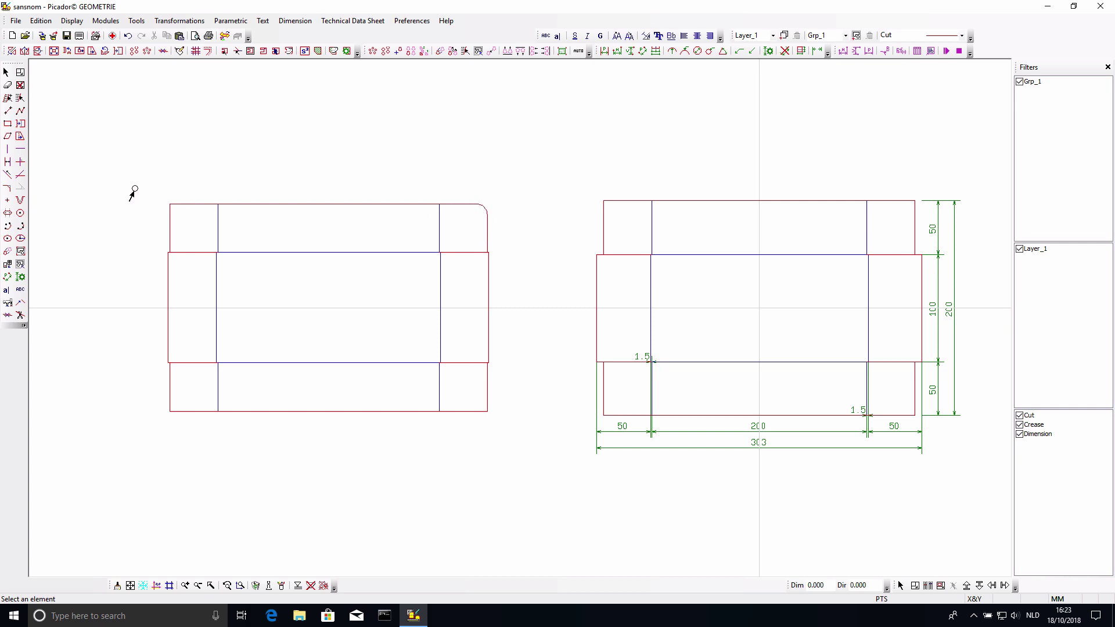
- Chamfer the lower-right outer corner of the left blank by 10 mm at 45 degrees
{"action": "left_click", "coordinate": [8, 187]}
{"action": "left_click", "coordinate": [486, 402]}
{"action": "type", "text": "10"}
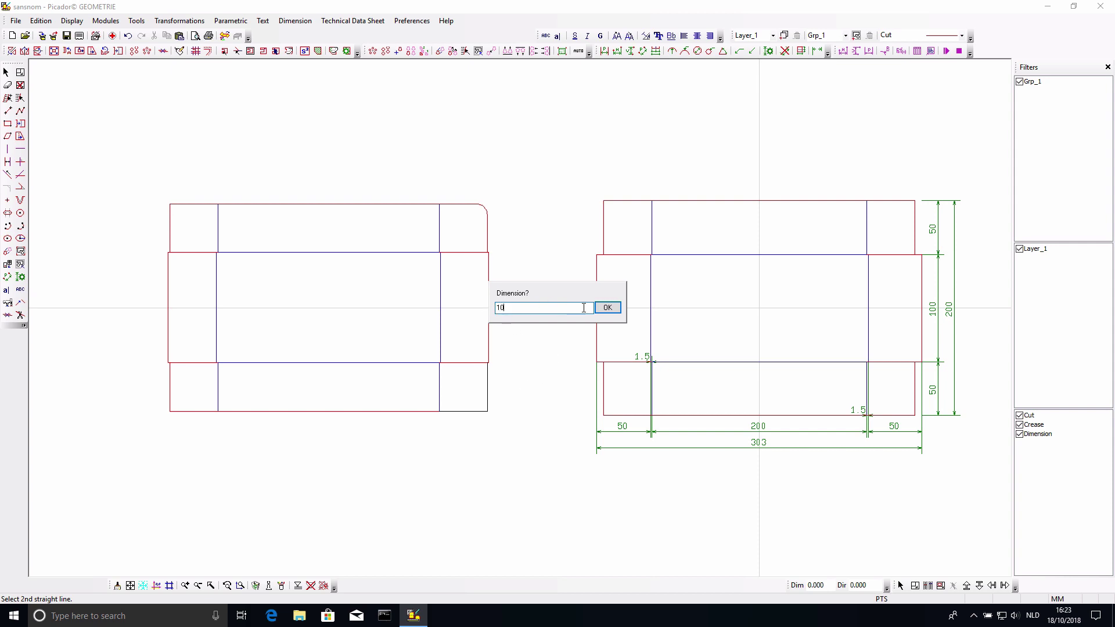
{"action": "left_click", "coordinate": [607, 308]}
{"action": "type", "text": "45"}
{"action": "left_click", "coordinate": [607, 308]}
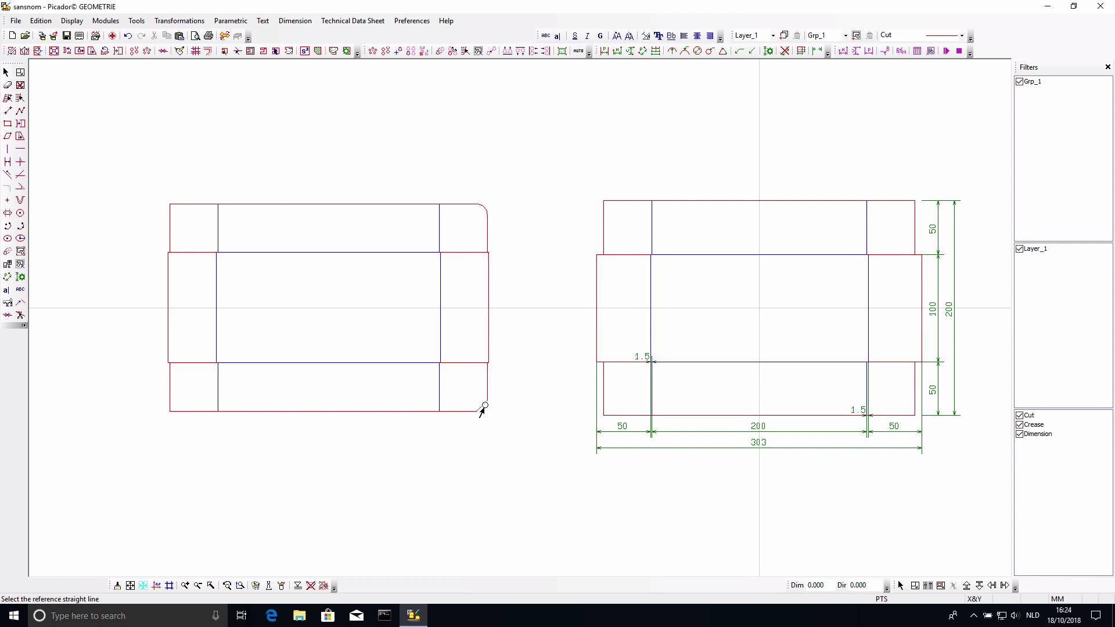
{"action": "scroll", "coordinate": [481, 410], "scroll_direction": "up", "scroll_amount": 3}
{"action": "scroll", "coordinate": [481, 410], "scroll_direction": "down", "scroll_amount": 2}
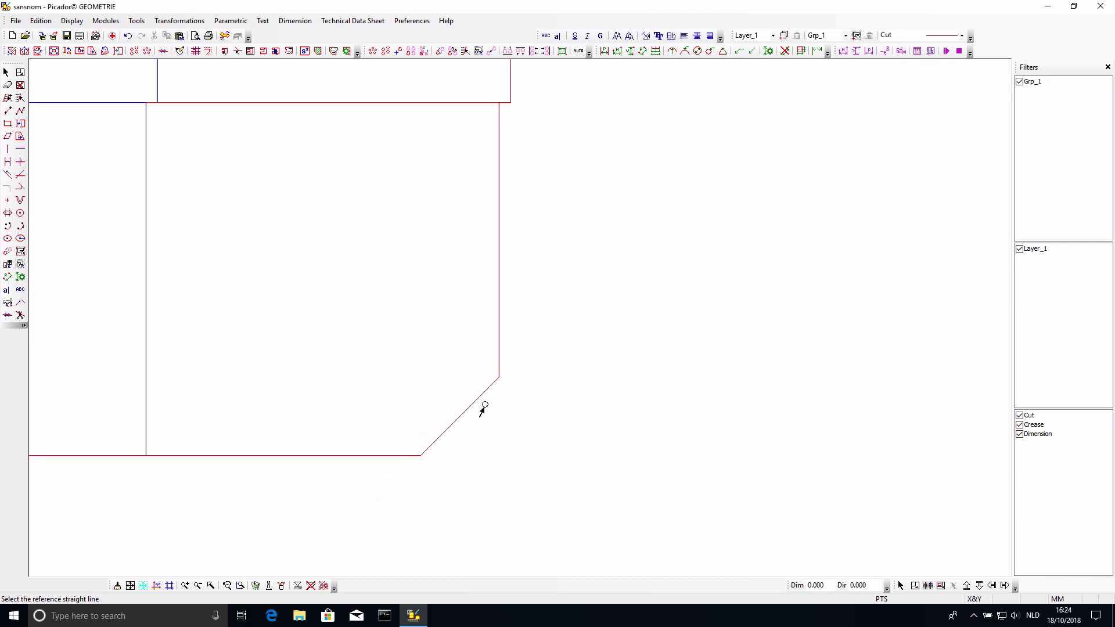
{"action": "scroll", "coordinate": [481, 410], "scroll_direction": "up", "scroll_amount": 2}
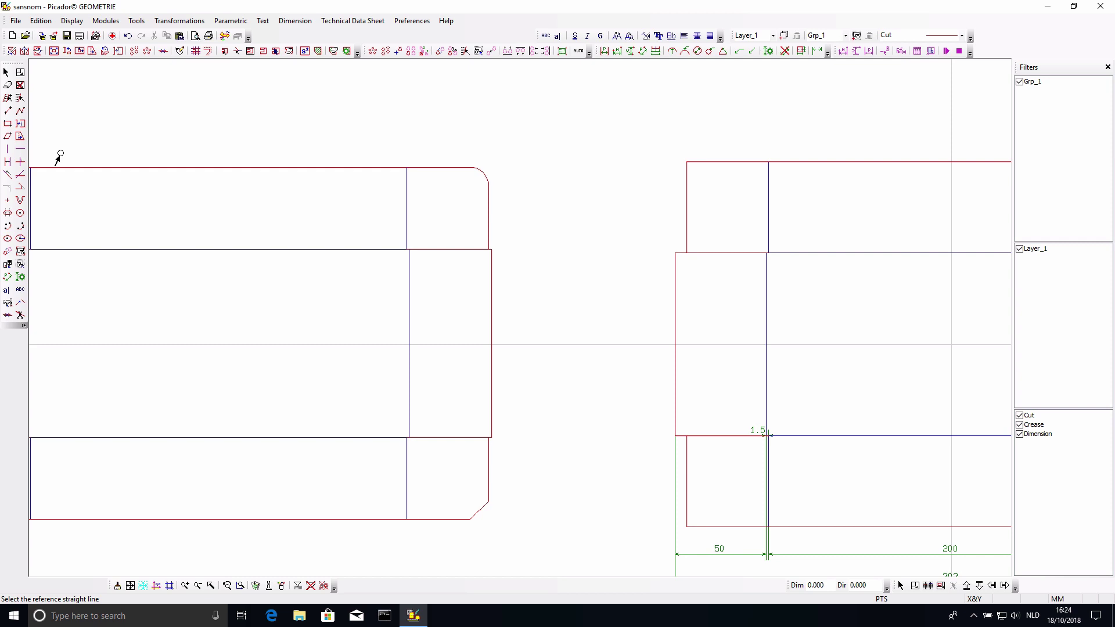
- Place a vertical construction line through a point on the upper edge of the left blank's upper-right corner panel
{"action": "left_click", "coordinate": [20, 173]}
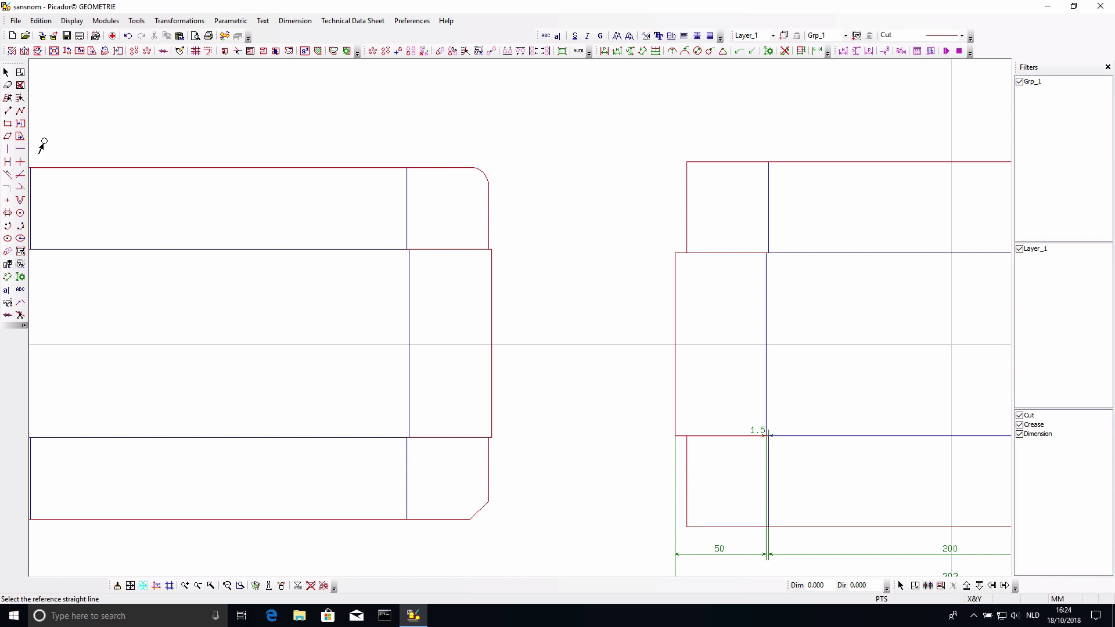
{"action": "left_click", "coordinate": [7, 150]}
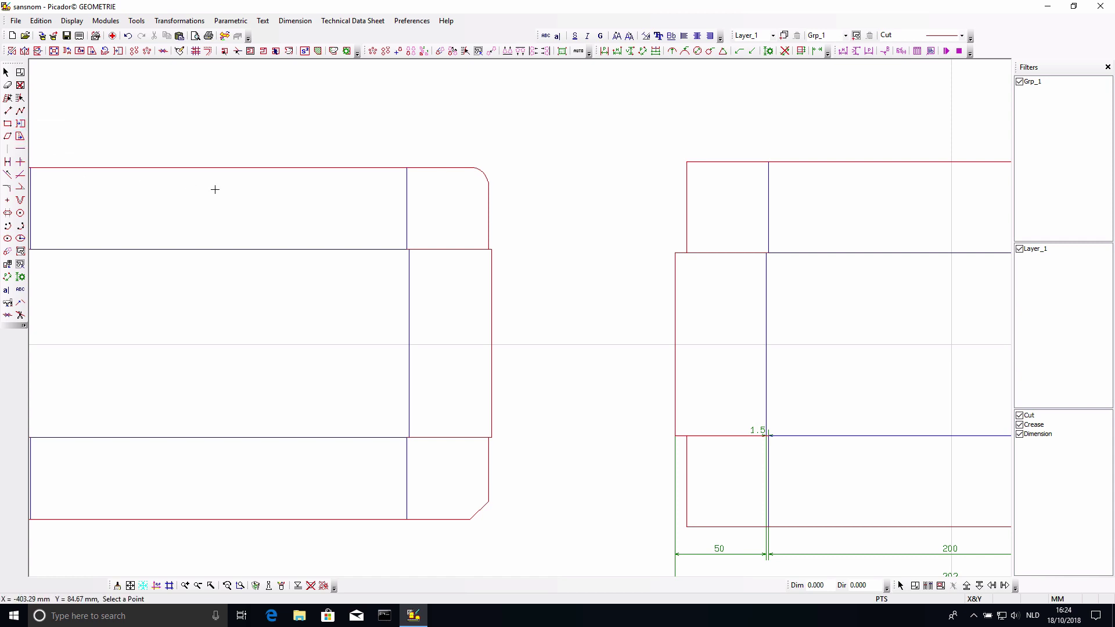
{"action": "left_click", "coordinate": [438, 168]}
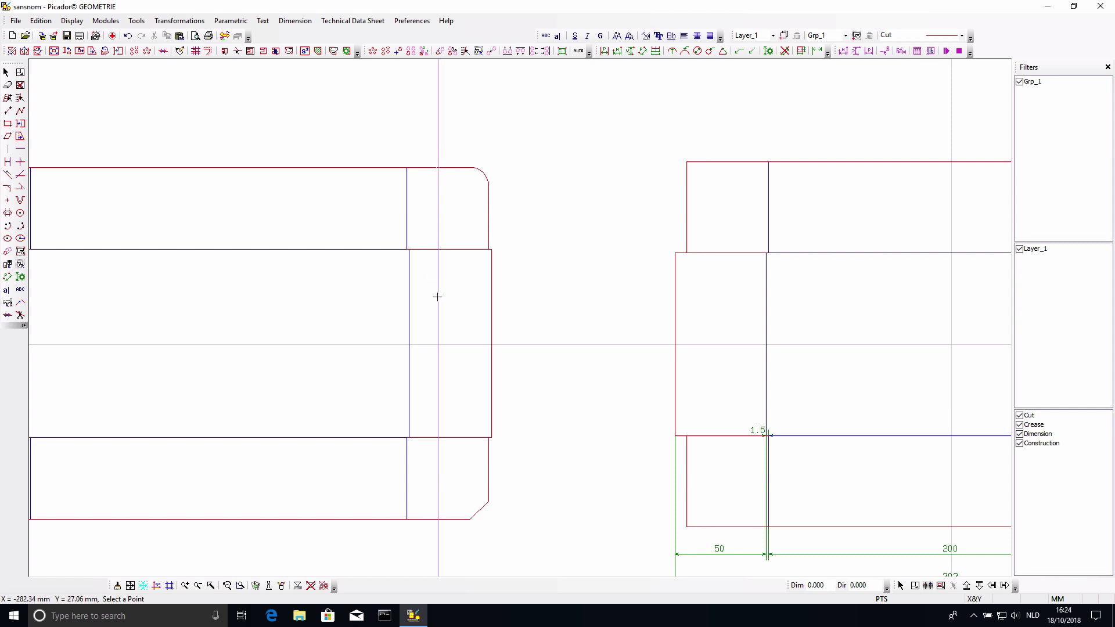
- Place a 45-degree construction line rising to the right through the right side panel's upper-right corner, and hide the Construction line type
{"action": "left_click", "coordinate": [25, 177]}
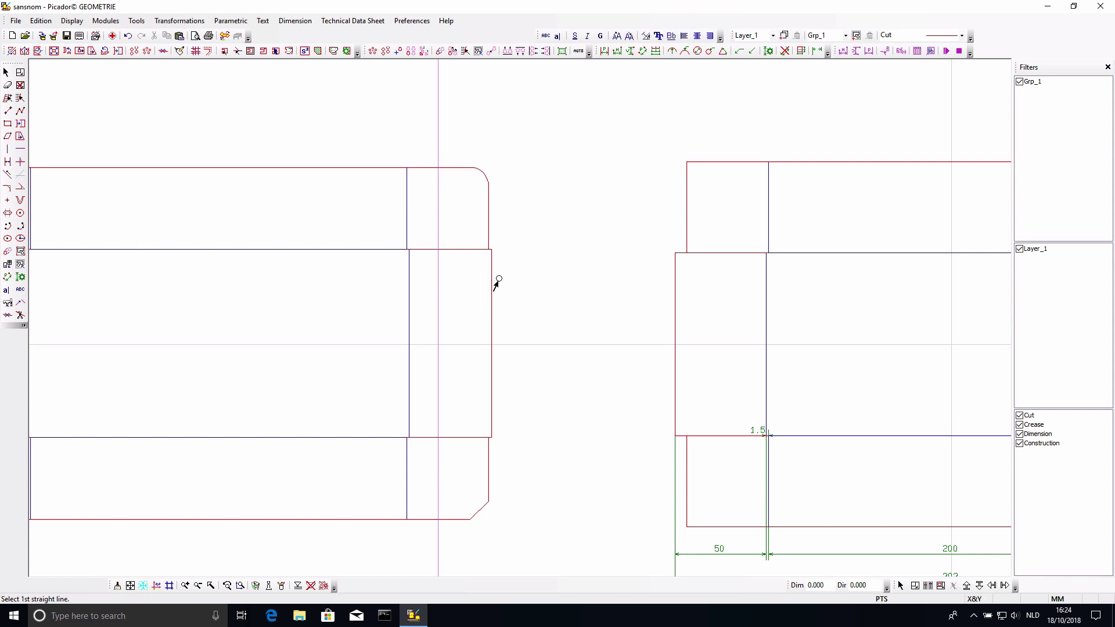
{"action": "left_click", "coordinate": [492, 249]}
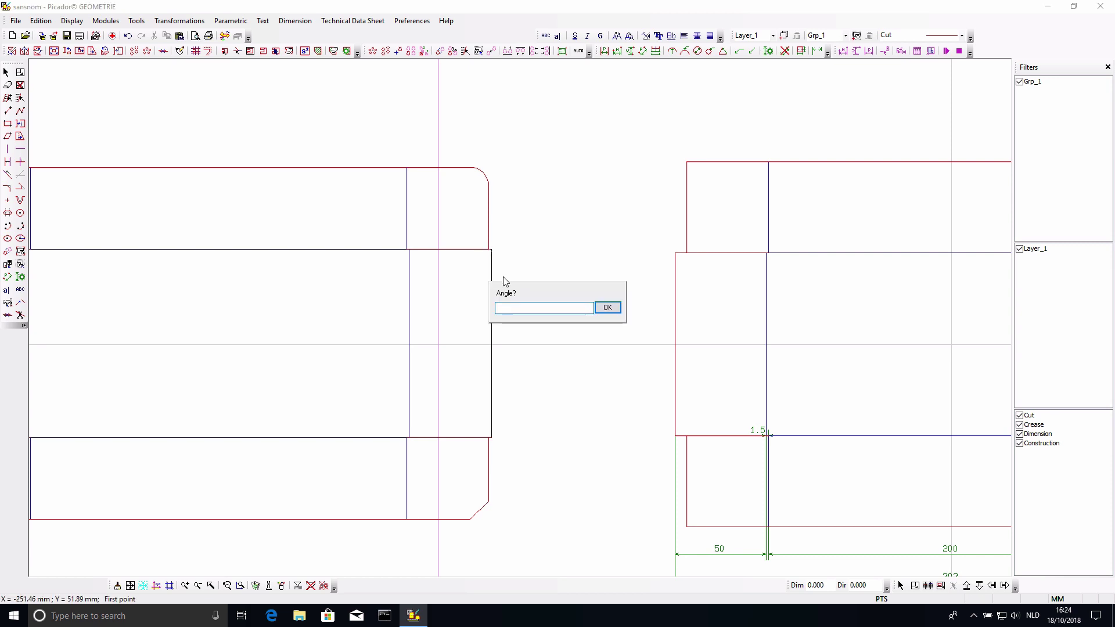
{"action": "left_click", "coordinate": [608, 311]}
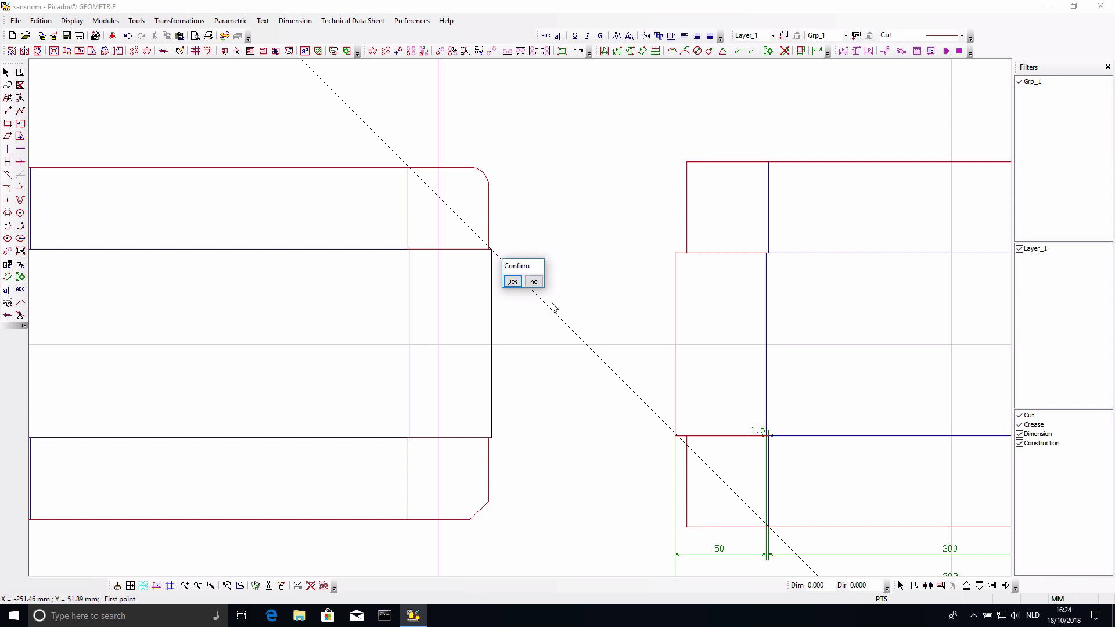
{"action": "left_click", "coordinate": [532, 281]}
{"action": "left_click", "coordinate": [512, 281]}
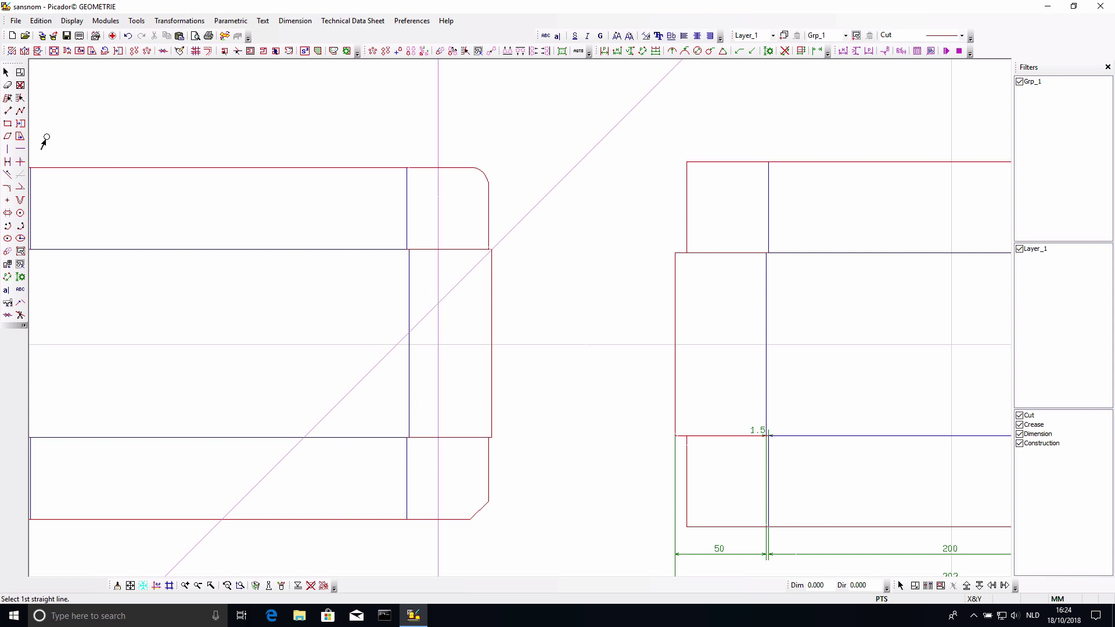
{"action": "left_click", "coordinate": [7, 110]}
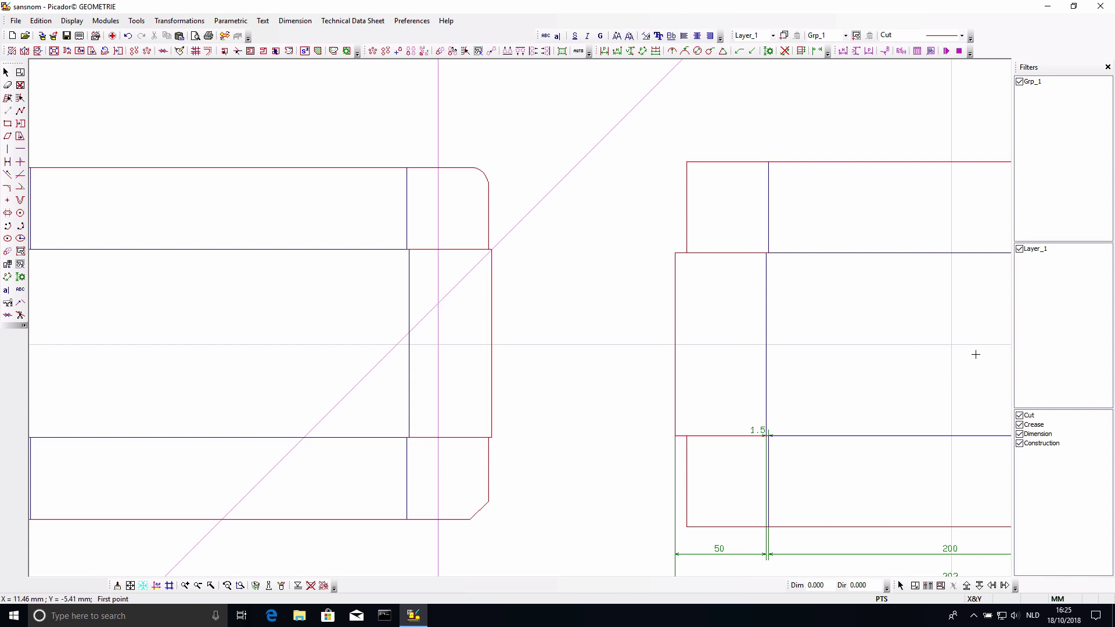
{"action": "left_click", "coordinate": [1020, 444]}
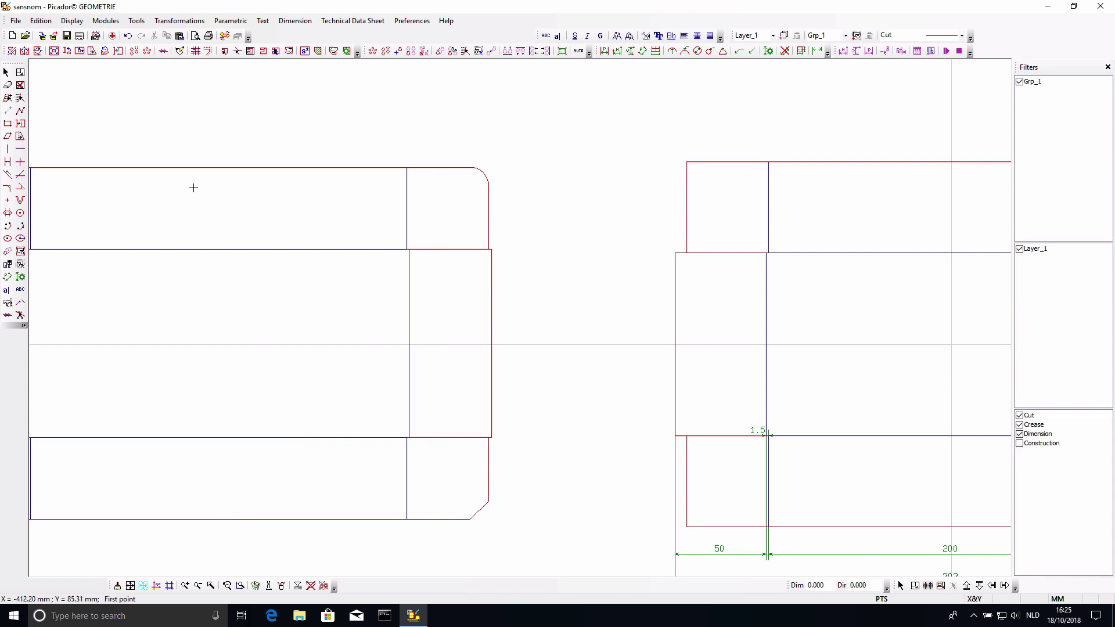
- Place a horizontal construction line along the left blank's upper edge and toggle the Construction line type on and off to hide it
{"action": "left_click", "coordinate": [21, 149]}
{"action": "left_click", "coordinate": [442, 167]}
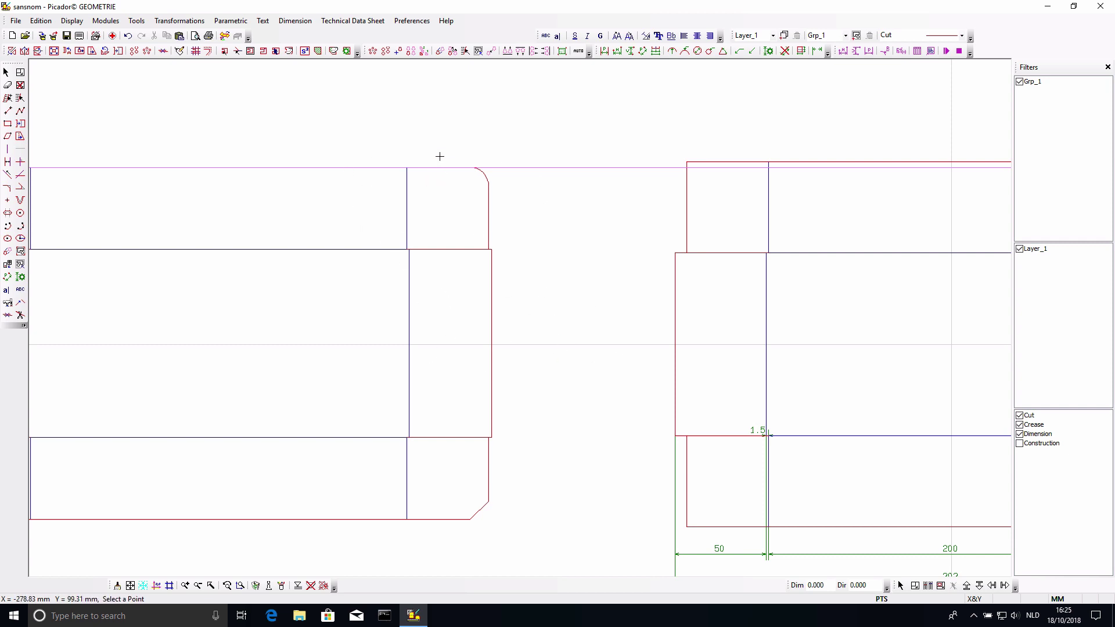
{"action": "left_click", "coordinate": [1020, 444]}
{"action": "left_click", "coordinate": [1021, 444]}
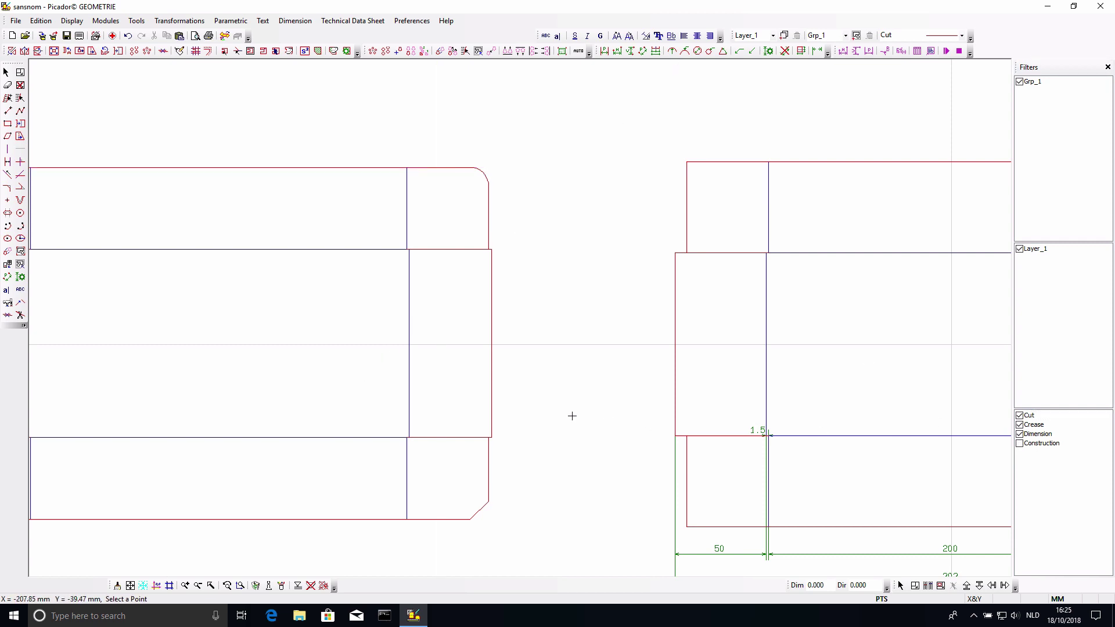
{"action": "scroll", "coordinate": [572, 416], "scroll_direction": "down", "scroll_amount": 3}
{"action": "scroll", "coordinate": [572, 416], "scroll_direction": "up", "scroll_amount": 4}
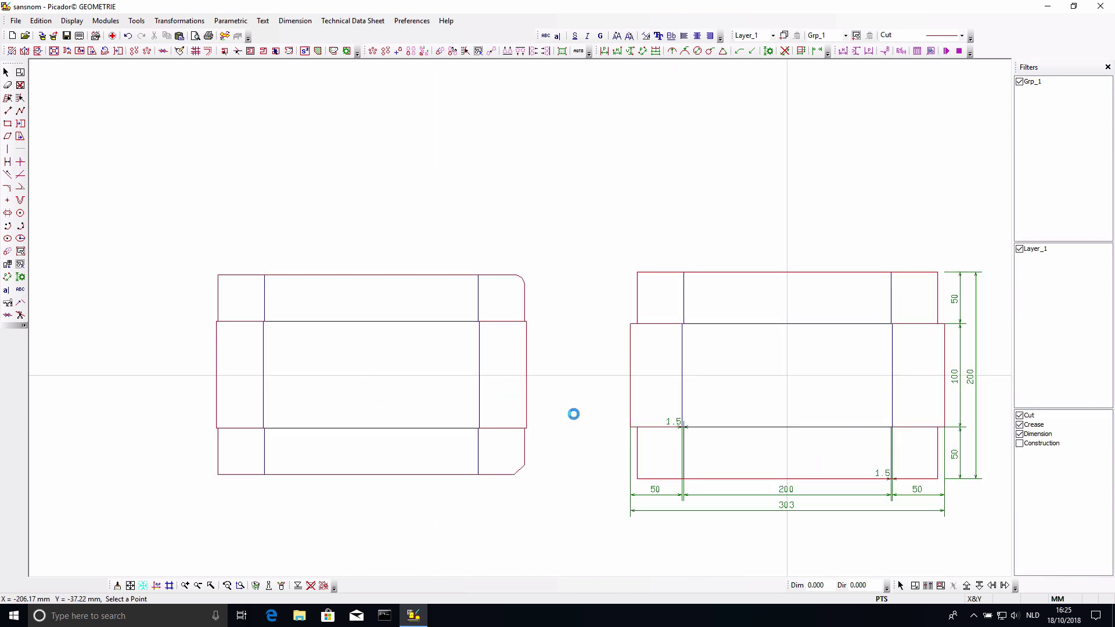
{"action": "scroll", "coordinate": [574, 414], "scroll_direction": "left", "scroll_amount": 3}
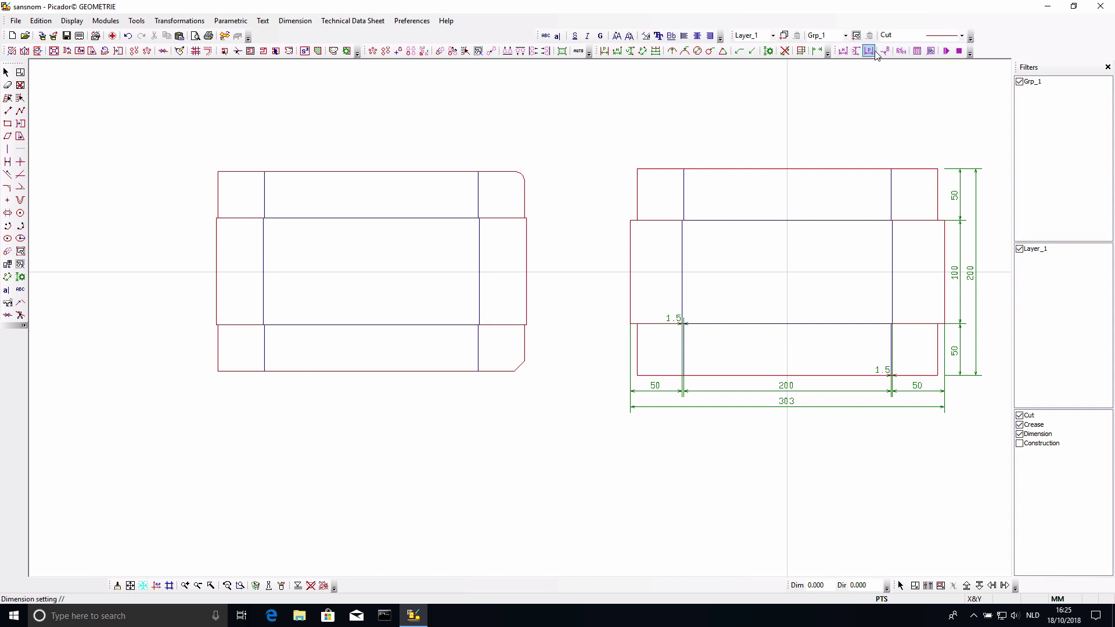
{"action": "left_click", "coordinate": [372, 22]}
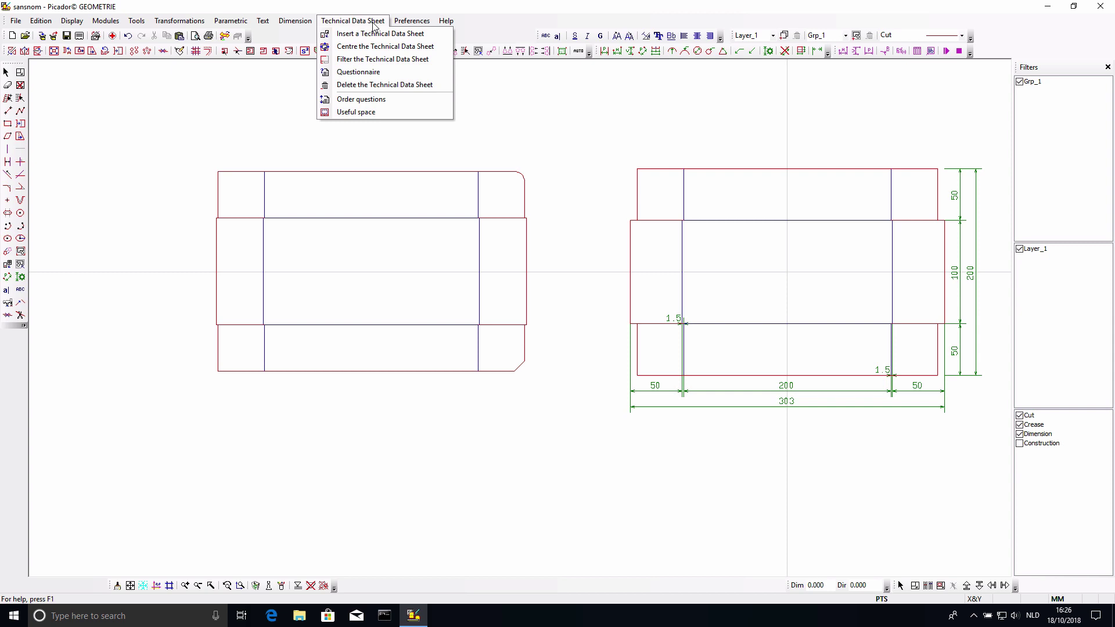
{"action": "left_click", "coordinate": [383, 34]}
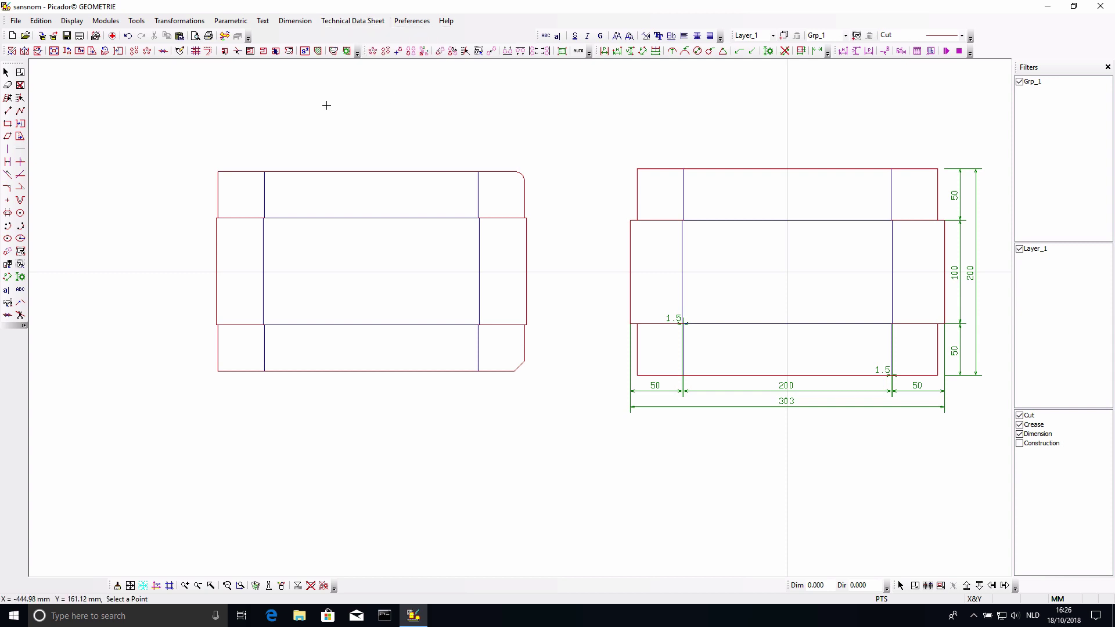
{"action": "left_click", "coordinate": [225, 37]}
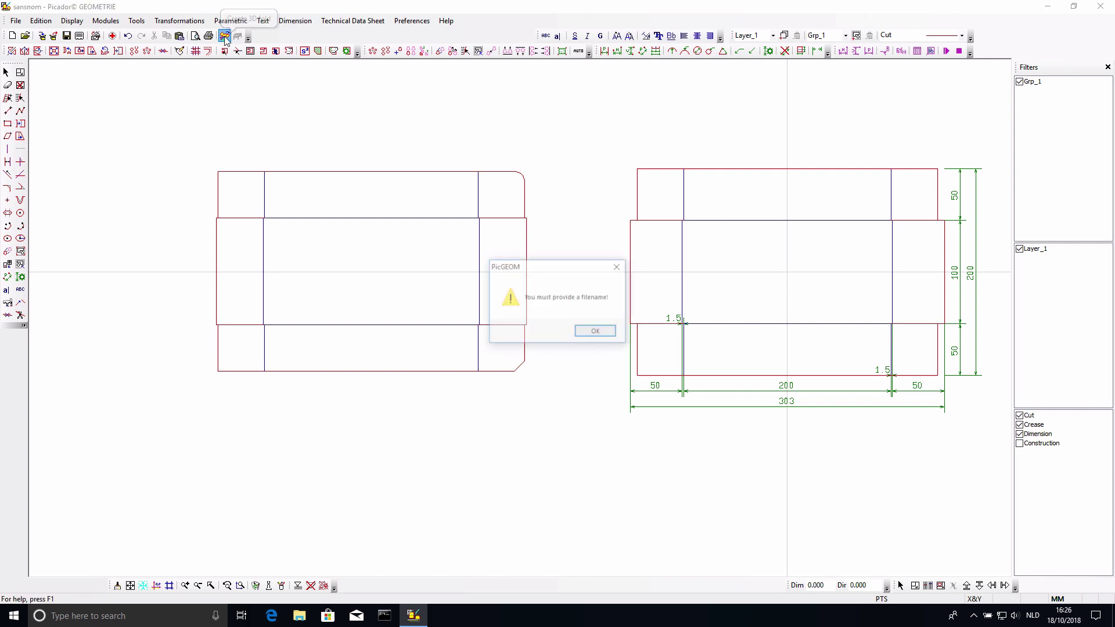
{"action": "left_click", "coordinate": [599, 332]}
- Save the drawing on the Desktop as box and open it in Picador3D
{"action": "left_click", "coordinate": [67, 36]}
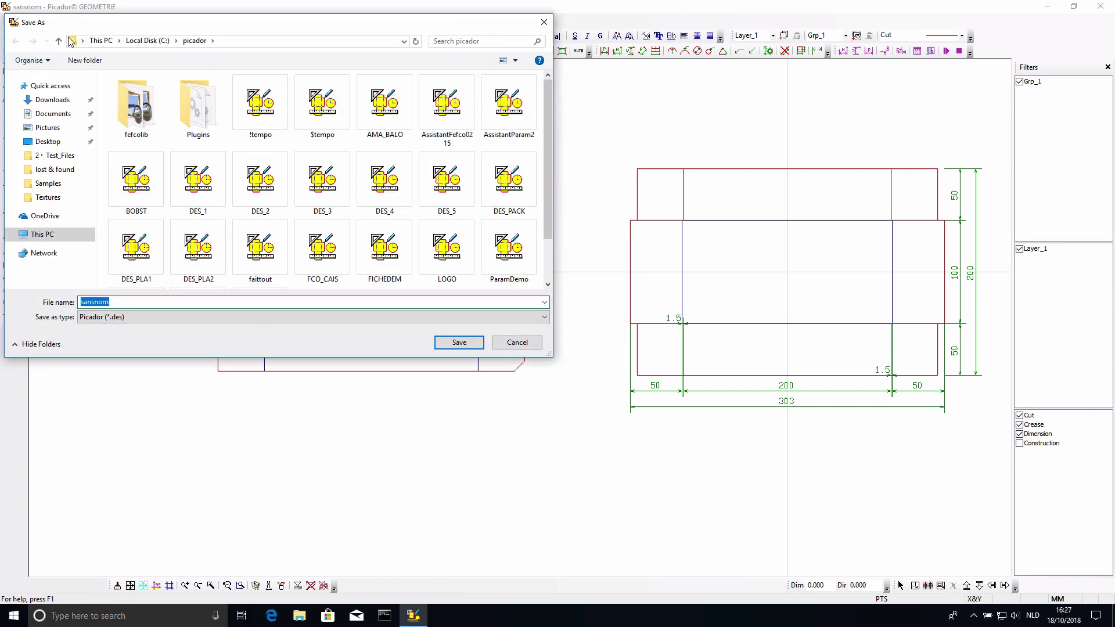
{"action": "left_click", "coordinate": [53, 143]}
{"action": "left_click", "coordinate": [148, 300]}
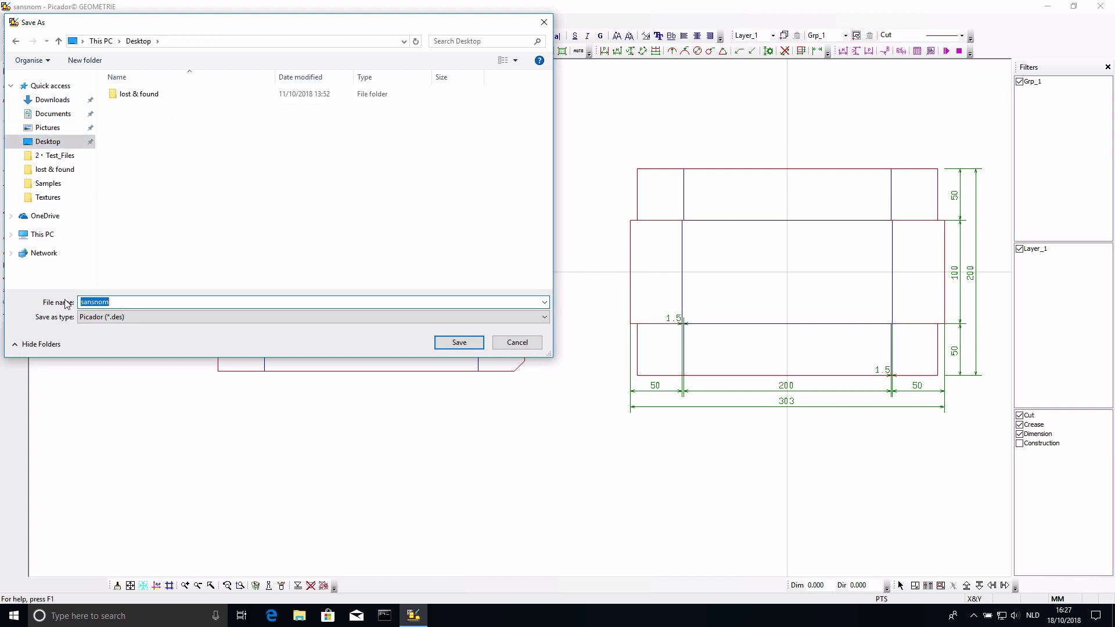
{"action": "type", "text": "box"}
{"action": "left_click", "coordinate": [454, 342]}
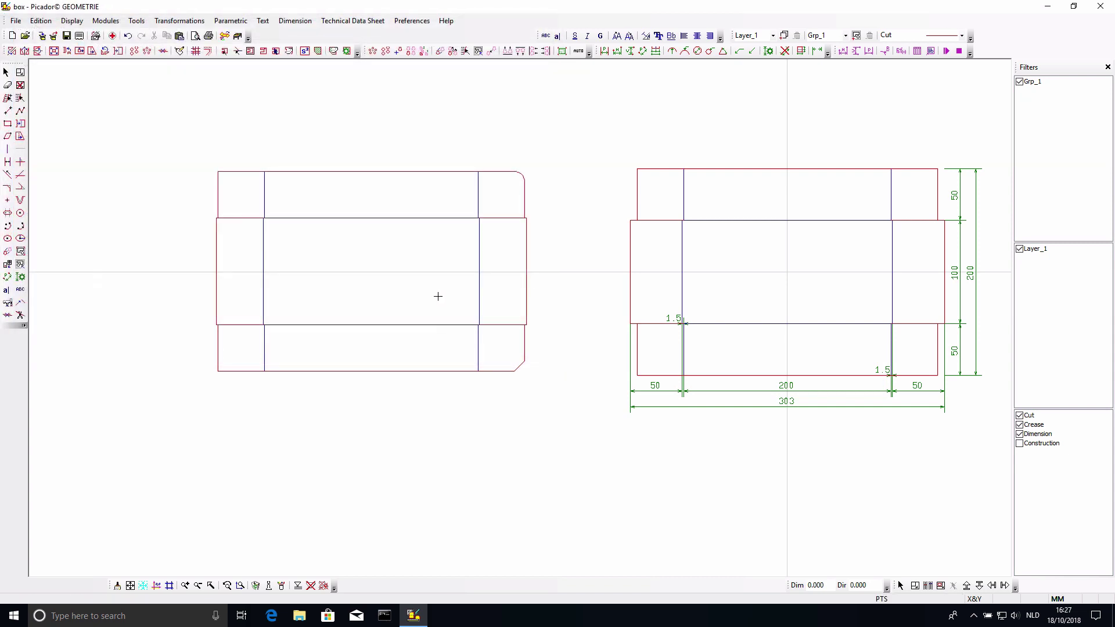
{"action": "left_click", "coordinate": [226, 36]}
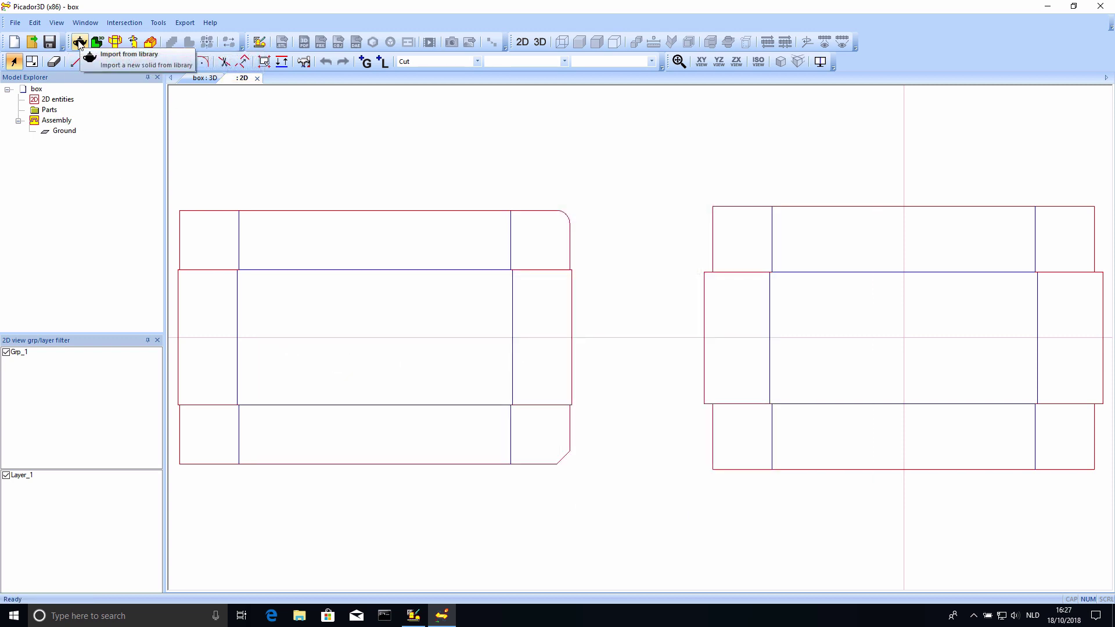
- Import the can solid from the asset library, inspect it in 3D, and return to the 2D entities view
{"action": "left_click", "coordinate": [79, 43]}
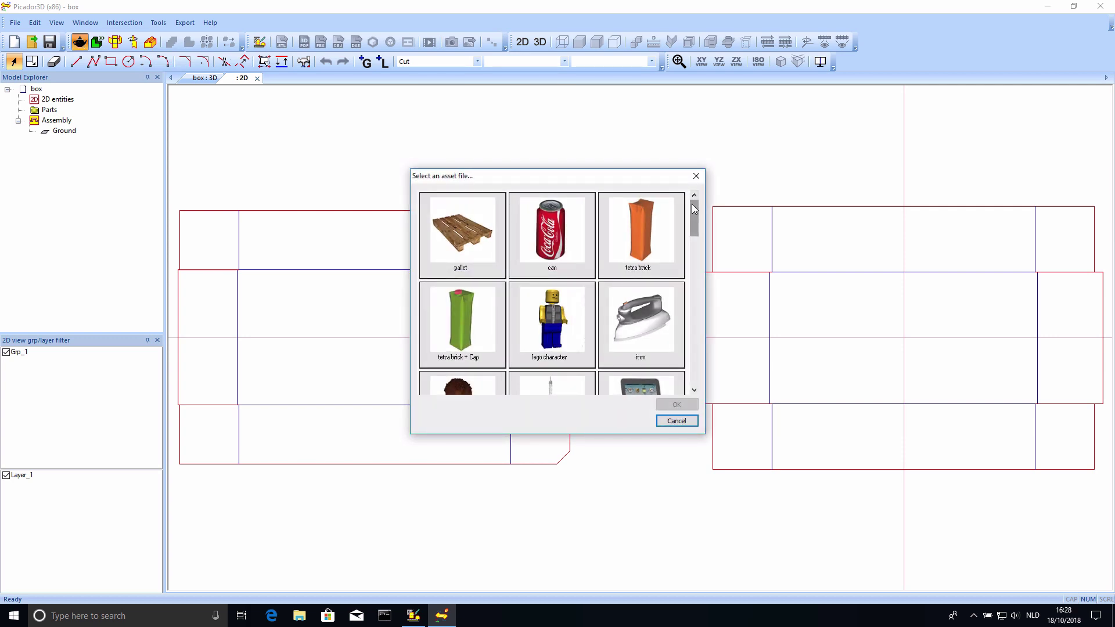
{"action": "left_click_drag", "start_coordinate": [692, 206], "coordinate": [696, 274]}
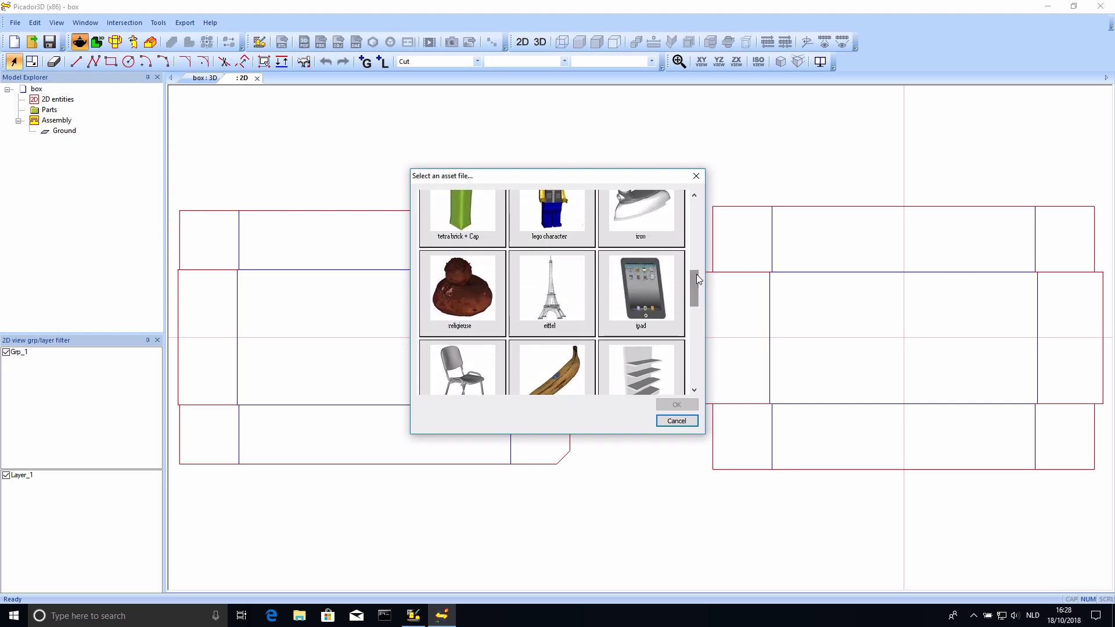
{"action": "left_click", "coordinate": [569, 284]}
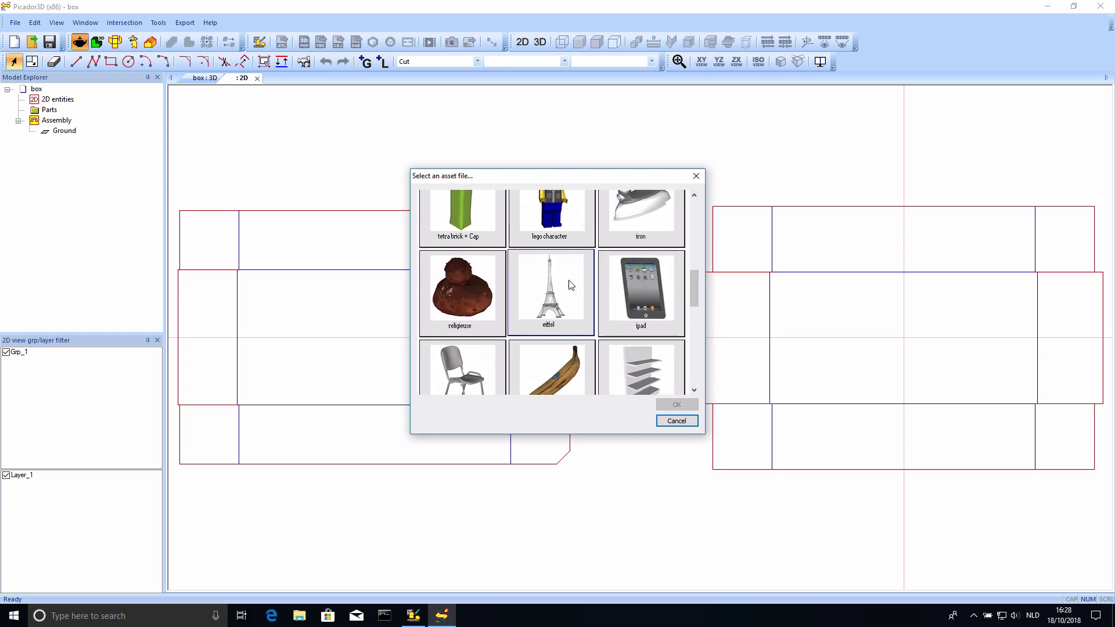
{"action": "left_click_drag", "start_coordinate": [693, 285], "coordinate": [698, 210]}
{"action": "left_click", "coordinate": [572, 235]}
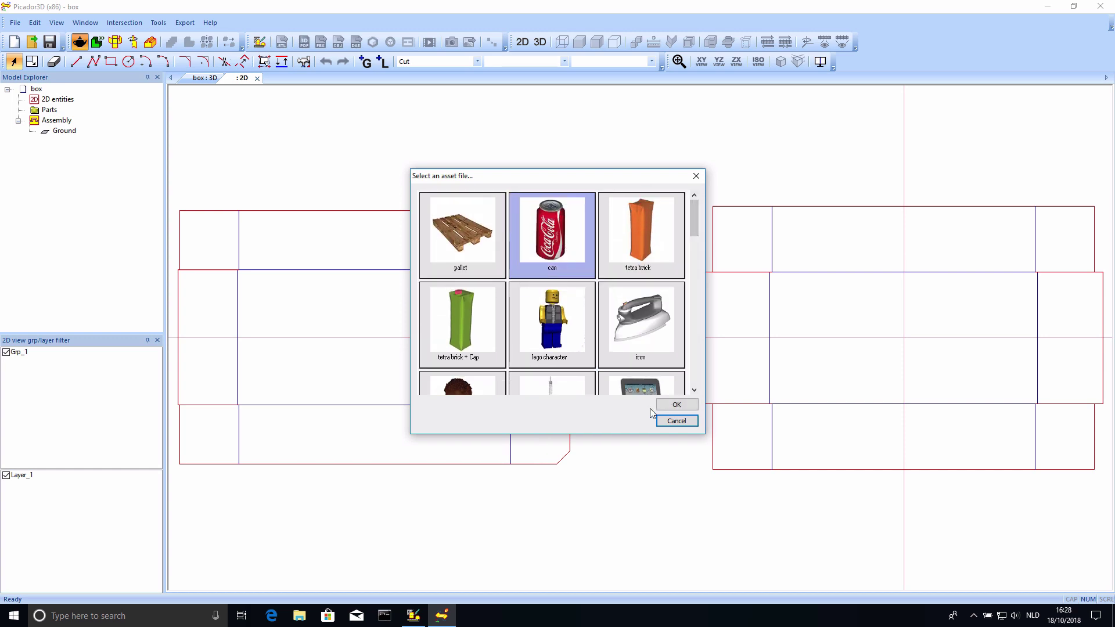
{"action": "left_click", "coordinate": [675, 405]}
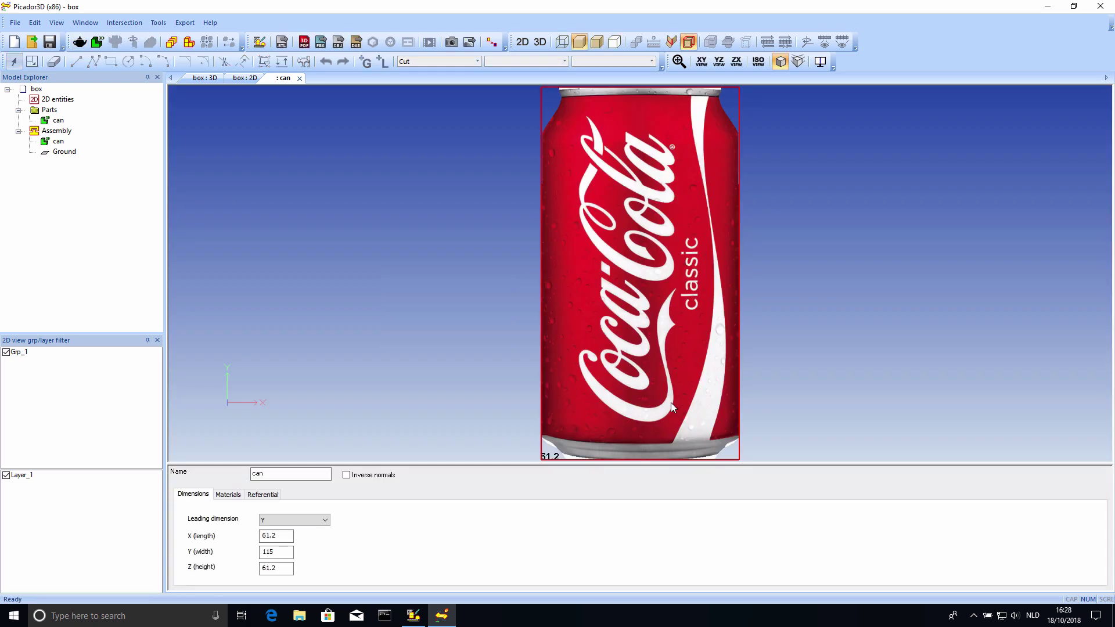
{"action": "middle_click_drag", "start_coordinate": [671, 405], "coordinate": [485, 257]}
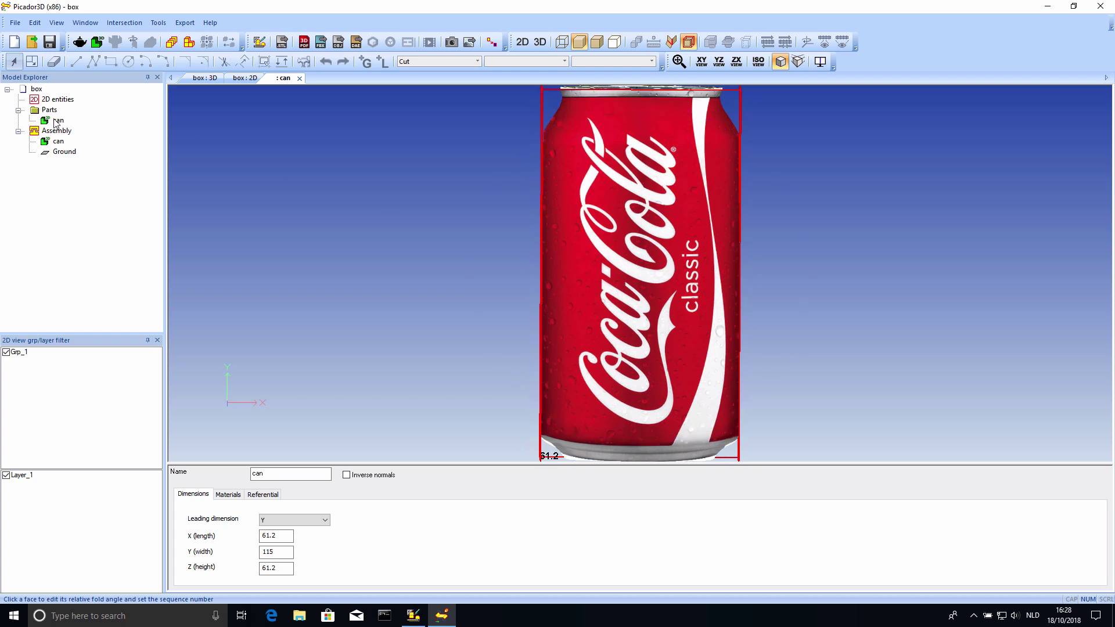
{"action": "double_click", "coordinate": [51, 102]}
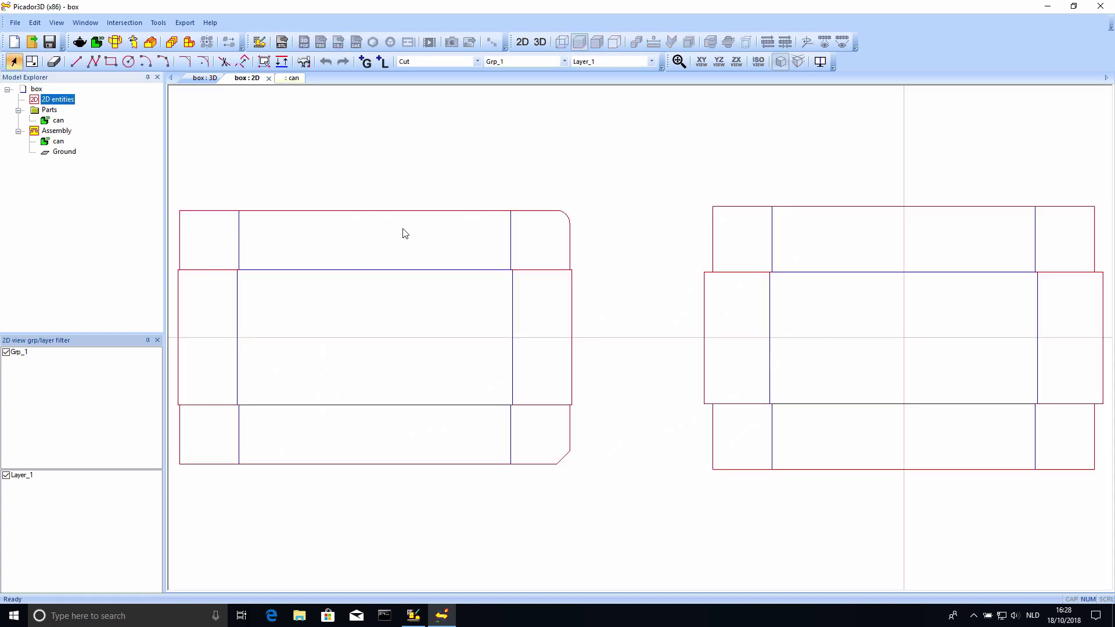
{"action": "left_click", "coordinate": [97, 43]}
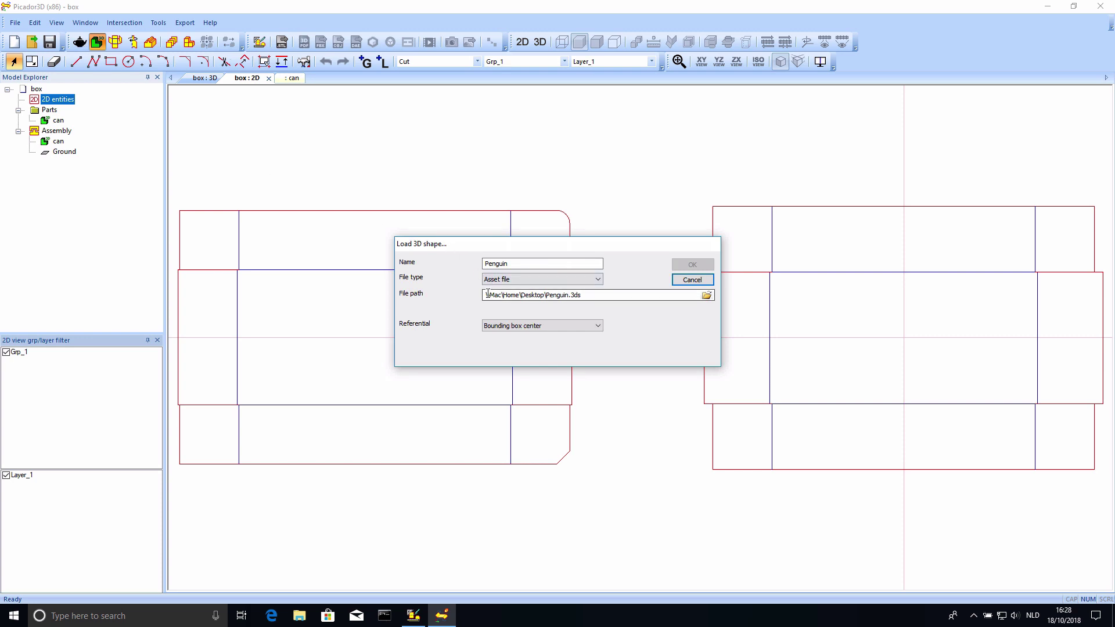
{"action": "left_click_drag", "start_coordinate": [487, 295], "coordinate": [586, 296]}
{"action": "left_click_drag", "start_coordinate": [491, 295], "coordinate": [549, 298]}
{"action": "left_click", "coordinate": [582, 296]}
{"action": "left_click", "coordinate": [690, 279]}
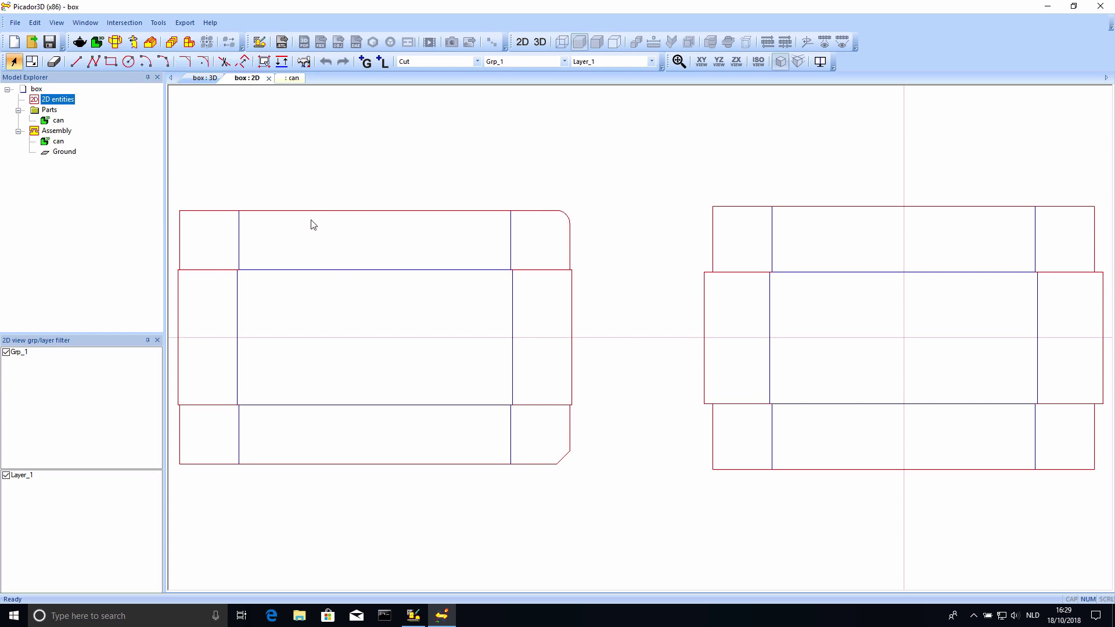
- Create a solid of revolution from group Grp_1 named Revolution and inspect it in 3D
{"action": "left_click", "coordinate": [133, 43]}
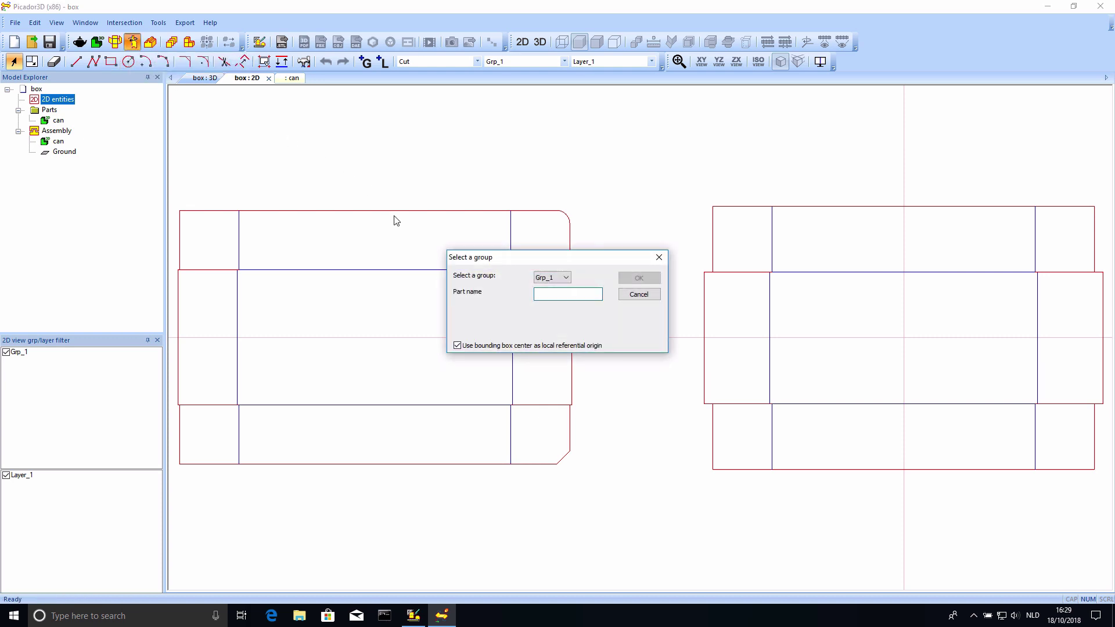
{"action": "type", "text": "Revolution"}
{"action": "key", "text": "Return"}
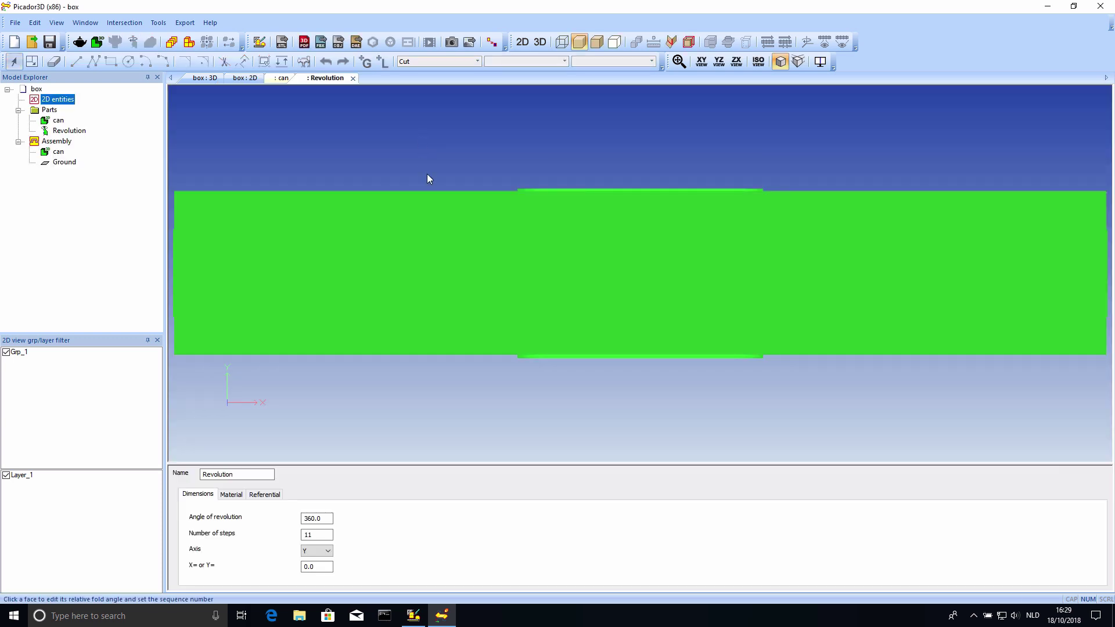
{"action": "middle_click_drag", "start_coordinate": [429, 178], "coordinate": [611, 226]}
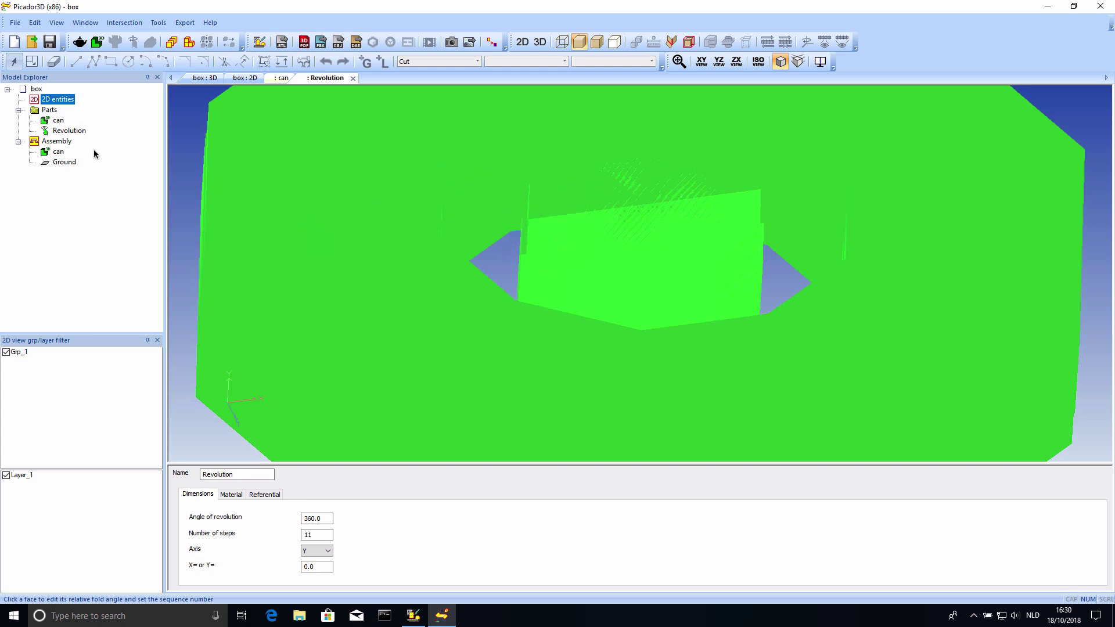
- From the 2D entities, extrude group Grp_1 by 100 into a solid named Extrusion
{"action": "double_click", "coordinate": [58, 100]}
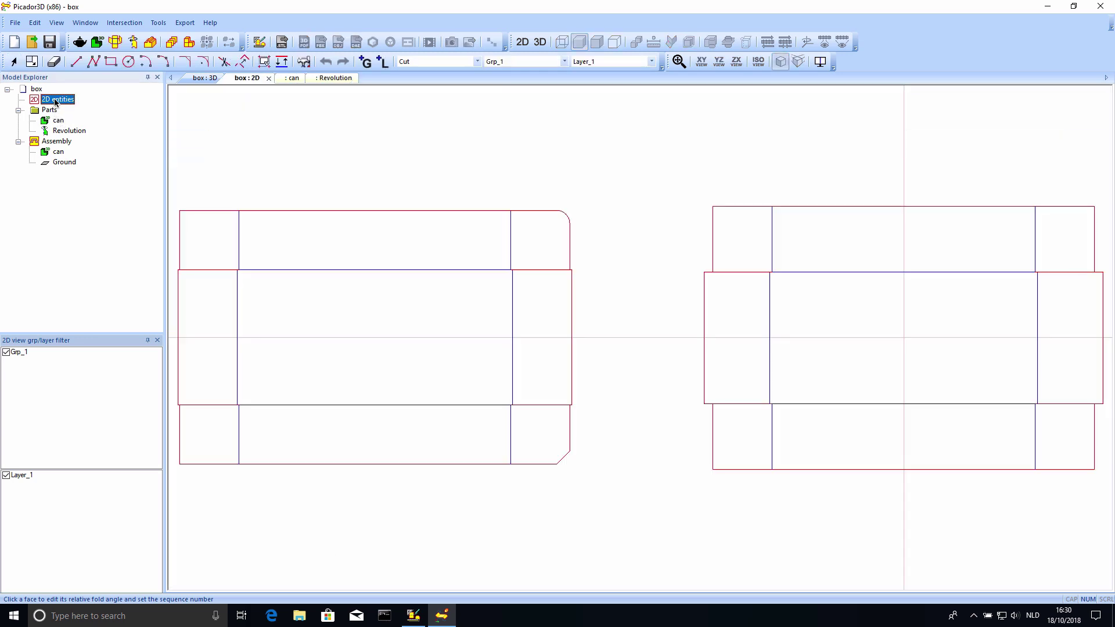
{"action": "left_click", "coordinate": [151, 44]}
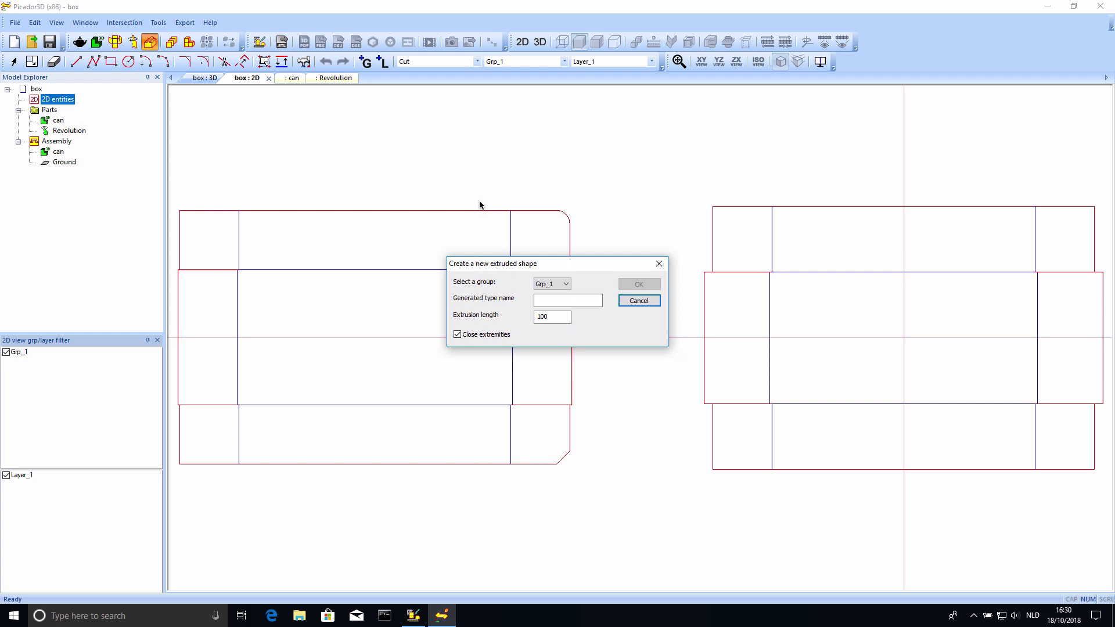
{"action": "key", "text": "Tab"}
{"action": "type", "text": "Extr"}
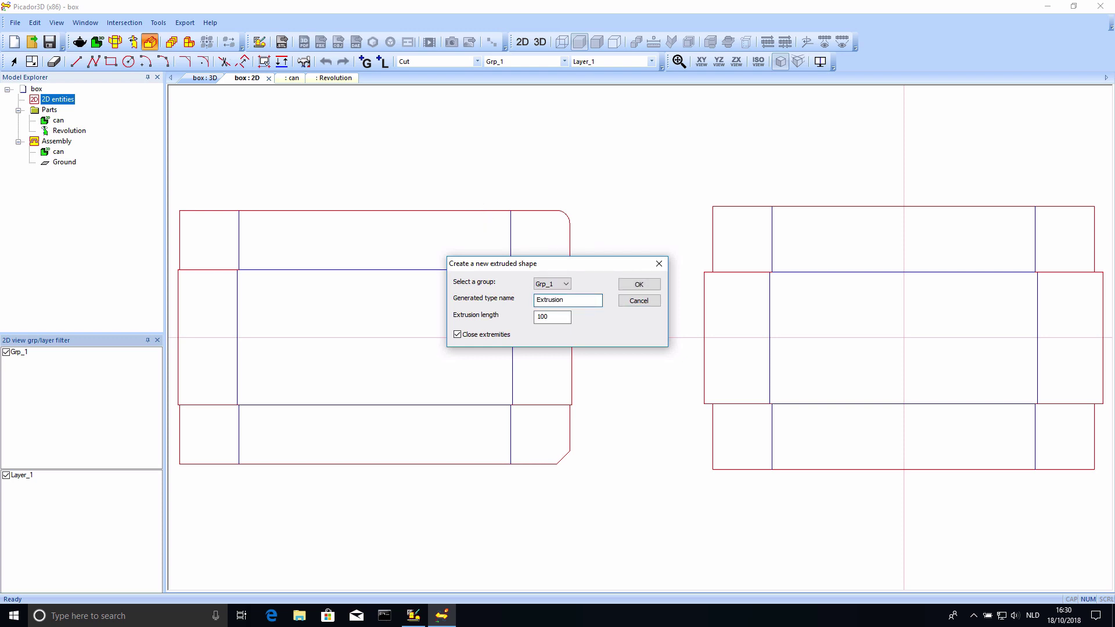
{"action": "type", "text": "usion"}
{"action": "left_click", "coordinate": [639, 284]}
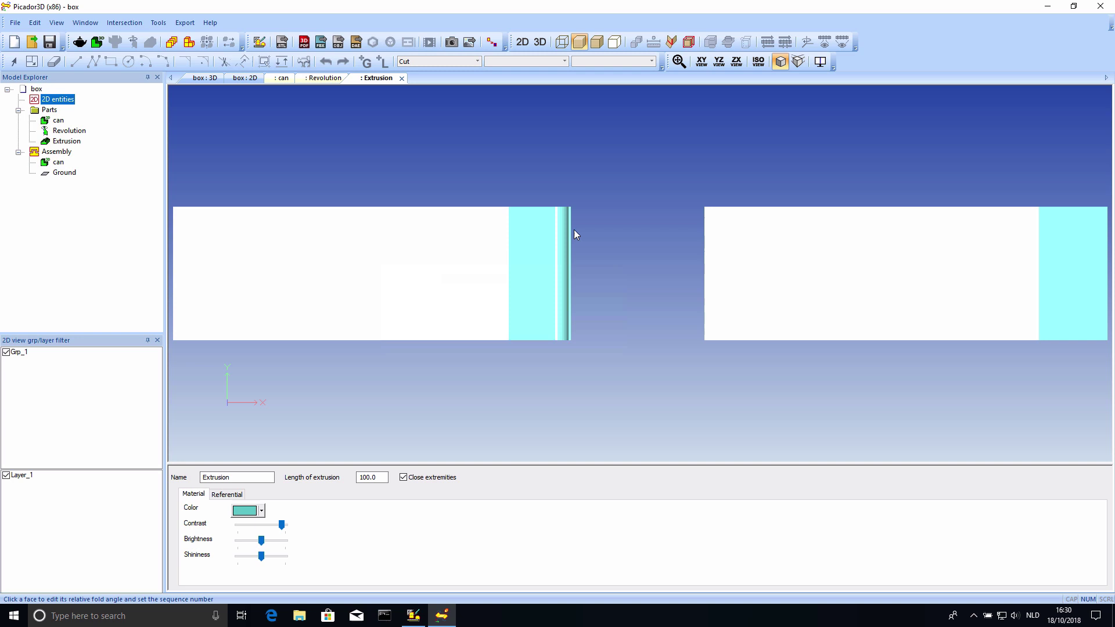
{"action": "middle_click_drag", "start_coordinate": [575, 234], "coordinate": [602, 270]}
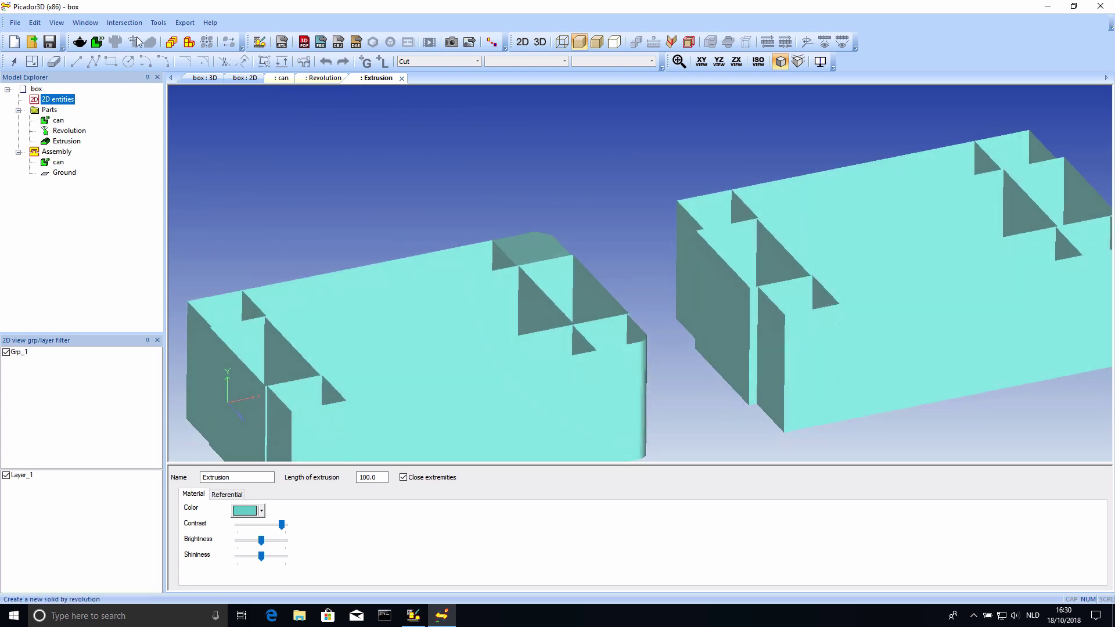
- From the 2D entities, create a foldable solid of group Grp_1 named top, using the left blank's central panel as the base face
{"action": "double_click", "coordinate": [57, 100]}
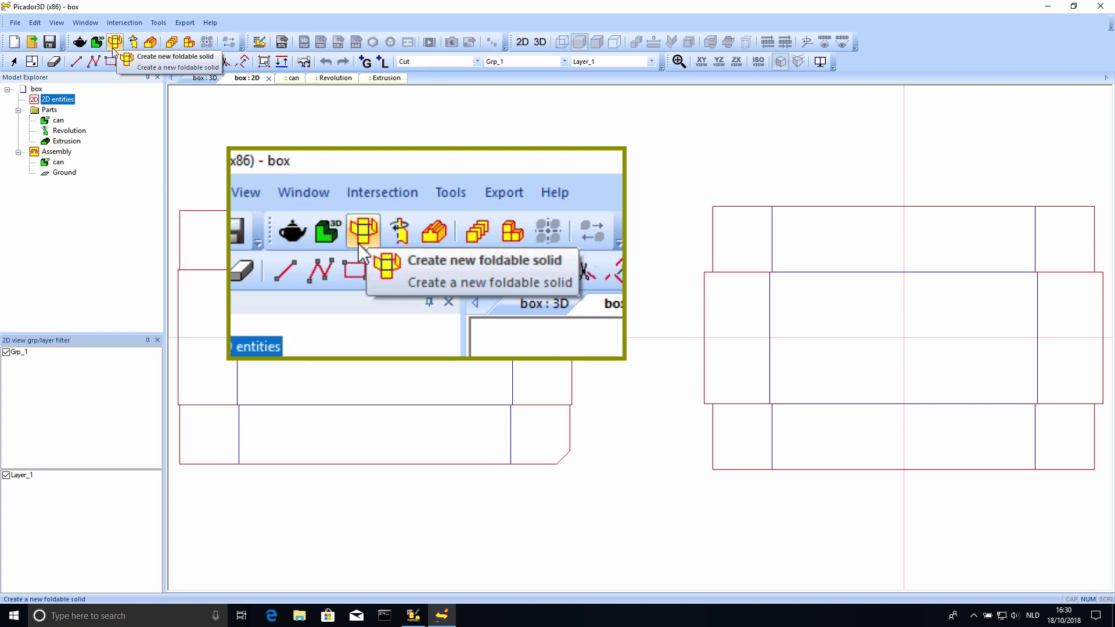
{"action": "left_click", "coordinate": [116, 45]}
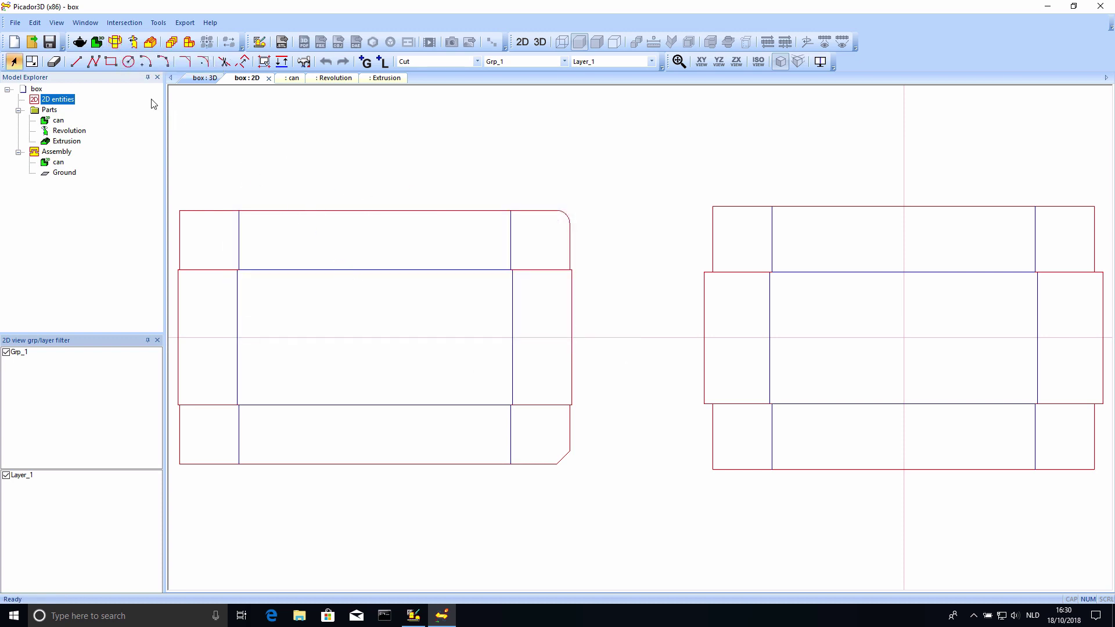
{"action": "left_click", "coordinate": [116, 43]}
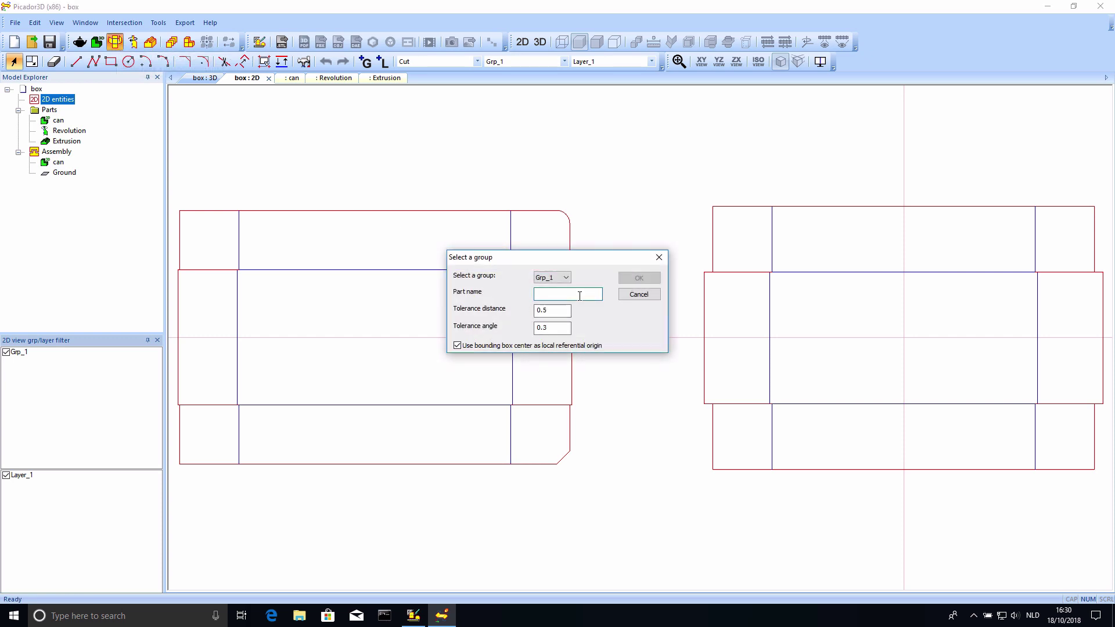
{"action": "type", "text": "top"}
{"action": "left_click", "coordinate": [638, 278]}
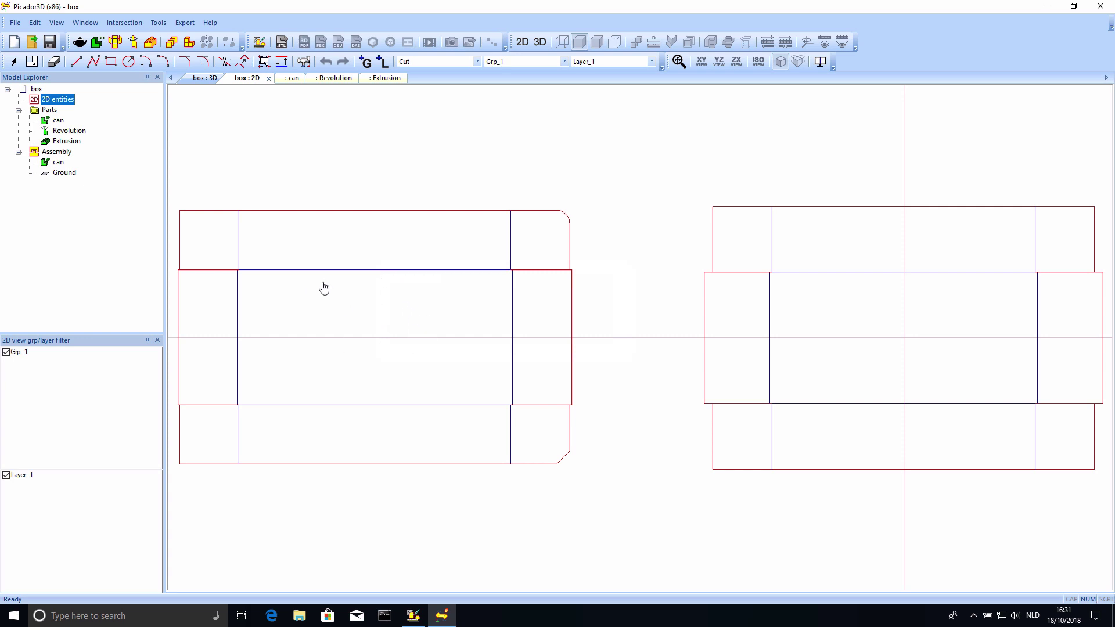
{"action": "left_click", "coordinate": [395, 335]}
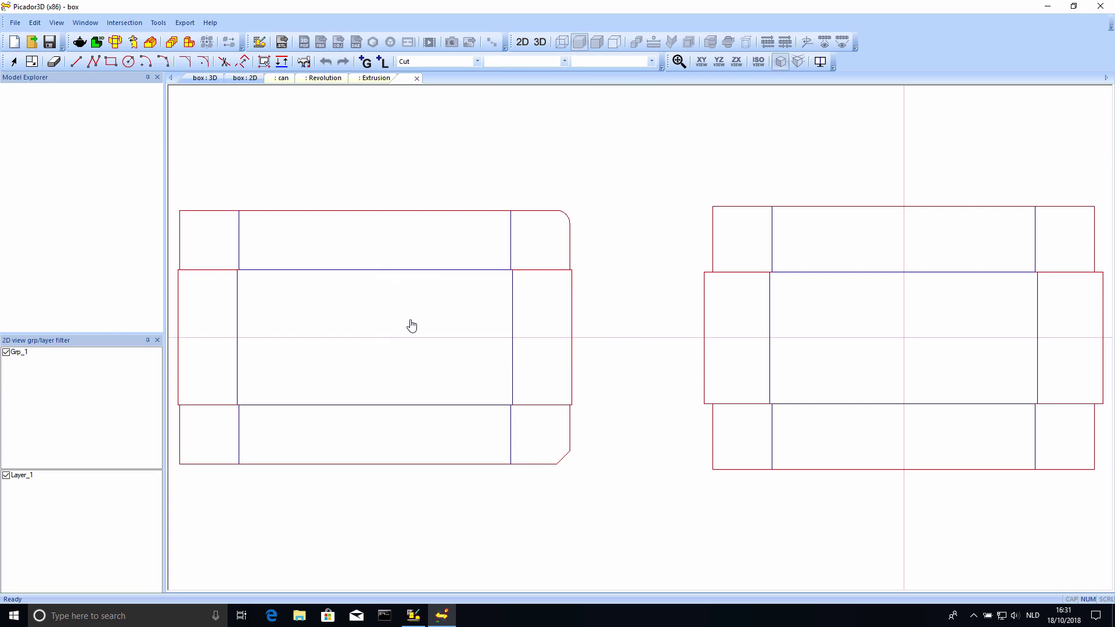
{"action": "middle_click_drag", "start_coordinate": [834, 166], "coordinate": [648, 190]}
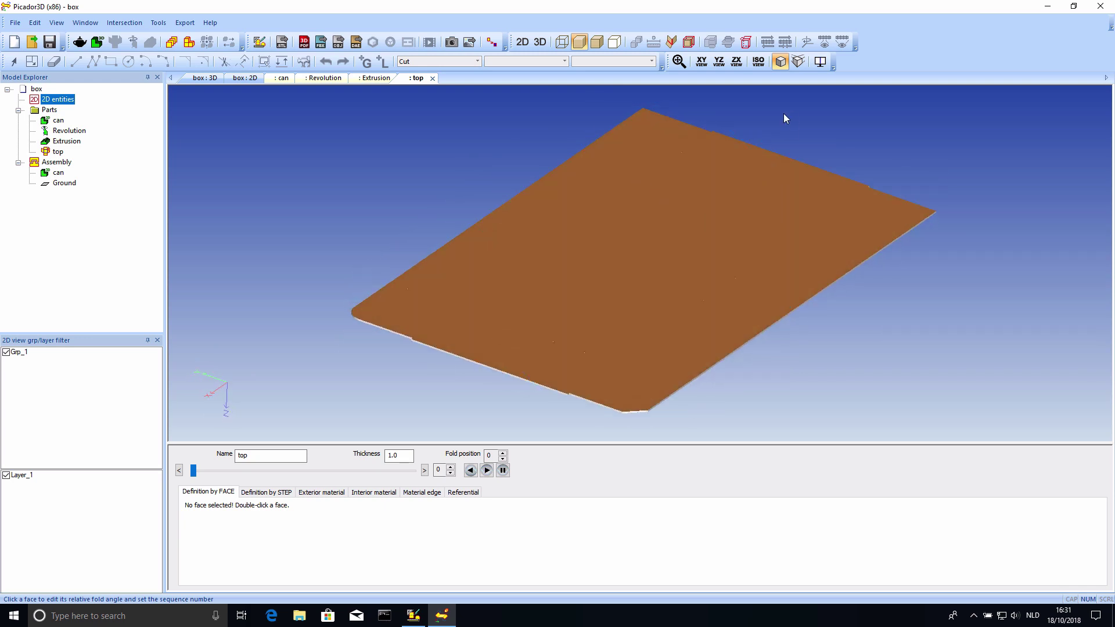
- Show the top part in perspective with its edges and crease lines displayed
{"action": "left_click", "coordinate": [798, 61]}
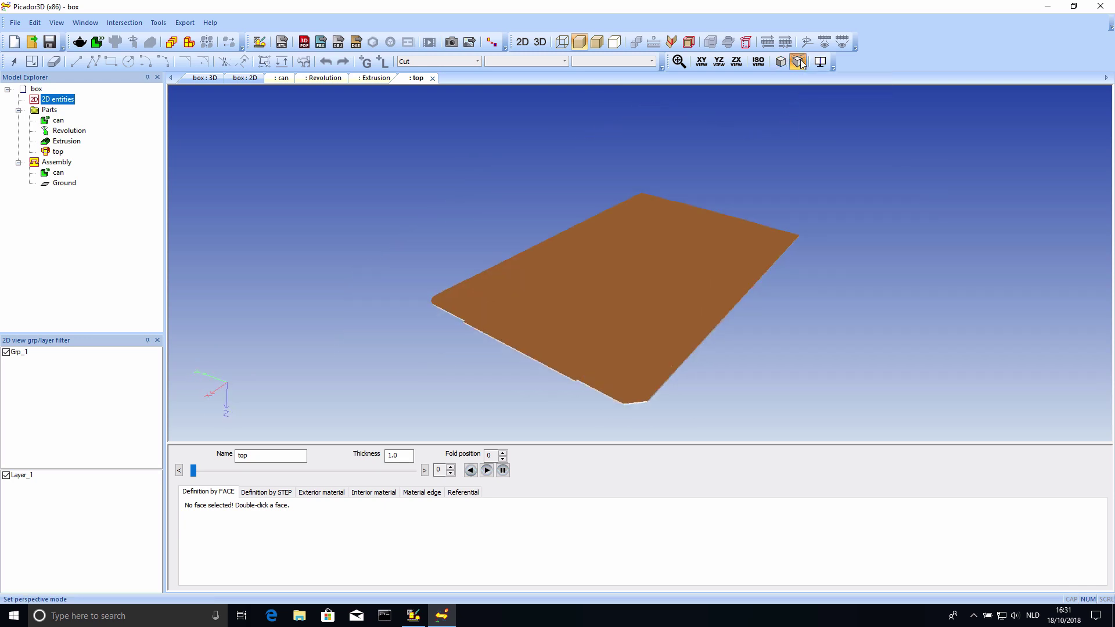
{"action": "left_click", "coordinate": [596, 41]}
{"action": "middle_click_drag", "start_coordinate": [744, 272], "coordinate": [639, 354]}
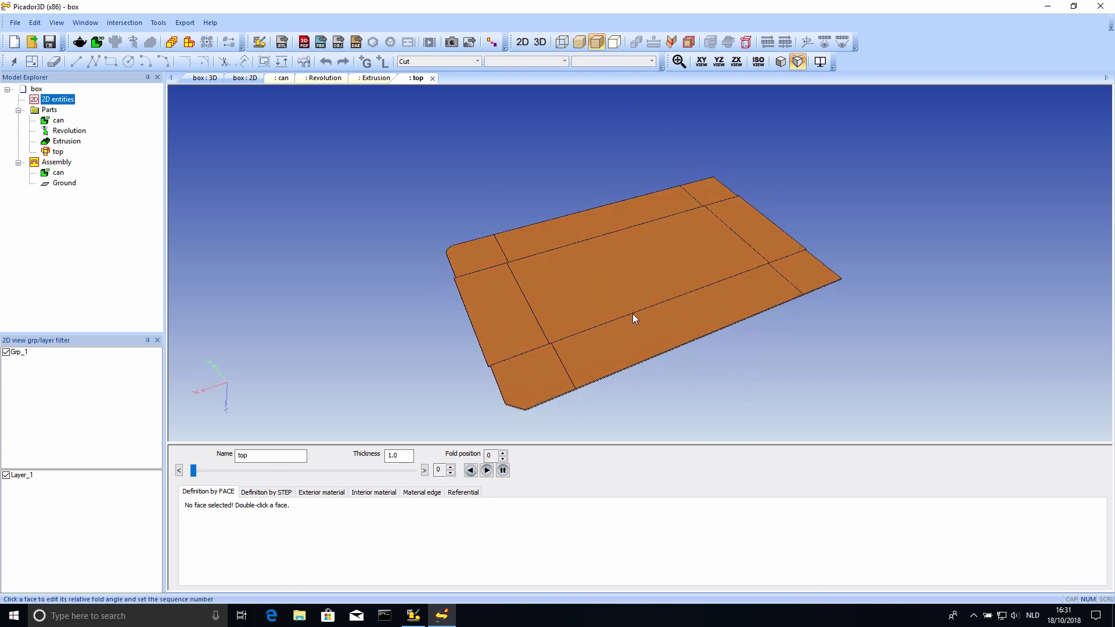
{"action": "mouse_move", "coordinate": [606, 334]}
{"action": "middle_mouse_down"}
{"action": "mouse_move", "coordinate": [636, 201]}
{"action": "mouse_move", "coordinate": [627, 336]}
{"action": "middle_mouse_up"}
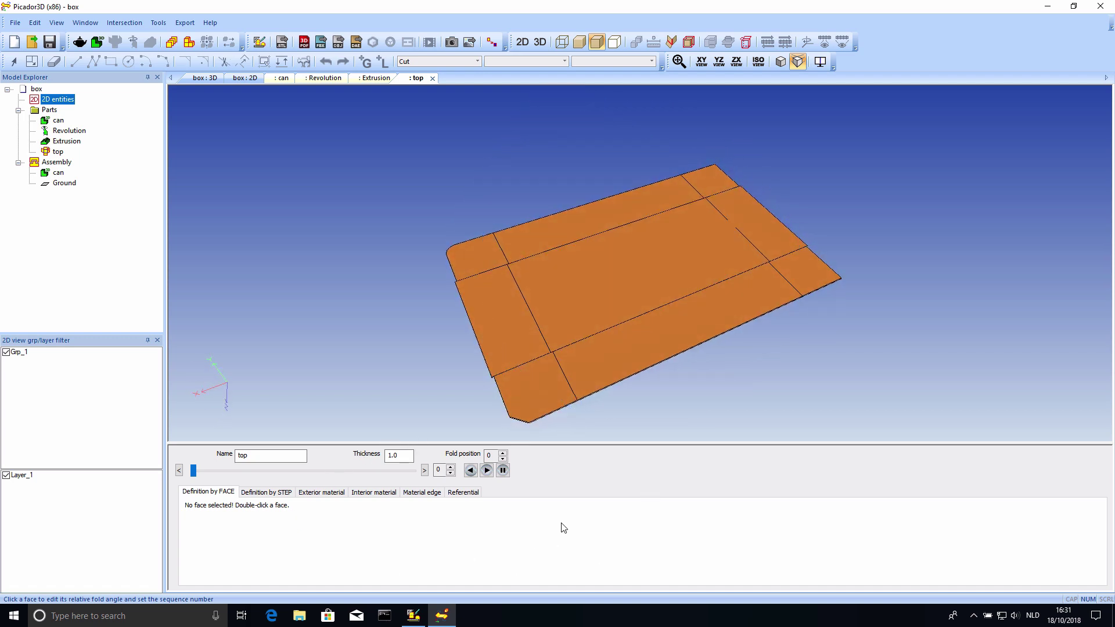
- Preview the folding of the top part from flat to fully folded and back to flat
{"action": "left_click", "coordinate": [195, 470]}
{"action": "left_click_drag", "start_coordinate": [195, 470], "coordinate": [435, 477]}
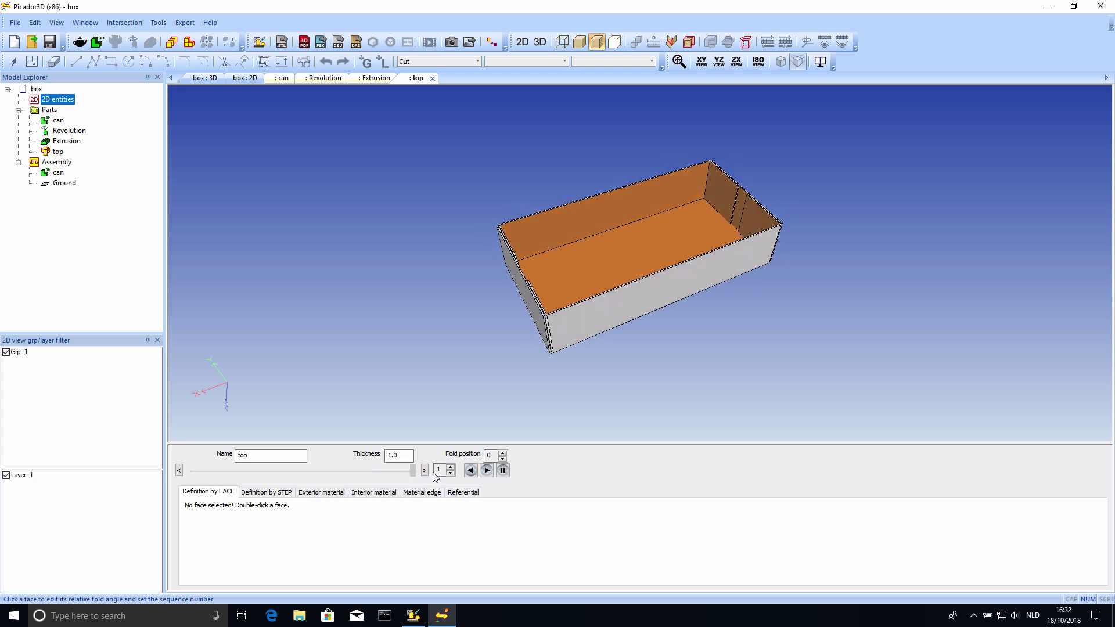
{"action": "left_click_drag", "start_coordinate": [435, 476], "coordinate": [436, 476]}
{"action": "left_click_drag", "start_coordinate": [413, 470], "coordinate": [169, 478]}
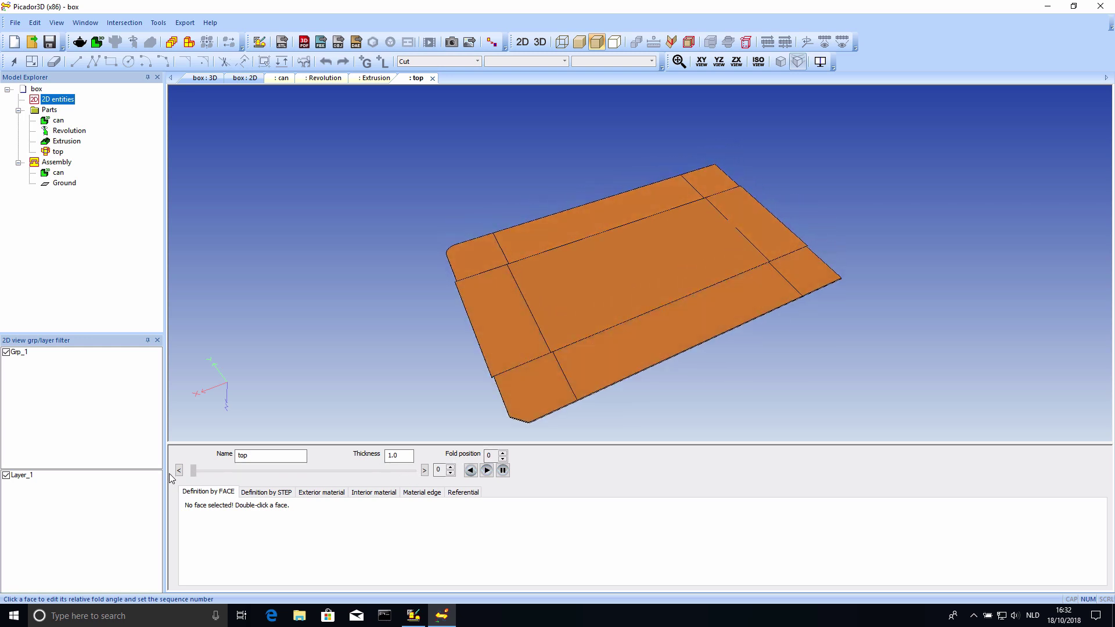
- Set the top part's material thickness to 1.5 and check its folding state in the step-based fold definition
{"action": "left_click", "coordinate": [264, 494]}
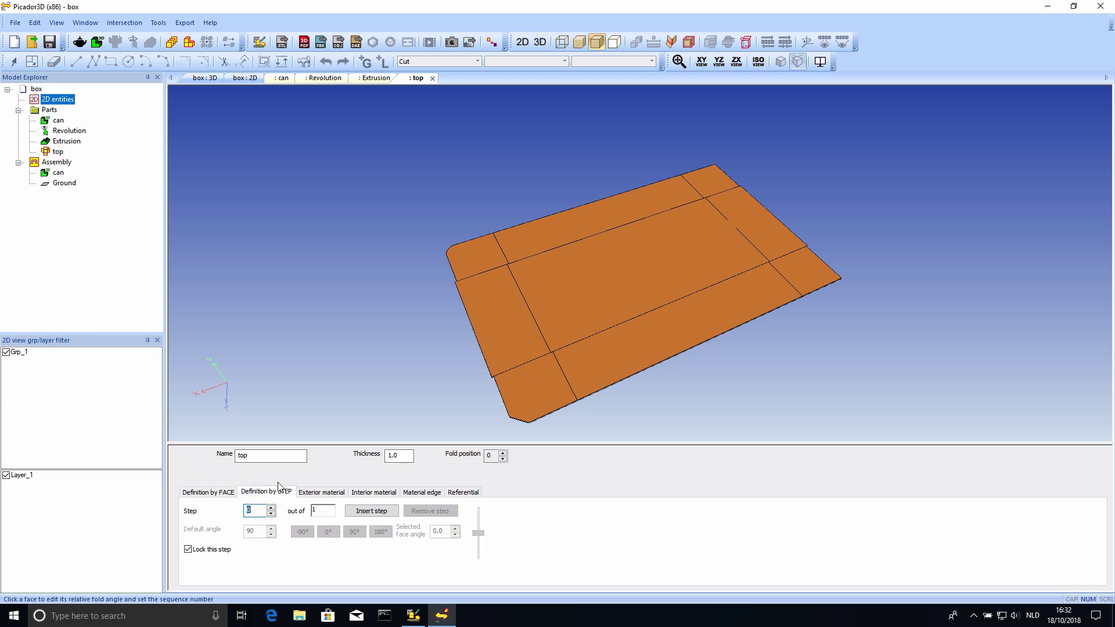
{"action": "double_click", "coordinate": [388, 458]}
{"action": "type", "text": "1.5"}
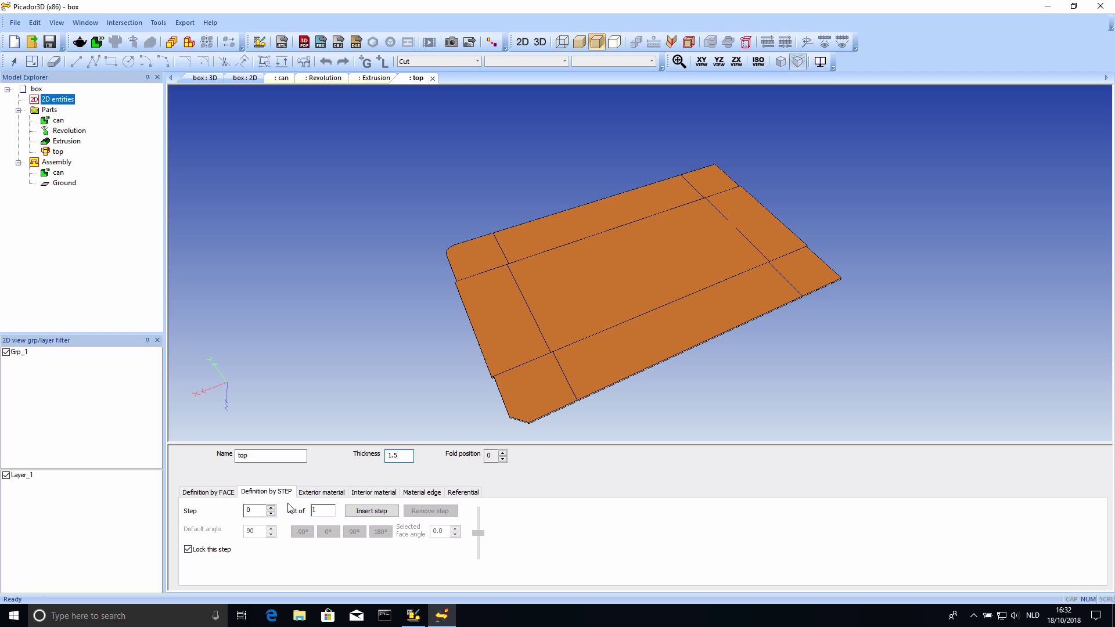
{"action": "left_click", "coordinate": [271, 508]}
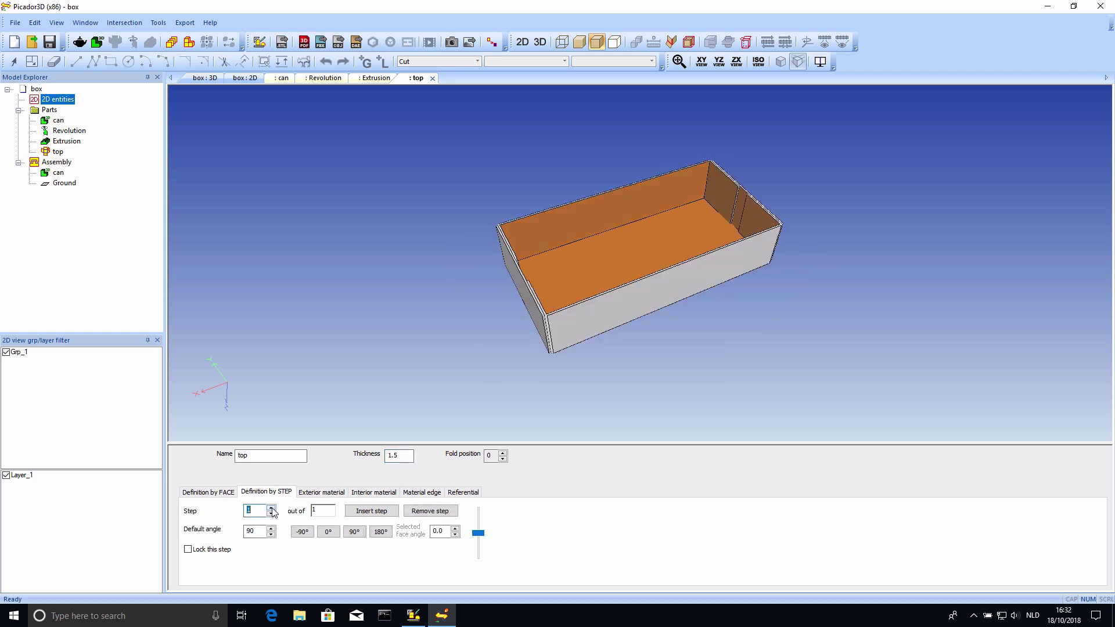
{"action": "left_click", "coordinate": [271, 513]}
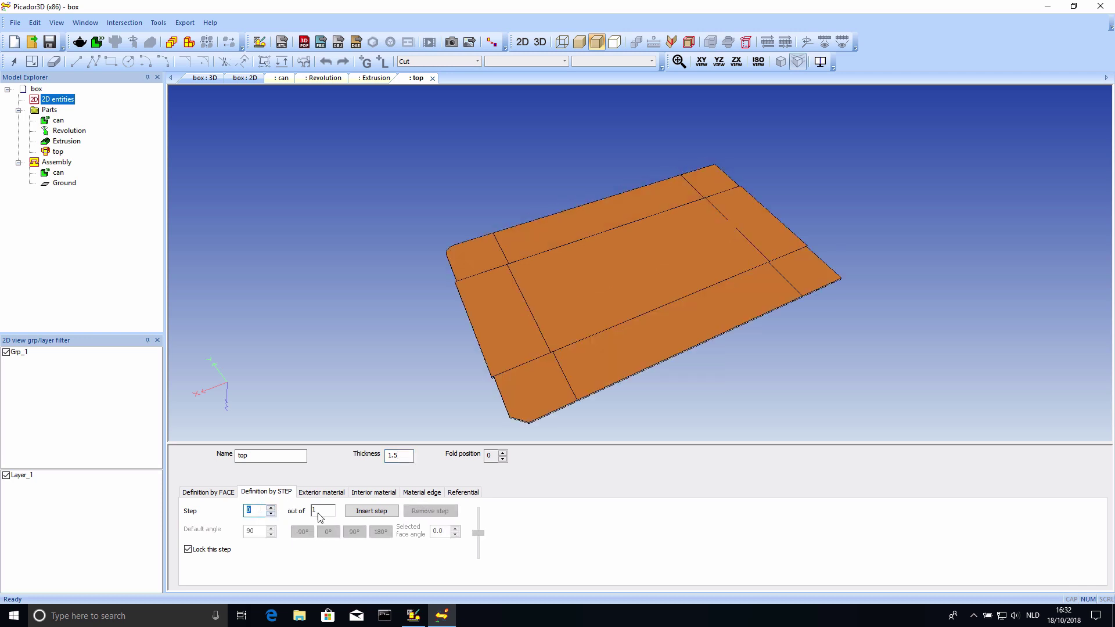
- Insert a first fold step that folds the four corner flaps of the top by 90 degrees
{"action": "left_click", "coordinate": [377, 512]}
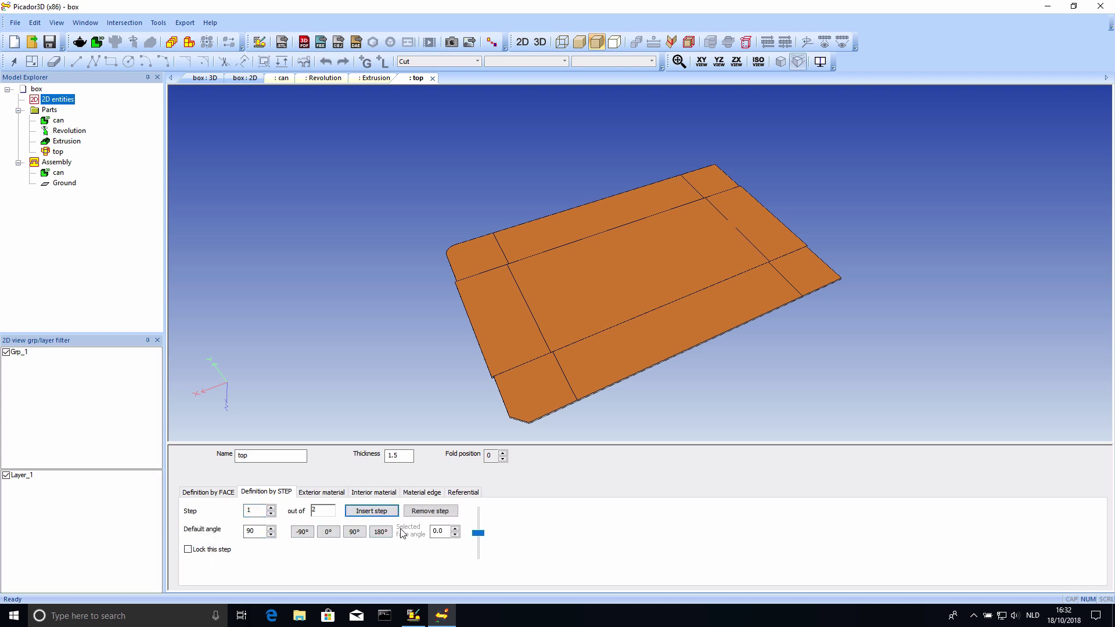
{"action": "left_click", "coordinate": [538, 385]}
{"action": "left_click", "coordinate": [482, 259]}
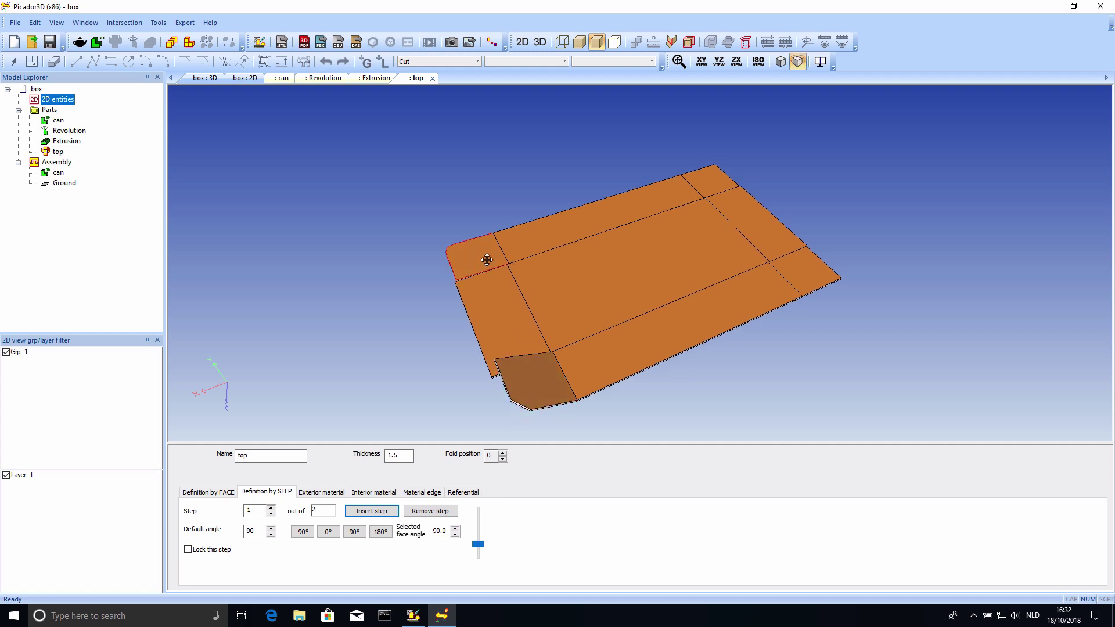
{"action": "left_click", "coordinate": [708, 184]}
{"action": "left_click", "coordinate": [800, 271]}
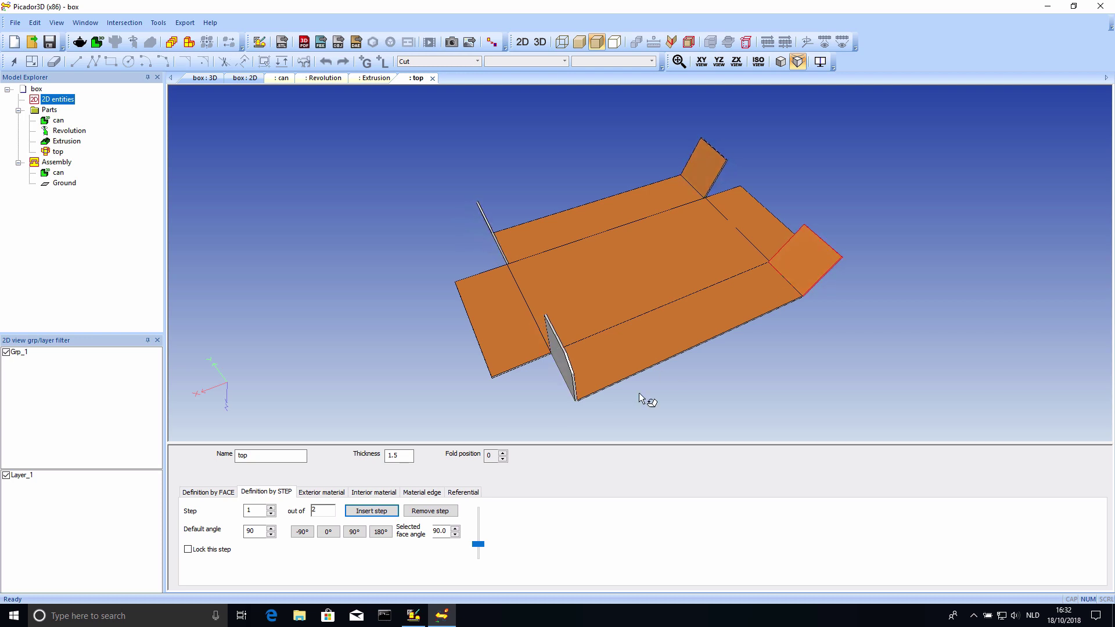
- Insert a second fold step that folds the top's two long side panels up by 90 degrees
{"action": "left_click", "coordinate": [369, 513]}
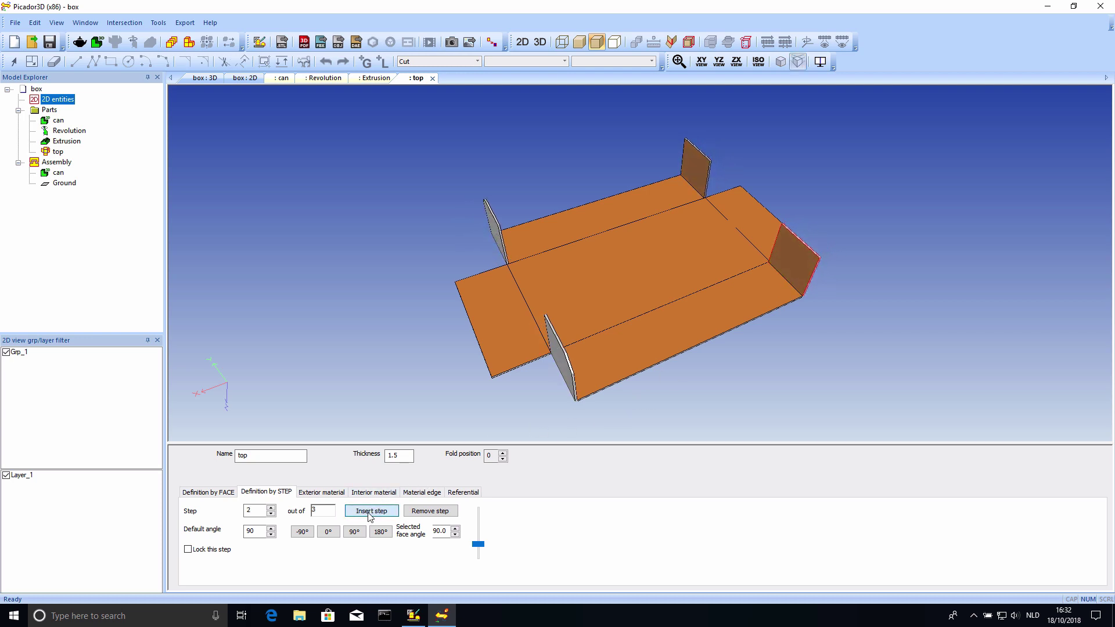
{"action": "left_click", "coordinate": [556, 231]}
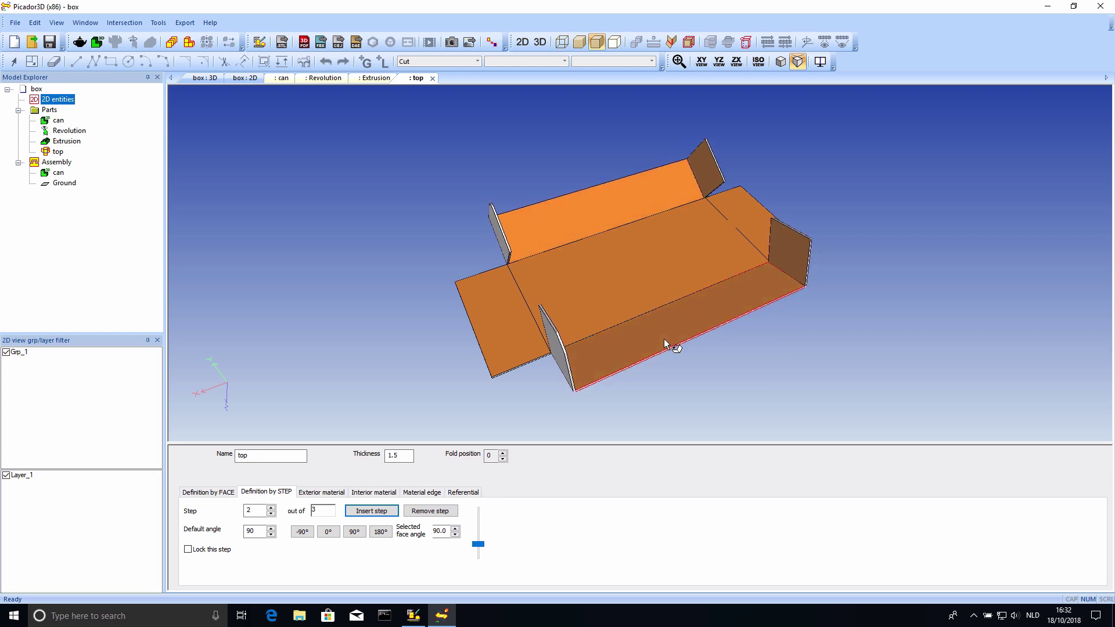
{"action": "left_click", "coordinate": [664, 338]}
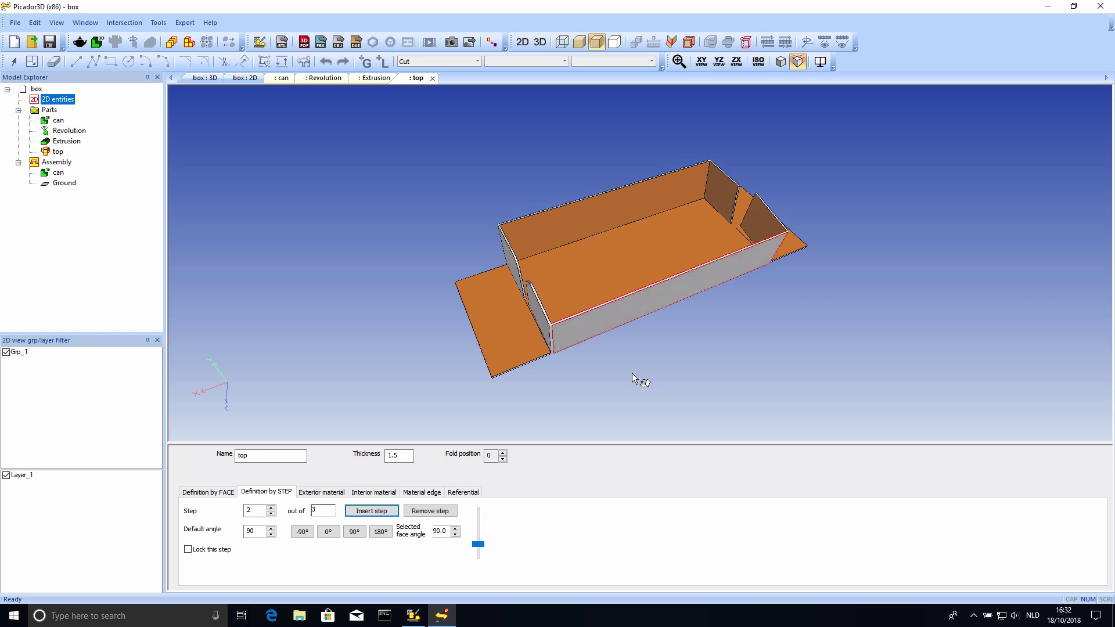
- Check the third fold step and play the complete folding sequence of the top from flat to closed
{"action": "left_click", "coordinate": [271, 509]}
{"action": "mouse_move", "coordinate": [622, 336]}
{"action": "middle_mouse_down"}
{"action": "mouse_move", "coordinate": [662, 302]}
{"action": "mouse_move", "coordinate": [621, 351]}
{"action": "middle_mouse_up"}
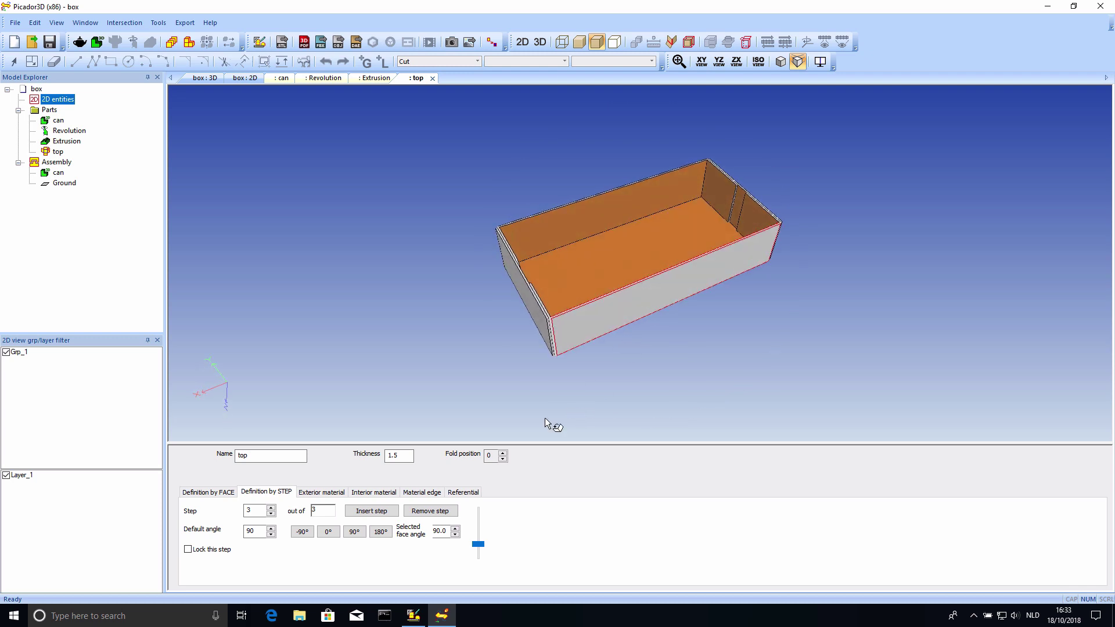
{"action": "left_click", "coordinate": [214, 494]}
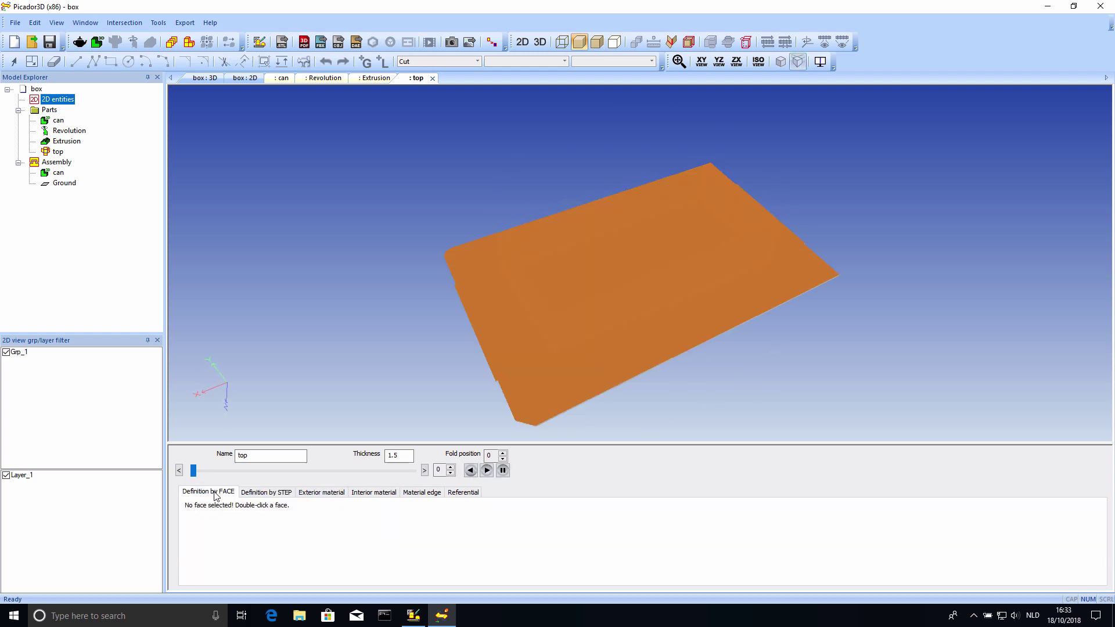
{"action": "left_click", "coordinate": [487, 470]}
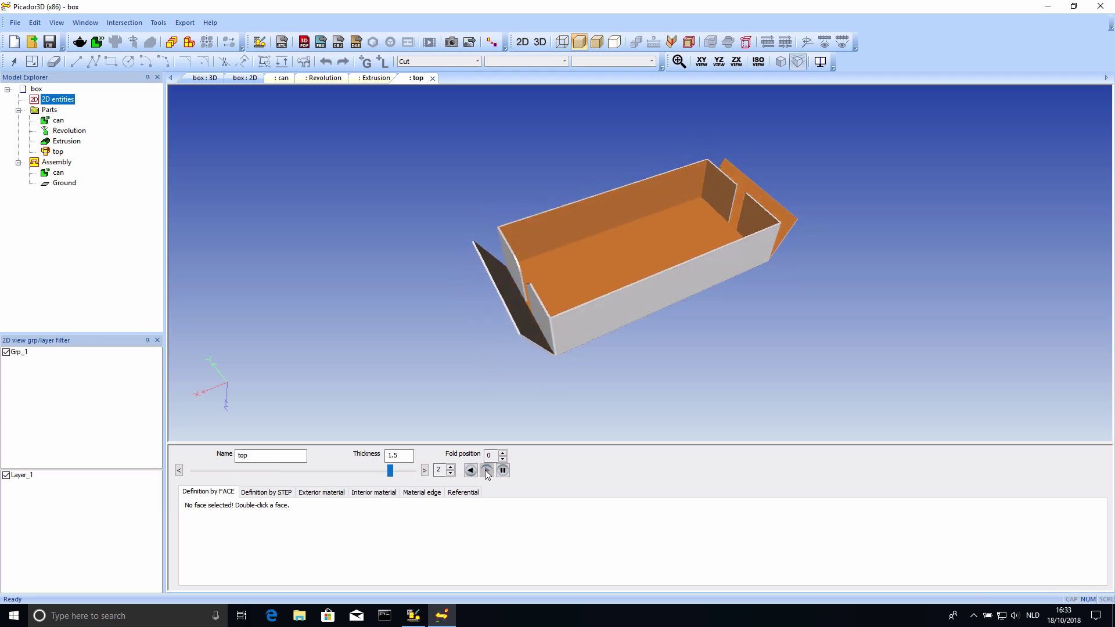
{"action": "mouse_move", "coordinate": [645, 311]}
{"action": "left_mouse_down"}
{"action": "mouse_move", "coordinate": [627, 321]}
{"action": "mouse_move", "coordinate": [695, 289]}
{"action": "mouse_move", "coordinate": [684, 329]}
{"action": "mouse_move", "coordinate": [633, 322]}
{"action": "left_mouse_up"}
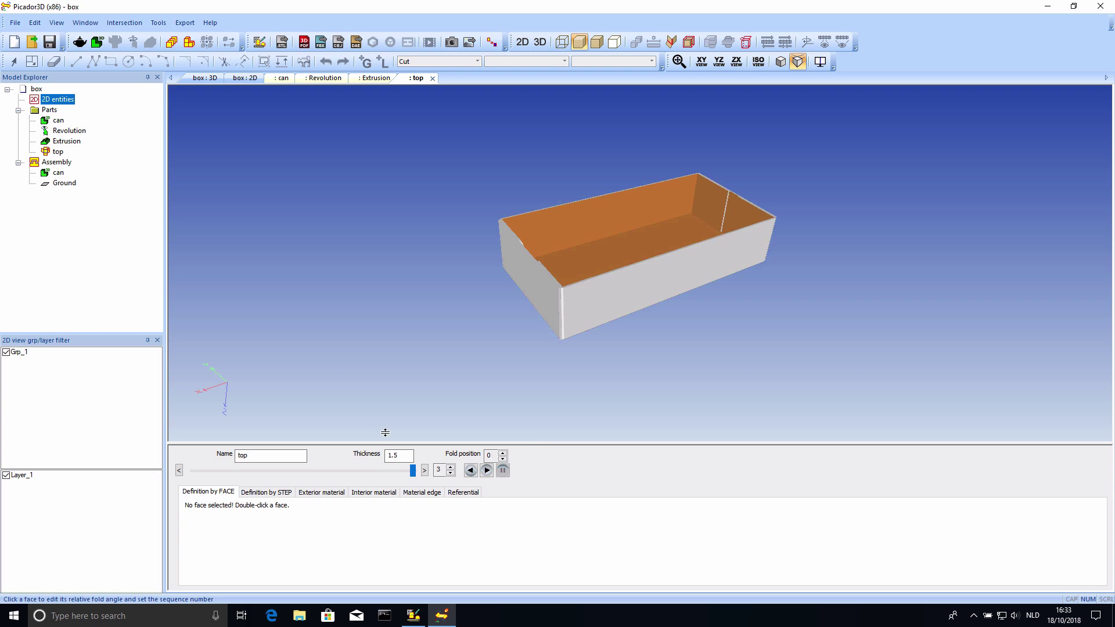
- Open the top's exterior material settings and, in the Picador 2D drawing of the blanks, hide the dimensions
{"action": "left_click", "coordinate": [326, 493]}
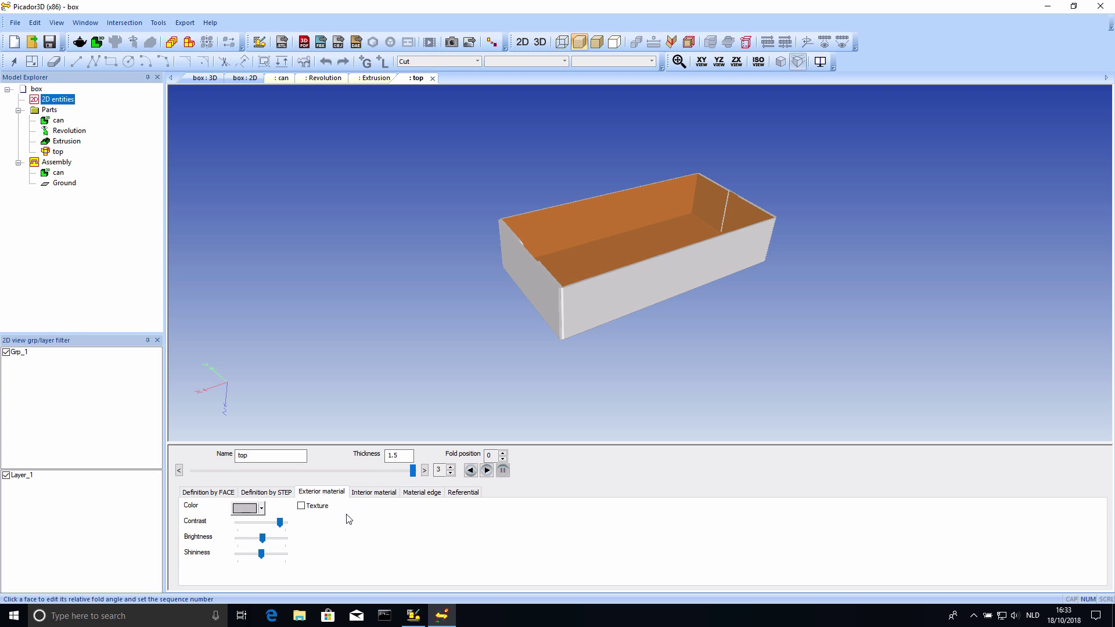
{"action": "left_click", "coordinate": [415, 614]}
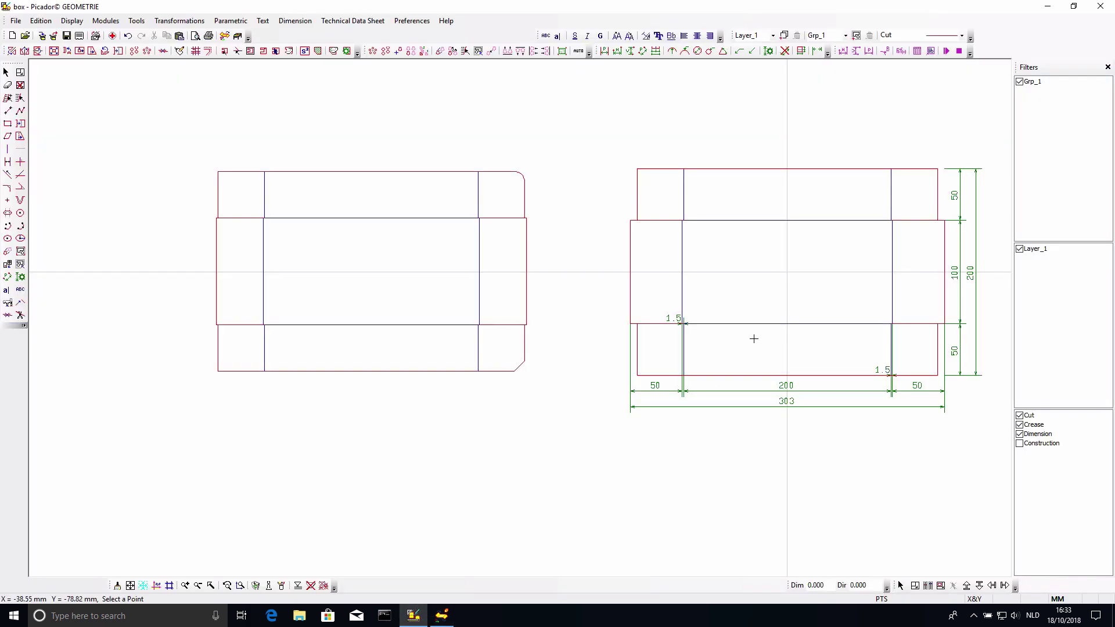
{"action": "left_click", "coordinate": [1019, 434]}
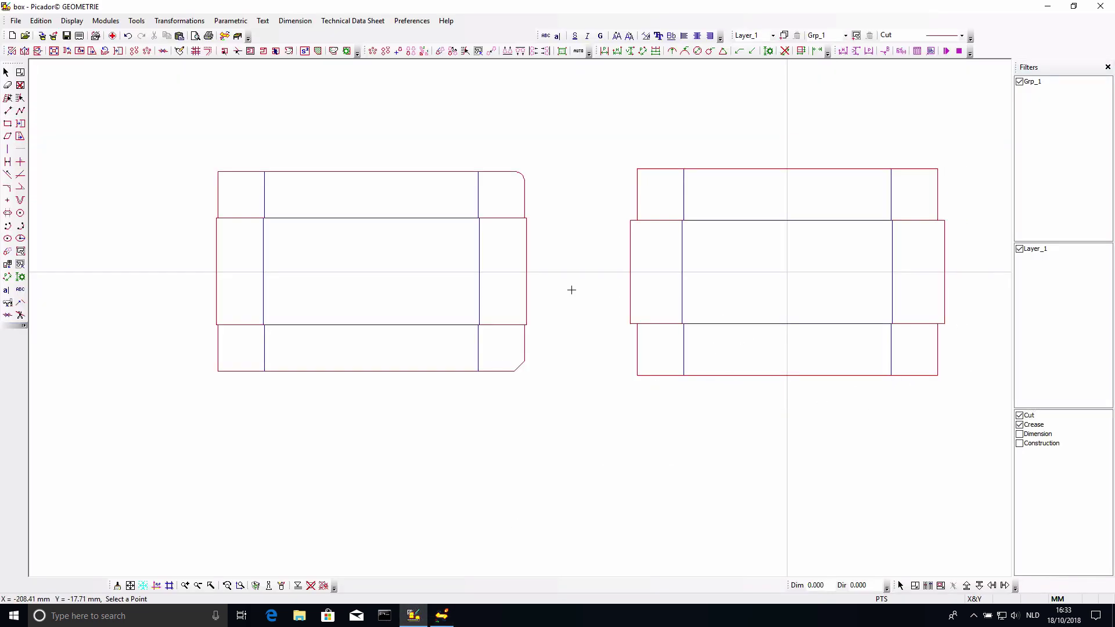
- Export the 2D blanks to the Desktop as an Adobe Illustrator (*.ai) file named box and minimize Picador
{"action": "left_click", "coordinate": [17, 21]}
{"action": "left_click", "coordinate": [54, 179]}
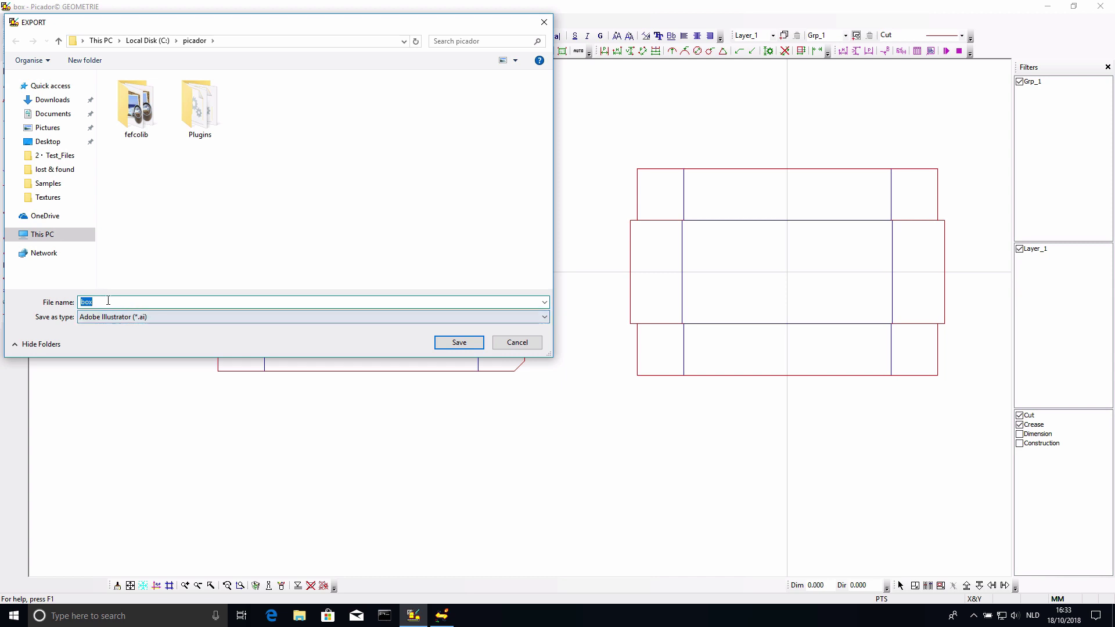
{"action": "left_click", "coordinate": [54, 145]}
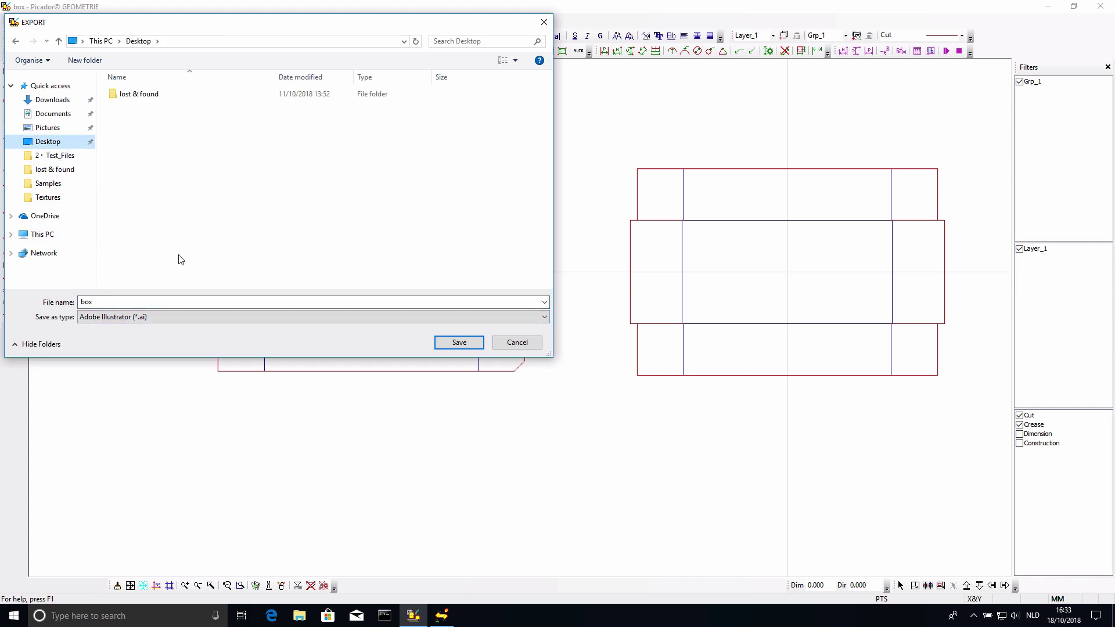
{"action": "left_click", "coordinate": [98, 318]}
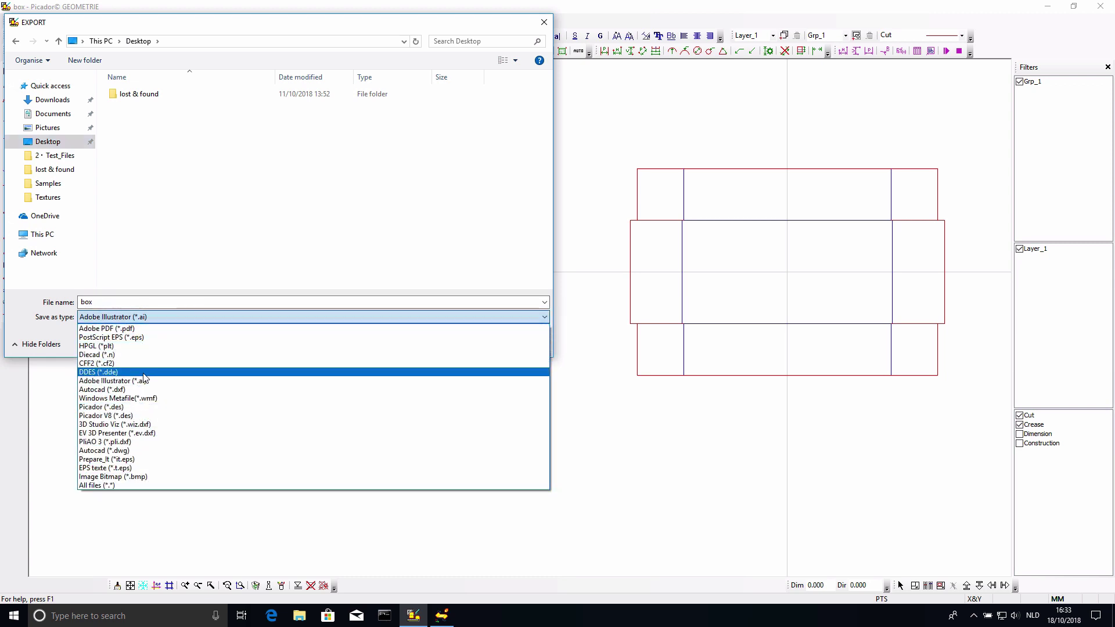
{"action": "left_click", "coordinate": [164, 382]}
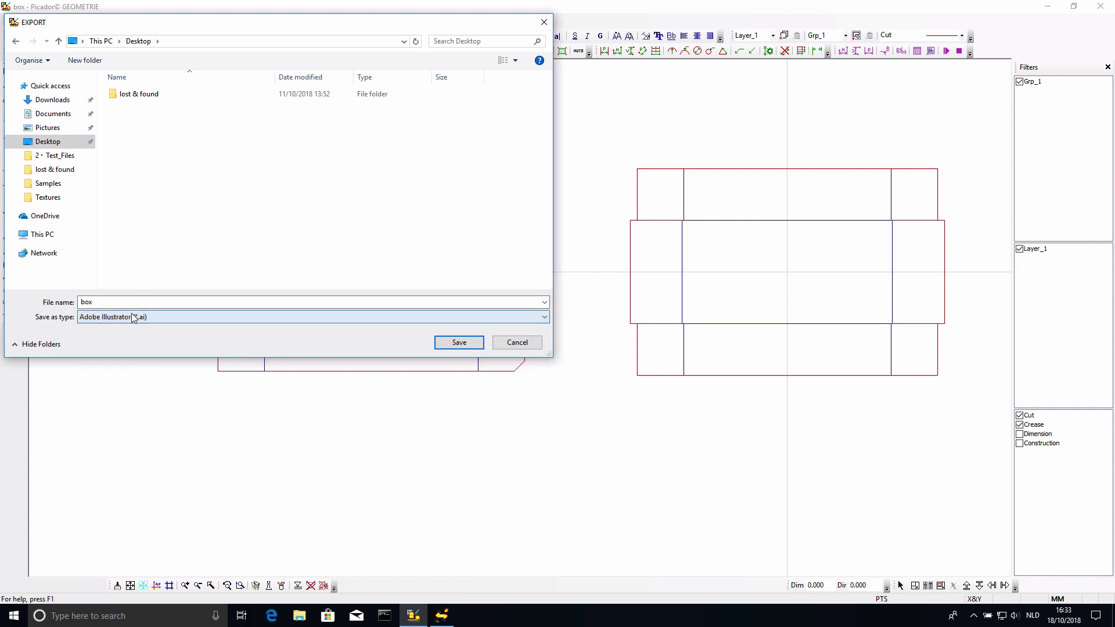
{"action": "left_click", "coordinate": [441, 343]}
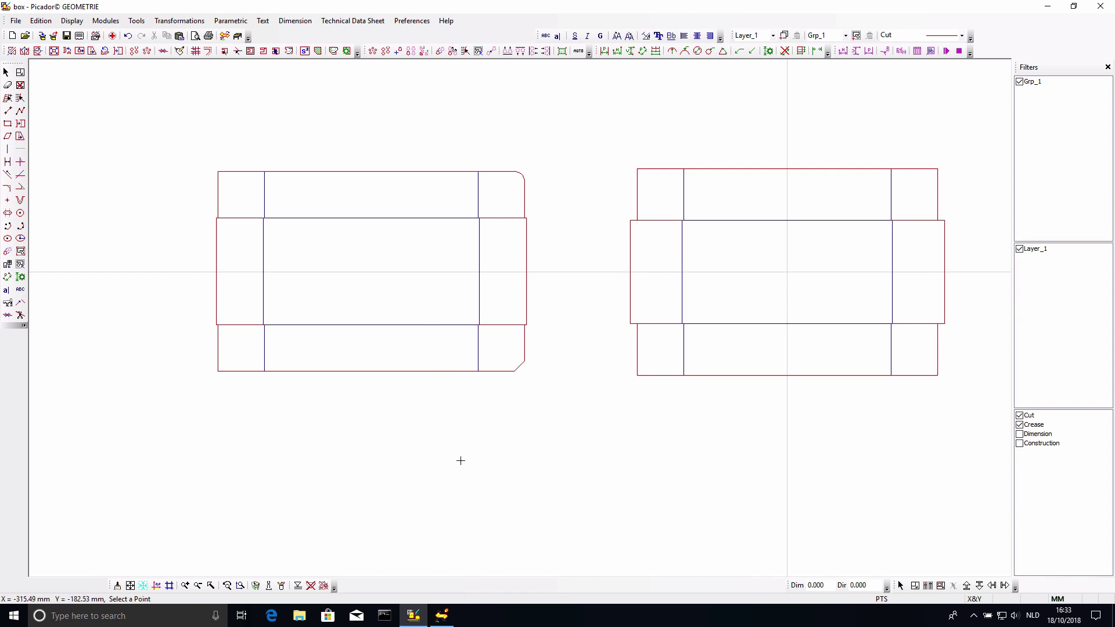
{"action": "left_click", "coordinate": [1048, 6]}
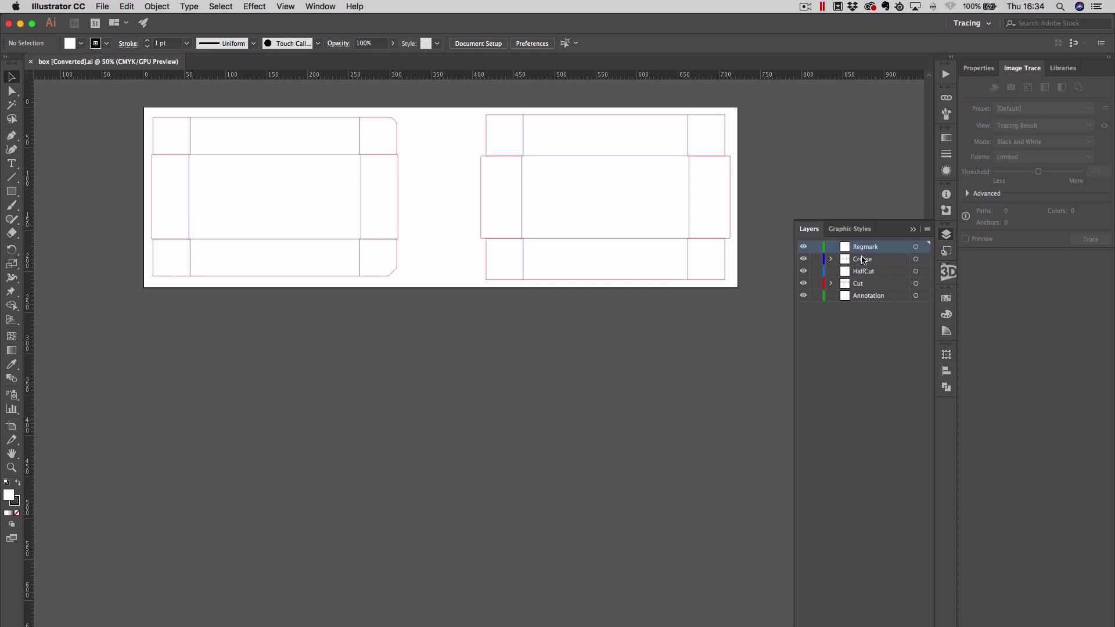
- In Illustrator, paste the copied penguin treats artwork into the converted box file and position it over the two blanks
{"action": "left_click", "coordinate": [945, 235]}
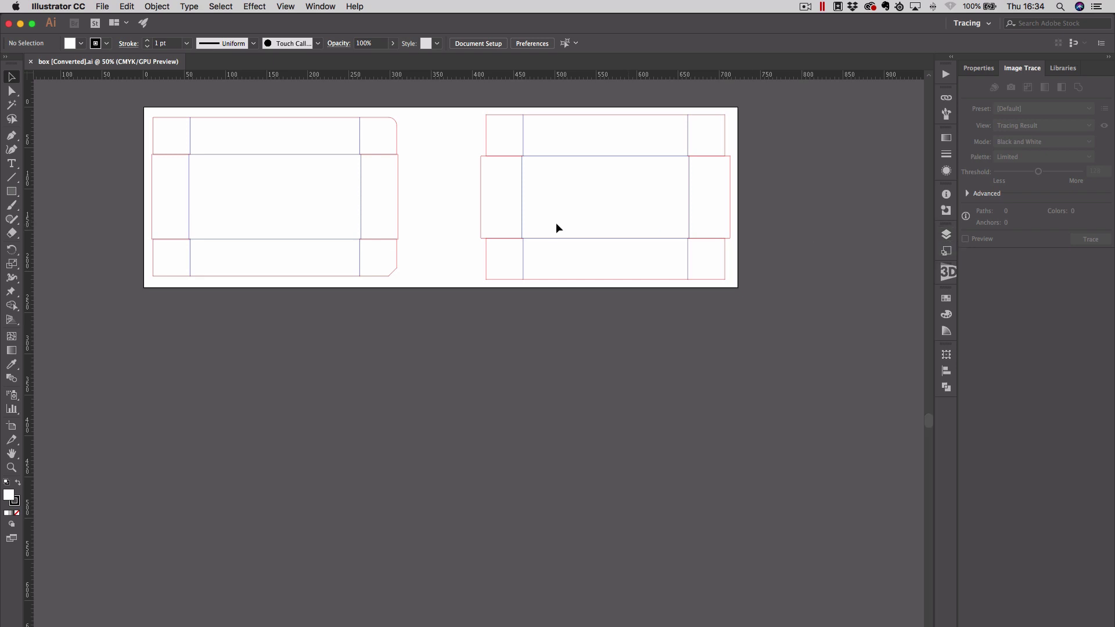
{"action": "key", "text": "super+v"}
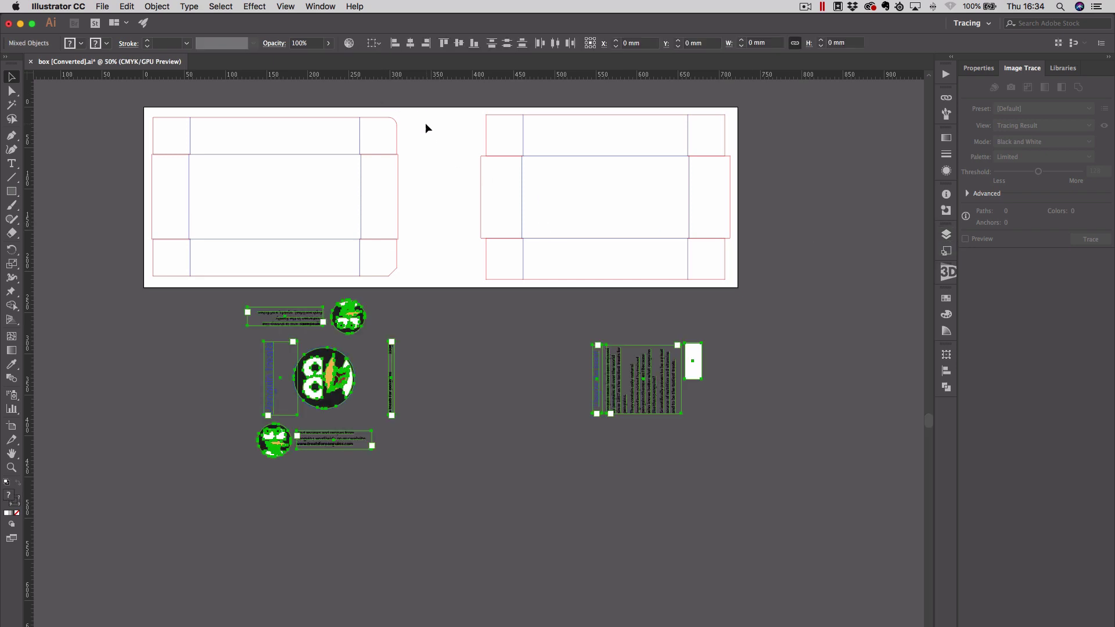
{"action": "left_click_drag", "start_coordinate": [352, 348], "coordinate": [315, 193]}
{"action": "left_click", "coordinate": [556, 325]}
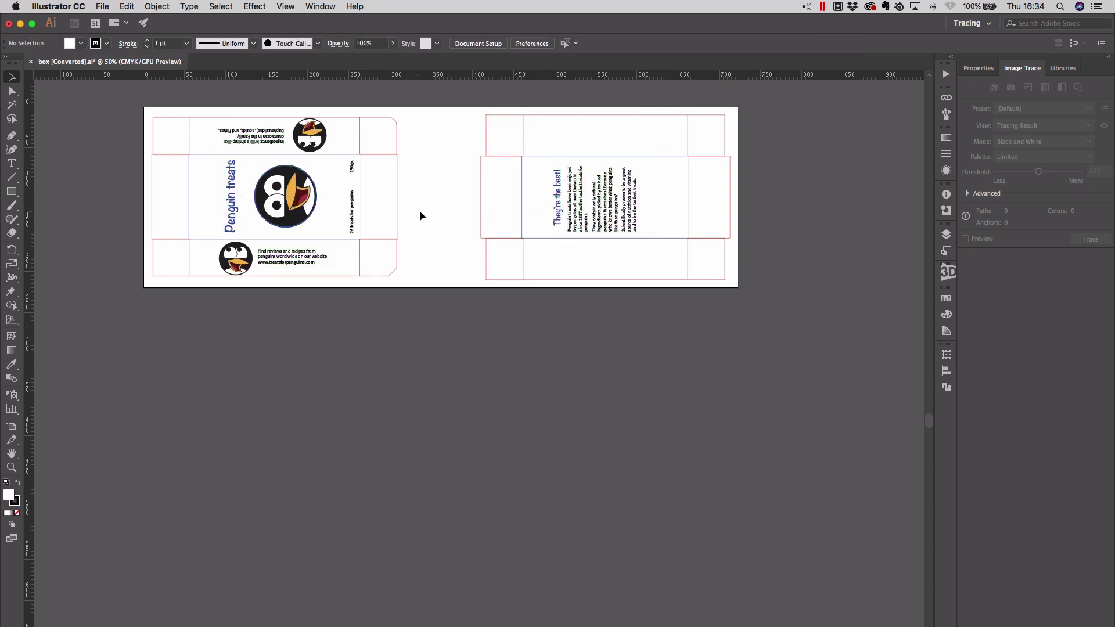
- Resize the artboard to the outer edges of the left blank, 299 mm wide and 193 mm high
{"action": "scroll", "coordinate": [317, 183], "scroll_direction": "up", "scroll_amount": 2}
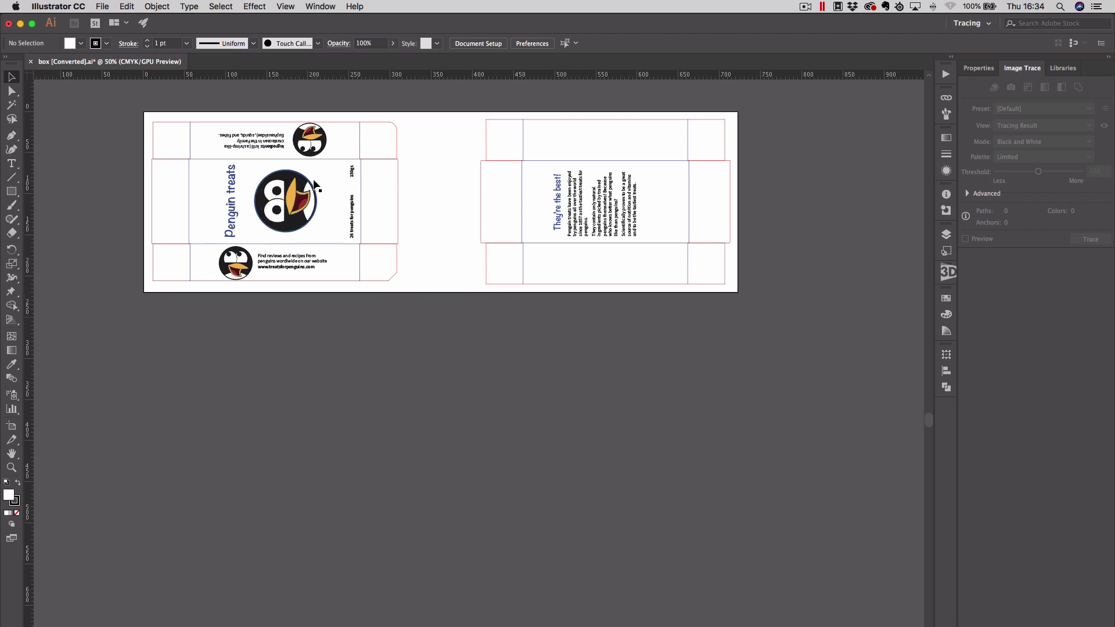
{"action": "scroll", "coordinate": [313, 183], "scroll_direction": "up", "scroll_amount": 5, "text": "alt"}
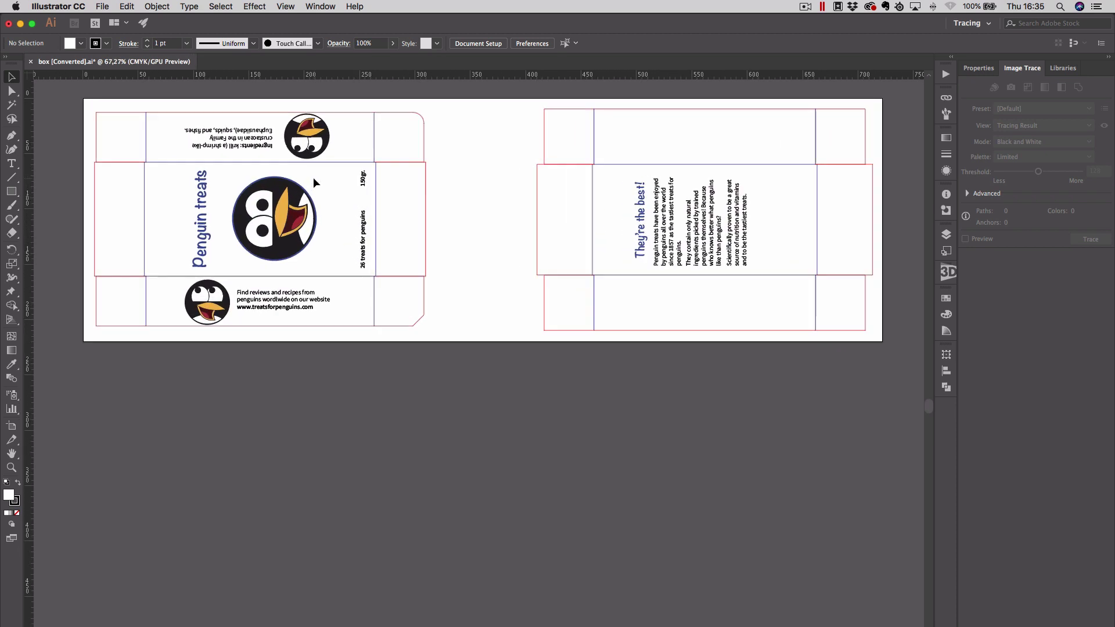
{"action": "scroll", "coordinate": [314, 183], "scroll_direction": "up", "scroll_amount": 3}
{"action": "scroll", "coordinate": [314, 183], "scroll_direction": "left", "scroll_amount": 5}
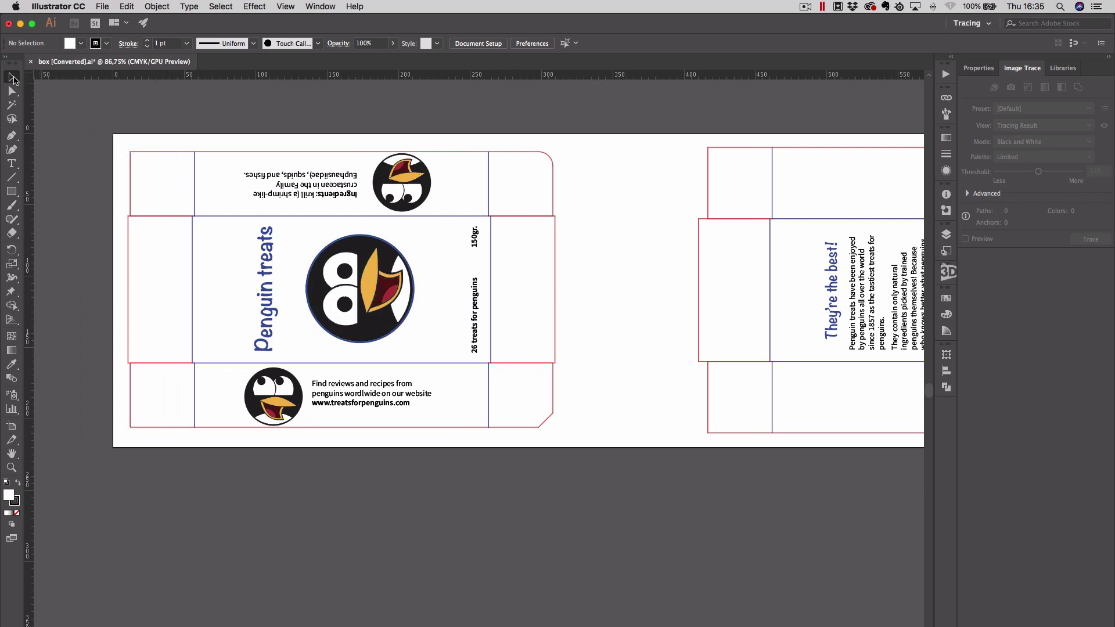
{"action": "left_click", "coordinate": [11, 426]}
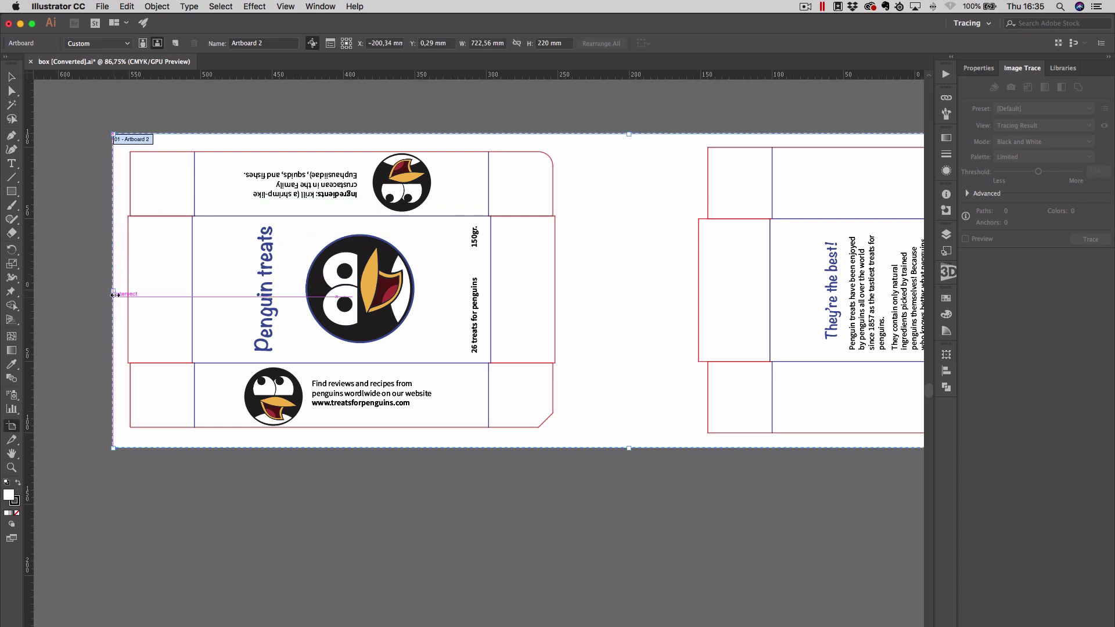
{"action": "left_click_drag", "start_coordinate": [114, 295], "coordinate": [129, 295]}
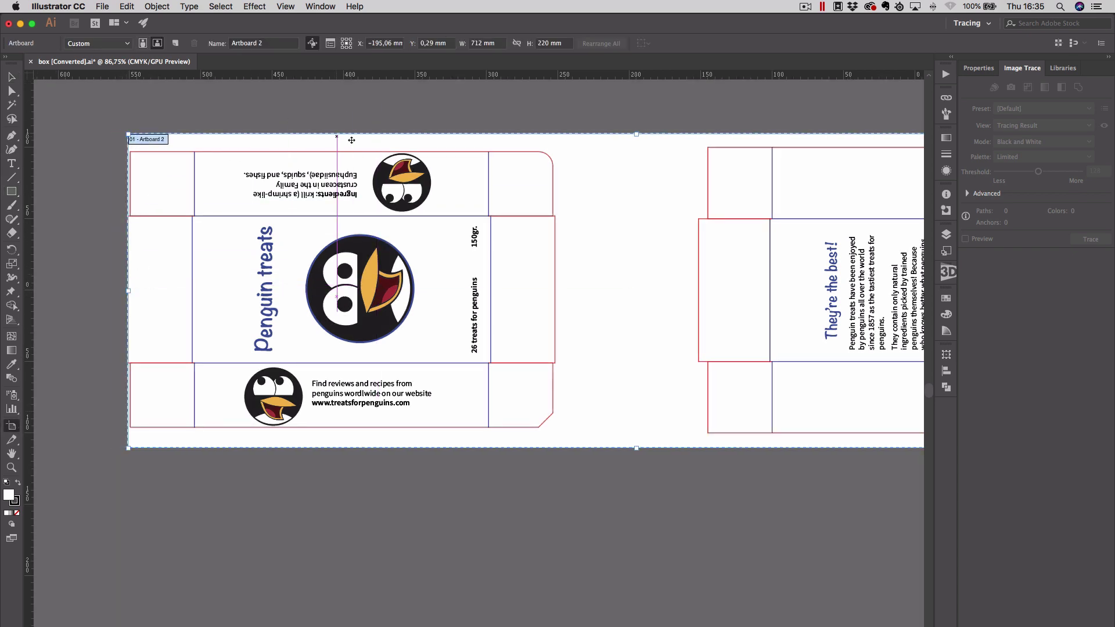
{"action": "left_click_drag", "start_coordinate": [639, 133], "coordinate": [637, 152]}
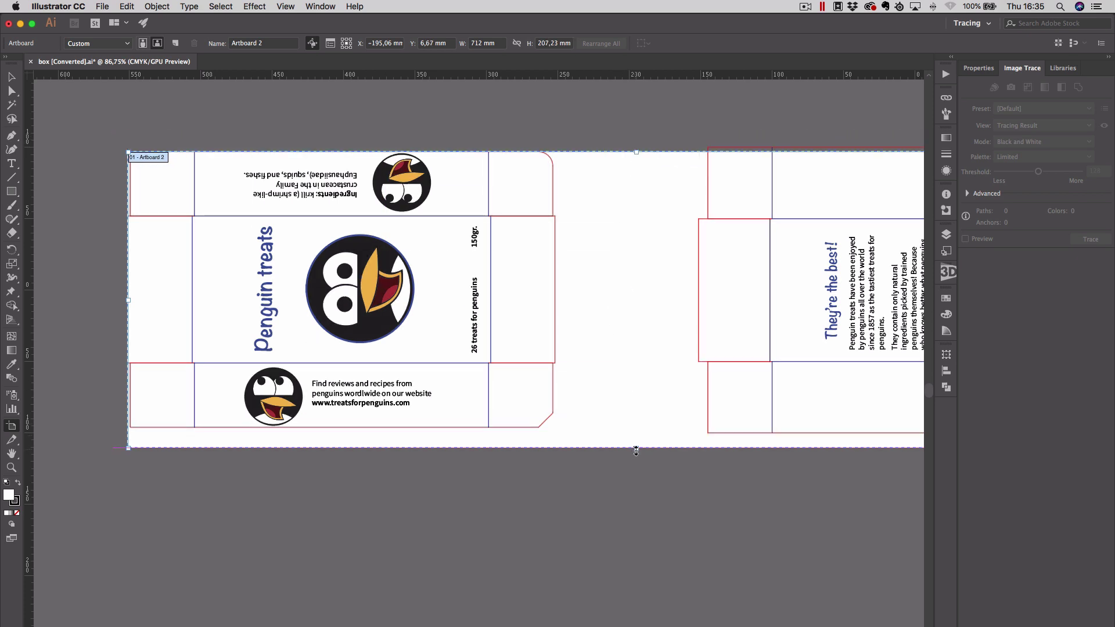
{"action": "left_click_drag", "start_coordinate": [636, 450], "coordinate": [634, 428]}
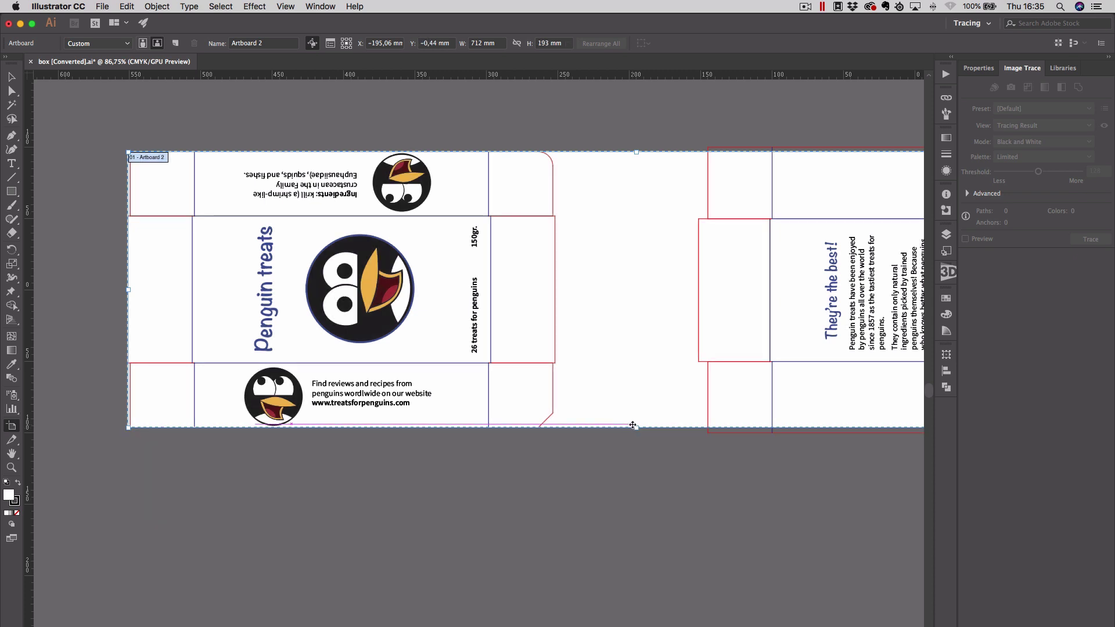
{"action": "scroll", "coordinate": [631, 425], "scroll_direction": "right", "scroll_amount": 10}
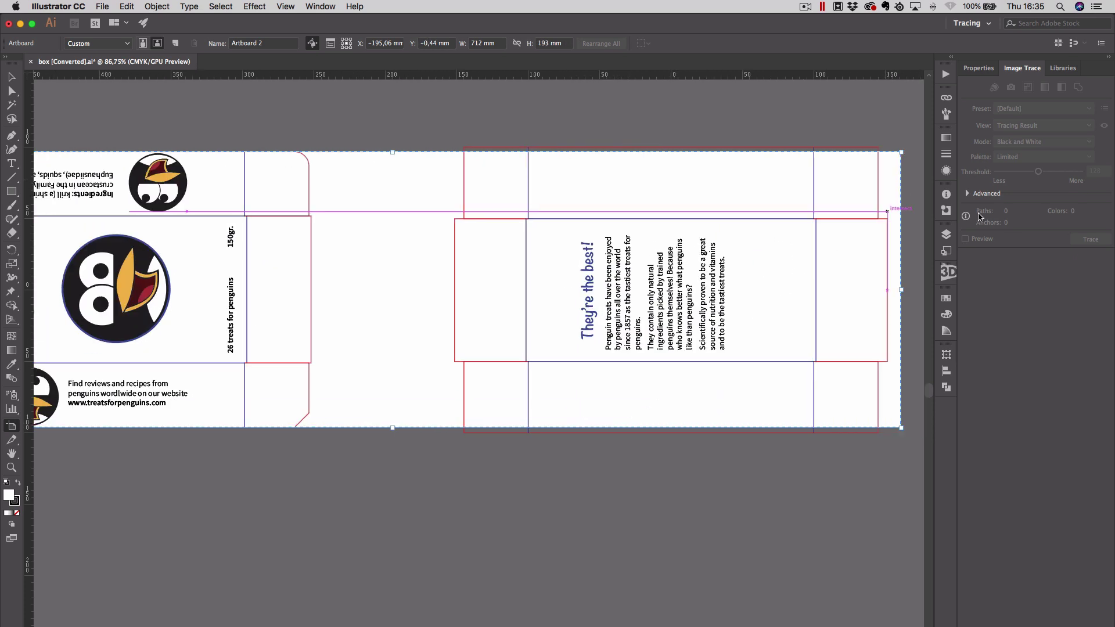
{"action": "left_click_drag", "start_coordinate": [901, 289], "coordinate": [312, 289]}
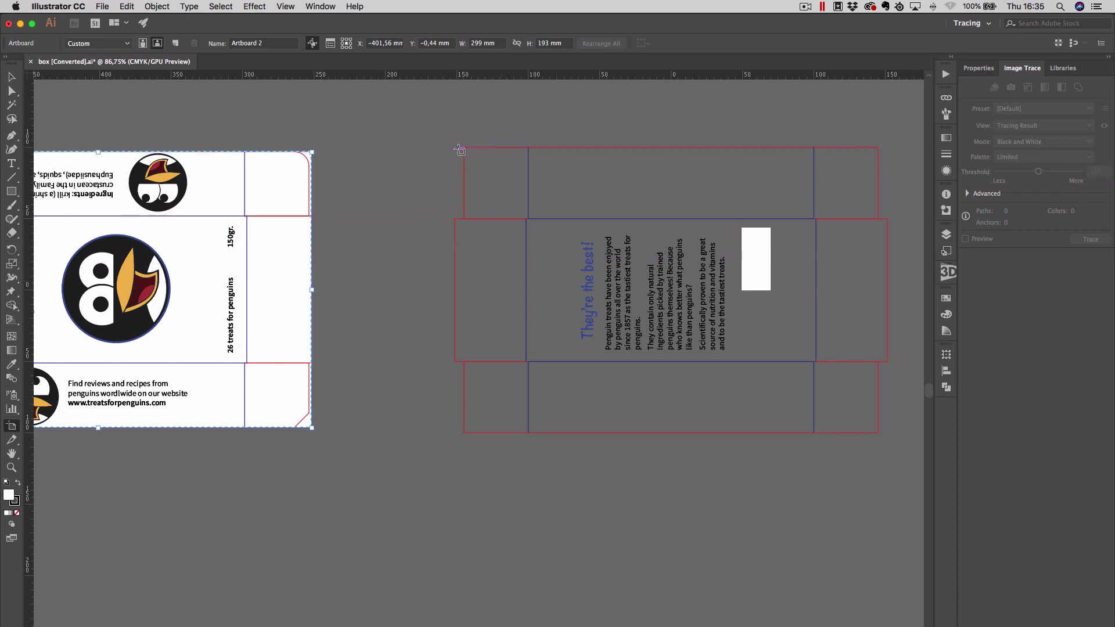
- Draw a second artboard around the outer edges of the right blank, 303 mm wide and 200 mm high, and leave artboard editing
{"action": "left_click_drag", "start_coordinate": [456, 147], "coordinate": [888, 436]}
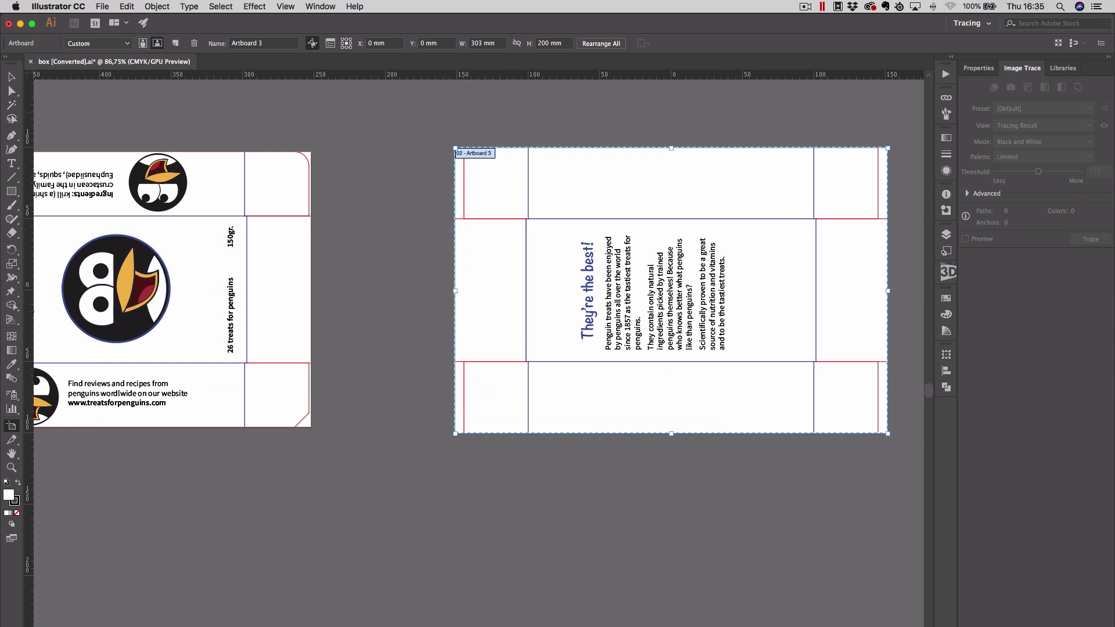
{"action": "left_click", "coordinate": [12, 77]}
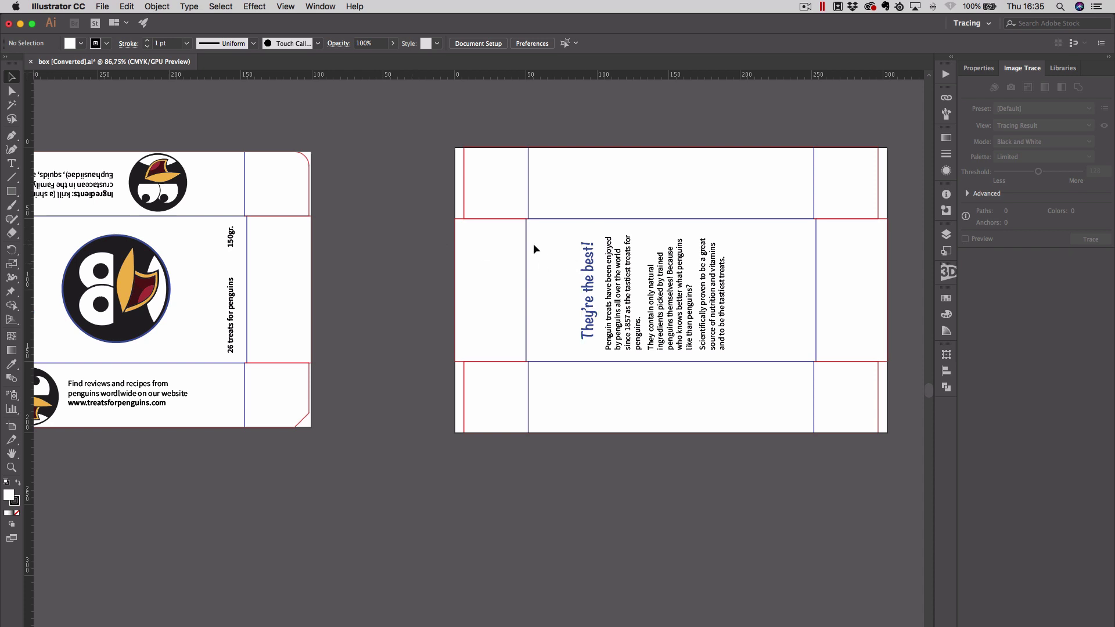
{"action": "scroll", "coordinate": [534, 245], "scroll_direction": "down", "scroll_amount": 3, "text": "alt"}
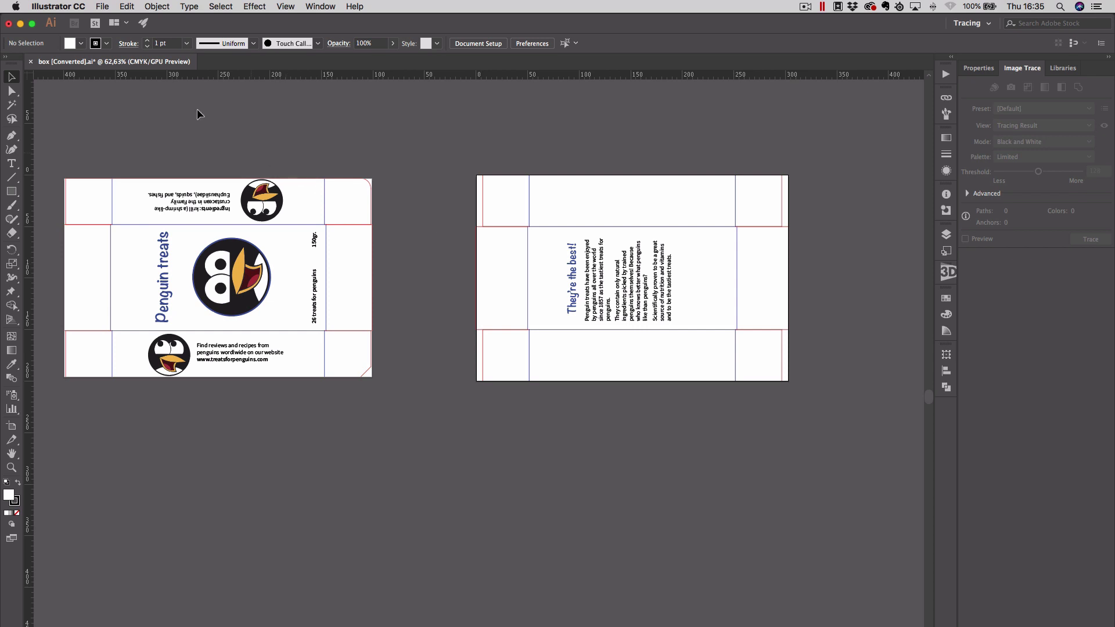
- Export the right blank's artboard for web as a JPEG and save it to the Desktop as box-[Converted]
{"action": "left_click", "coordinate": [101, 6]}
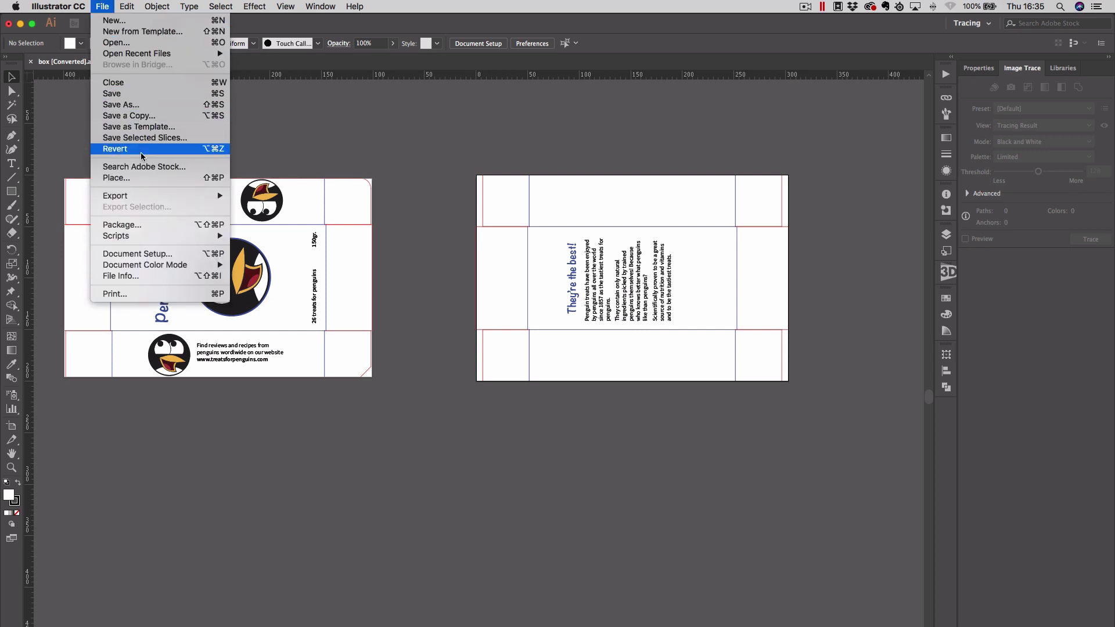
{"action": "mouse_move", "coordinate": [140, 196]}
{"action": "left_click", "coordinate": [270, 218]}
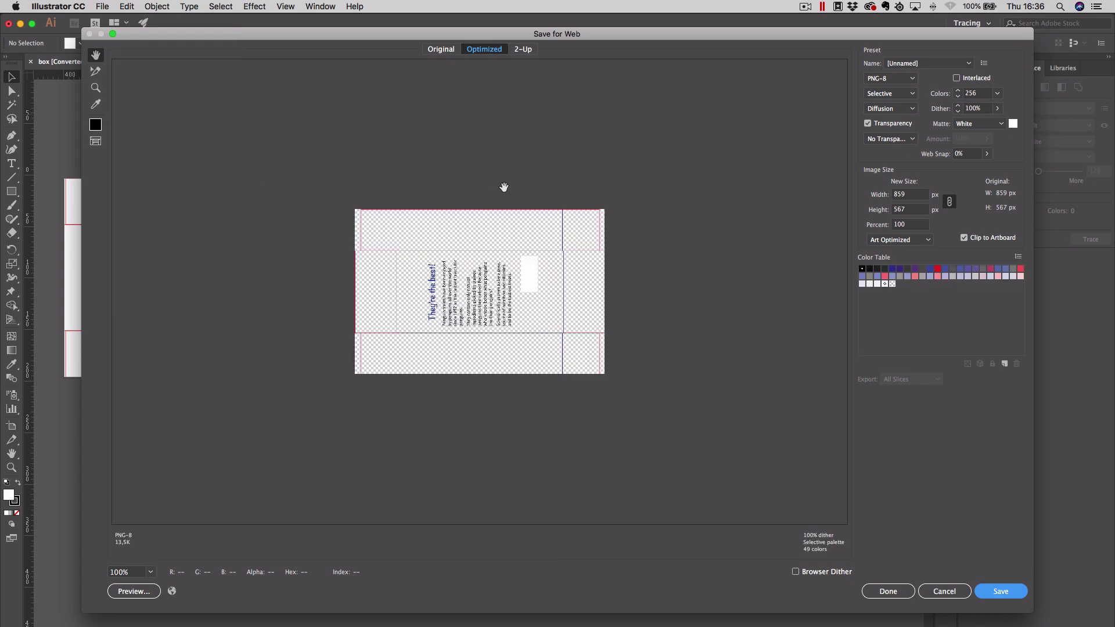
{"action": "left_click", "coordinate": [901, 79]}
{"action": "left_click", "coordinate": [893, 104]}
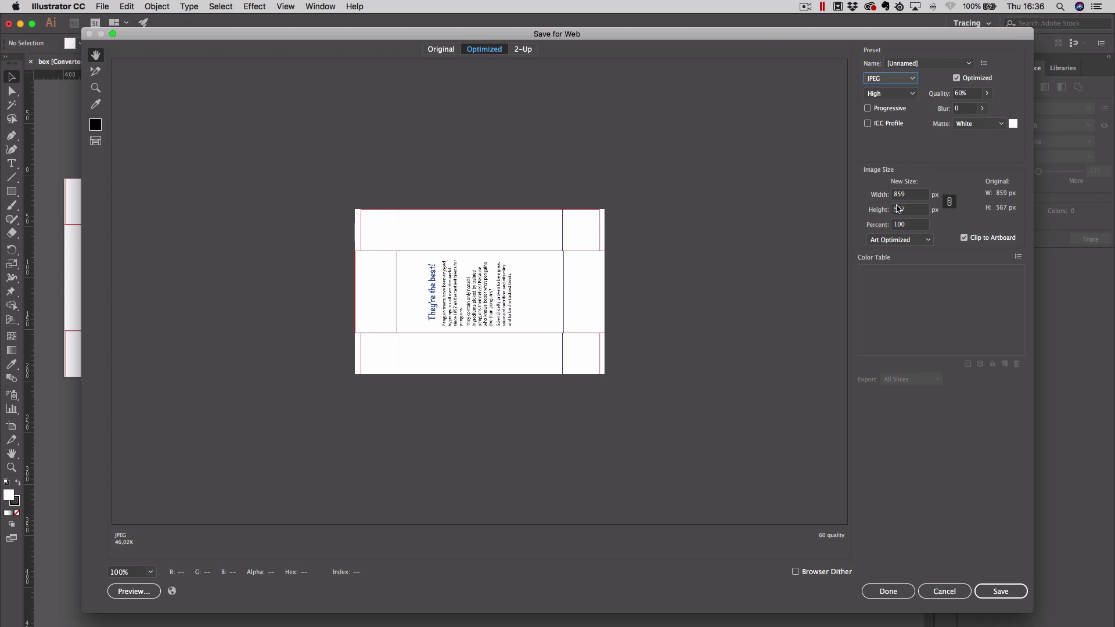
{"action": "left_click", "coordinate": [913, 196]}
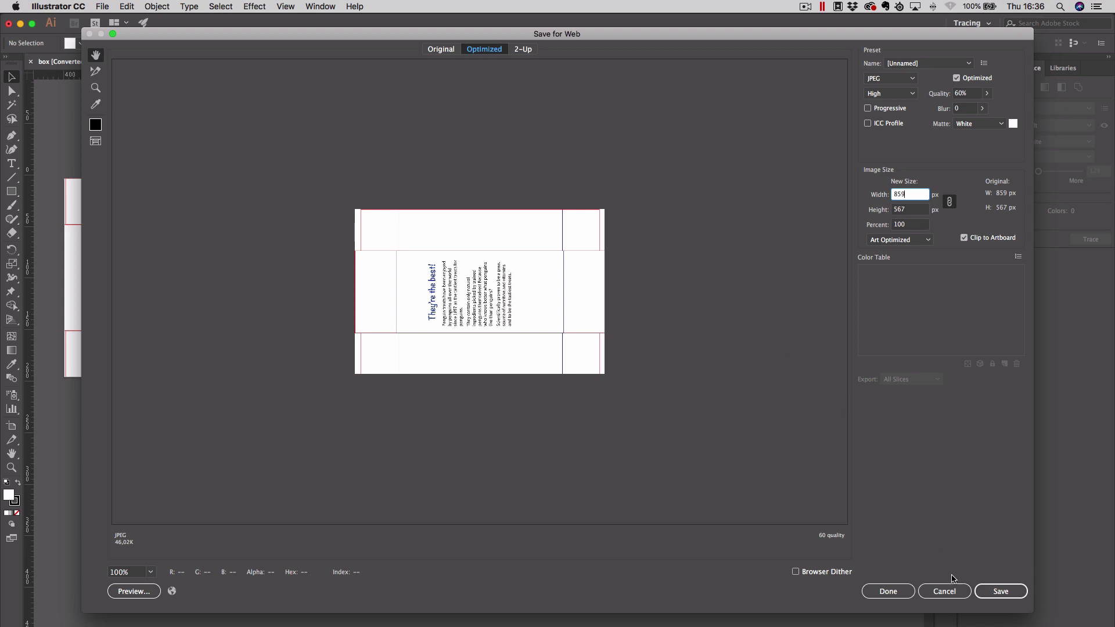
{"action": "left_click", "coordinate": [1000, 592]}
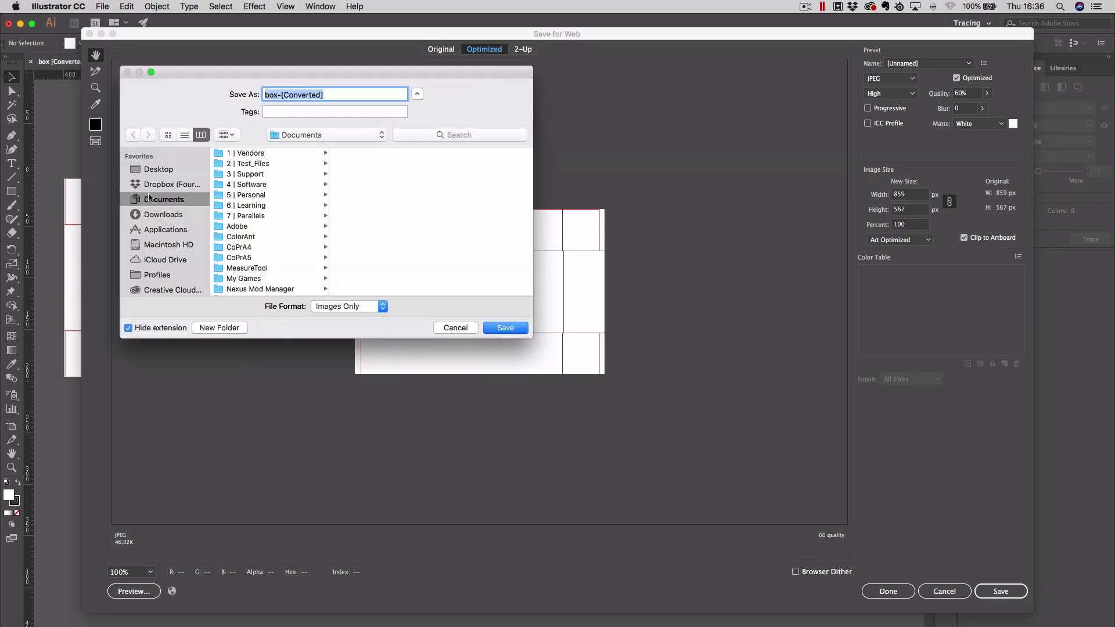
{"action": "left_click", "coordinate": [187, 171]}
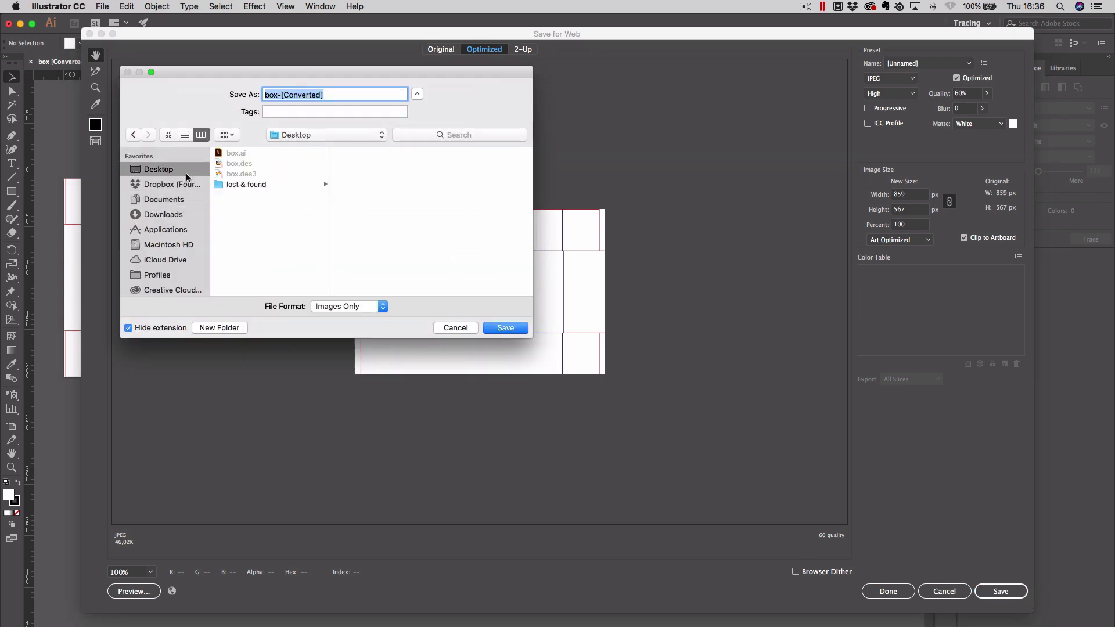
{"action": "left_click", "coordinate": [505, 328]}
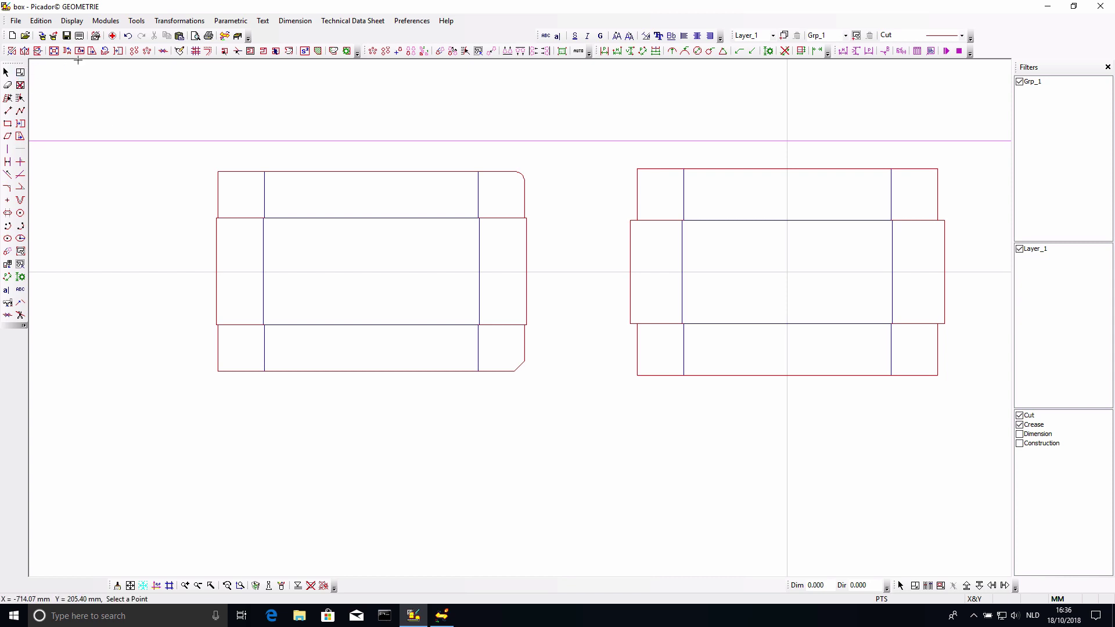
- In the Picador 2D drawing, undo the hiding of the dimensions, and switch to Picador3D
{"action": "left_click", "coordinate": [128, 35]}
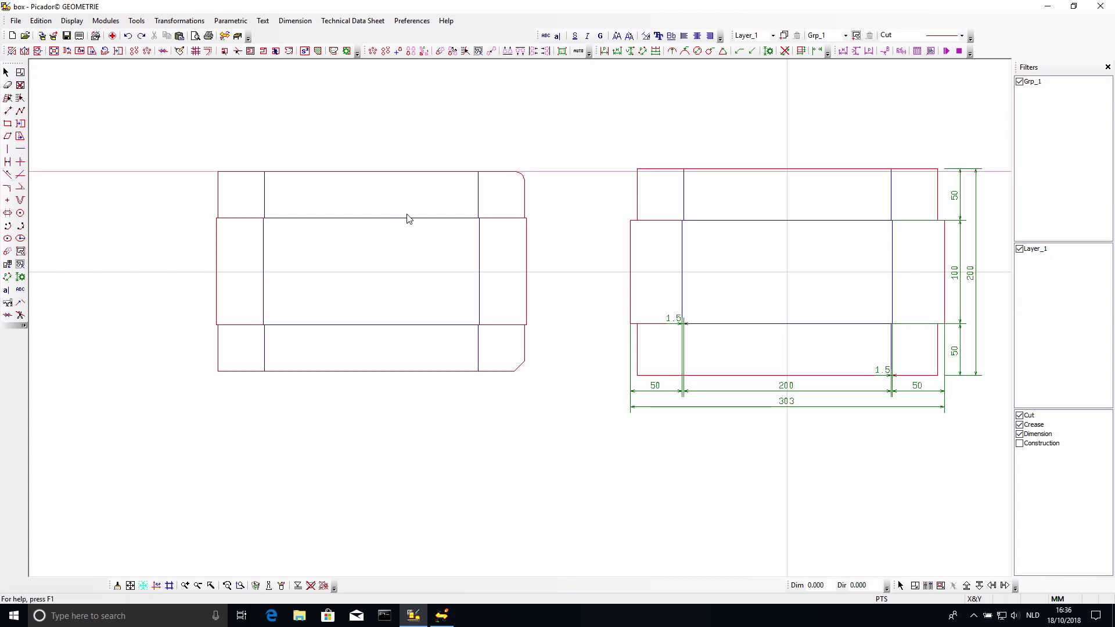
{"action": "left_click", "coordinate": [441, 616]}
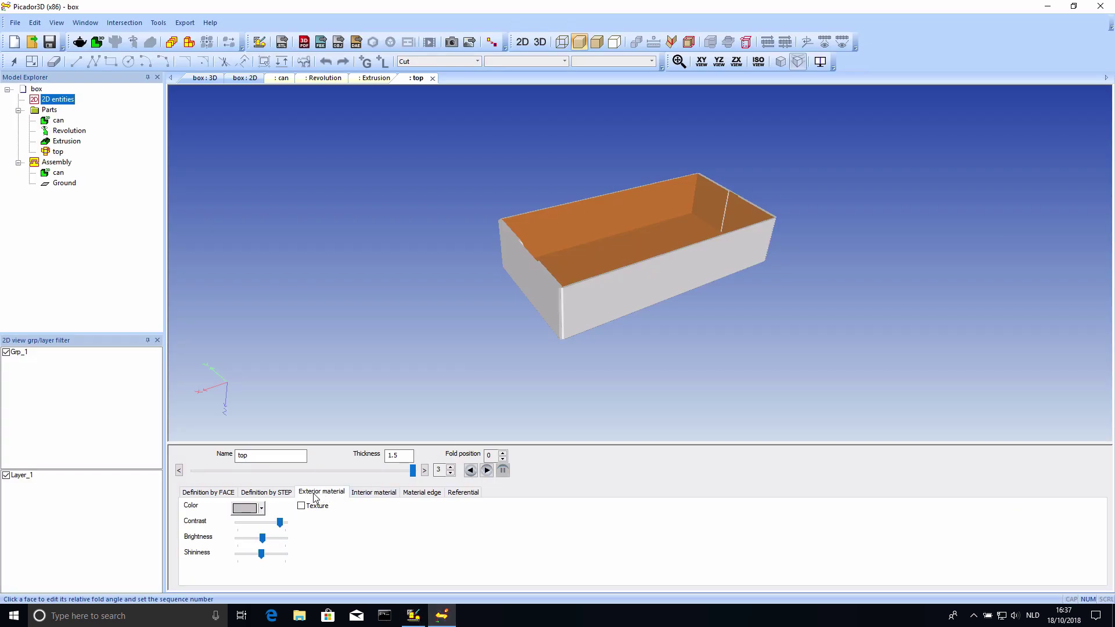
- Enable a texture on the top's exterior material and add demo_box_art-01 from the lost & found folder on the Desktop
{"action": "left_click", "coordinate": [256, 509]}
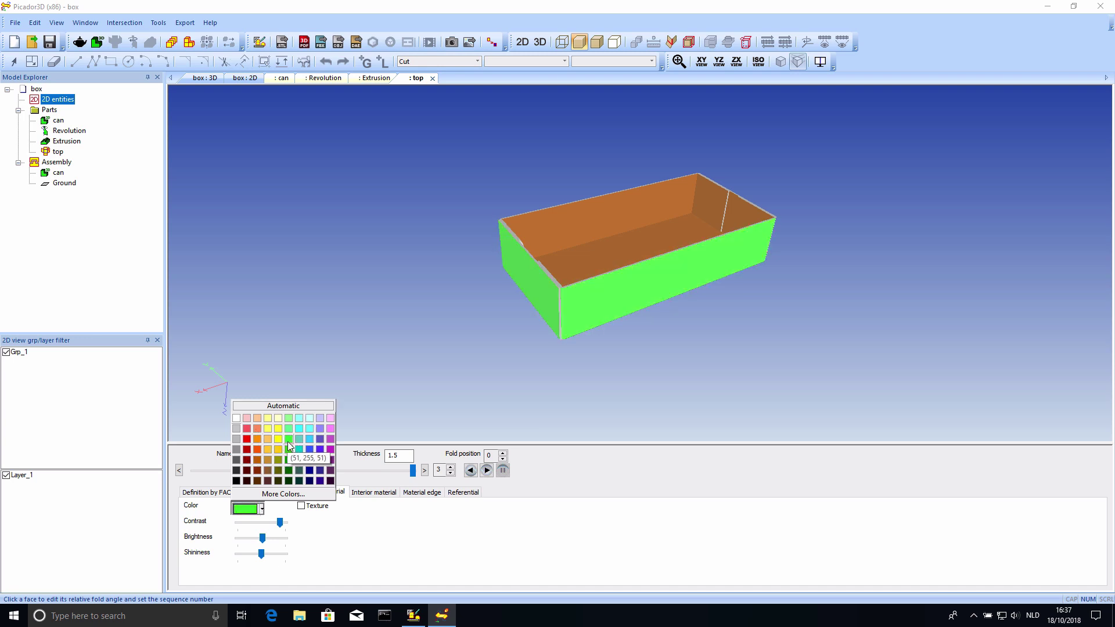
{"action": "left_click", "coordinate": [280, 514]}
{"action": "left_click", "coordinate": [300, 507]}
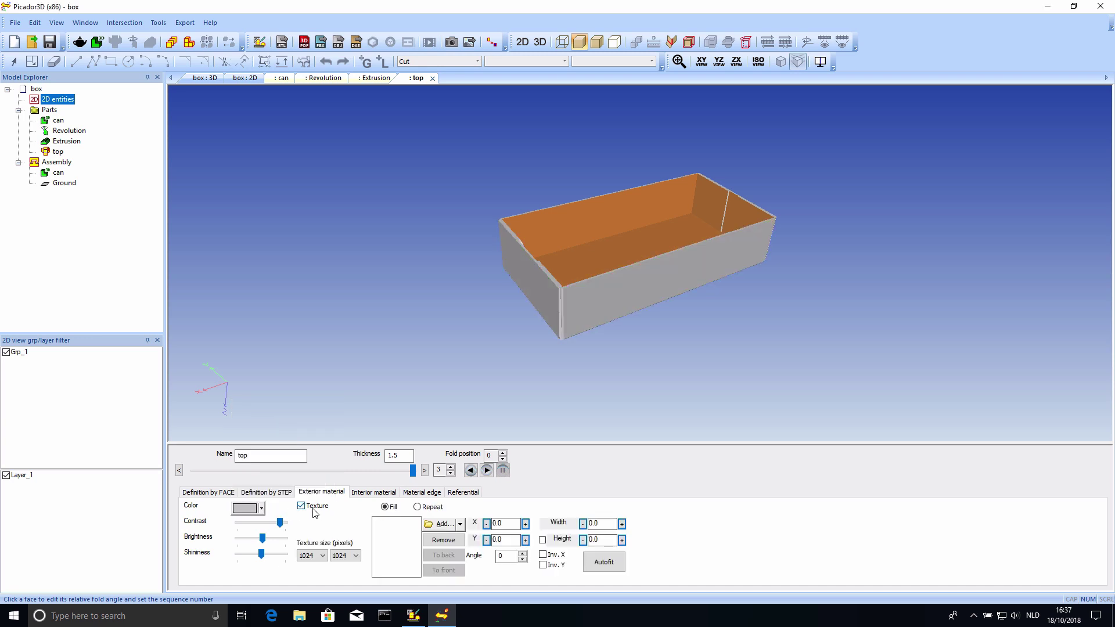
{"action": "left_click", "coordinate": [428, 525]}
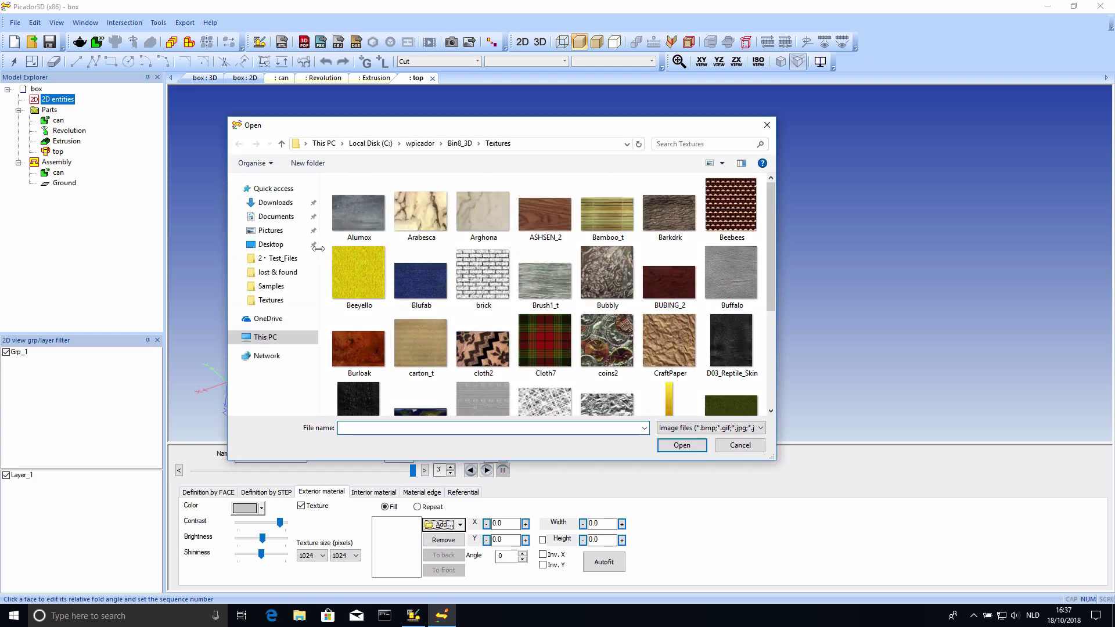
{"action": "left_click", "coordinate": [270, 244]}
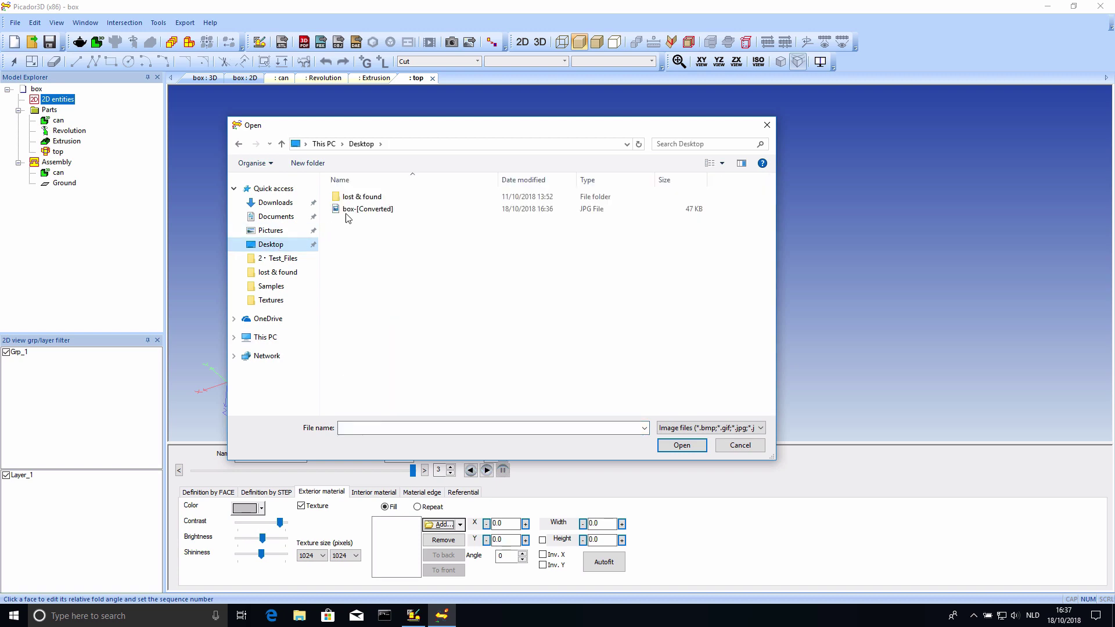
{"action": "double_click", "coordinate": [362, 197]}
{"action": "left_click", "coordinate": [367, 209]}
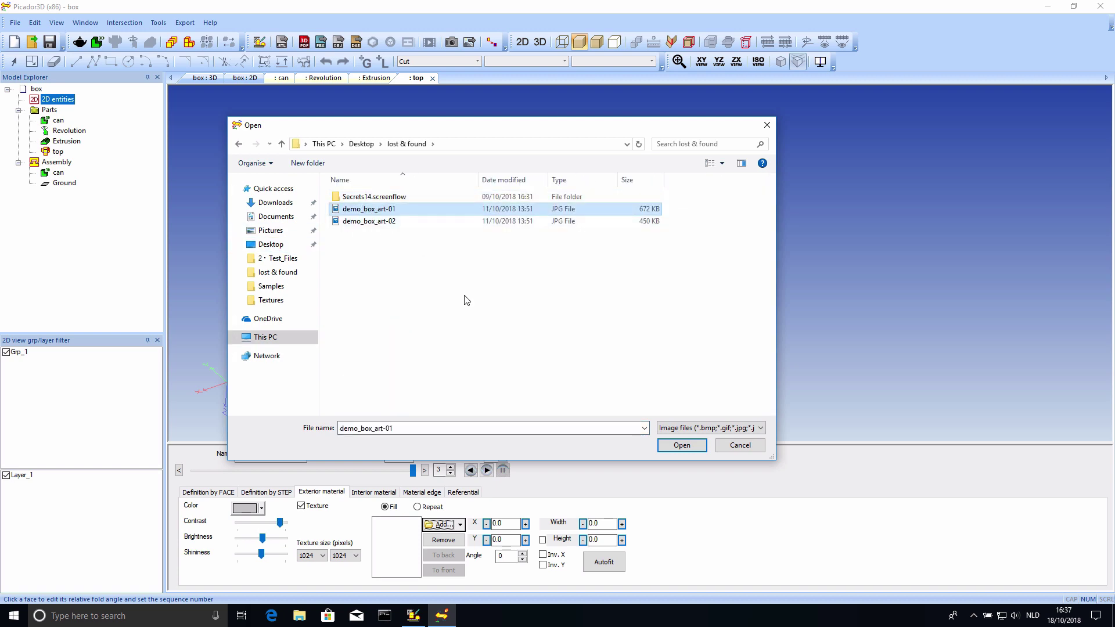
{"action": "left_click", "coordinate": [683, 447]}
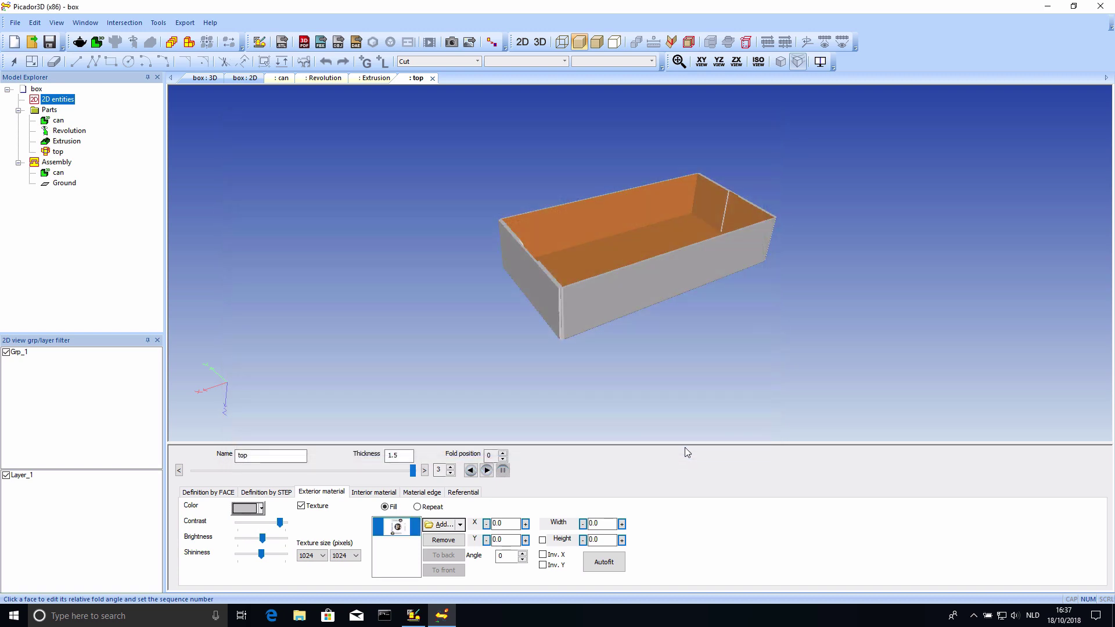
{"action": "left_click_drag", "start_coordinate": [594, 311], "coordinate": [618, 204]}
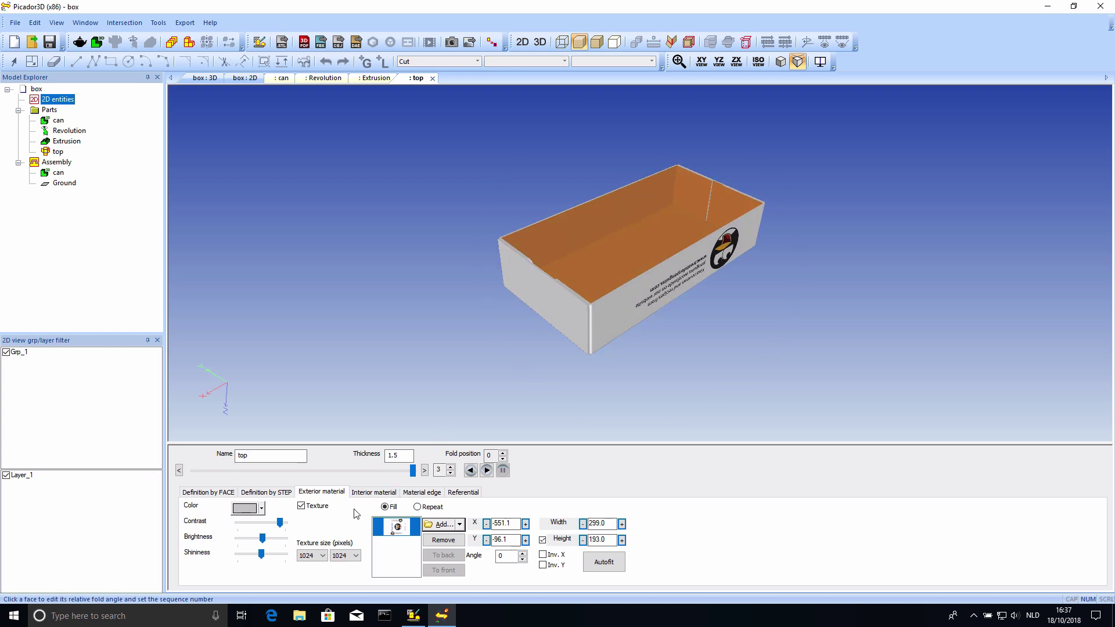
- Enable a texture on the top's interior material and add carton_t from the C:\wpicador\Bin8_3D\Textures folder
{"action": "left_click", "coordinate": [371, 494]}
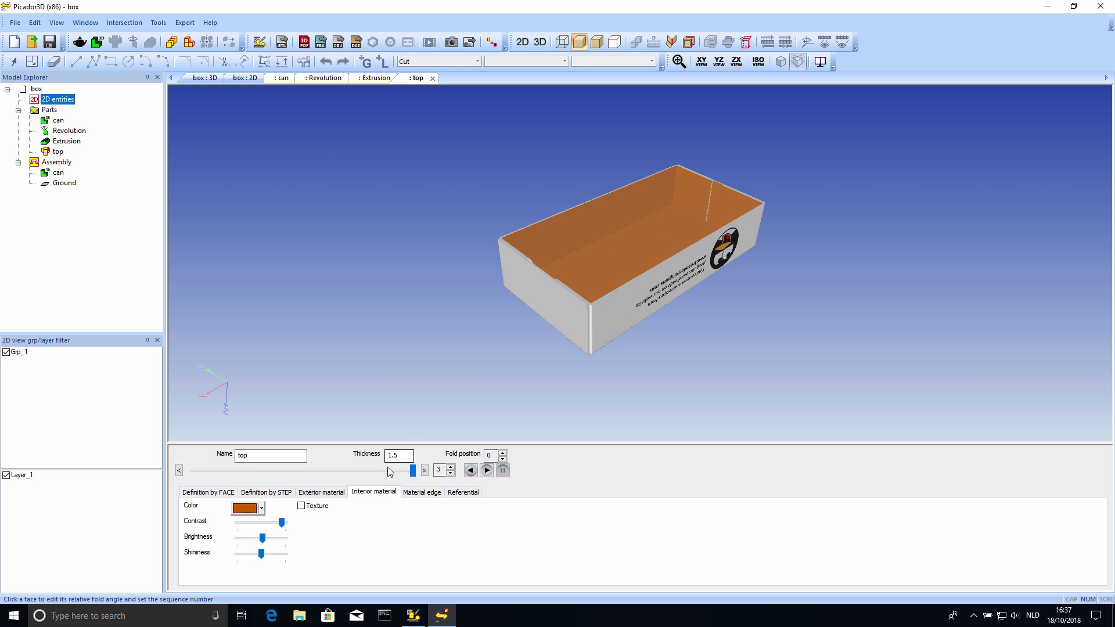
{"action": "left_click", "coordinate": [301, 507]}
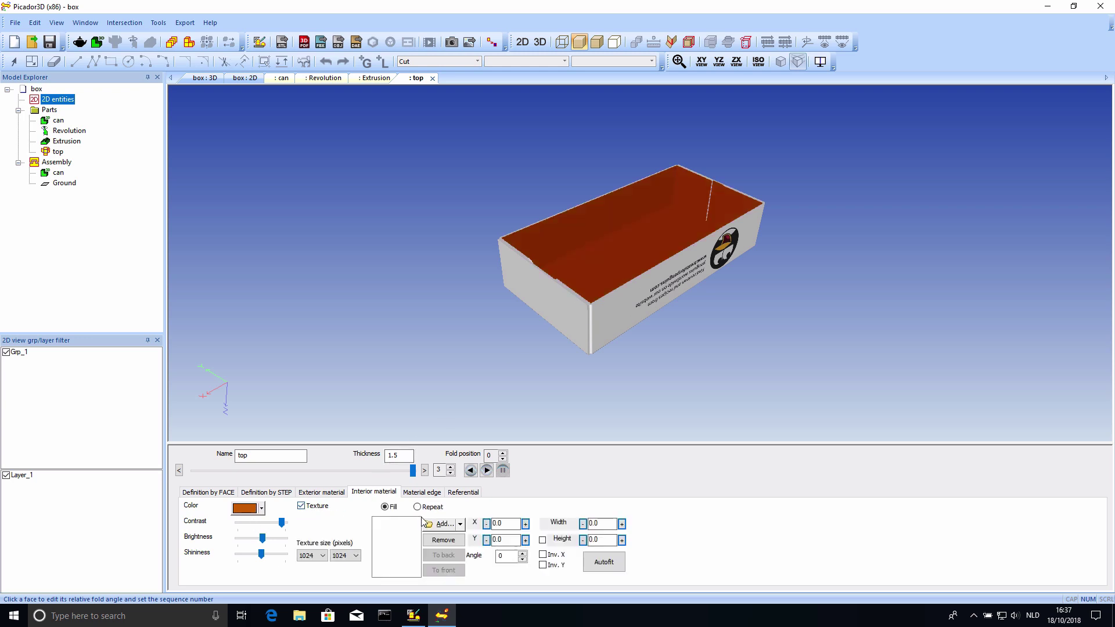
{"action": "left_click", "coordinate": [434, 526]}
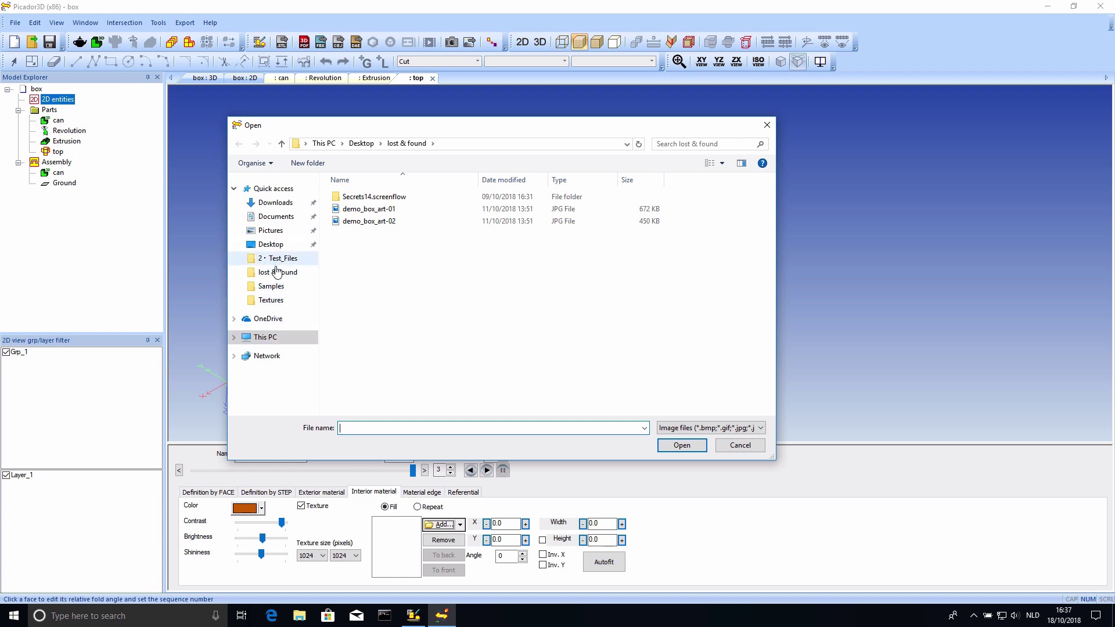
{"action": "left_click", "coordinate": [268, 338]}
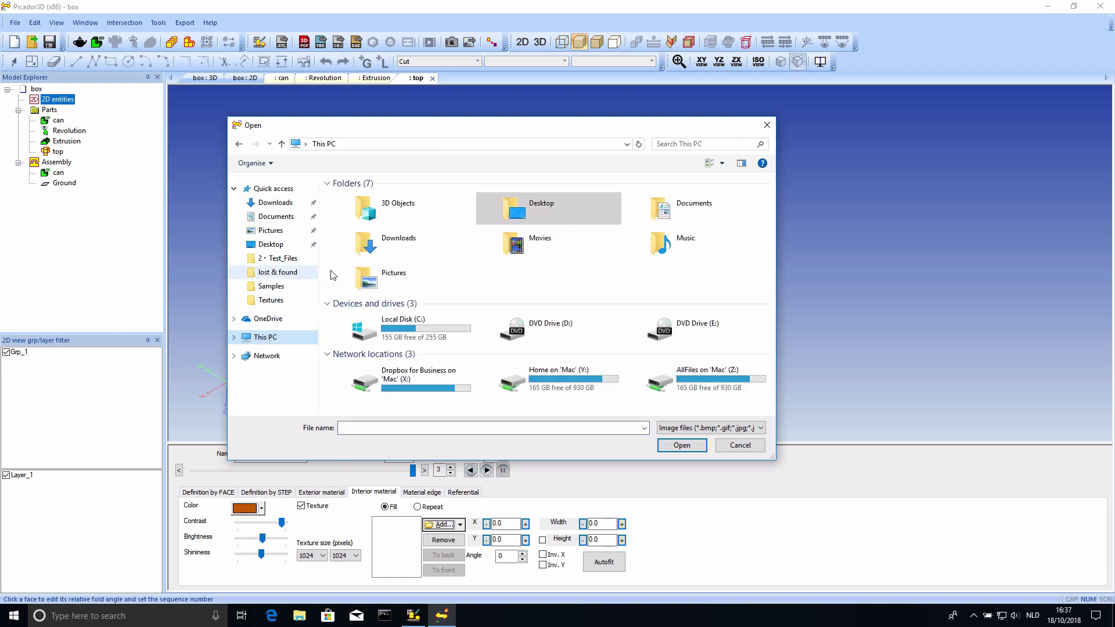
{"action": "double_click", "coordinate": [414, 331]}
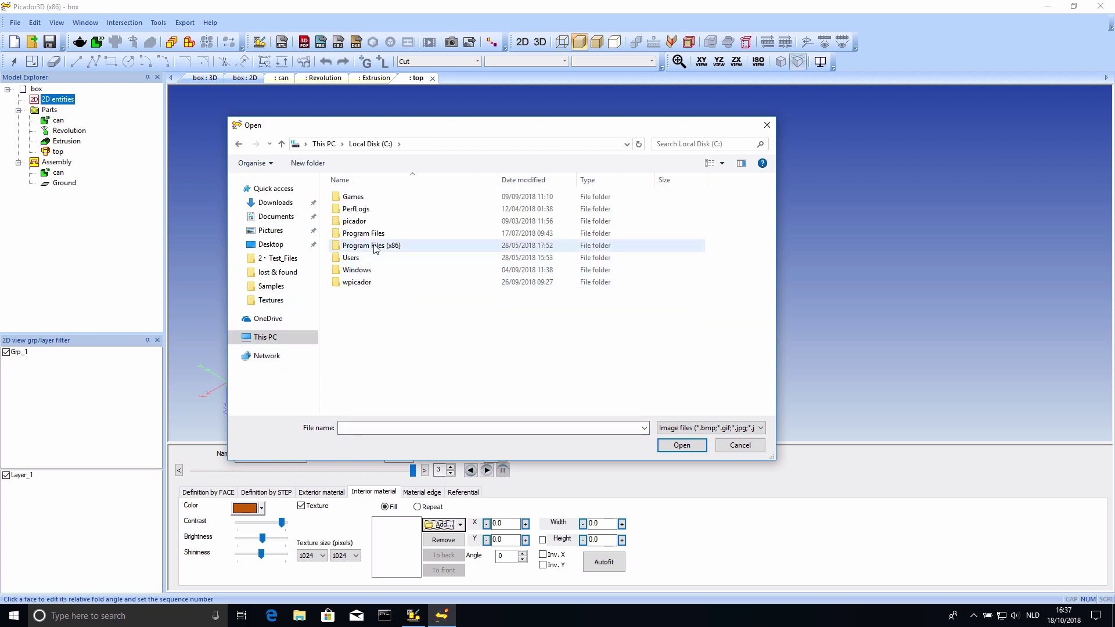
{"action": "double_click", "coordinate": [358, 283]}
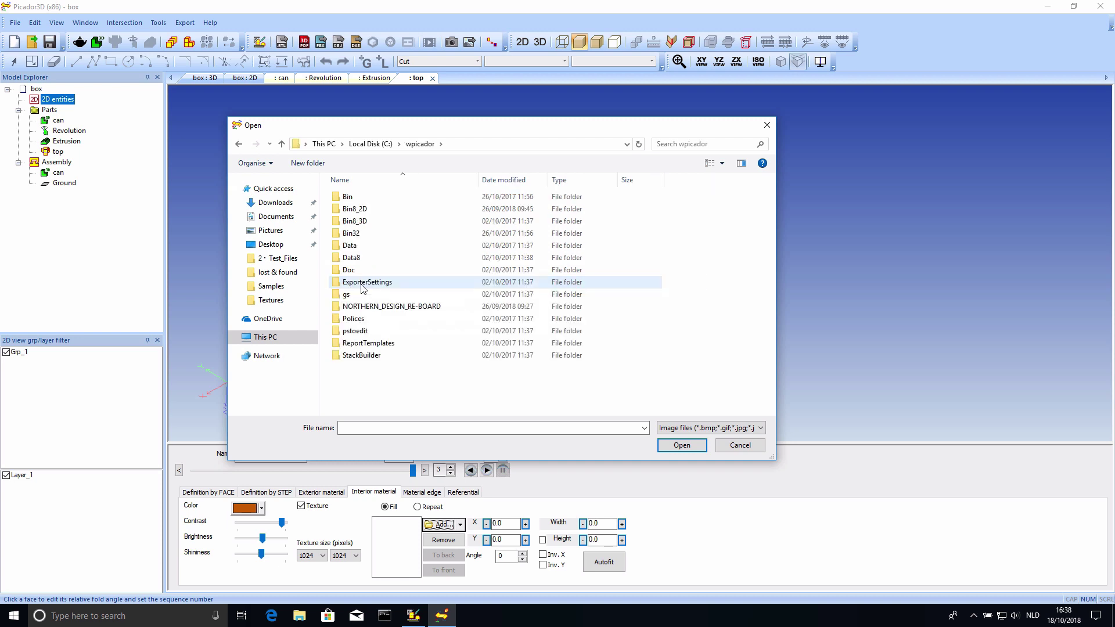
{"action": "double_click", "coordinate": [355, 221]}
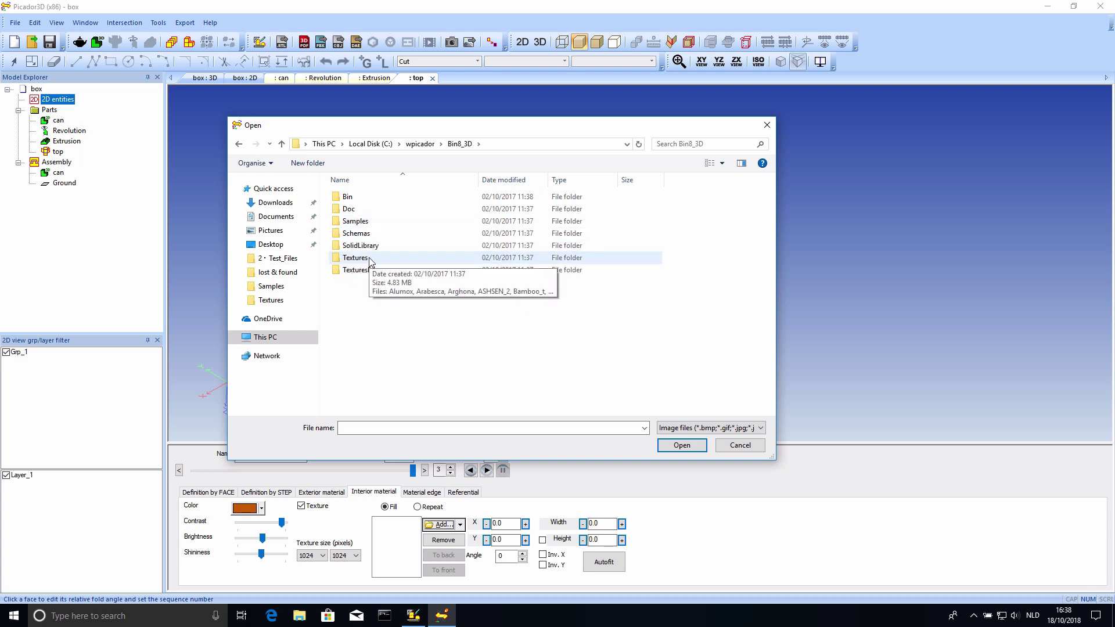
{"action": "double_click", "coordinate": [356, 258]}
{"action": "left_click_drag", "start_coordinate": [773, 244], "coordinate": [768, 273]}
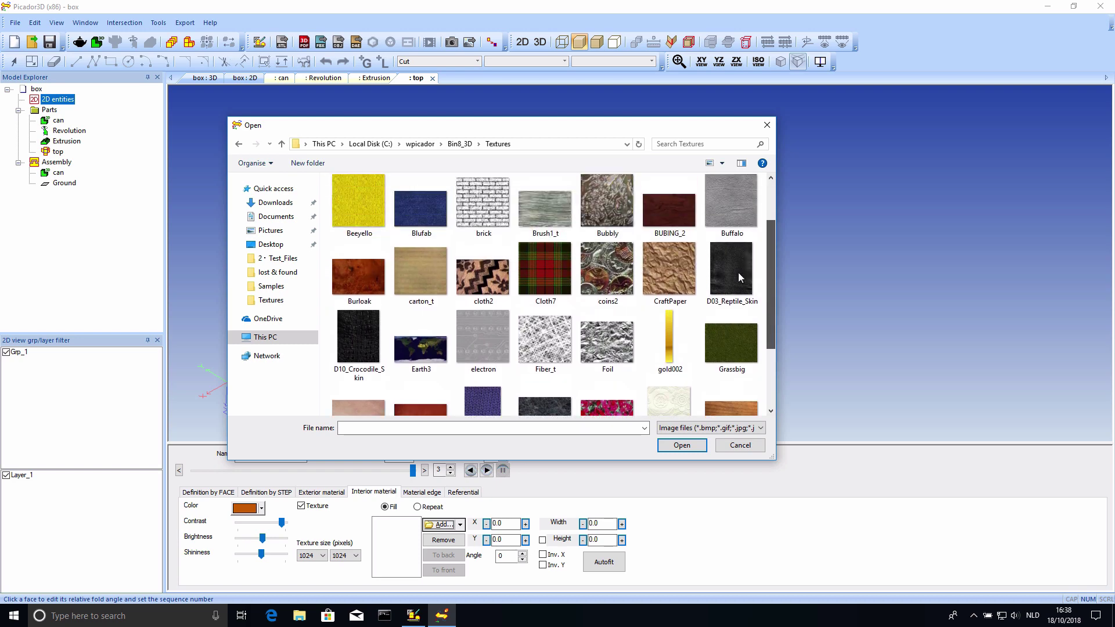
{"action": "left_click", "coordinate": [444, 273]}
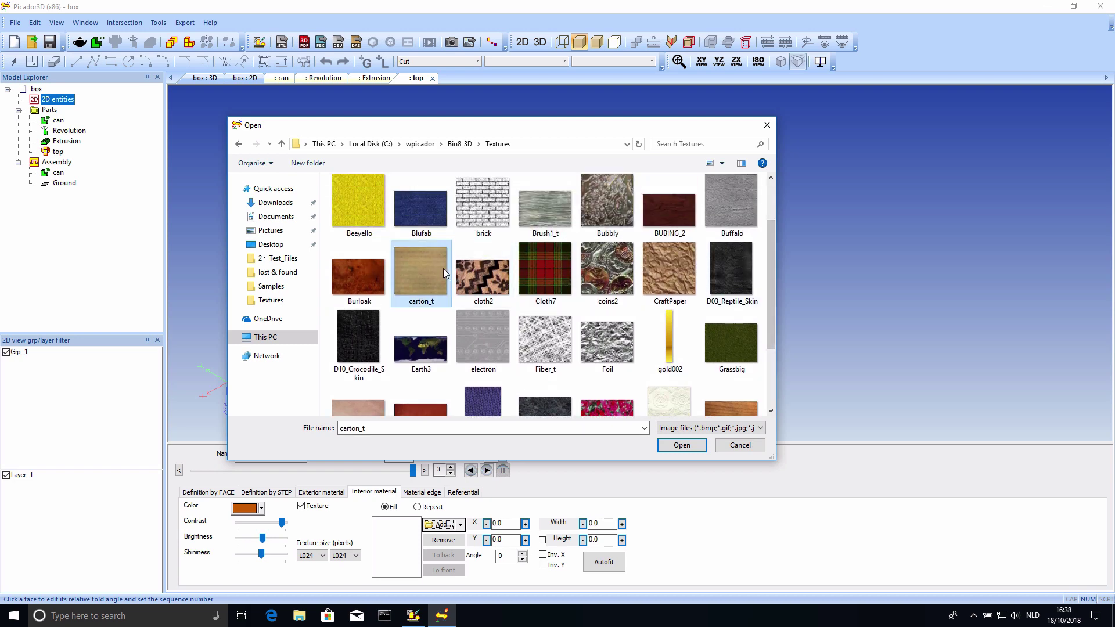
{"action": "left_click", "coordinate": [682, 446]}
{"action": "mouse_move", "coordinate": [659, 227]}
{"action": "left_mouse_down"}
{"action": "mouse_move", "coordinate": [690, 319]}
{"action": "mouse_move", "coordinate": [572, 352]}
{"action": "mouse_move", "coordinate": [636, 325]}
{"action": "mouse_move", "coordinate": [684, 351]}
{"action": "mouse_move", "coordinate": [672, 351]}
{"action": "mouse_move", "coordinate": [639, 281]}
{"action": "mouse_move", "coordinate": [651, 197]}
{"action": "mouse_move", "coordinate": [672, 257]}
{"action": "mouse_move", "coordinate": [653, 236]}
{"action": "left_mouse_up"}
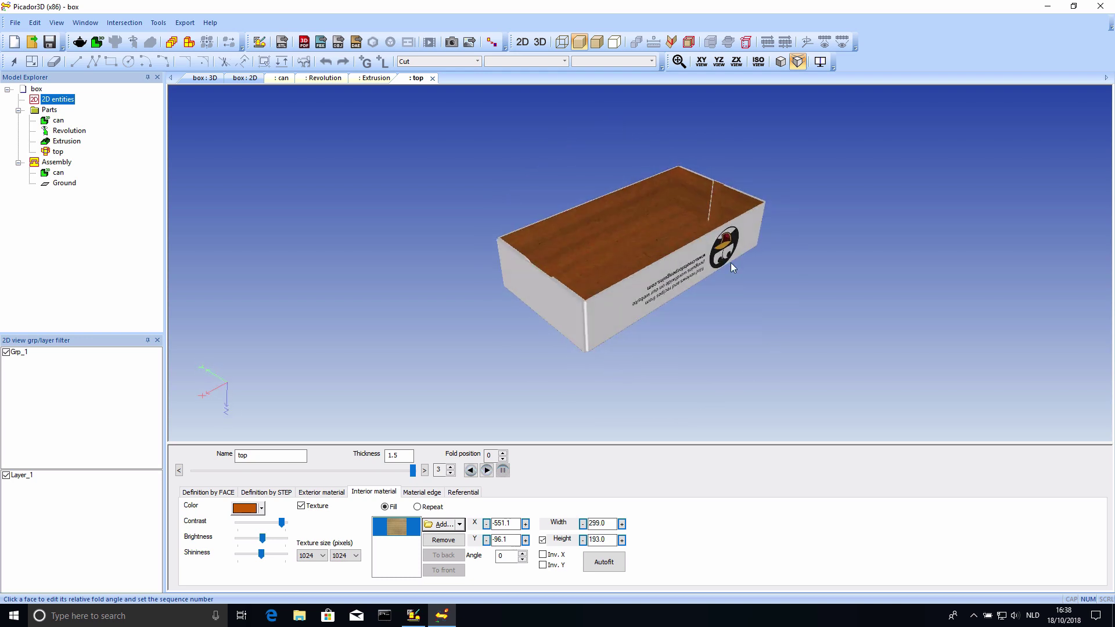
- Switch the top's material edge from color to the corrugated texture with direction Y, and inspect the box edges from several angles
{"action": "left_click", "coordinate": [436, 494]}
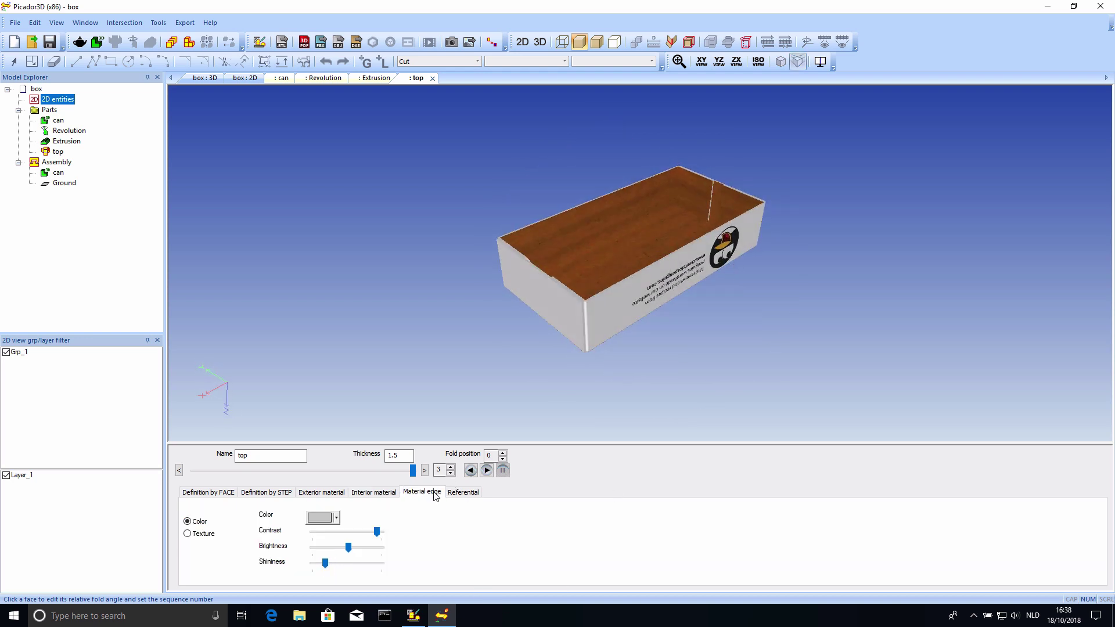
{"action": "left_click", "coordinate": [187, 534]}
{"action": "mouse_move", "coordinate": [642, 319]}
{"action": "left_mouse_down"}
{"action": "mouse_move", "coordinate": [602, 393]}
{"action": "mouse_move", "coordinate": [584, 400]}
{"action": "mouse_move", "coordinate": [588, 368]}
{"action": "mouse_move", "coordinate": [633, 332]}
{"action": "left_mouse_up"}
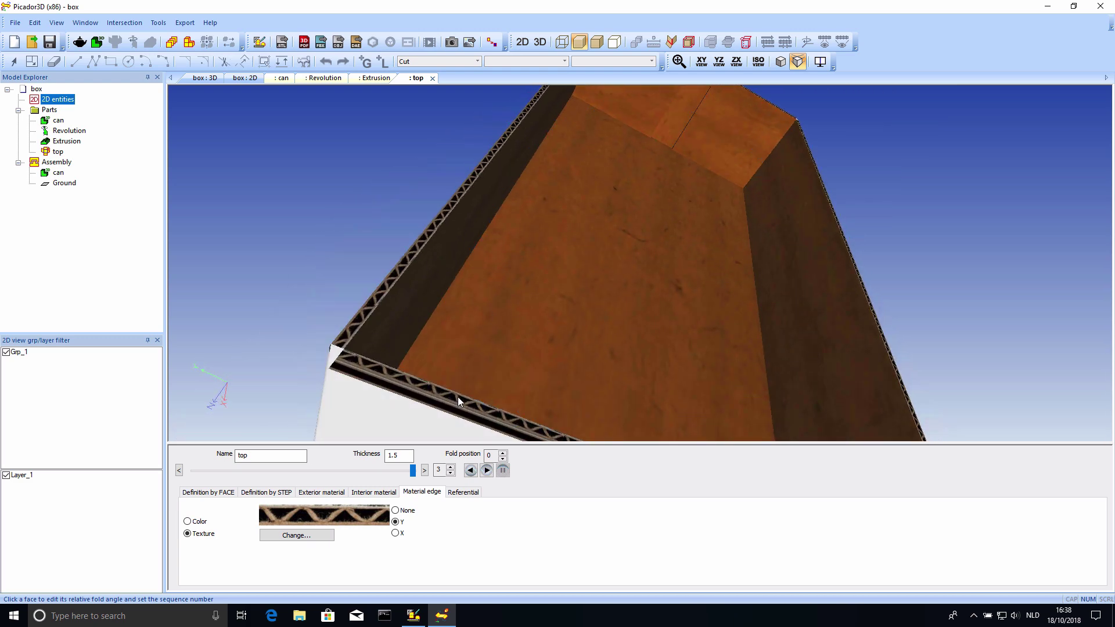
{"action": "left_click_drag", "start_coordinate": [427, 310], "coordinate": [476, 443]}
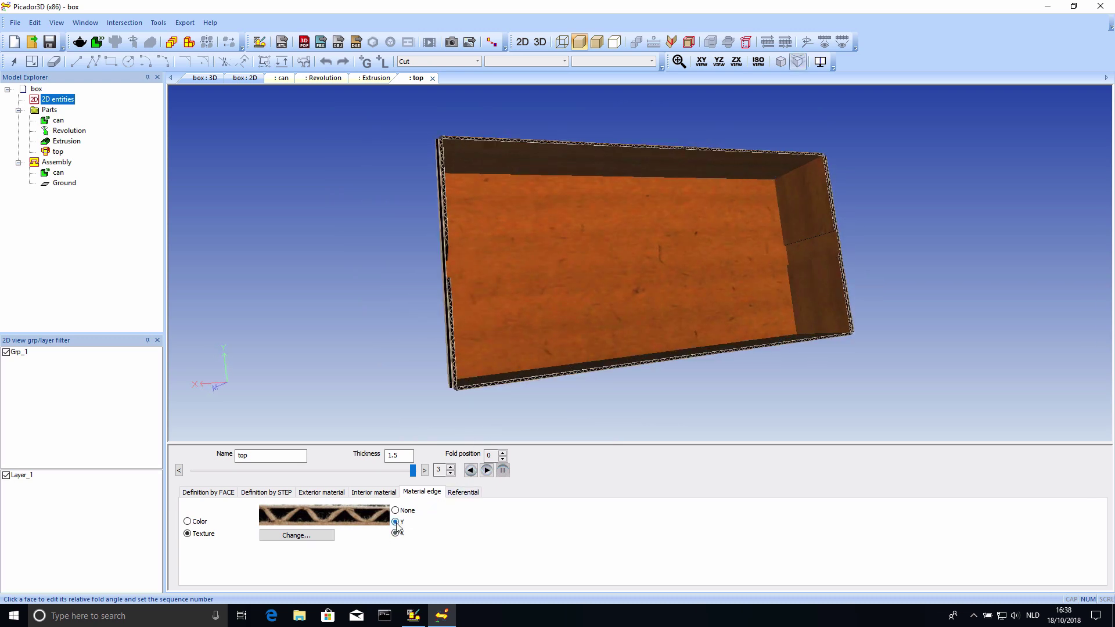
{"action": "left_click_drag", "start_coordinate": [644, 390], "coordinate": [487, 326]}
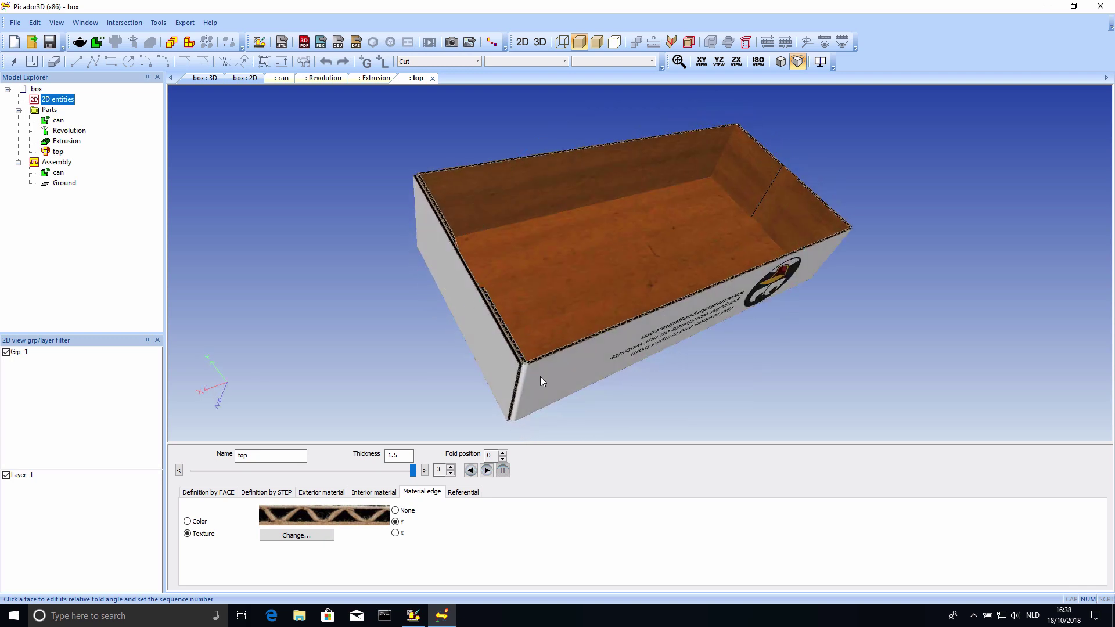
{"action": "left_click_drag", "start_coordinate": [540, 376], "coordinate": [504, 421]}
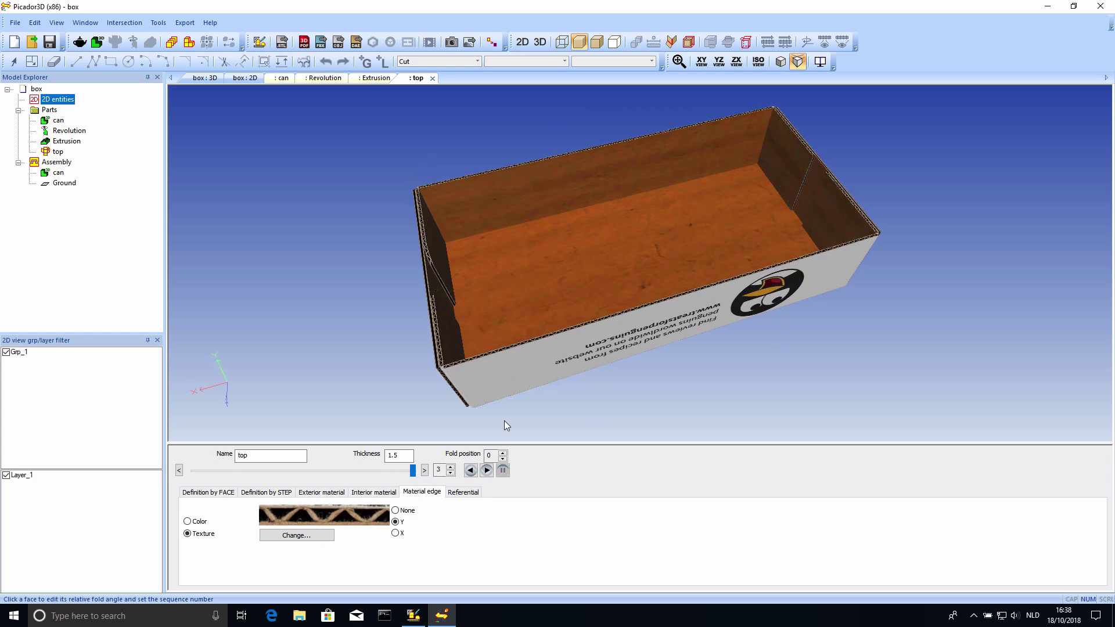
- Show the top's referential settings and inspect its local axes on the folded box
{"action": "left_click", "coordinate": [476, 492]}
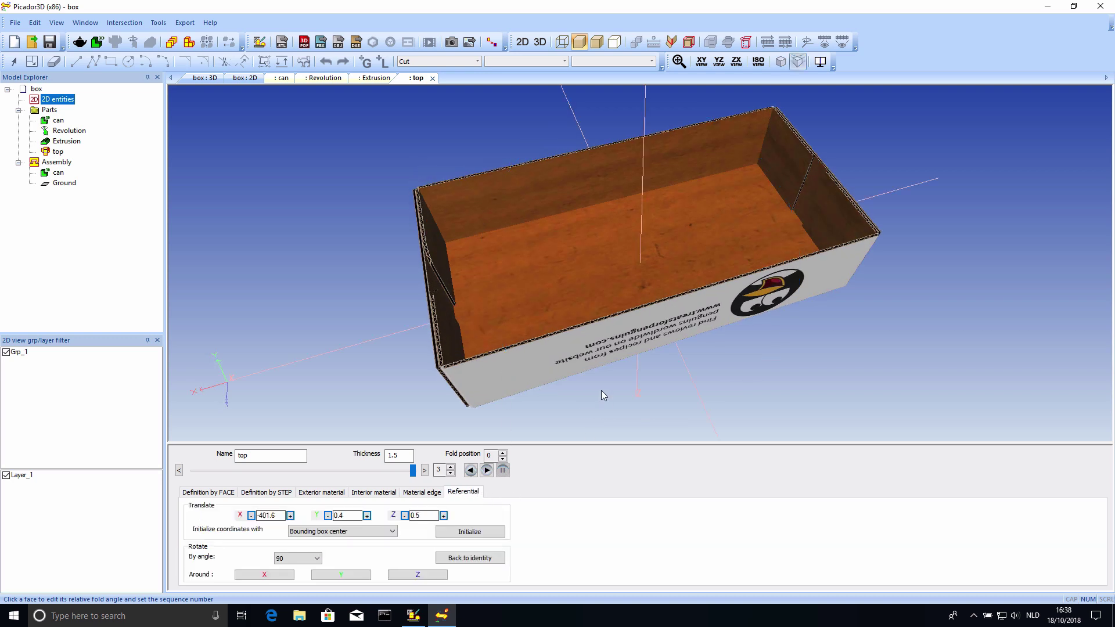
{"action": "left_click_drag", "start_coordinate": [601, 390], "coordinate": [667, 285]}
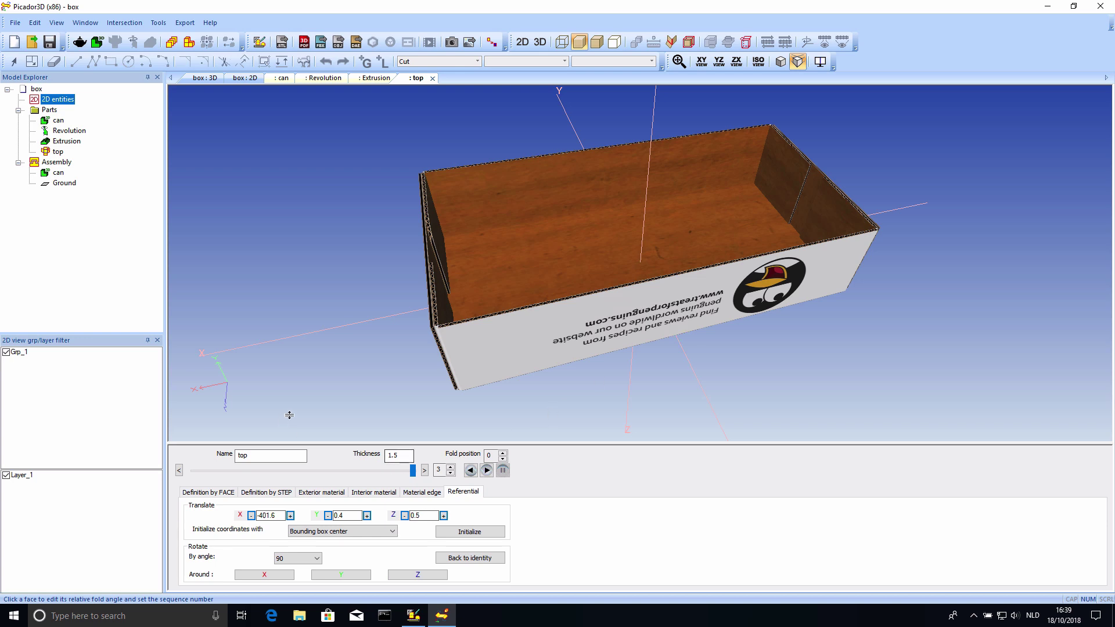
- From the 2D entities, create a foldable solid named bottom from group Grp_1, using the bounding box center as local referential origin
{"action": "double_click", "coordinate": [66, 102]}
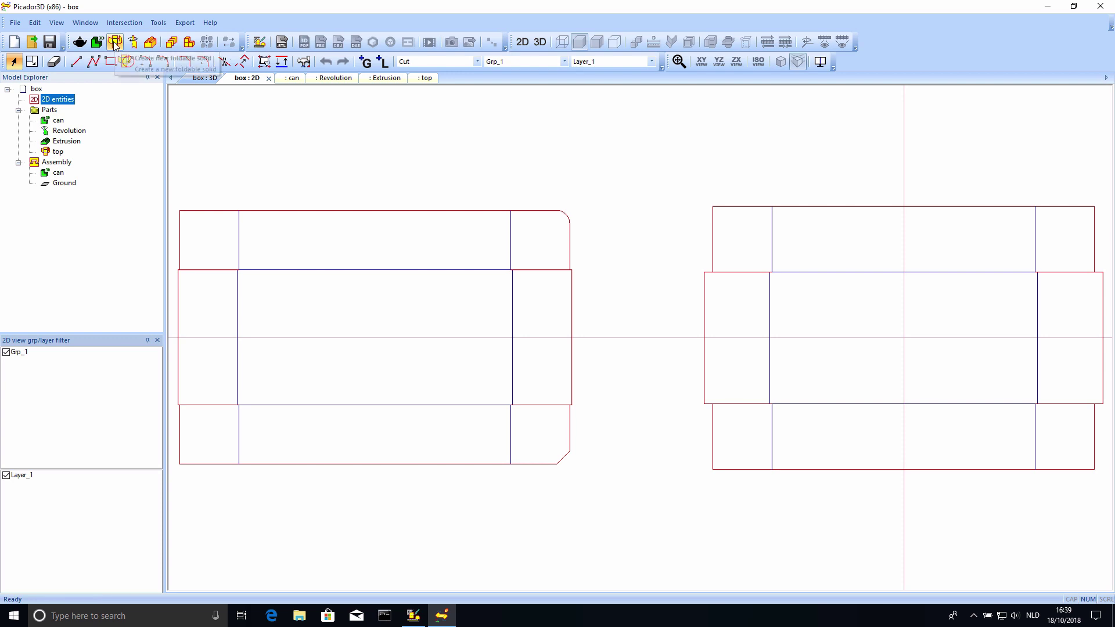
{"action": "left_click", "coordinate": [114, 43]}
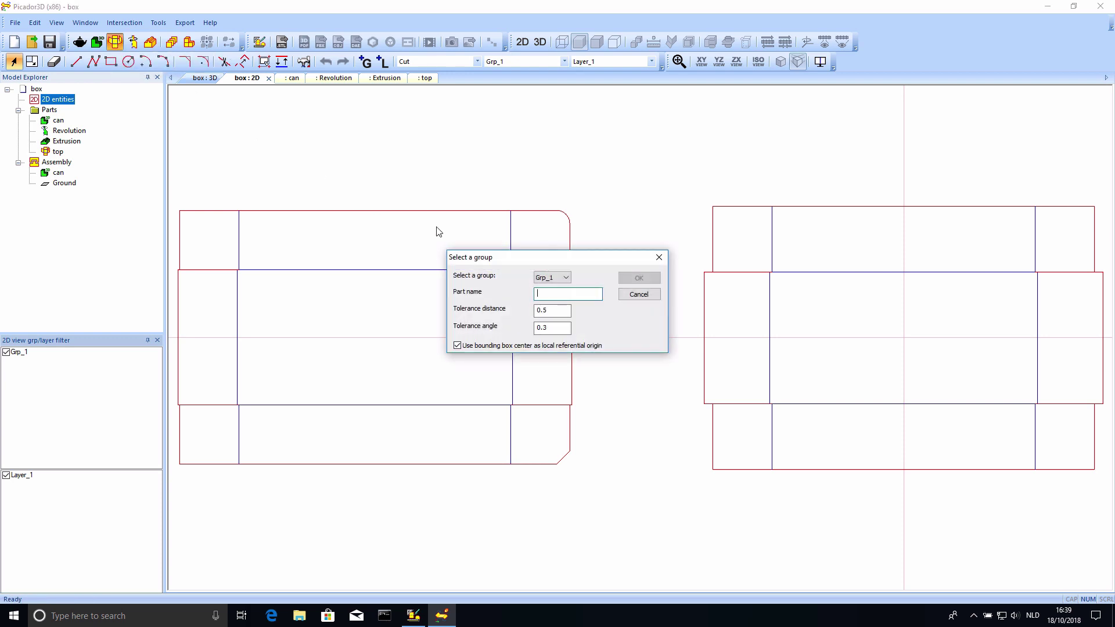
{"action": "type", "text": "bottom"}
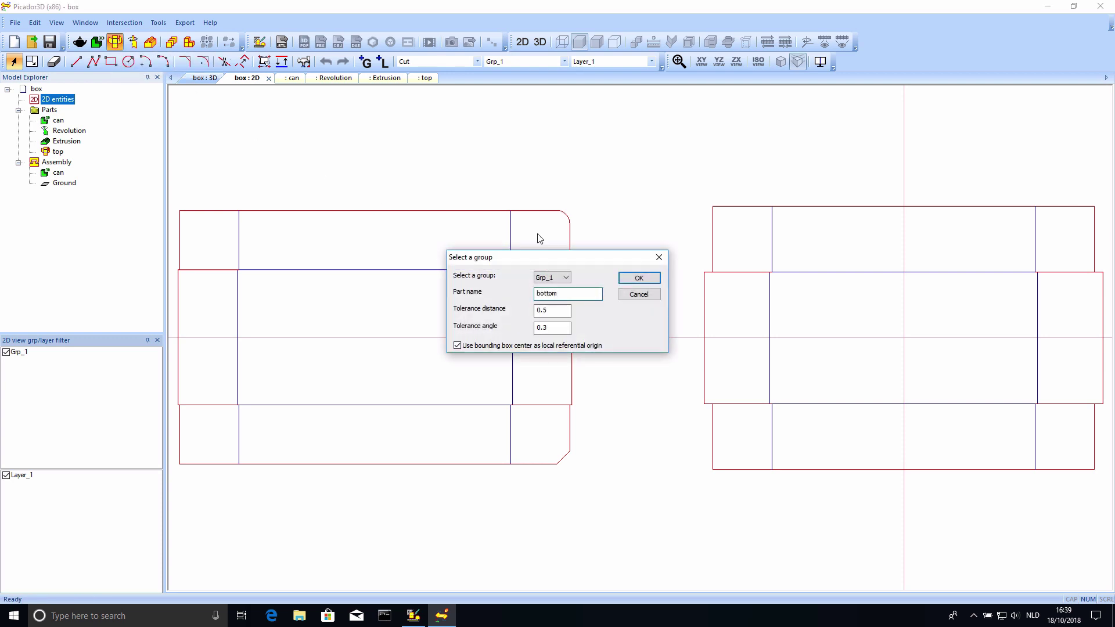
{"action": "left_click", "coordinate": [637, 278]}
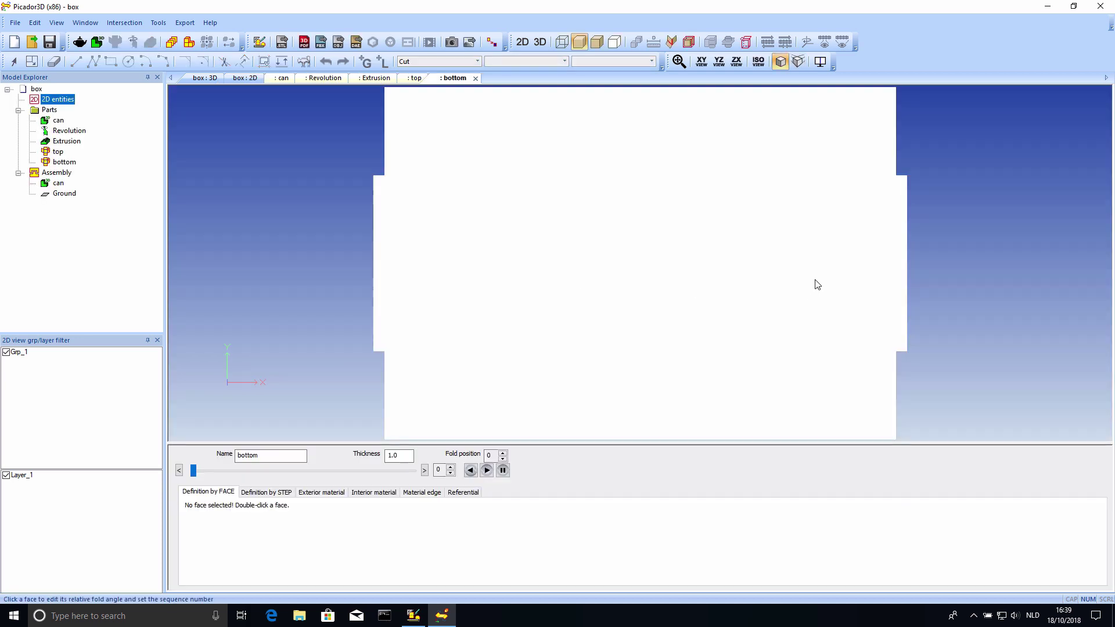
- Show the interior side of the bottom in perspective, shaded with its edges and fold lines
{"action": "middle_click_drag", "start_coordinate": [813, 281], "coordinate": [650, 202]}
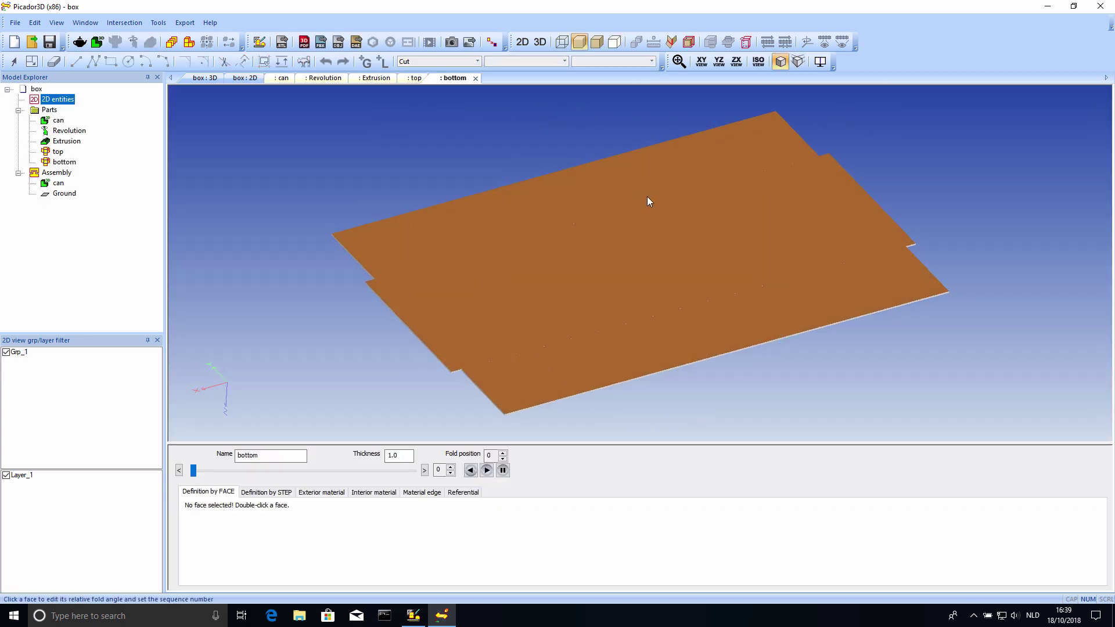
{"action": "left_click", "coordinate": [799, 61]}
{"action": "left_click", "coordinate": [596, 42]}
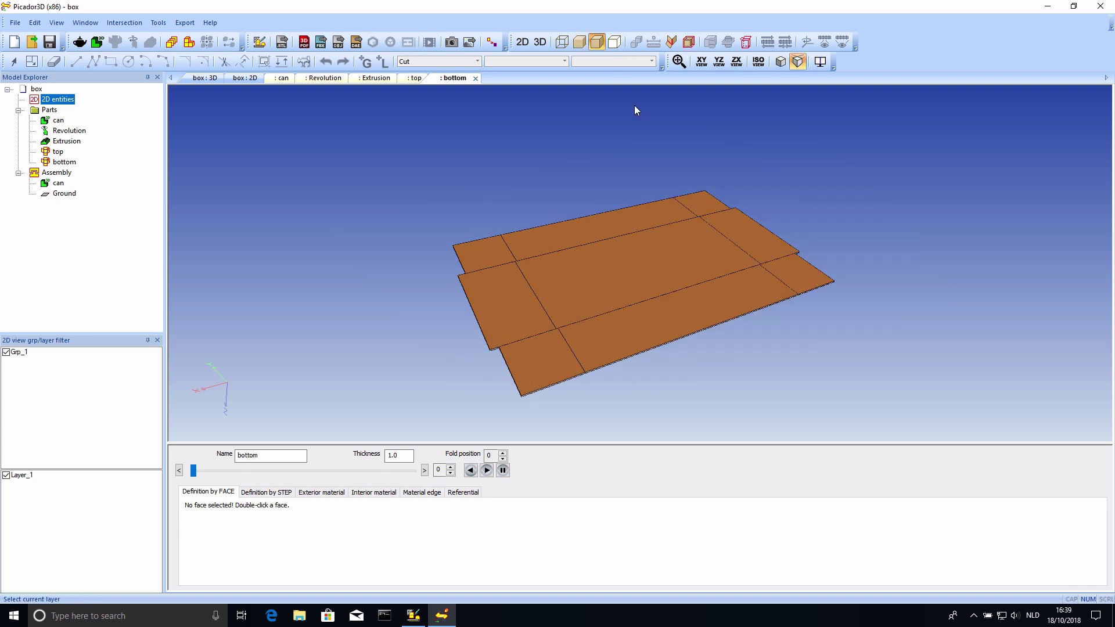
{"action": "middle_click_drag", "start_coordinate": [715, 244], "coordinate": [580, 279]}
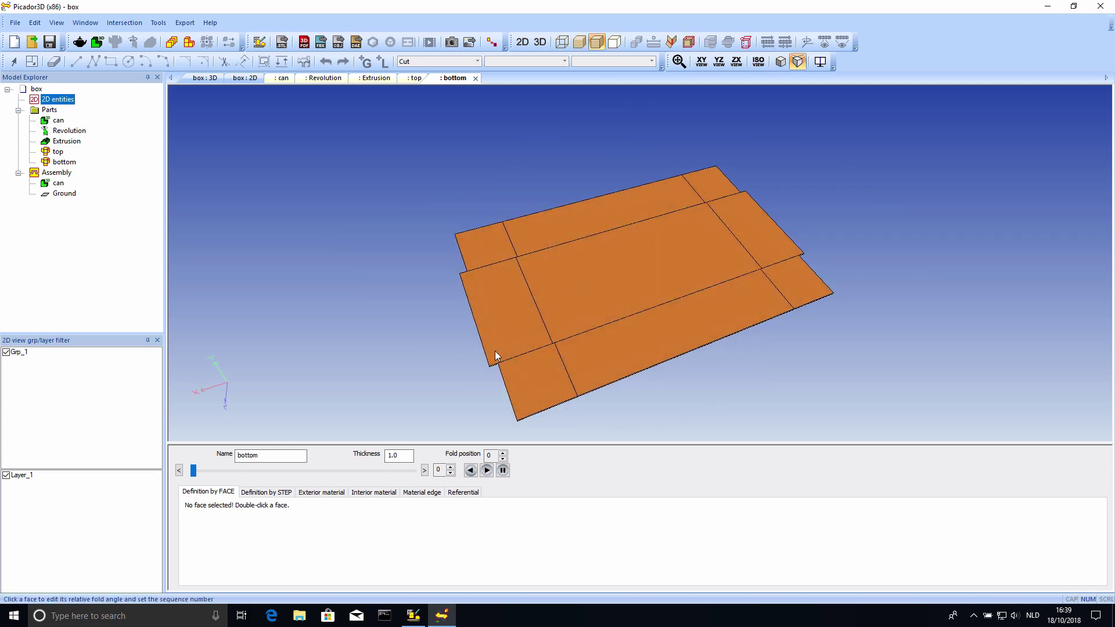
- Fold the bottom completely and set its material thickness to 1.5
{"action": "left_click_drag", "start_coordinate": [193, 472], "coordinate": [413, 470]}
{"action": "left_click", "coordinate": [401, 452]}
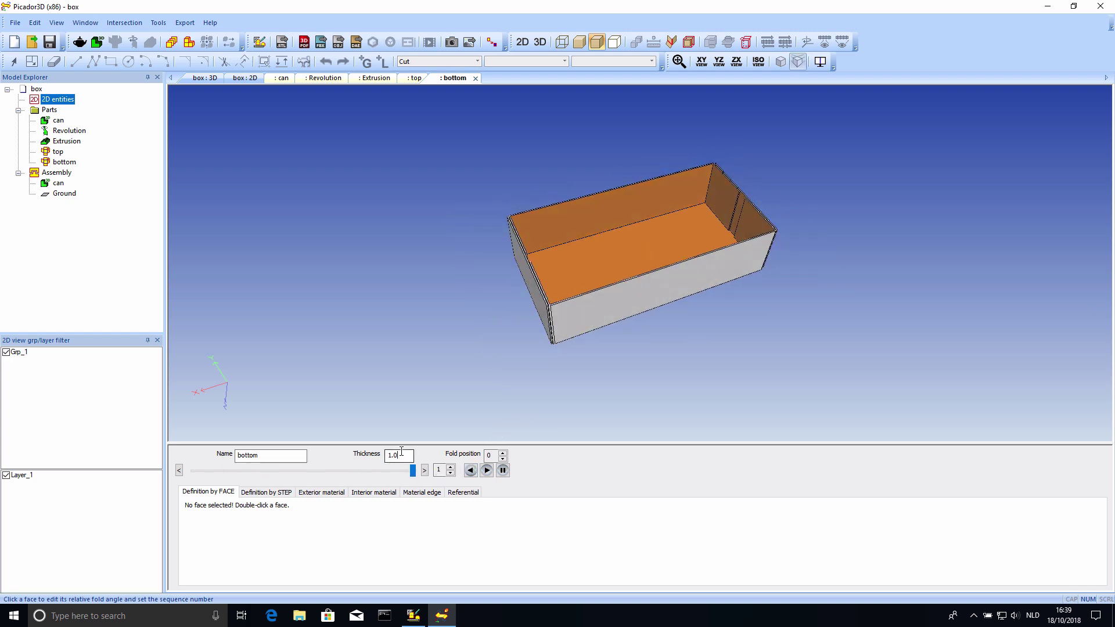
{"action": "key", "text": "BackSpace"}
{"action": "type", "text": "5"}
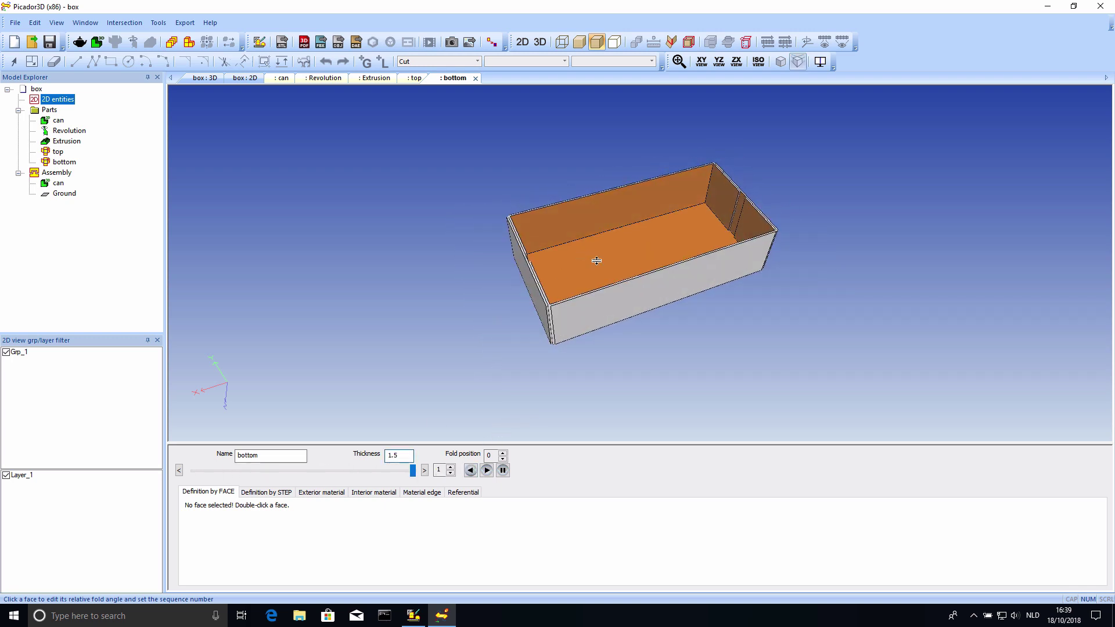
{"action": "middle_click_drag", "start_coordinate": [596, 260], "coordinate": [615, 294]}
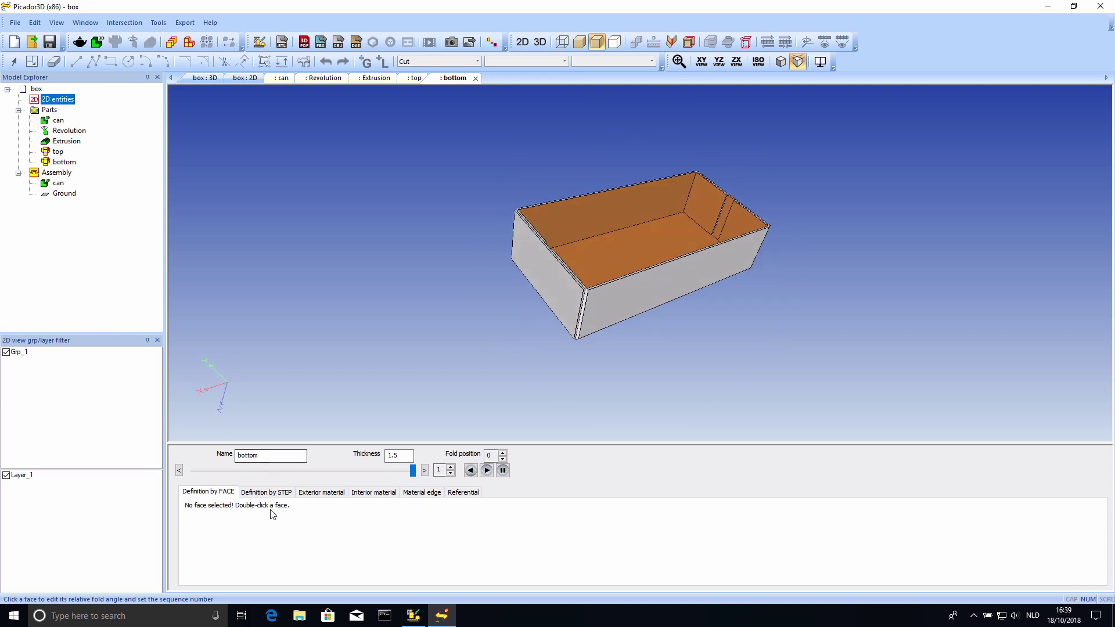
- Enable a texture on the bottom's exterior material and add demo_box_art-02 from the lost & found folder on the Desktop
{"action": "left_click", "coordinate": [314, 495]}
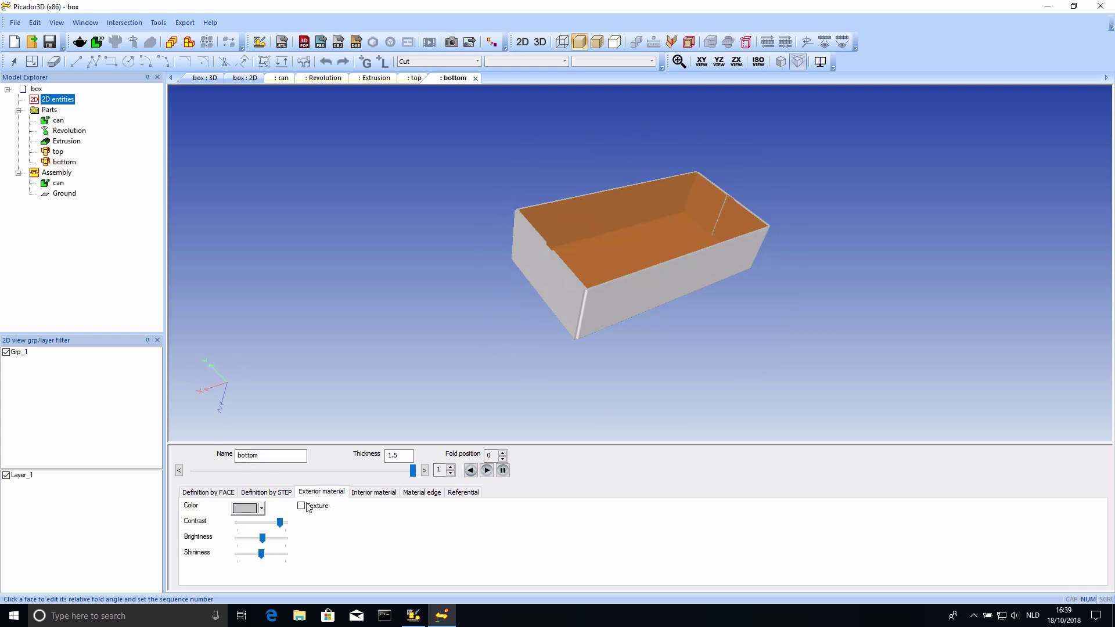
{"action": "left_click", "coordinate": [301, 507]}
{"action": "left_click", "coordinate": [442, 524]}
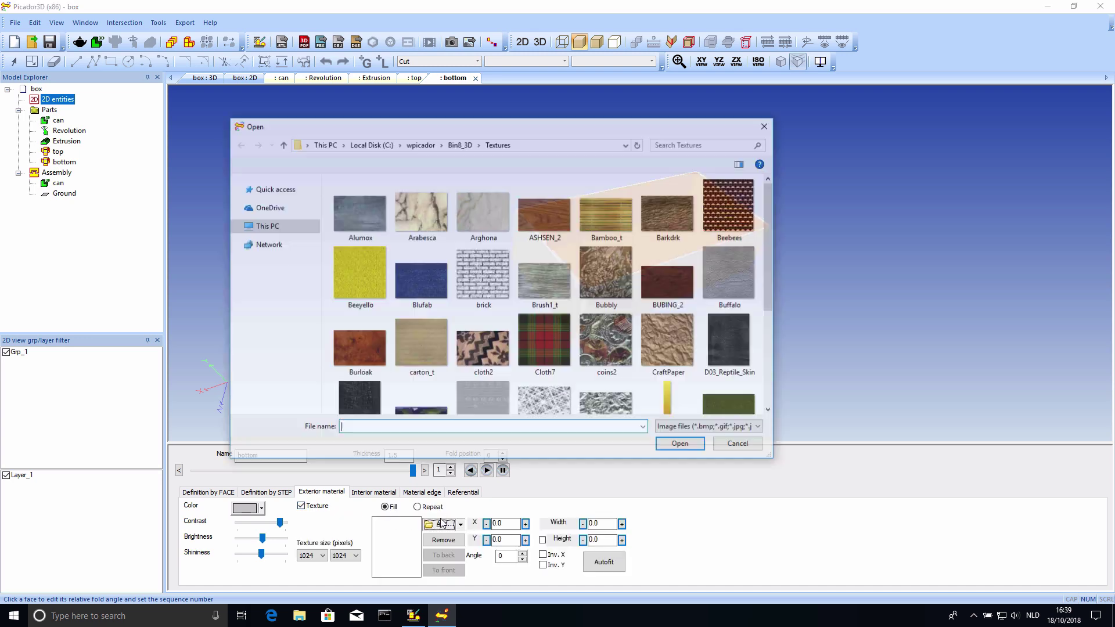
{"action": "left_click", "coordinate": [271, 245]}
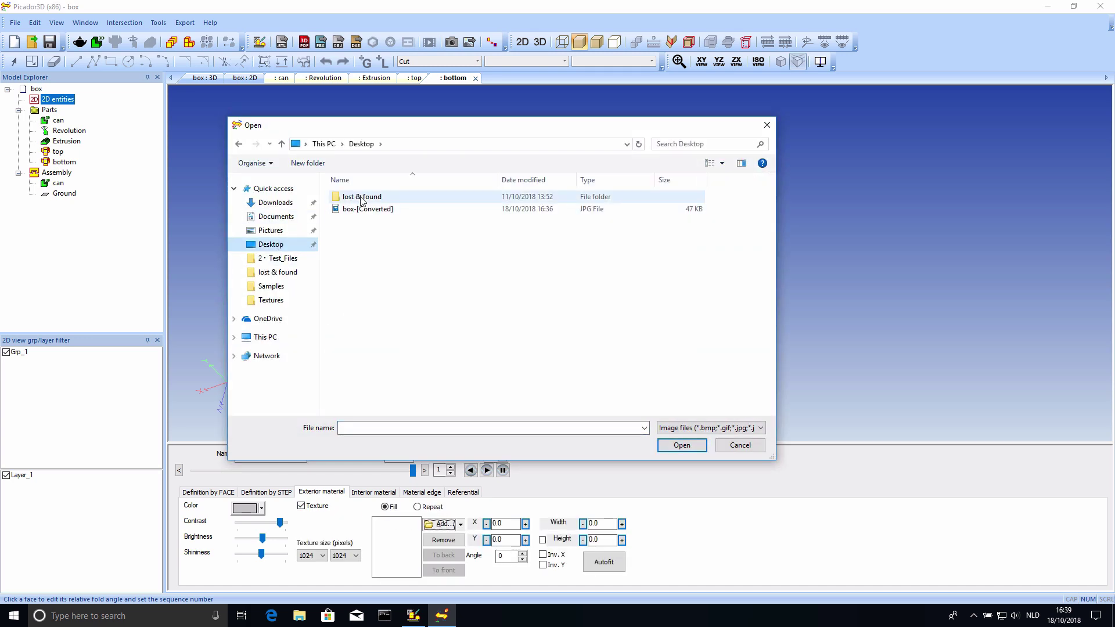
{"action": "double_click", "coordinate": [362, 197]}
{"action": "left_click", "coordinate": [369, 219]}
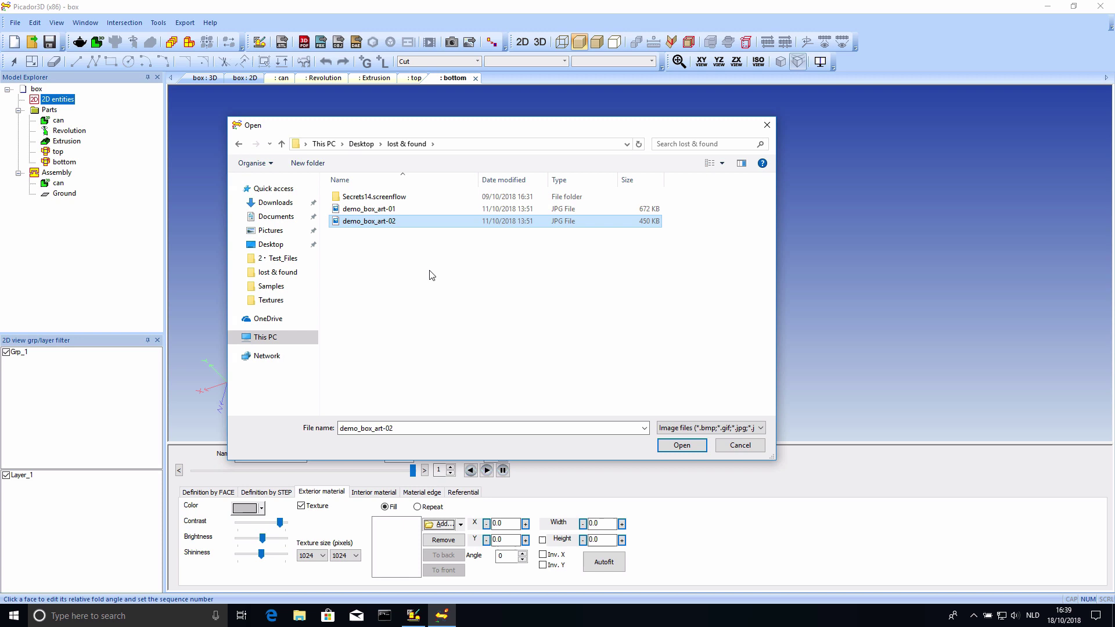
{"action": "left_click", "coordinate": [682, 446]}
{"action": "middle_click_drag", "start_coordinate": [686, 356], "coordinate": [709, 238]}
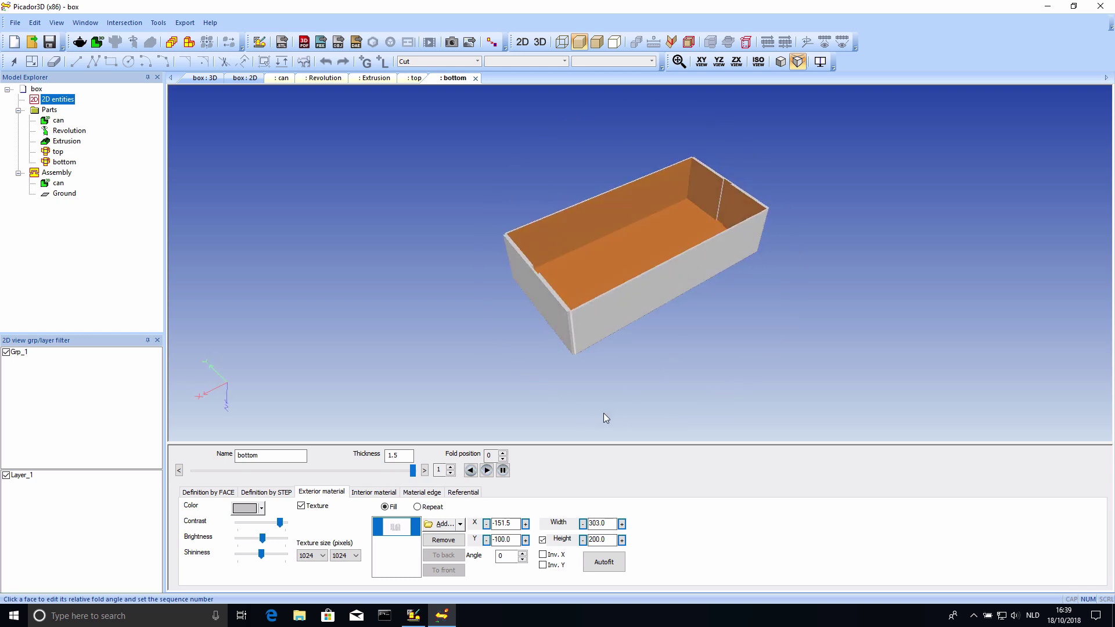
- Enable a texture on the bottom's interior material and add carton_t from the C:\wpicador\Bin8_3D\Textures folder
{"action": "left_click", "coordinate": [381, 494]}
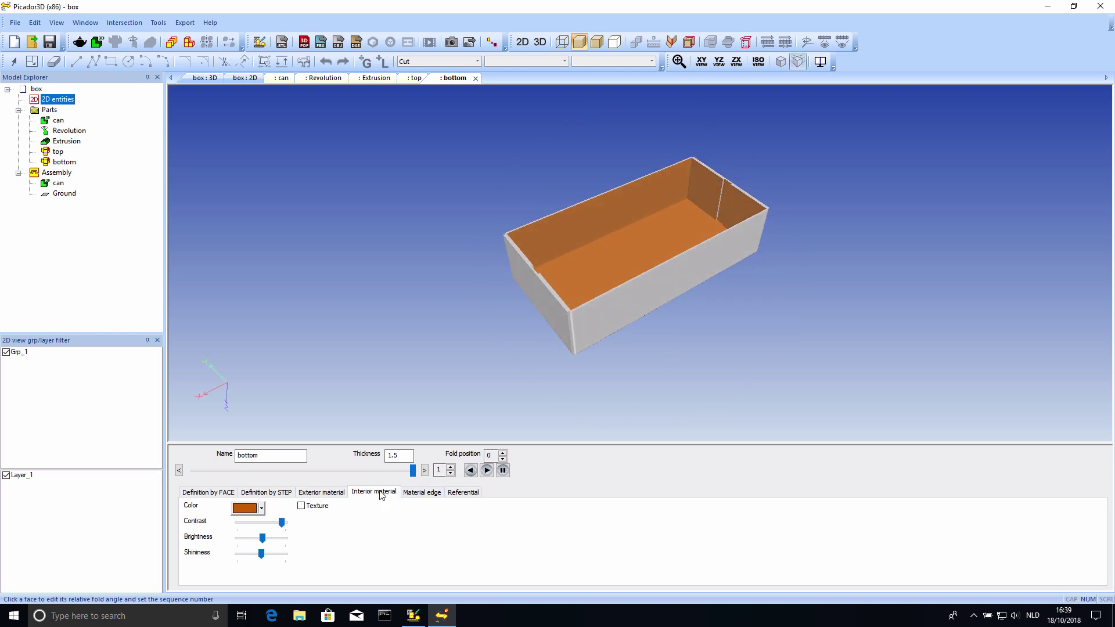
{"action": "left_click", "coordinate": [301, 507]}
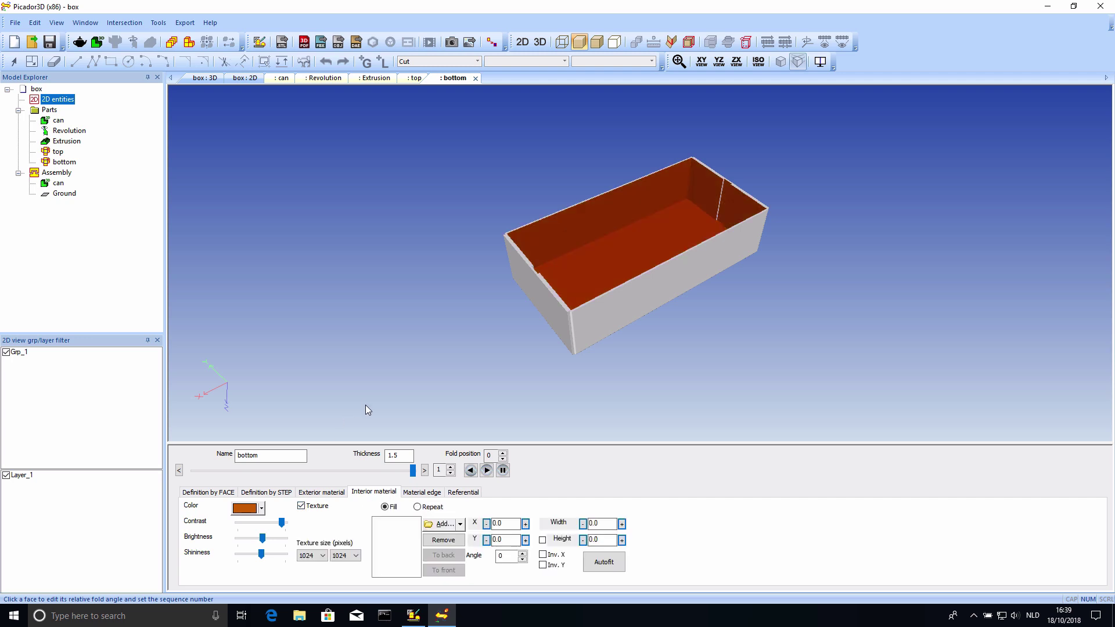
{"action": "left_click", "coordinate": [444, 524]}
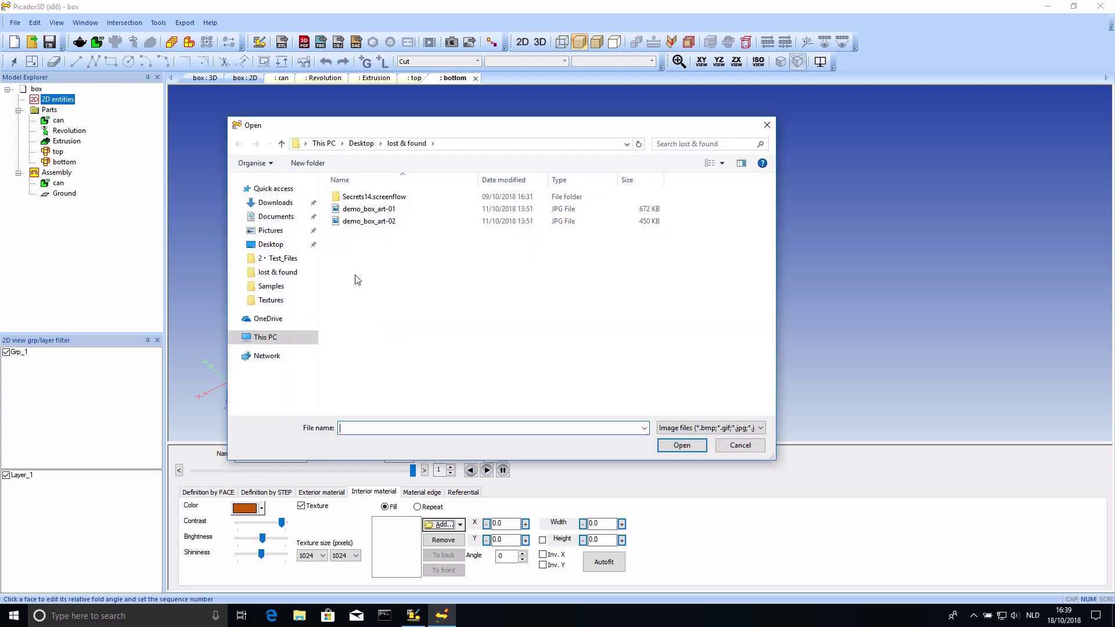
{"action": "left_click", "coordinate": [274, 338]}
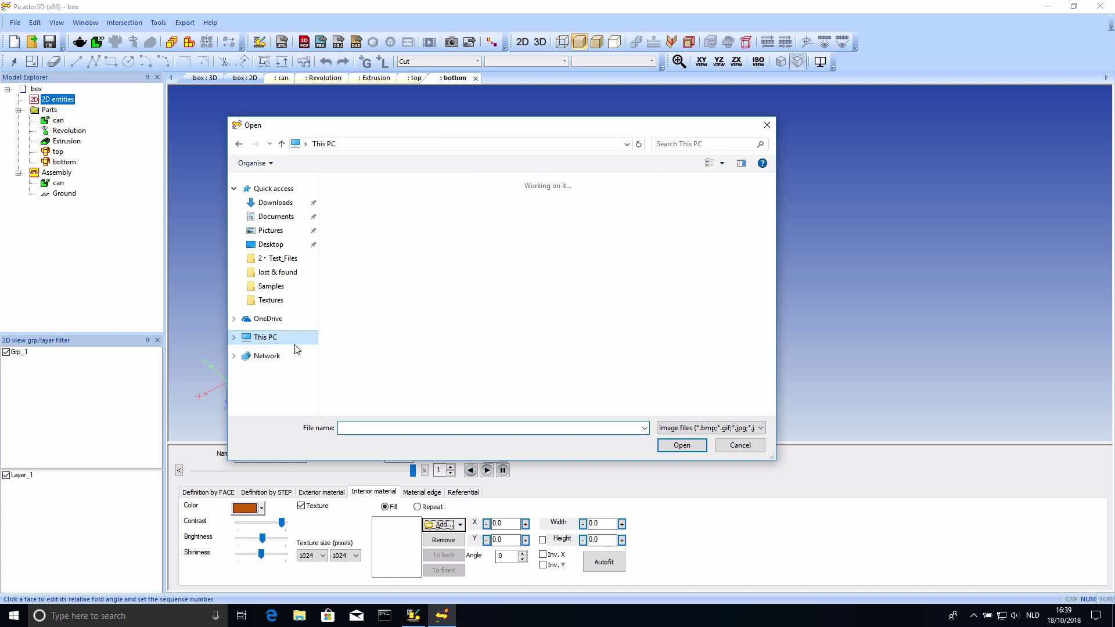
{"action": "double_click", "coordinate": [408, 323]}
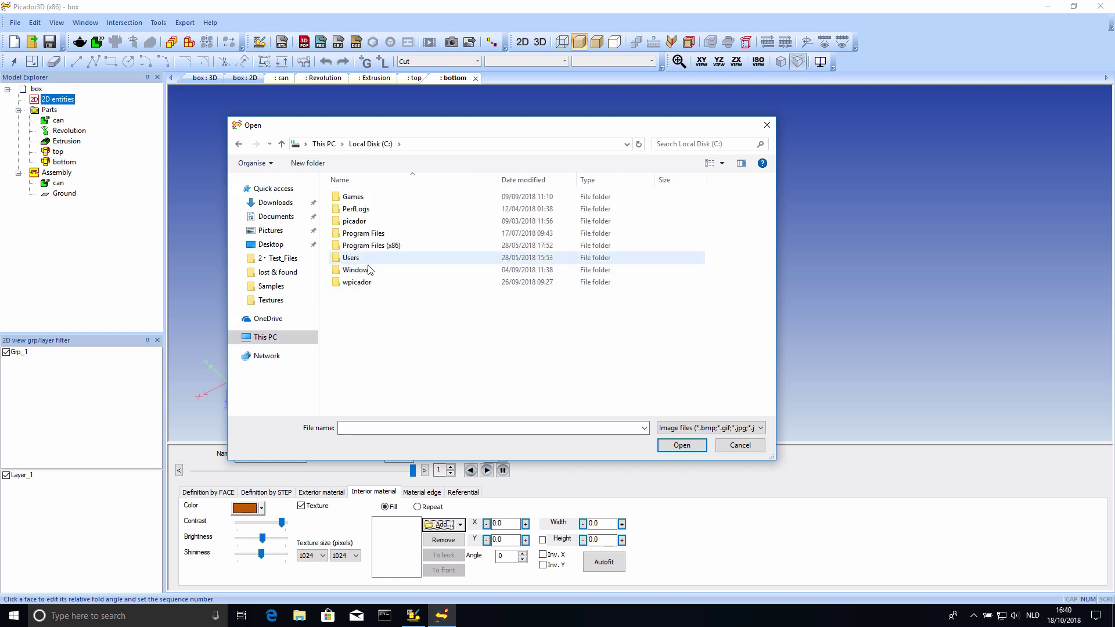
{"action": "double_click", "coordinate": [356, 282]}
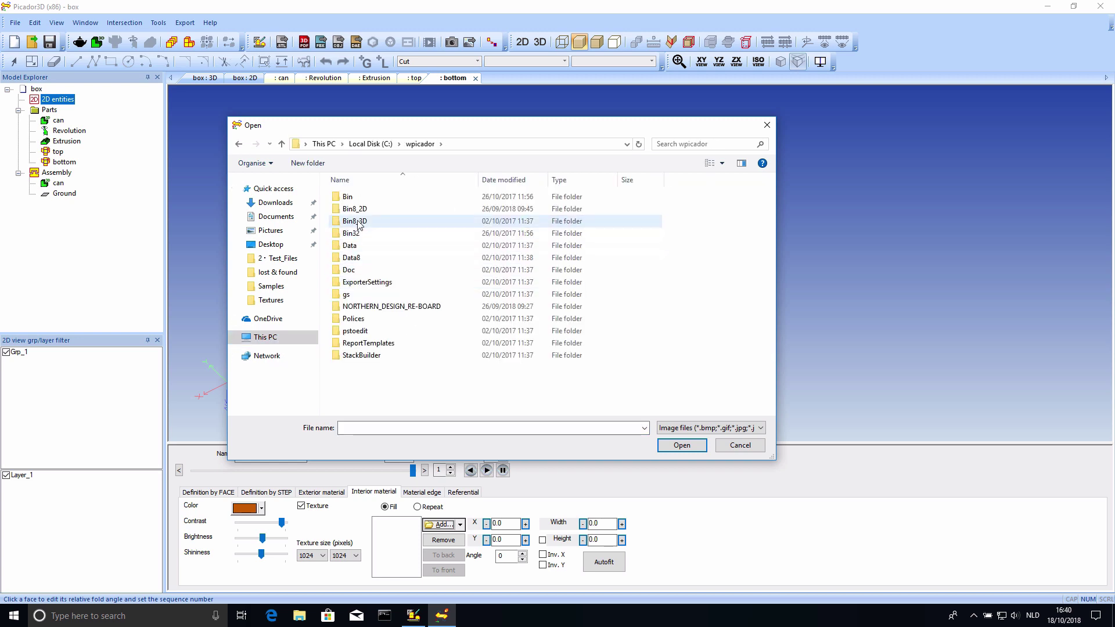
{"action": "double_click", "coordinate": [357, 224]}
{"action": "double_click", "coordinate": [365, 258]}
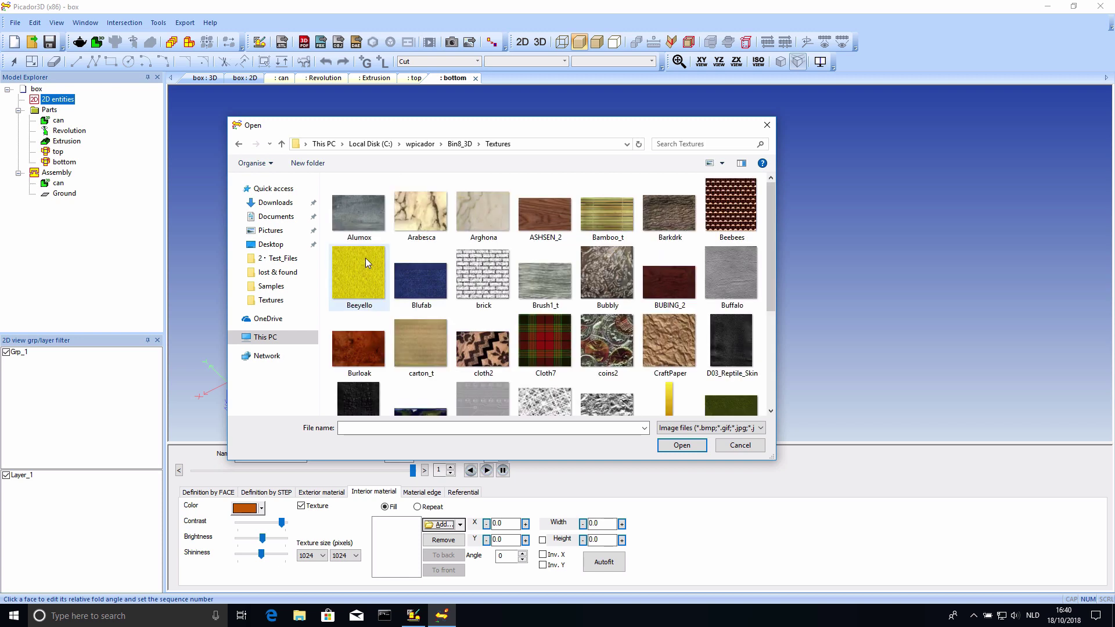
{"action": "left_click", "coordinate": [421, 344]}
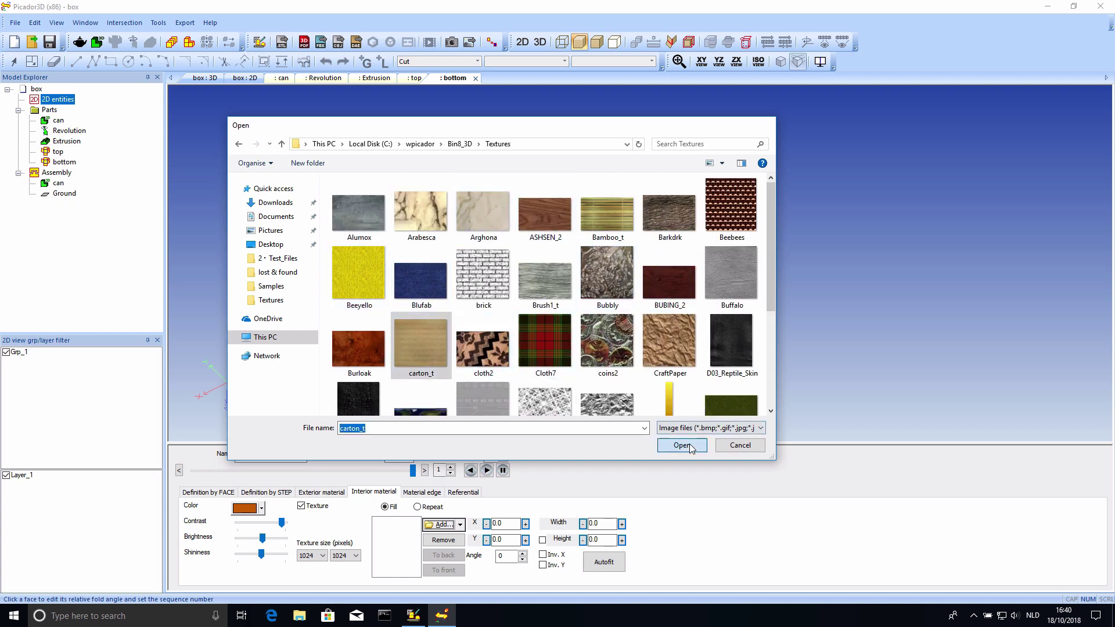
{"action": "left_click", "coordinate": [682, 445]}
- Switch the bottom's material edge from color to the corrugated texture with direction Y
{"action": "left_click_drag", "start_coordinate": [641, 341], "coordinate": [632, 323]}
{"action": "left_click", "coordinate": [422, 493]}
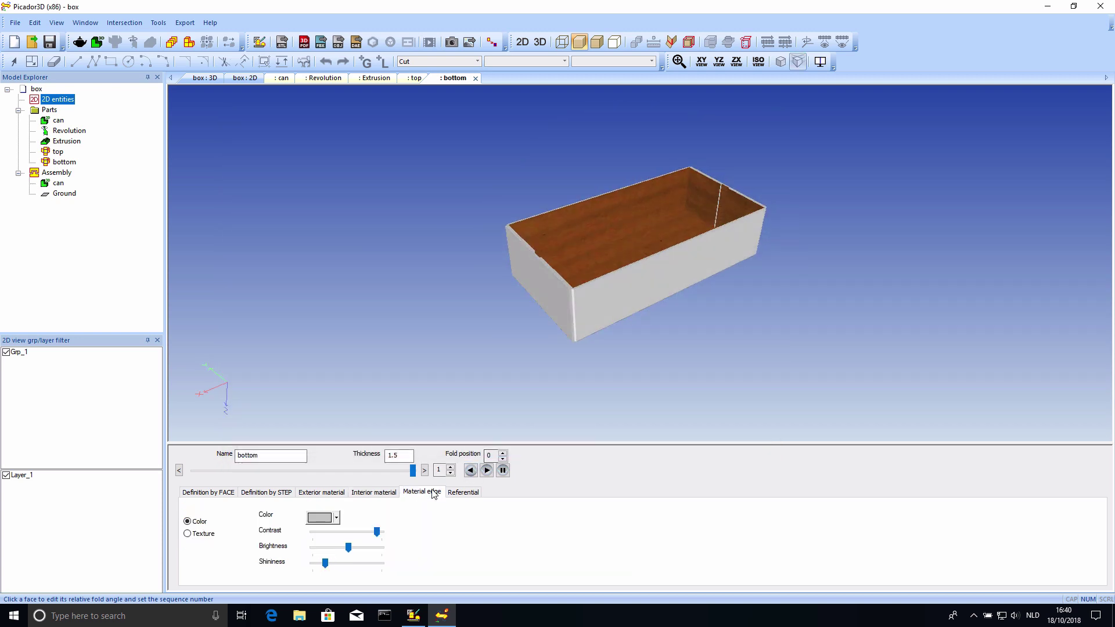
{"action": "left_click", "coordinate": [188, 534]}
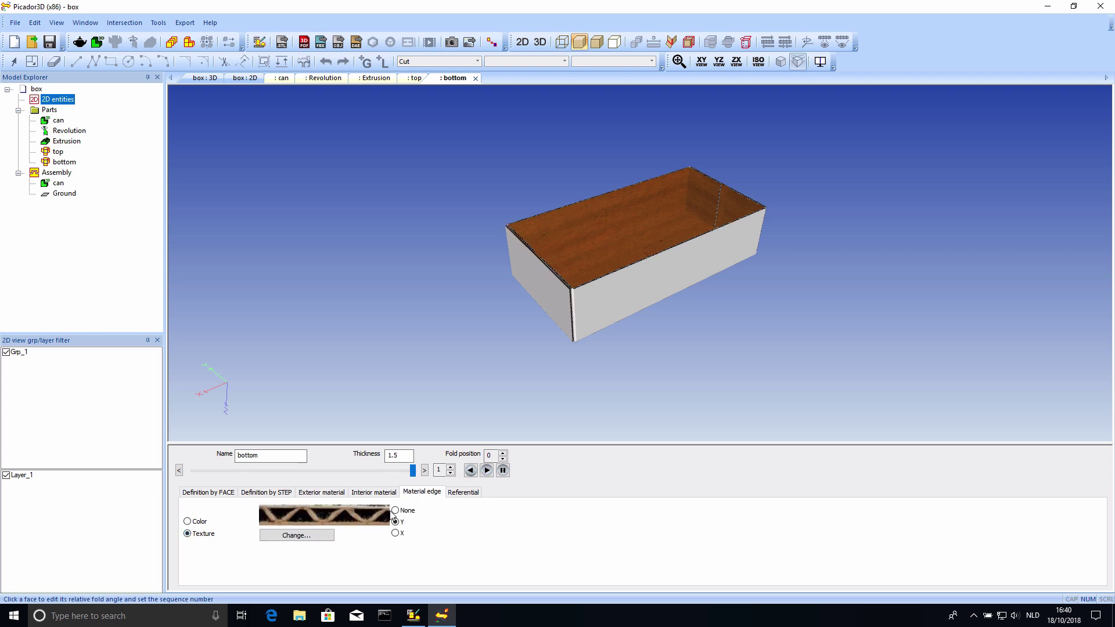
{"action": "mouse_move", "coordinate": [588, 284]}
{"action": "left_mouse_down"}
{"action": "mouse_move", "coordinate": [597, 311]}
{"action": "mouse_move", "coordinate": [592, 284]}
{"action": "left_mouse_up"}
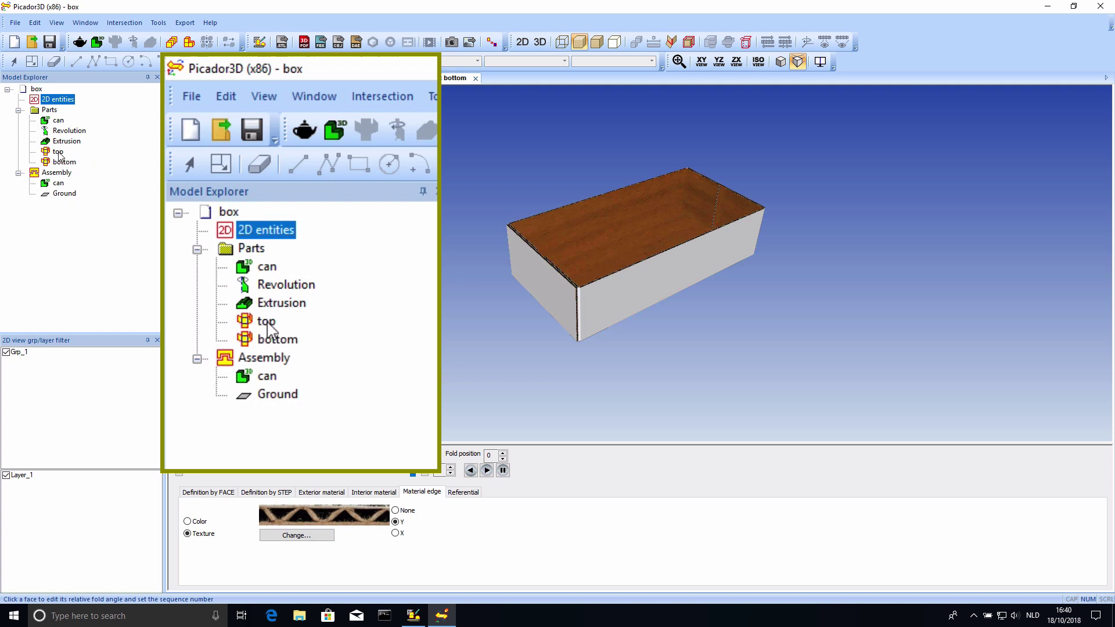
- Insert the top and bottom parts into the assembly at coordinates 0, 0, 0, keeping both folded
{"action": "left_click_drag", "start_coordinate": [60, 161], "coordinate": [56, 176]}
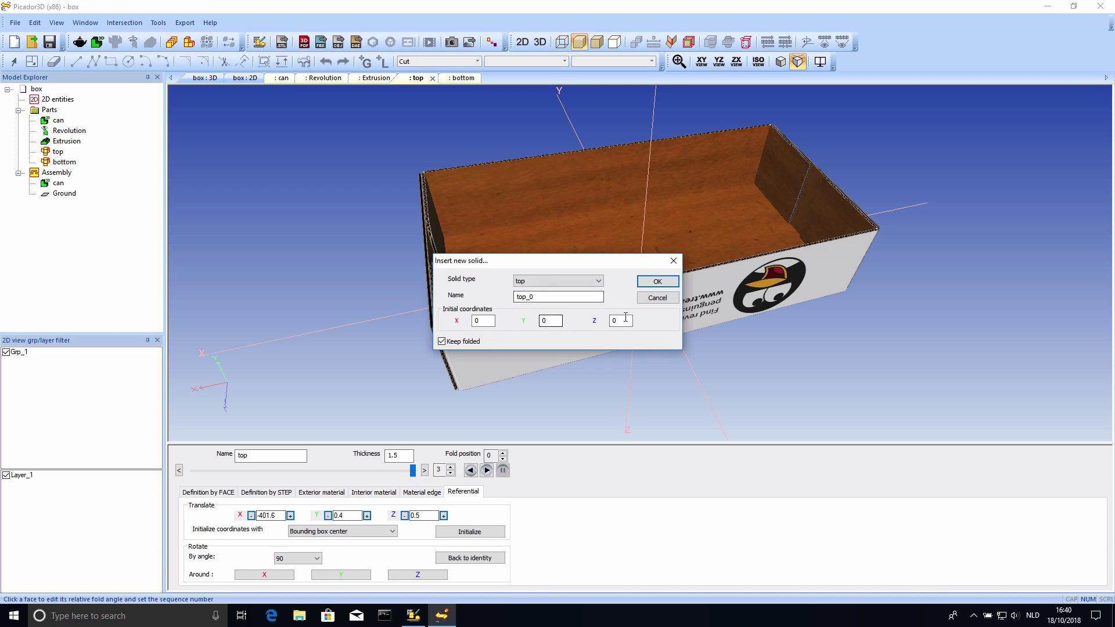
{"action": "left_click", "coordinate": [658, 282]}
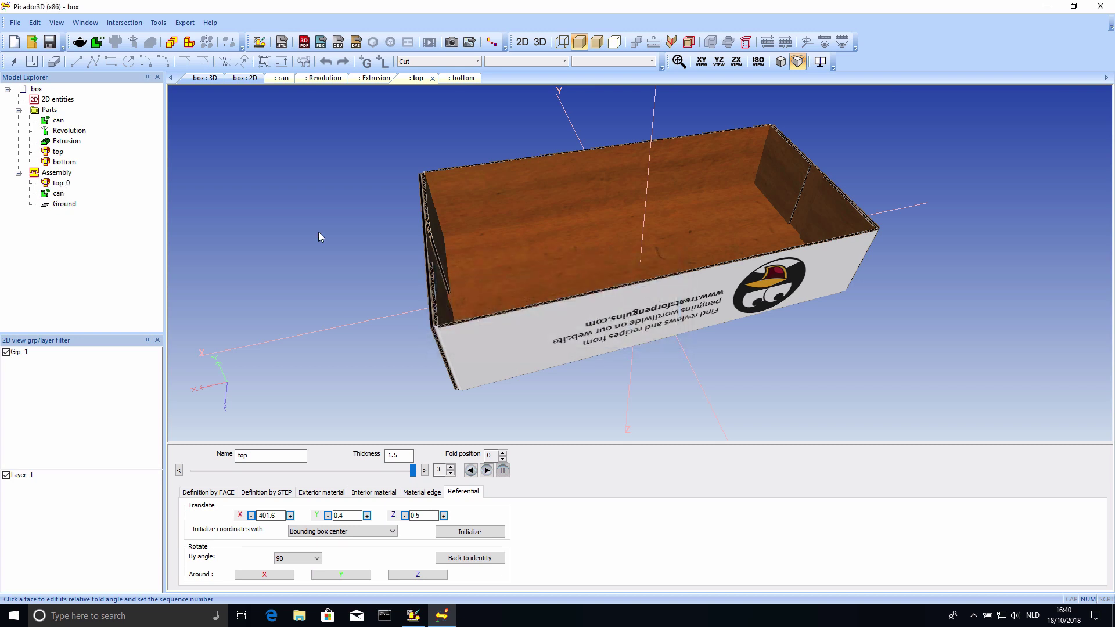
{"action": "double_click", "coordinate": [64, 162]}
{"action": "mouse_move", "coordinate": [64, 162]}
{"action": "left_mouse_down"}
{"action": "mouse_move", "coordinate": [87, 168]}
{"action": "mouse_move", "coordinate": [114, 203]}
{"action": "mouse_move", "coordinate": [64, 189]}
{"action": "mouse_move", "coordinate": [58, 174]}
{"action": "left_mouse_up"}
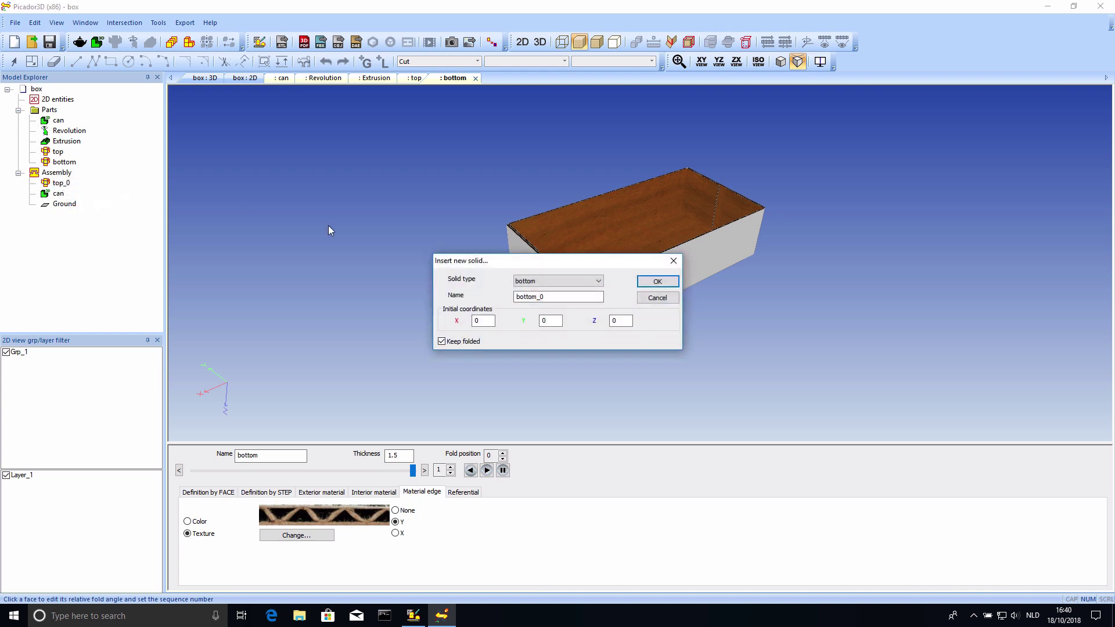
{"action": "left_click", "coordinate": [634, 282]}
- Open the assembly in 3D and inspect the box parts and the can from several angles
{"action": "double_click", "coordinate": [56, 174]}
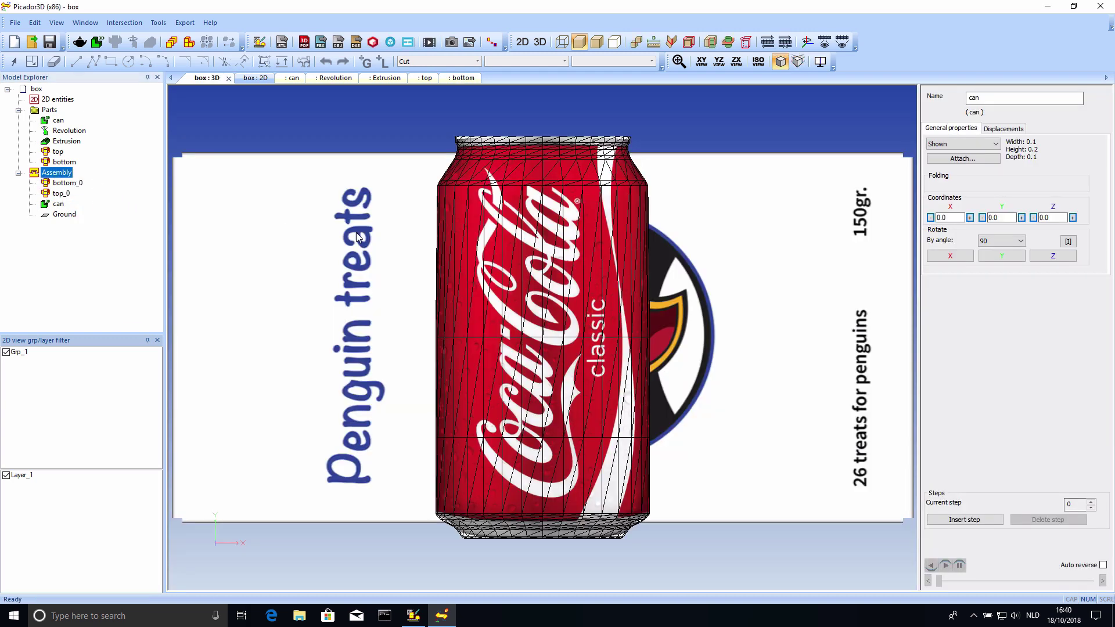
{"action": "left_click_drag", "start_coordinate": [415, 257], "coordinate": [608, 489]}
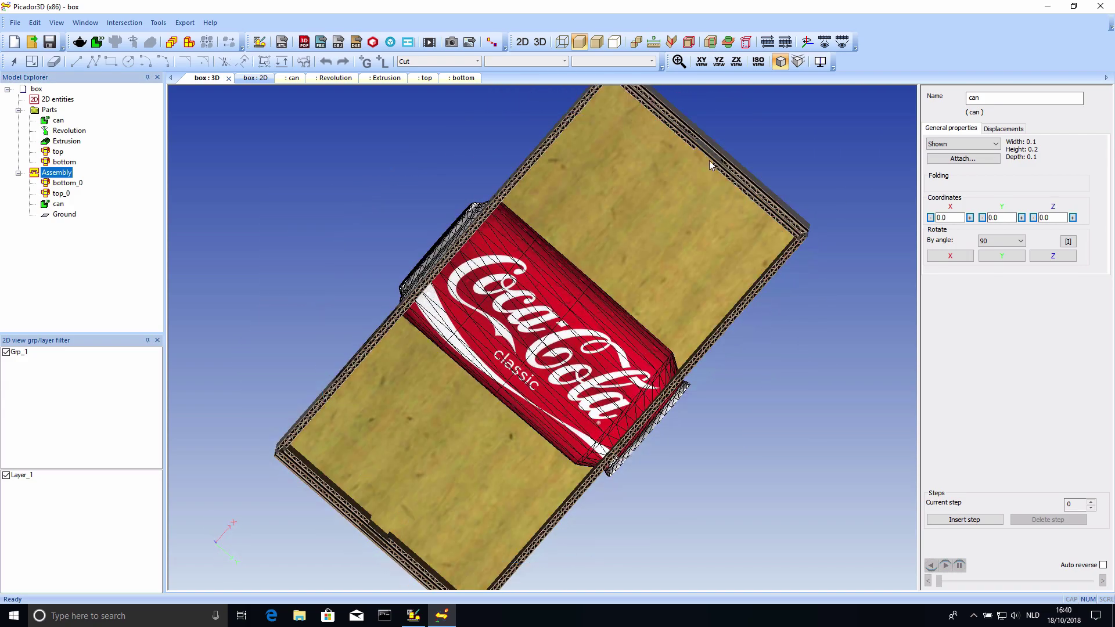
{"action": "left_click_drag", "start_coordinate": [717, 180], "coordinate": [581, 174]}
{"action": "left_click_drag", "start_coordinate": [750, 271], "coordinate": [468, 253]}
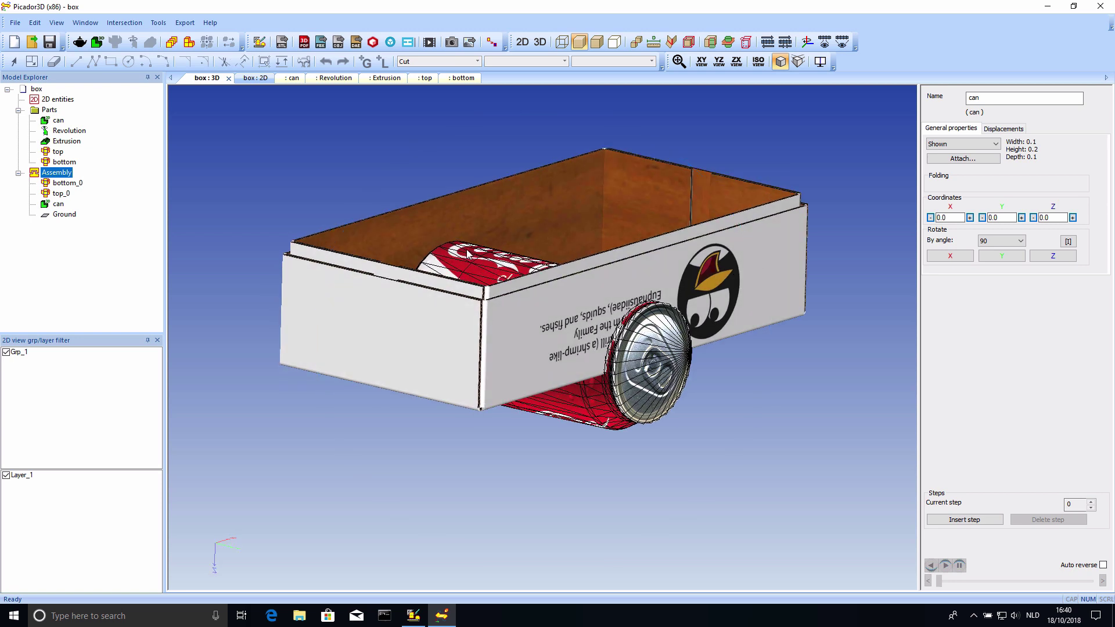
- Select the can in the assembly and set its X coordinate to 200
{"action": "left_click", "coordinate": [59, 205]}
{"action": "left_click", "coordinate": [62, 183]}
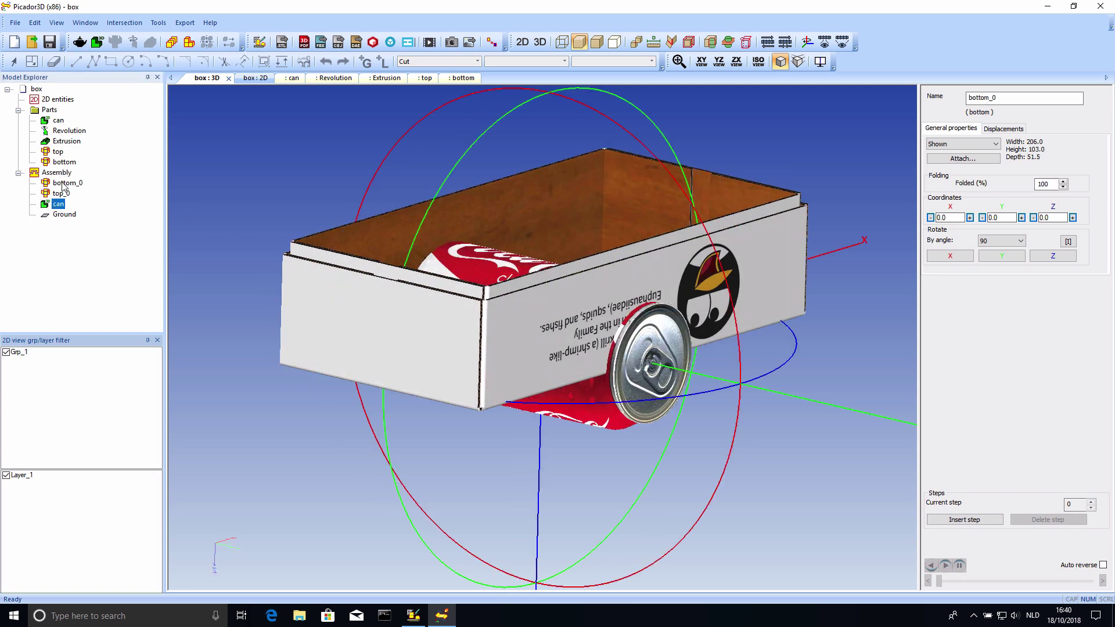
{"action": "left_click", "coordinate": [63, 193]}
{"action": "left_click", "coordinate": [69, 205]}
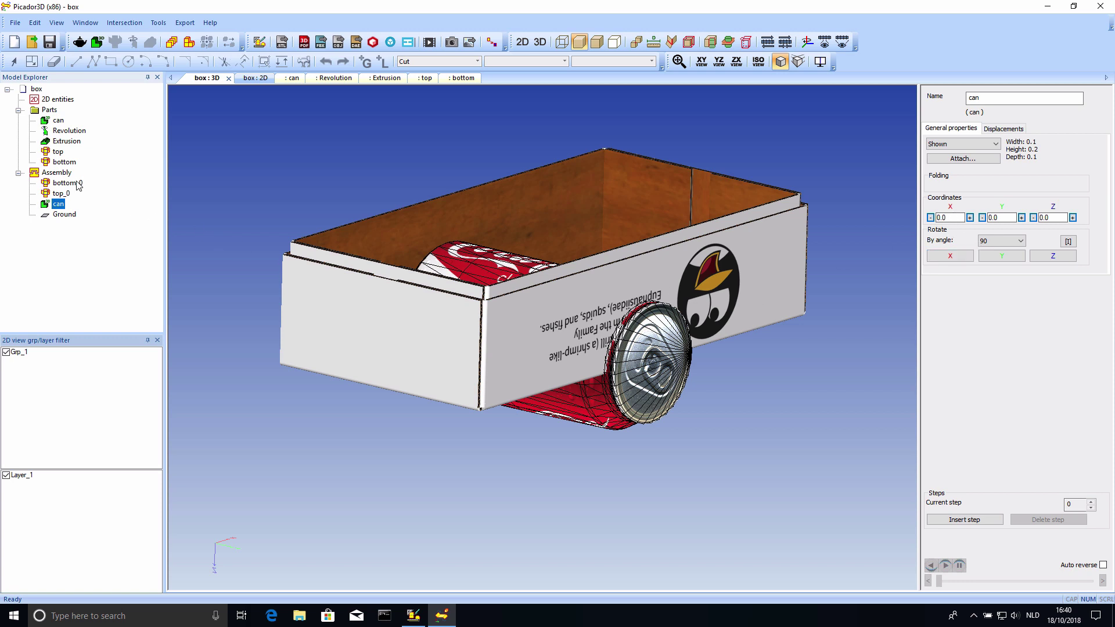
{"action": "left_click", "coordinate": [78, 184]}
{"action": "left_click", "coordinate": [58, 203]}
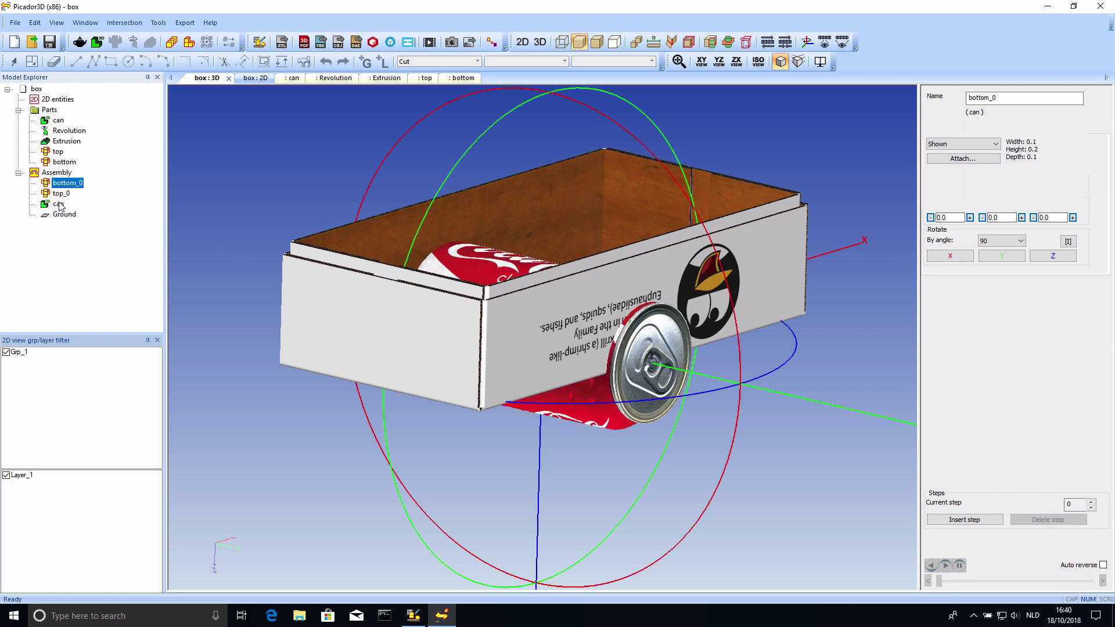
{"action": "double_click", "coordinate": [947, 218]}
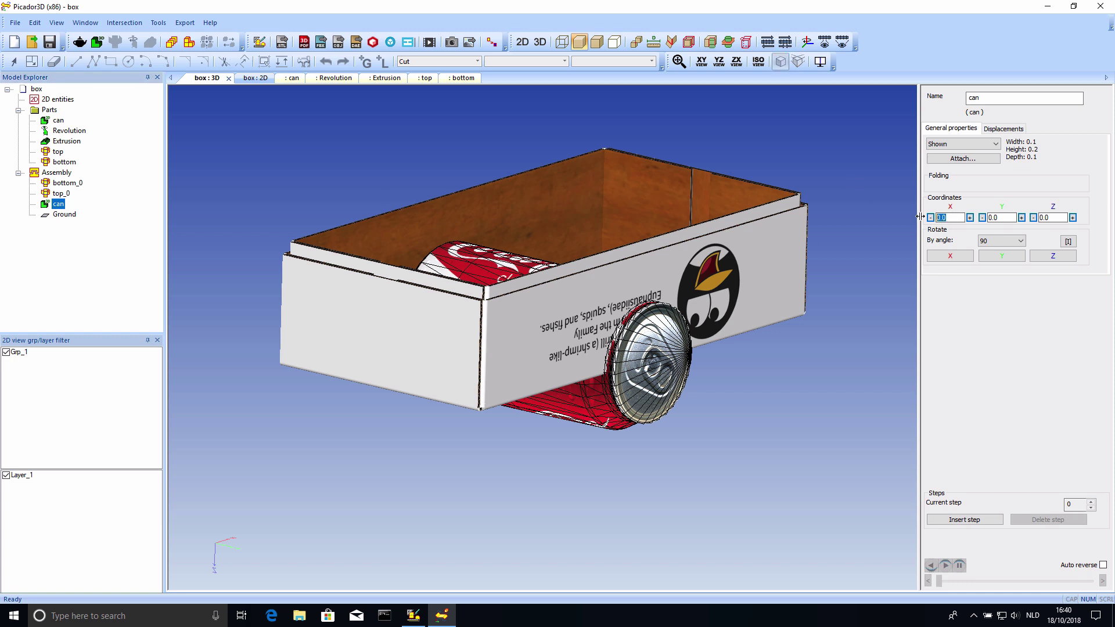
{"action": "type", "text": "1000"}
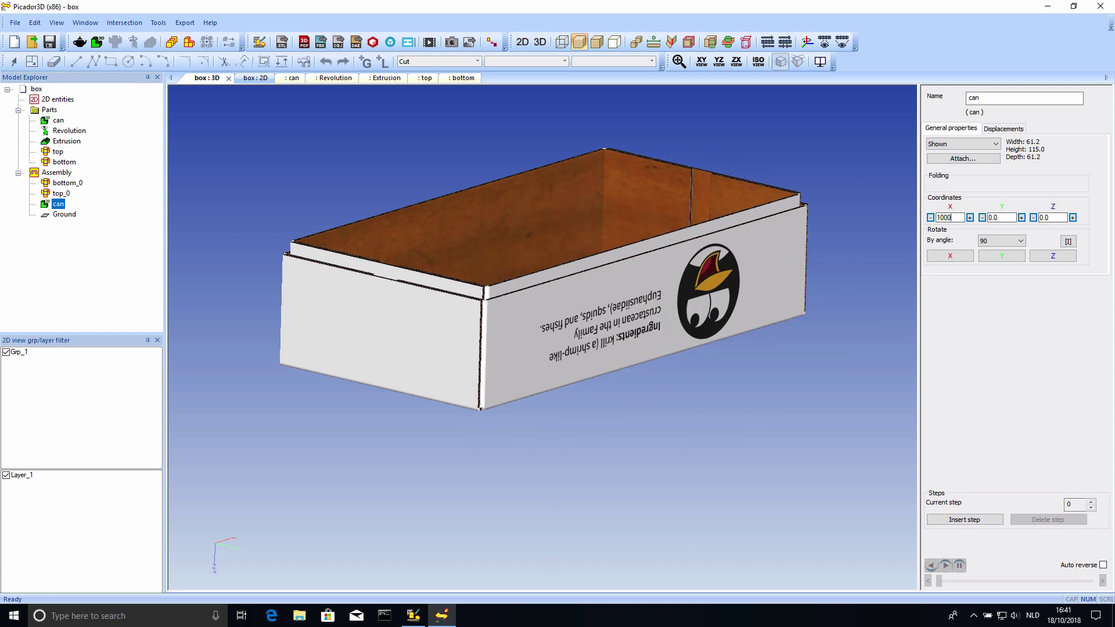
{"action": "key", "text": "BackSpace"}
{"action": "key", "text": "BackSpace"}
{"action": "key", "text": "BackSpace"}
{"action": "key", "text": "BackSpace"}
{"action": "type", "text": "200"}
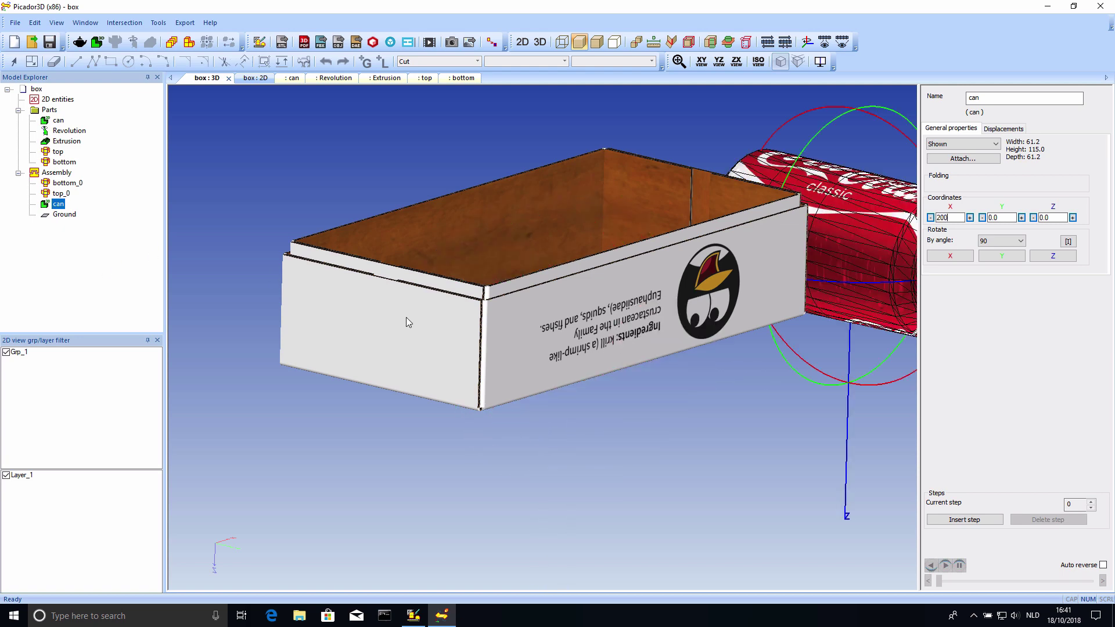
- Rotate the can upright with its rotation ring and move it along Z to -57
{"action": "middle_click_drag", "start_coordinate": [406, 317], "coordinate": [576, 311]}
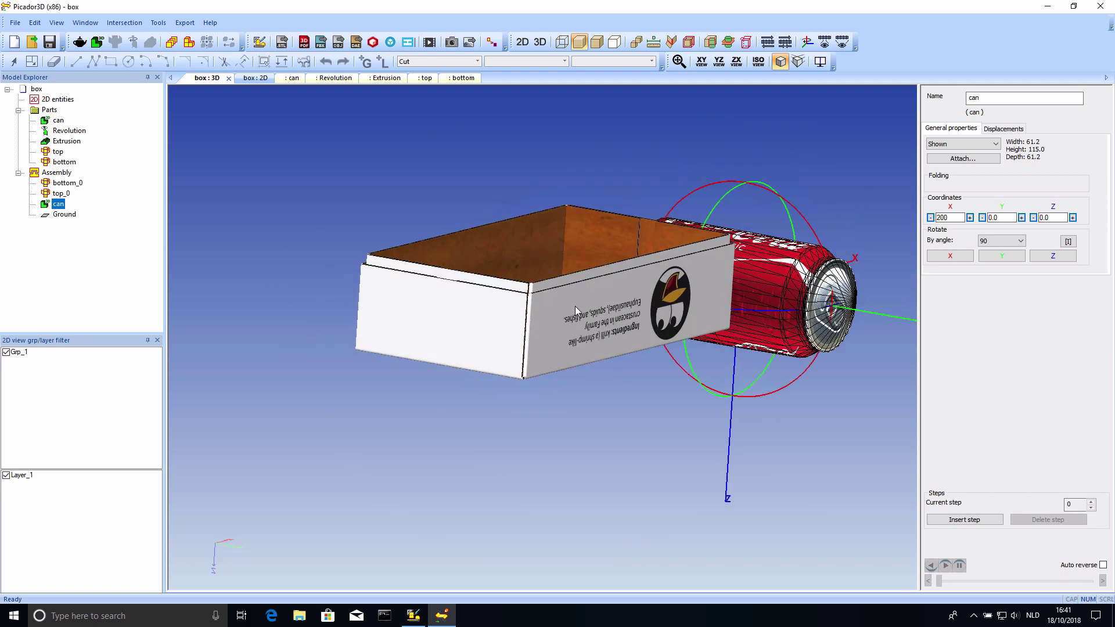
{"action": "left_click_drag", "start_coordinate": [804, 243], "coordinate": [641, 150]}
{"action": "left_click_drag", "start_coordinate": [729, 464], "coordinate": [734, 379]}
{"action": "mouse_move", "coordinate": [523, 261]}
{"action": "middle_mouse_down"}
{"action": "mouse_move", "coordinate": [498, 253]}
{"action": "mouse_move", "coordinate": [513, 242]}
{"action": "middle_mouse_up"}
{"action": "left_click_drag", "start_coordinate": [790, 400], "coordinate": [790, 374]}
{"action": "middle_click_drag", "start_coordinate": [790, 373], "coordinate": [614, 362]}
{"action": "scroll", "coordinate": [615, 361], "scroll_direction": "down", "scroll_amount": 5}
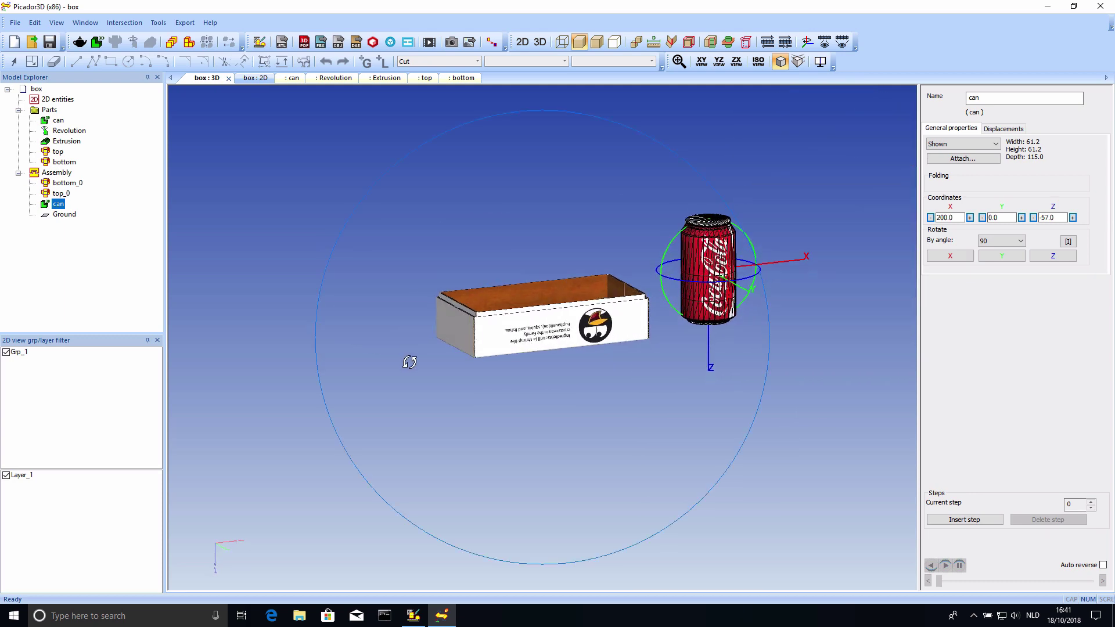
{"action": "scroll", "coordinate": [557, 356], "scroll_direction": "up", "scroll_amount": 1}
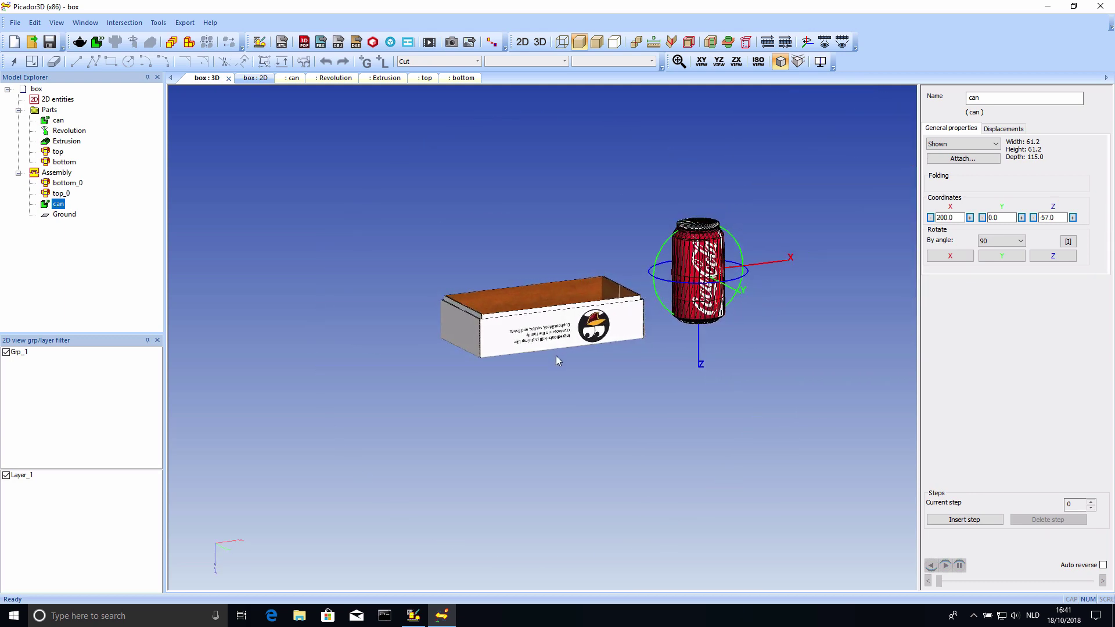
- Move bottom_0 along X to -317 and unfold it to 0%
{"action": "left_click", "coordinate": [65, 182]}
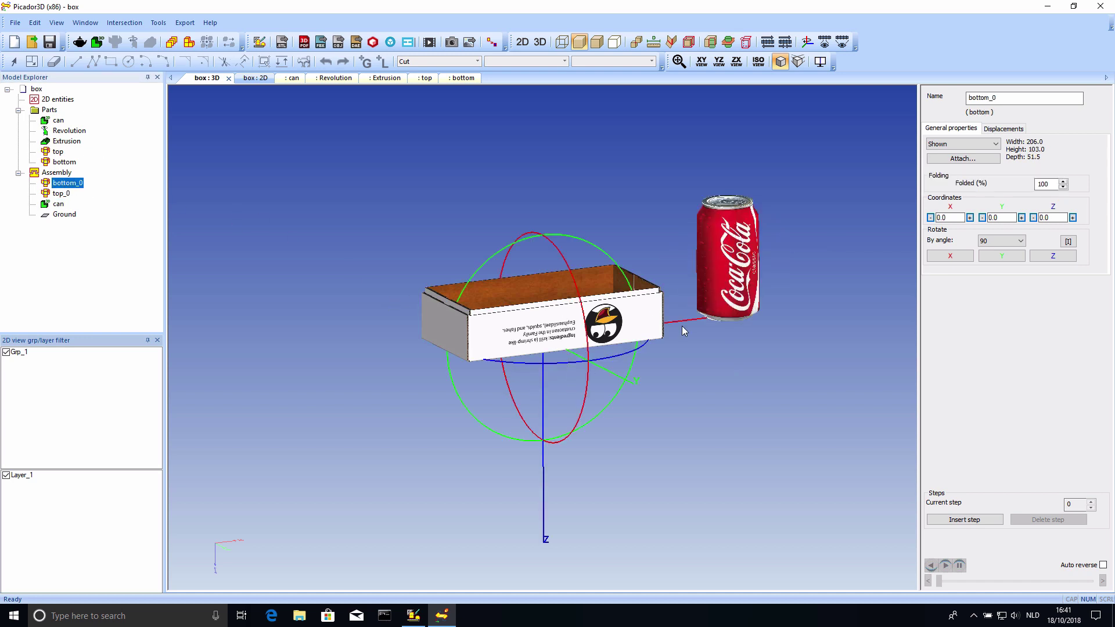
{"action": "left_click_drag", "start_coordinate": [685, 320], "coordinate": [410, 354]}
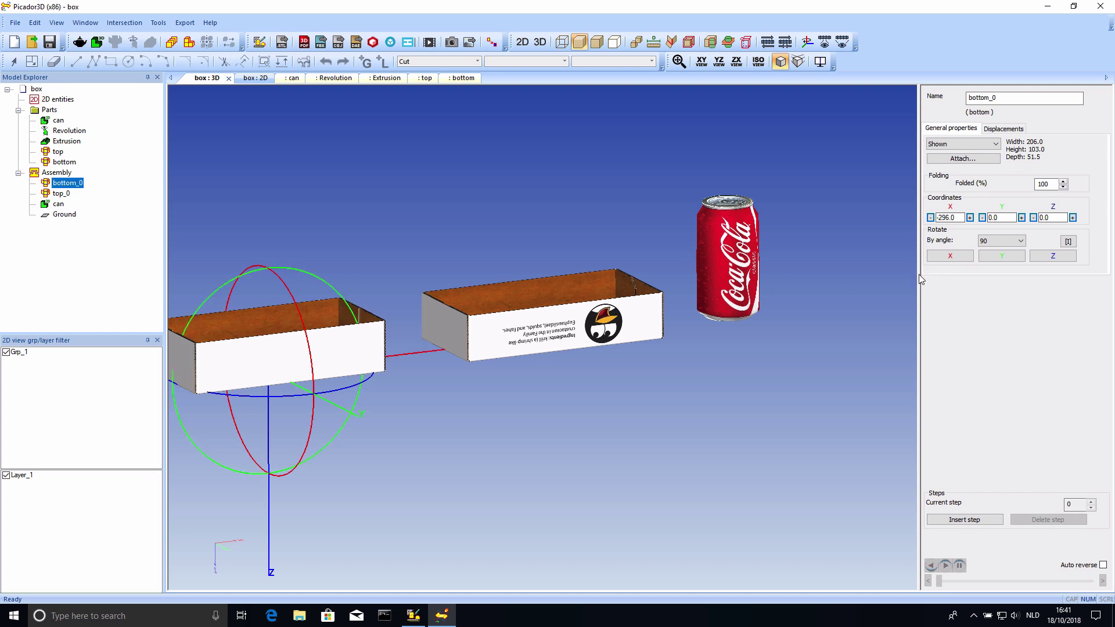
{"action": "double_click", "coordinate": [1052, 184]}
{"action": "type", "text": "0"}
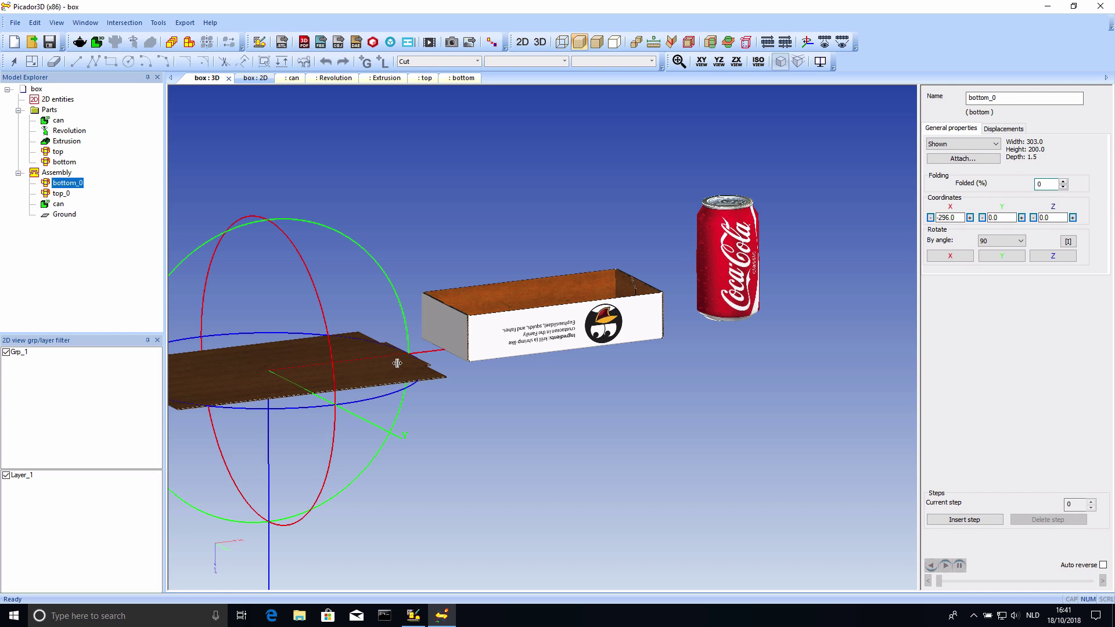
{"action": "left_click_drag", "start_coordinate": [427, 354], "coordinate": [407, 356]}
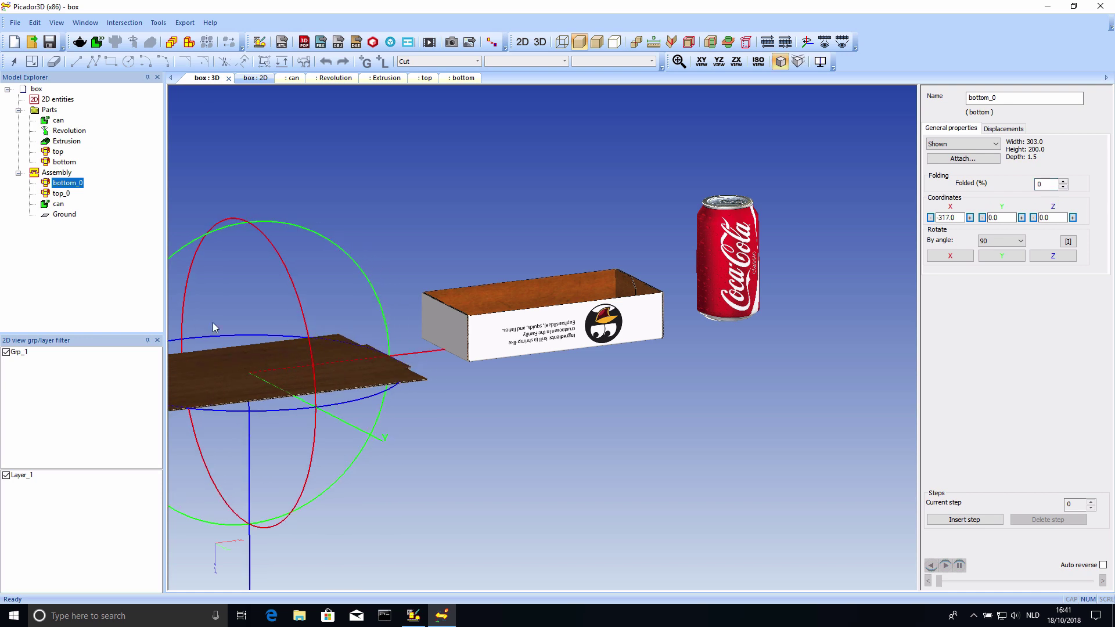
- Unfold top_0 to 0% in the assembly's initial step
{"action": "left_click", "coordinate": [61, 193]}
{"action": "left_click_drag", "start_coordinate": [1056, 184], "coordinate": [1032, 187]}
{"action": "type", "text": "0"}
{"action": "scroll", "coordinate": [617, 339], "scroll_direction": "down", "scroll_amount": 3}
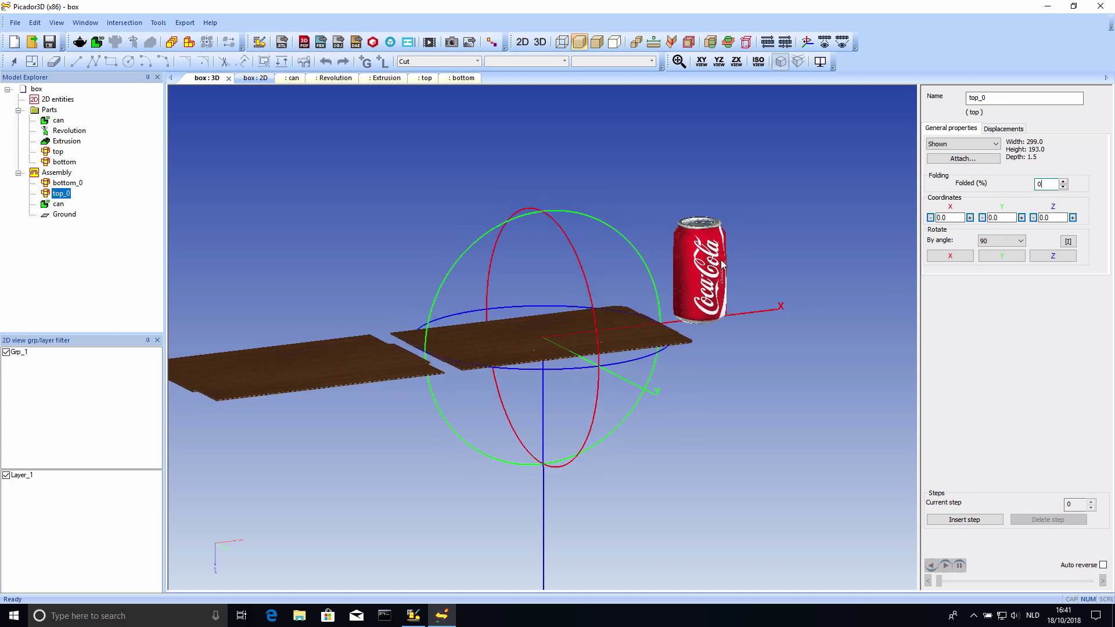
{"action": "left_click", "coordinate": [764, 392]}
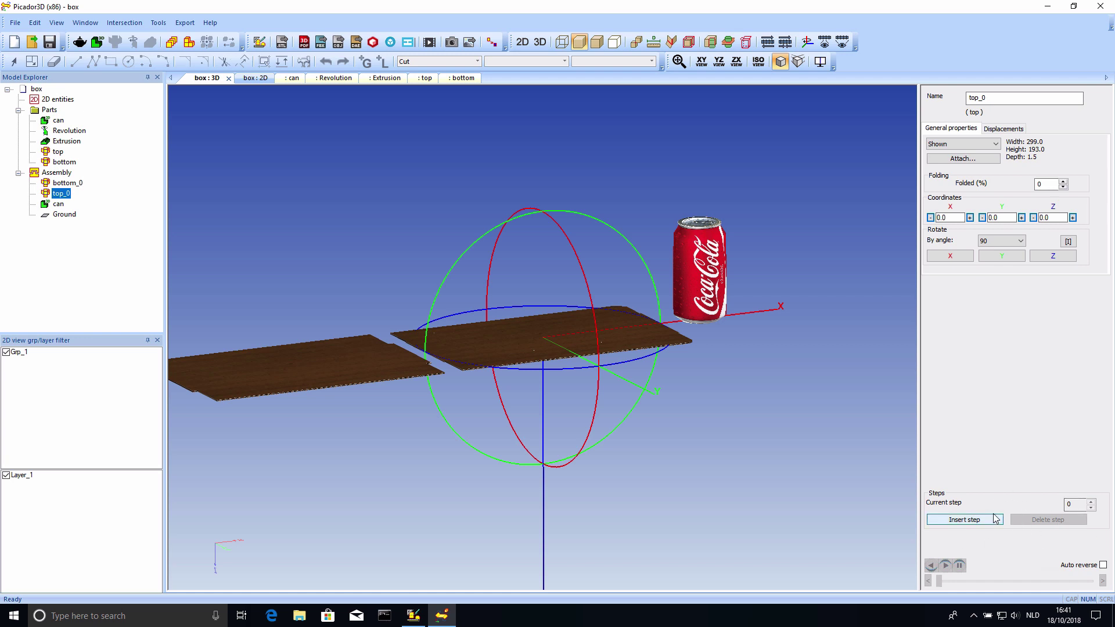
- Insert an animation step with top_0 and bottom_0 folded to 100%, and play it from the start
{"action": "left_click", "coordinate": [1093, 507]}
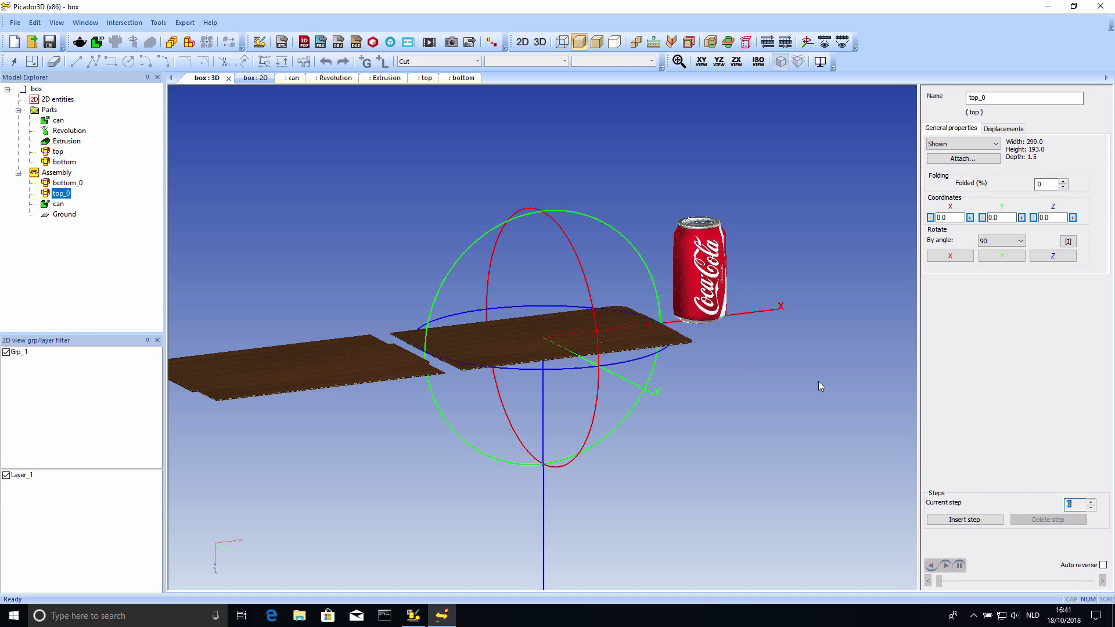
{"action": "left_click", "coordinate": [981, 520]}
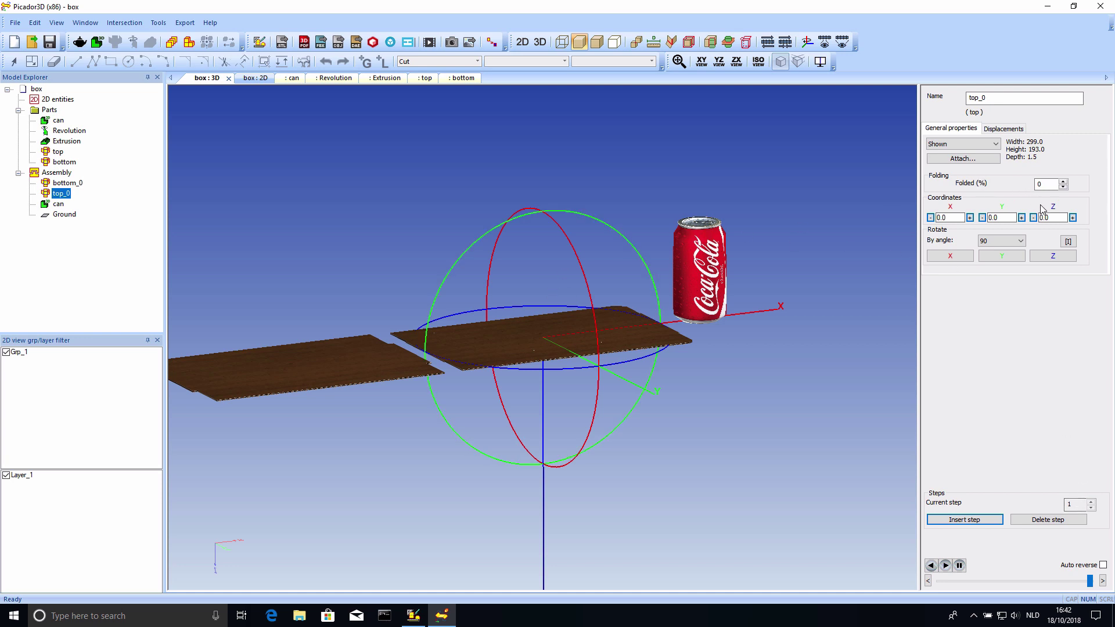
{"action": "type", "text": "100"}
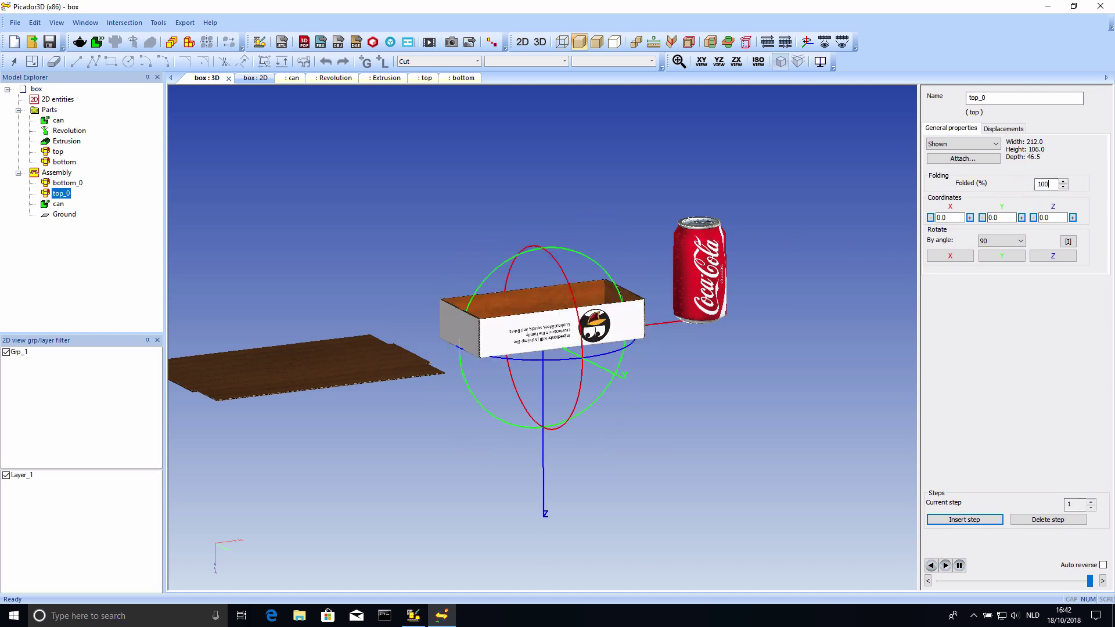
{"action": "left_click", "coordinate": [72, 183]}
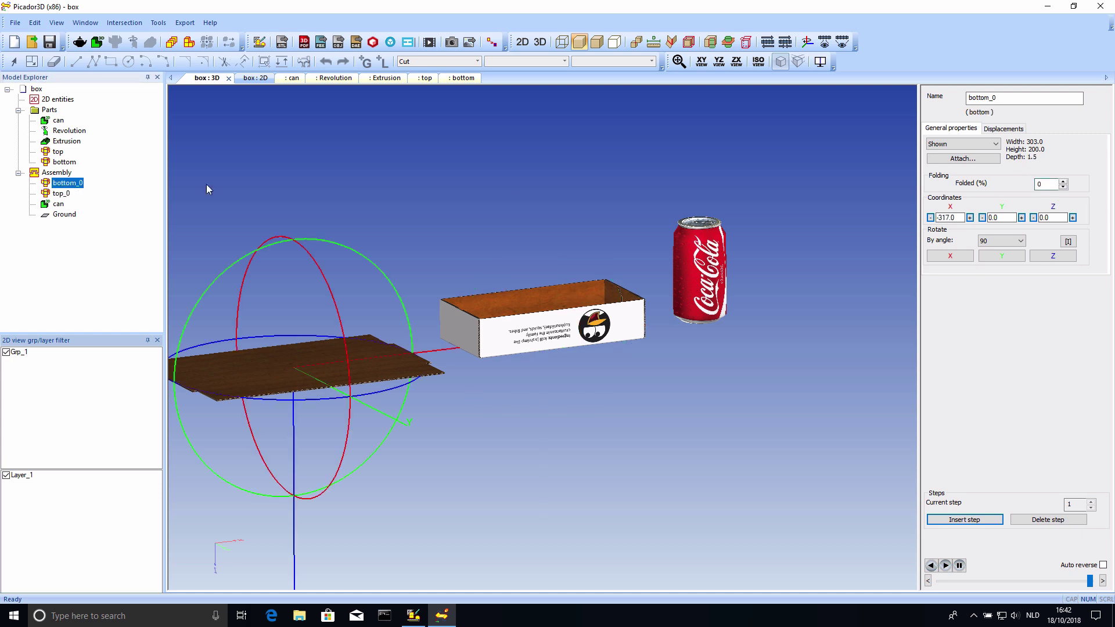
{"action": "double_click", "coordinate": [1043, 182]}
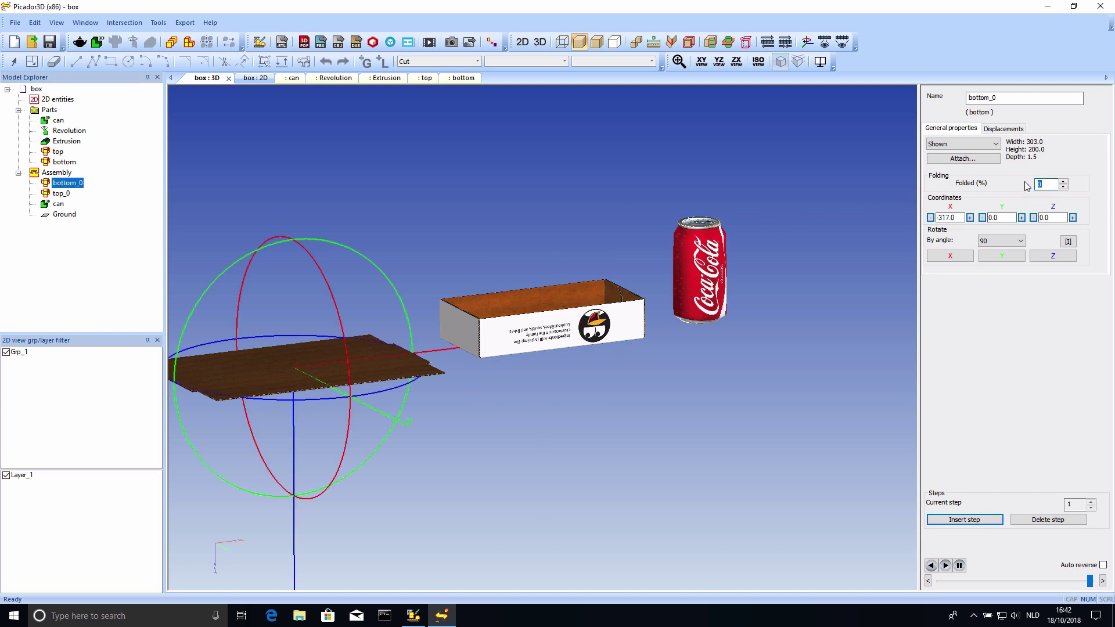
{"action": "type", "text": "100"}
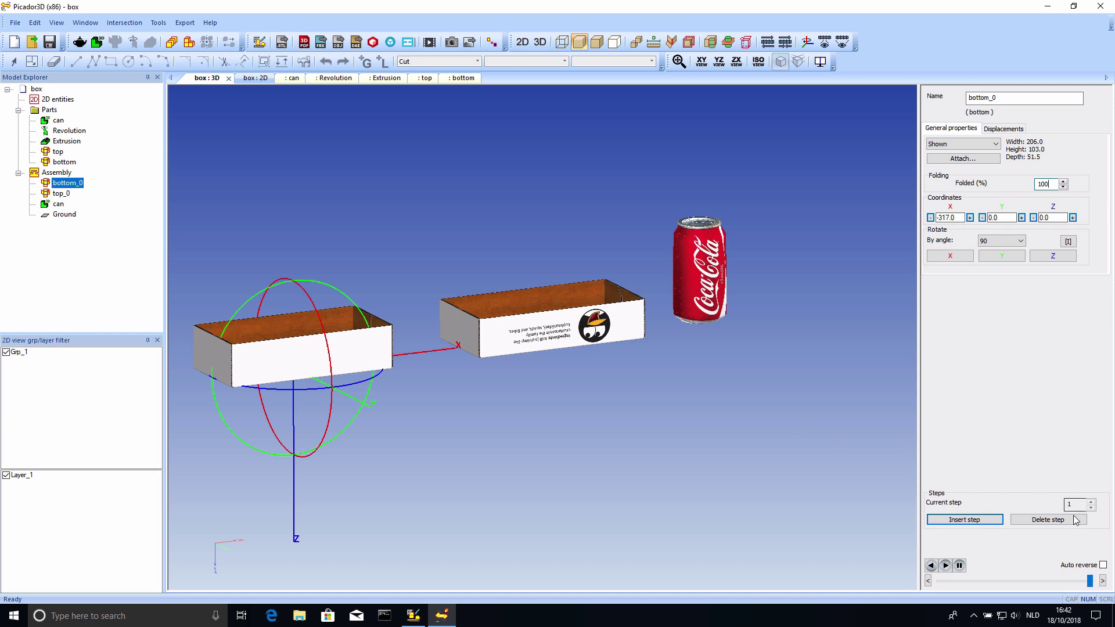
{"action": "left_click_drag", "start_coordinate": [1091, 580], "coordinate": [892, 579]}
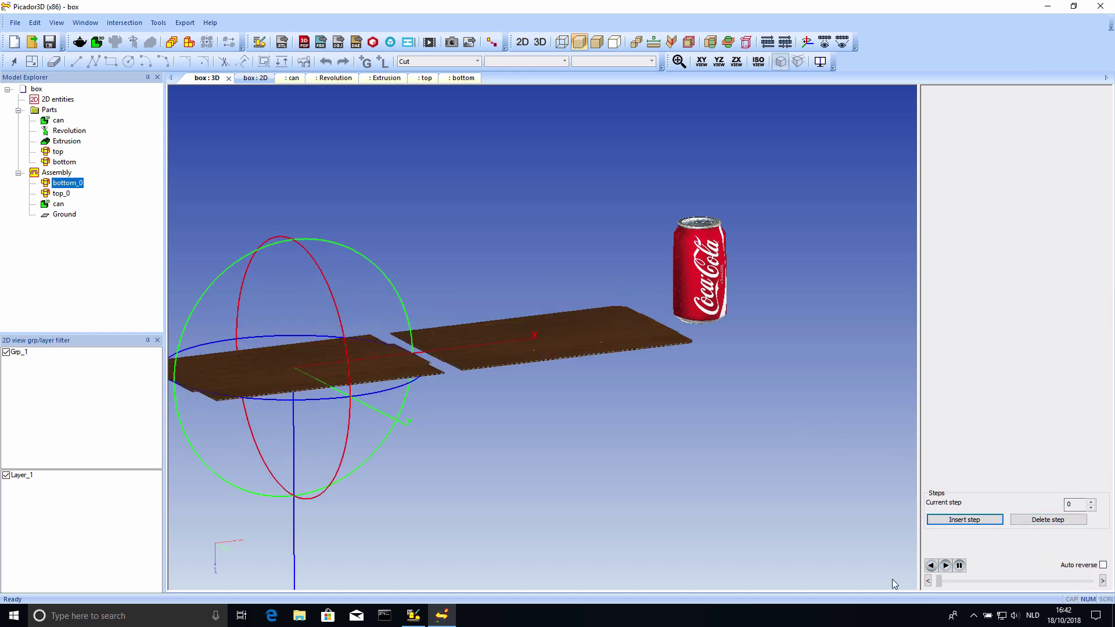
{"action": "left_click", "coordinate": [945, 565]}
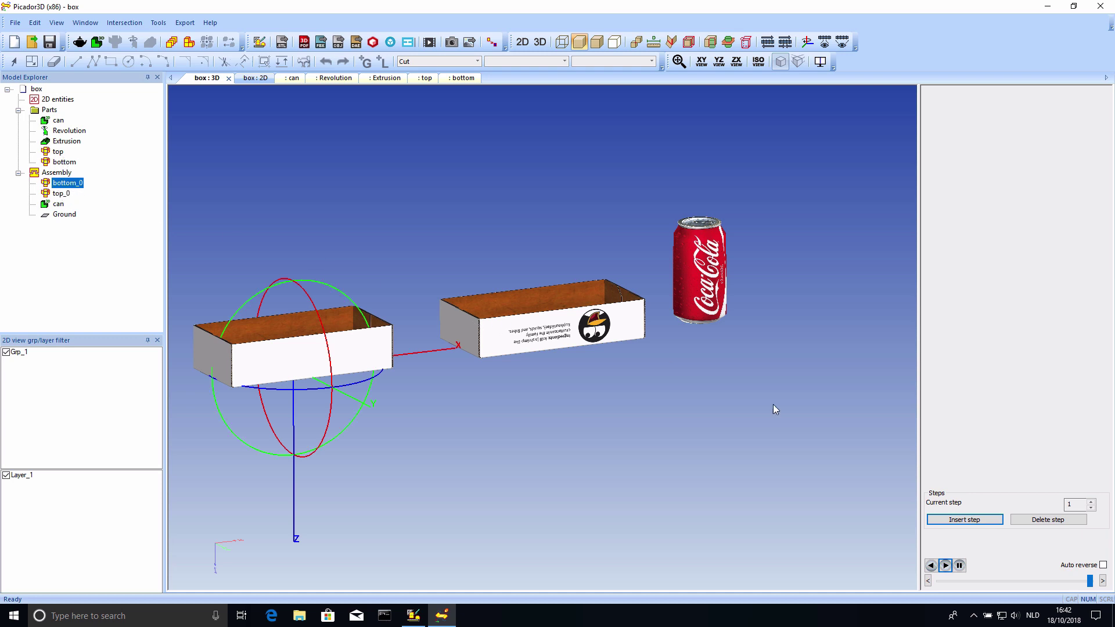
- Insert another animation step in which bottom_0 is raised along the Z axis and turned upside down about Y
{"action": "left_click", "coordinate": [962, 519]}
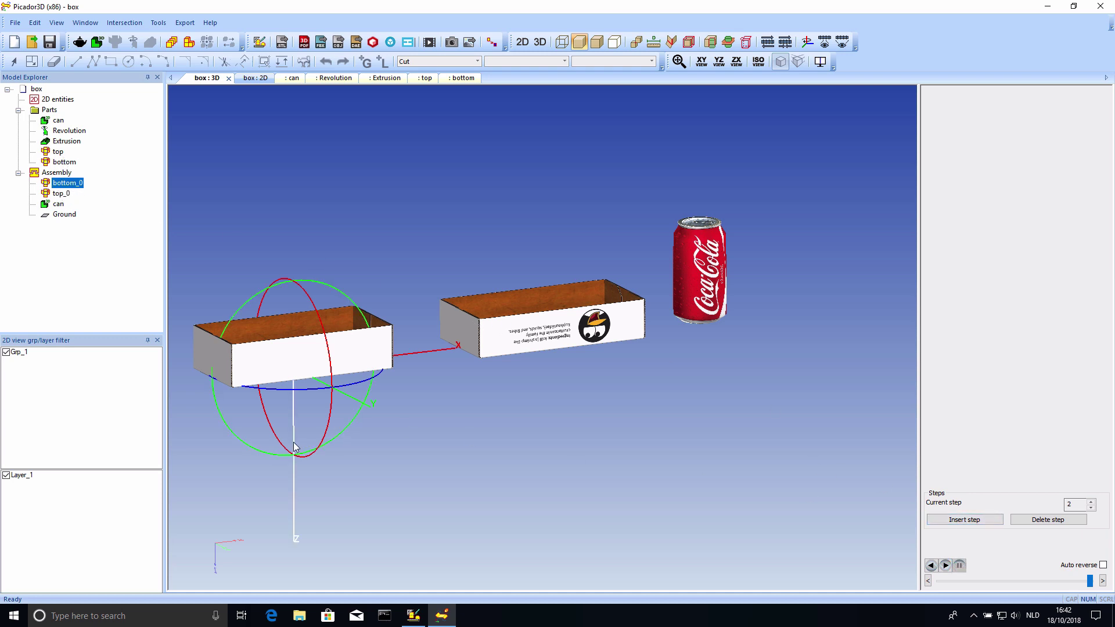
{"action": "left_click_drag", "start_coordinate": [294, 446], "coordinate": [333, 192]}
{"action": "left_click_drag", "start_coordinate": [391, 217], "coordinate": [252, 343]}
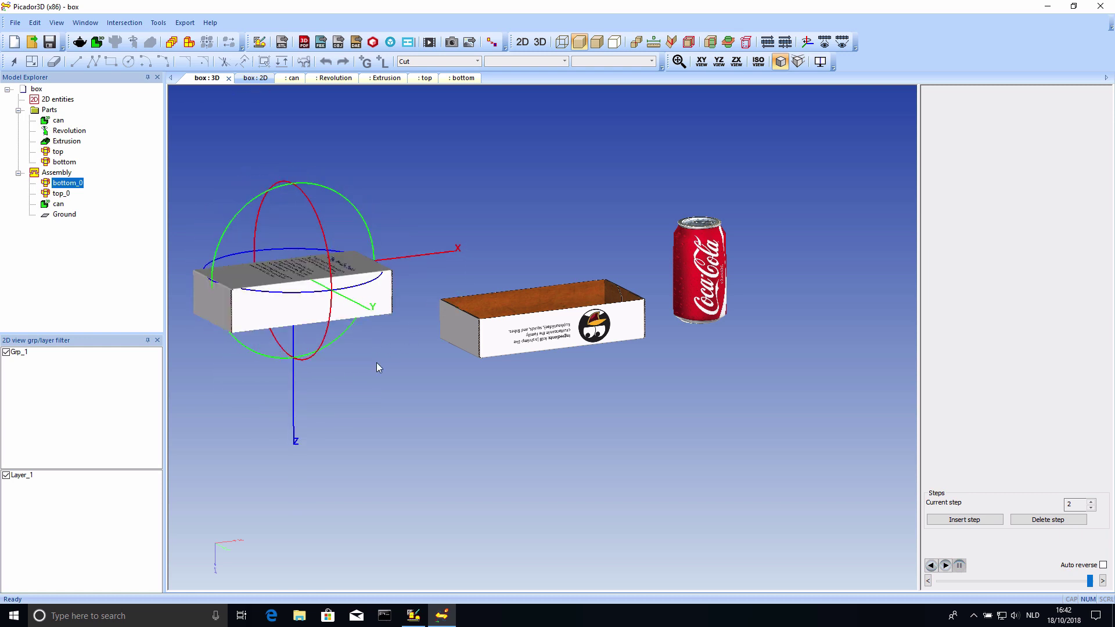
- Insert a third animation step in which bottom_0 moves along X to 0, directly above top_0
{"action": "left_click", "coordinate": [994, 520]}
{"action": "left_click_drag", "start_coordinate": [417, 257], "coordinate": [664, 253]}
{"action": "middle_click_drag", "start_coordinate": [525, 293], "coordinate": [558, 152]}
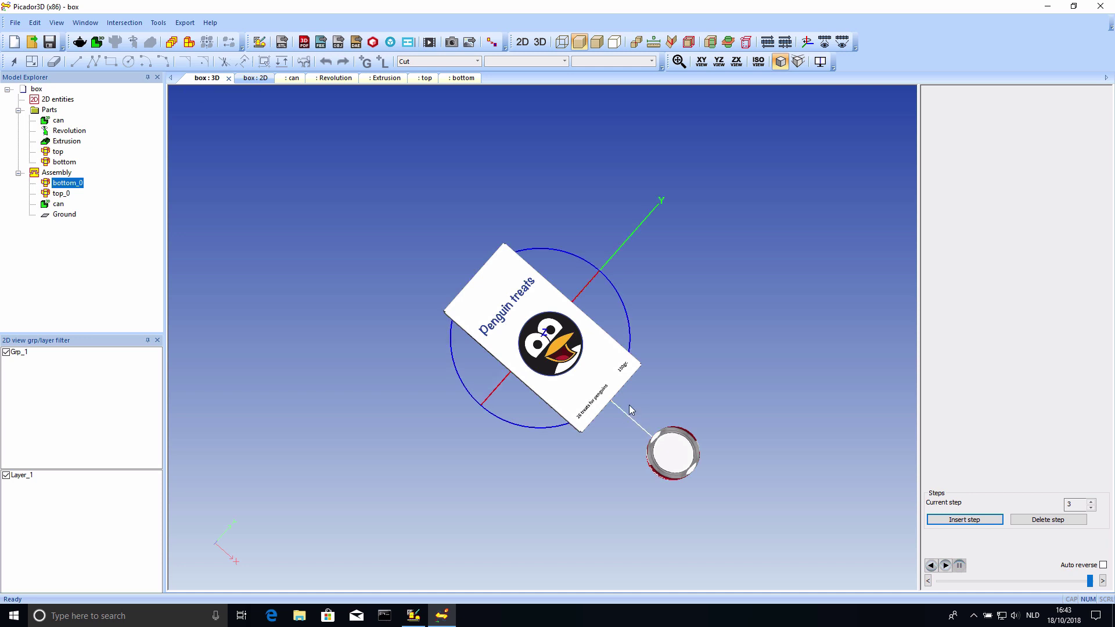
{"action": "middle_click_drag", "start_coordinate": [636, 415], "coordinate": [706, 242]}
{"action": "left_click_drag", "start_coordinate": [660, 242], "coordinate": [661, 241]}
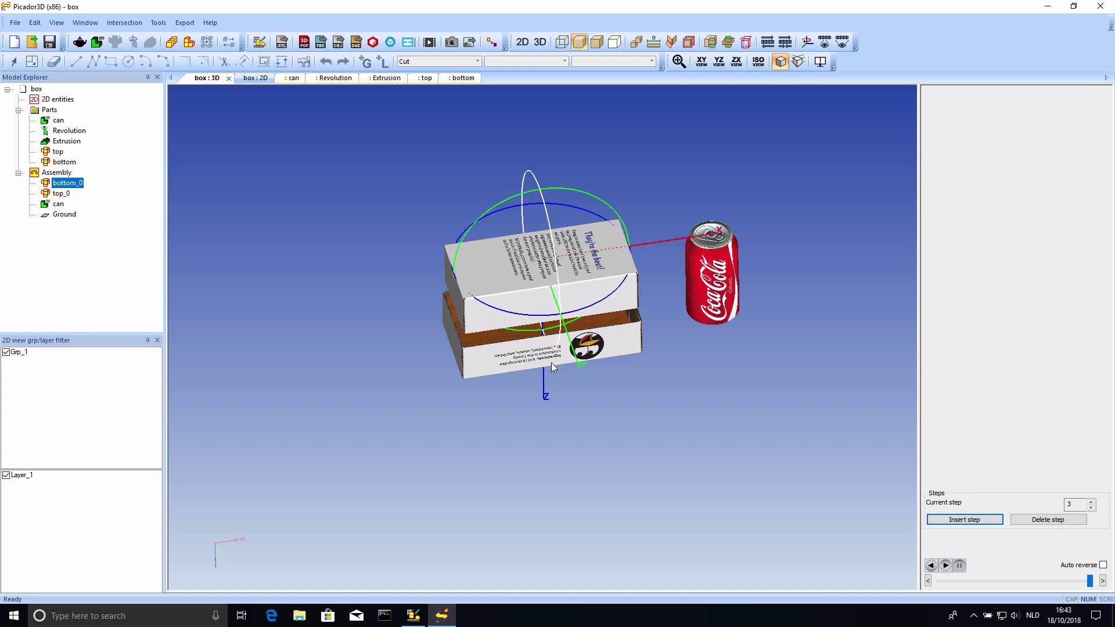
- Insert a fourth animation step and lower bottom_0 into top_0, to a Z coordinate of about -53
{"action": "left_click", "coordinate": [981, 520]}
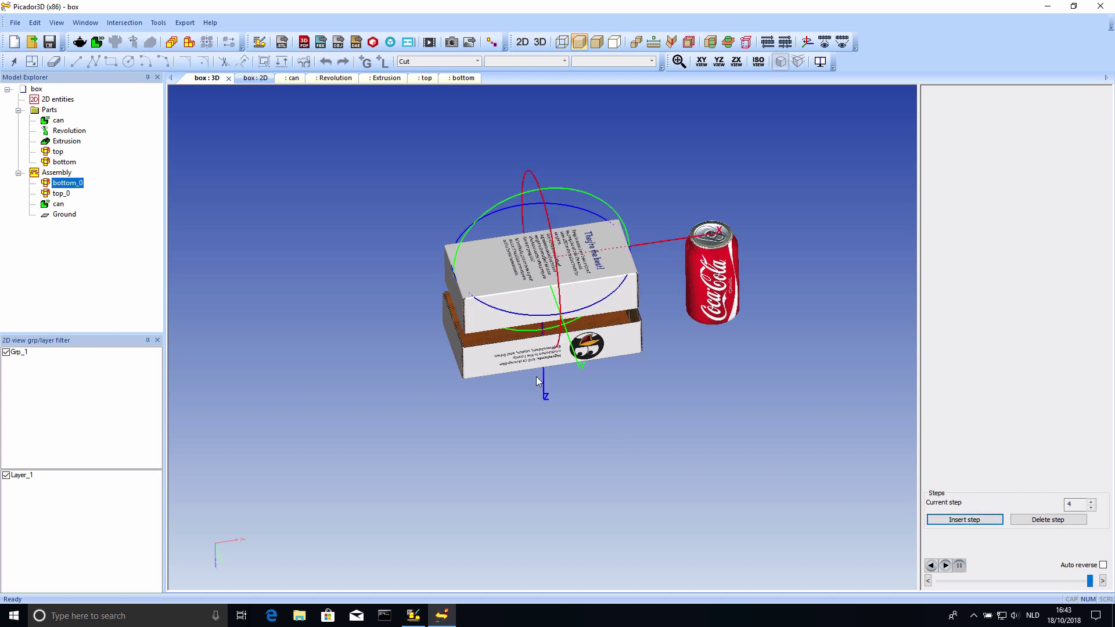
{"action": "left_click_drag", "start_coordinate": [544, 378], "coordinate": [540, 403]}
{"action": "middle_click_drag", "start_coordinate": [540, 407], "coordinate": [522, 316]}
{"action": "left_click_drag", "start_coordinate": [541, 388], "coordinate": [542, 386]}
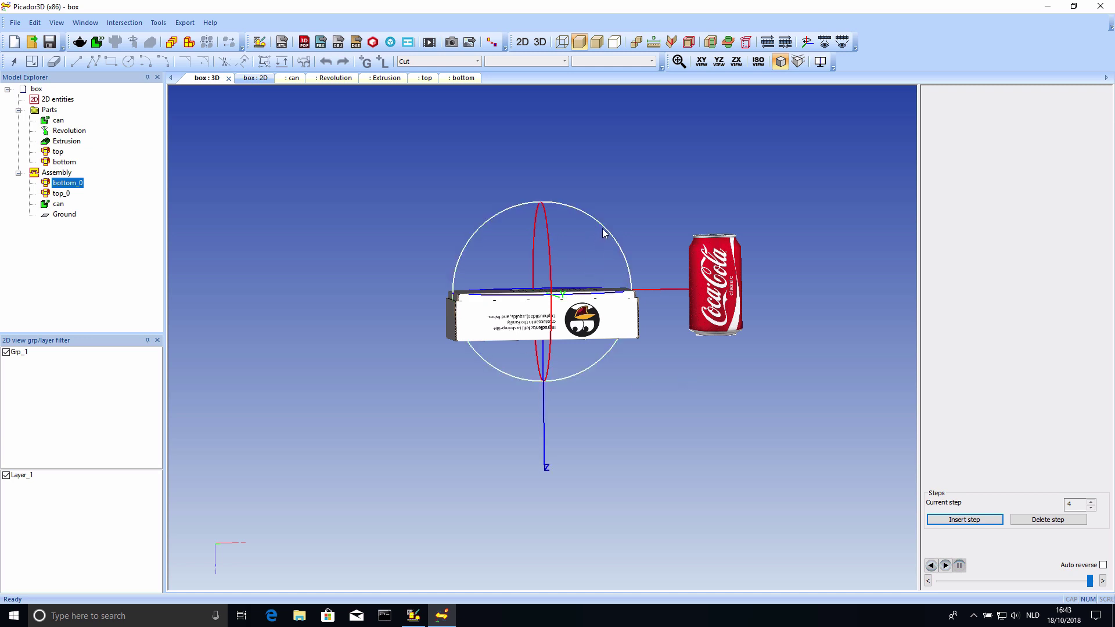
- Turn both top_0 and bottom_0 over about Y, then move bottom_0 along Z to 52 so it closes the box from below
{"action": "left_click", "coordinate": [61, 194]}
{"action": "left_click_drag", "start_coordinate": [640, 298], "coordinate": [504, 393]}
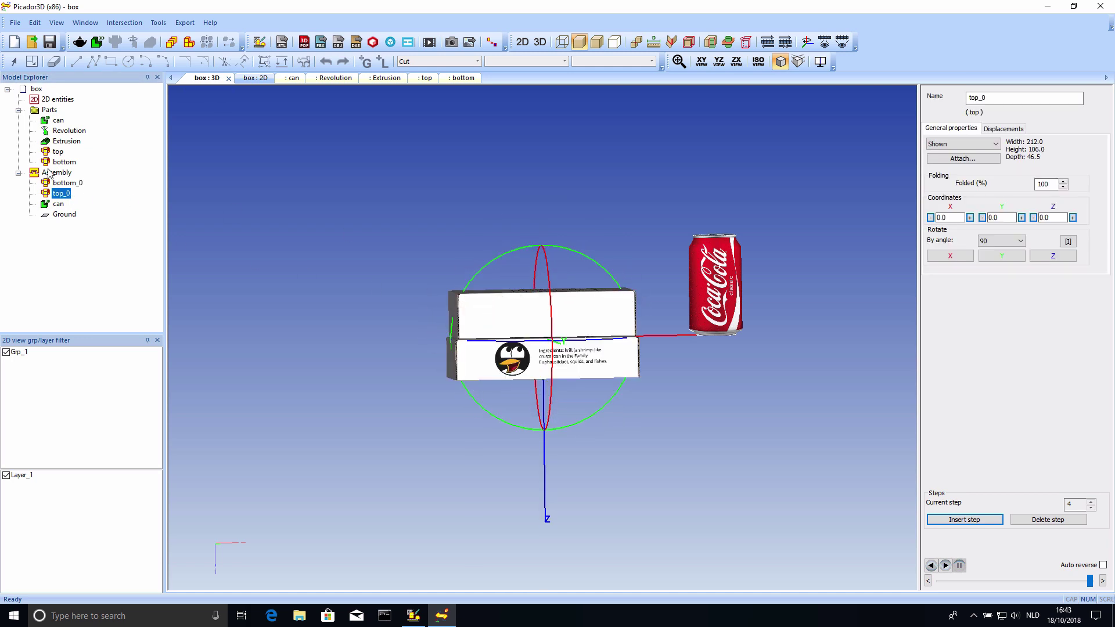
{"action": "left_click", "coordinate": [65, 183]}
{"action": "left_click_drag", "start_coordinate": [579, 218], "coordinate": [511, 356]}
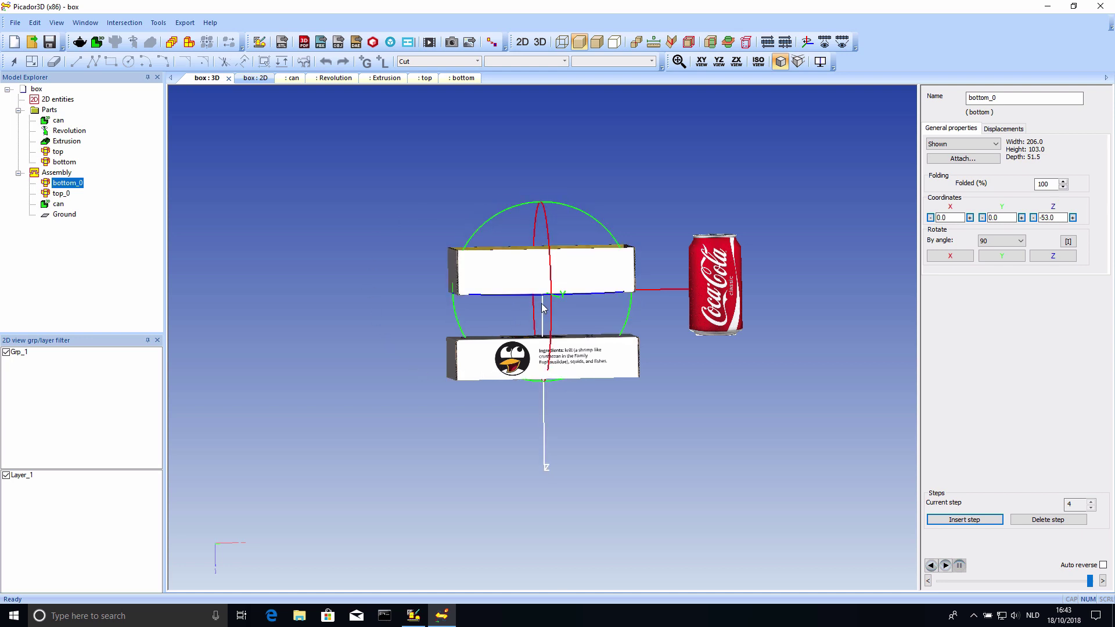
{"action": "left_click_drag", "start_coordinate": [545, 309], "coordinate": [551, 402]}
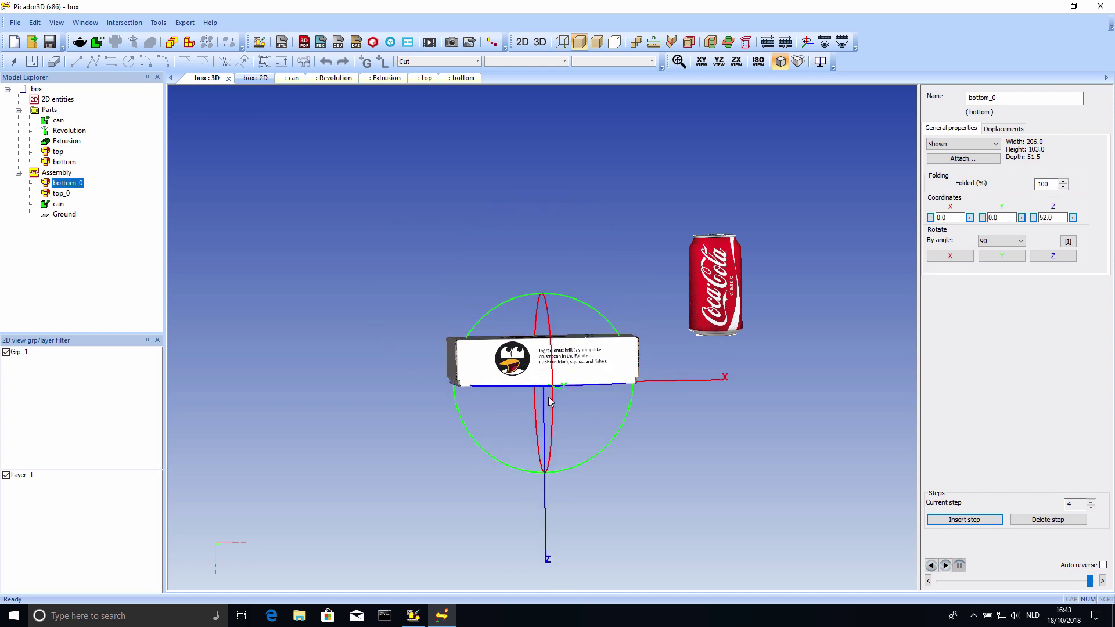
- Play the complete box animation and inspect the closed box and the can from several angles
{"action": "middle_click_drag", "start_coordinate": [539, 393], "coordinate": [812, 473]}
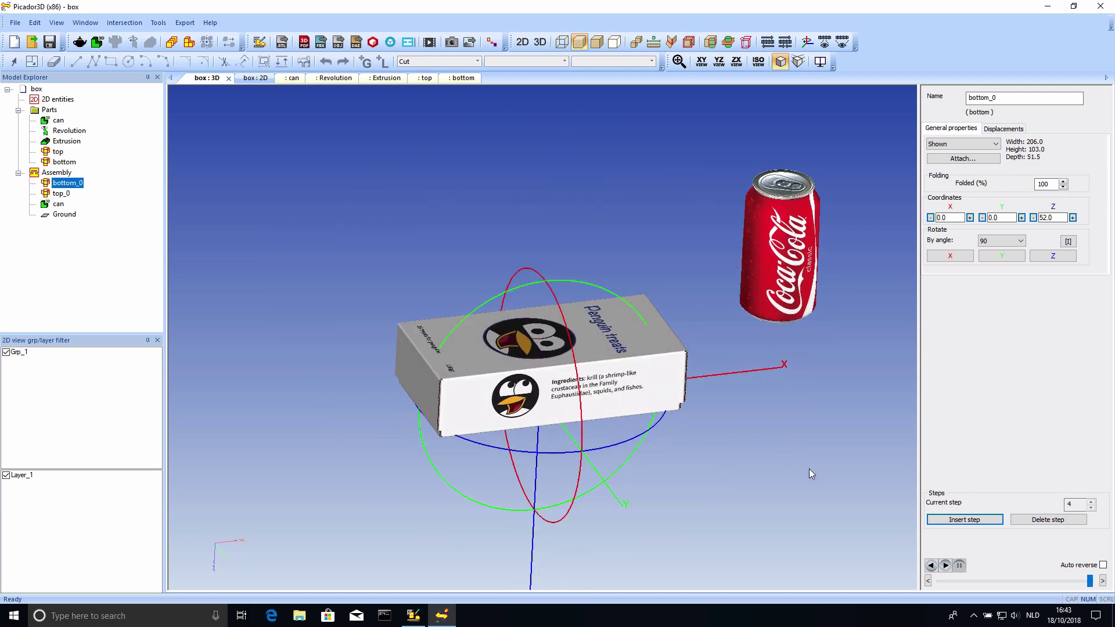
{"action": "left_click", "coordinate": [946, 565]}
{"action": "left_click_drag", "start_coordinate": [586, 240], "coordinate": [708, 211]}
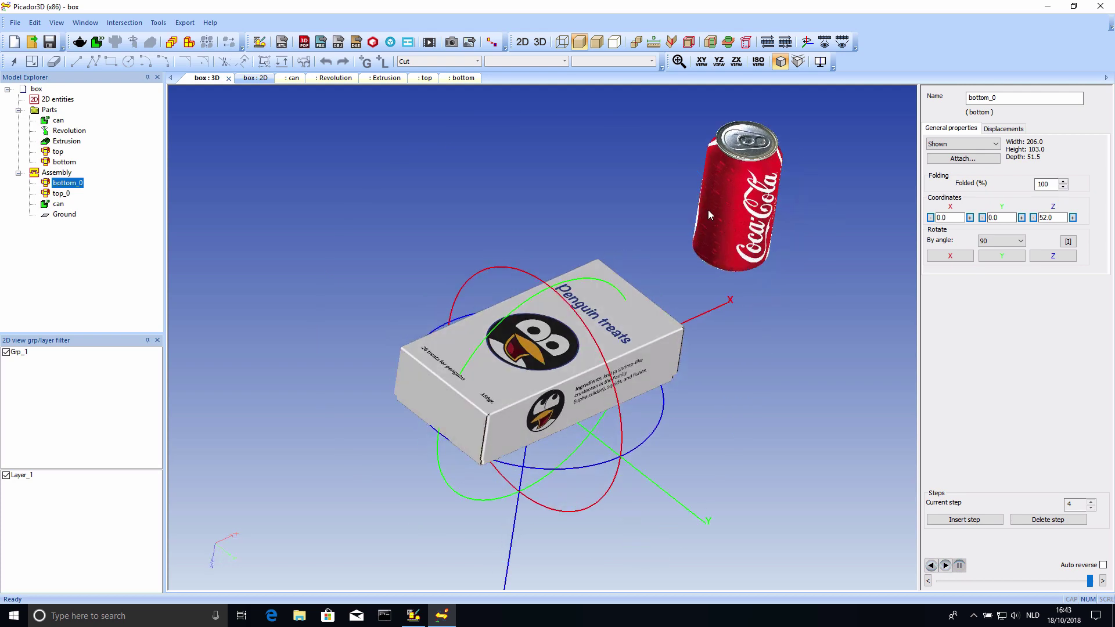
{"action": "left_click_drag", "start_coordinate": [668, 242], "coordinate": [657, 243]}
{"action": "left_click_drag", "start_coordinate": [725, 284], "coordinate": [578, 192]}
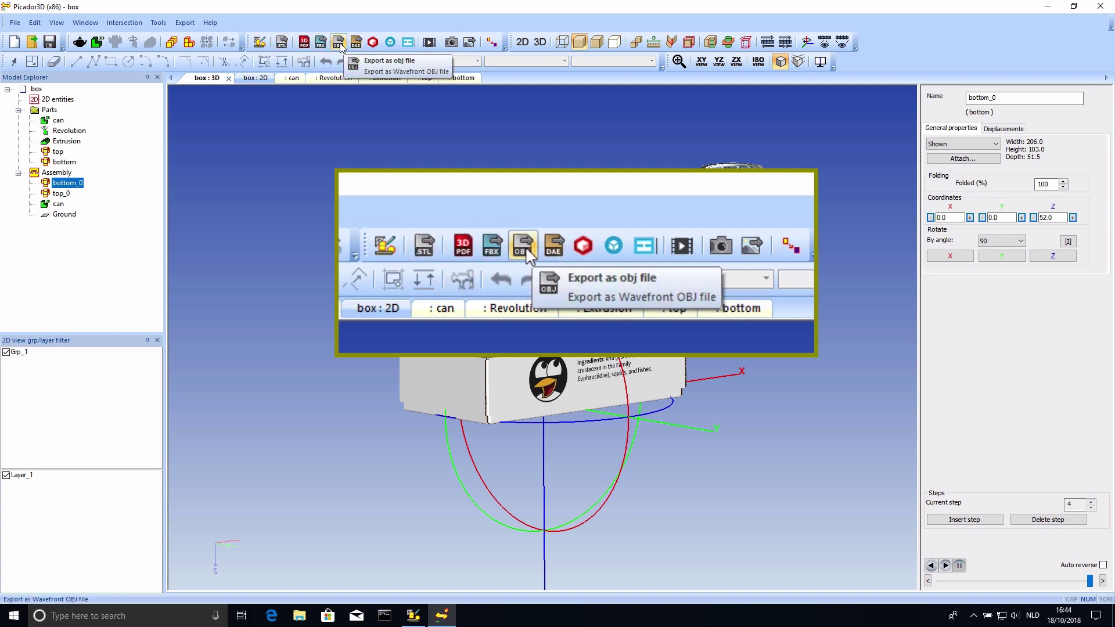
- Export the assembly as the animated 3D PDF box.pdf, using DefaultTemplate.pdf and the landscape layout with top buttons
{"action": "left_click", "coordinate": [304, 42]}
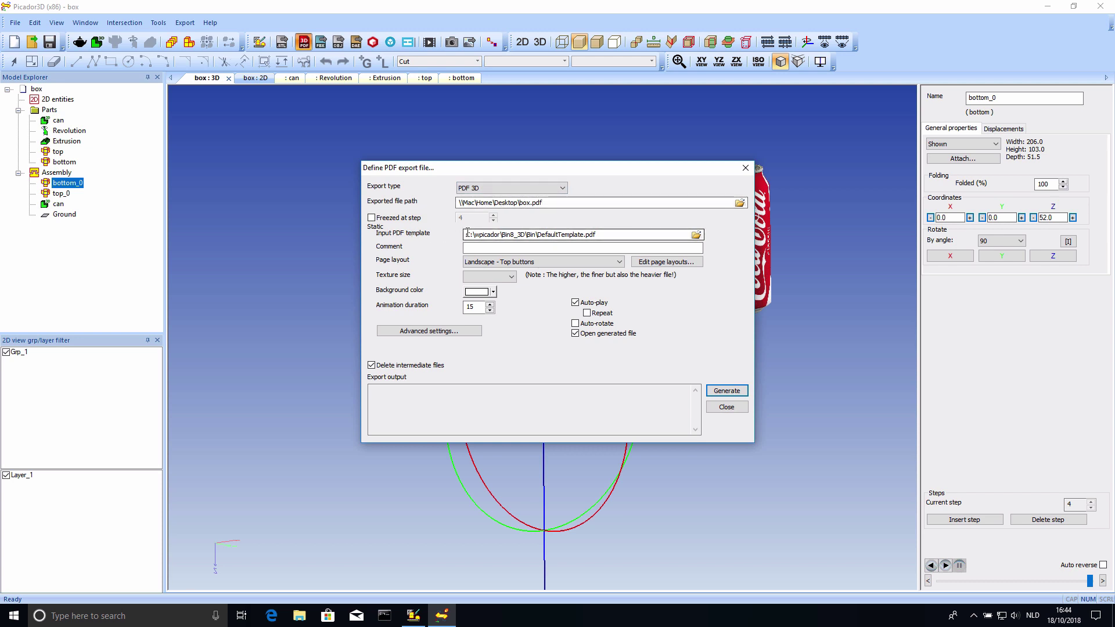
{"action": "left_click_drag", "start_coordinate": [467, 232], "coordinate": [620, 241]}
{"action": "left_click", "coordinate": [629, 235]}
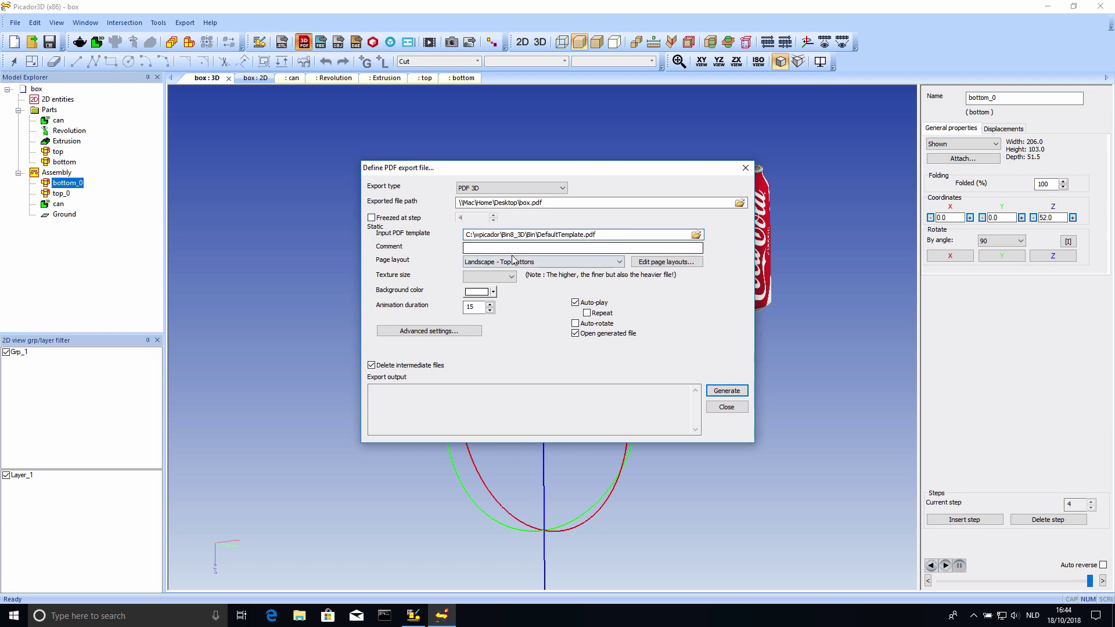
{"action": "left_click", "coordinate": [724, 391]}
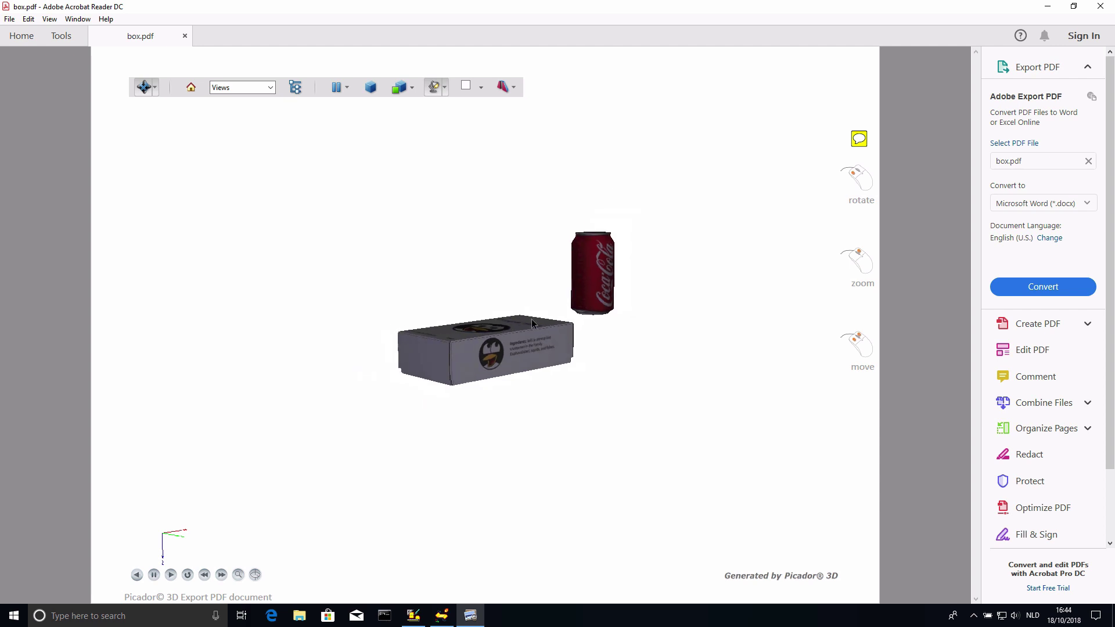
- Examine the box and can in the exported 3D PDF from several angles, and close the PDF and its reader
{"action": "left_click_drag", "start_coordinate": [452, 357], "coordinate": [366, 248]}
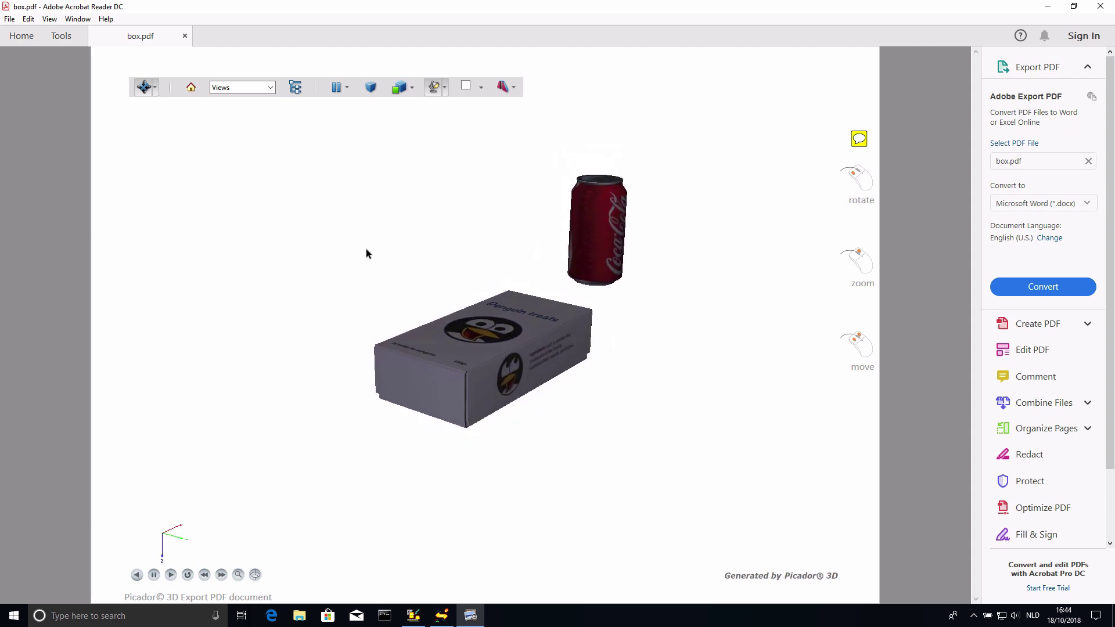
{"action": "left_click_drag", "start_coordinate": [502, 304], "coordinate": [484, 300]}
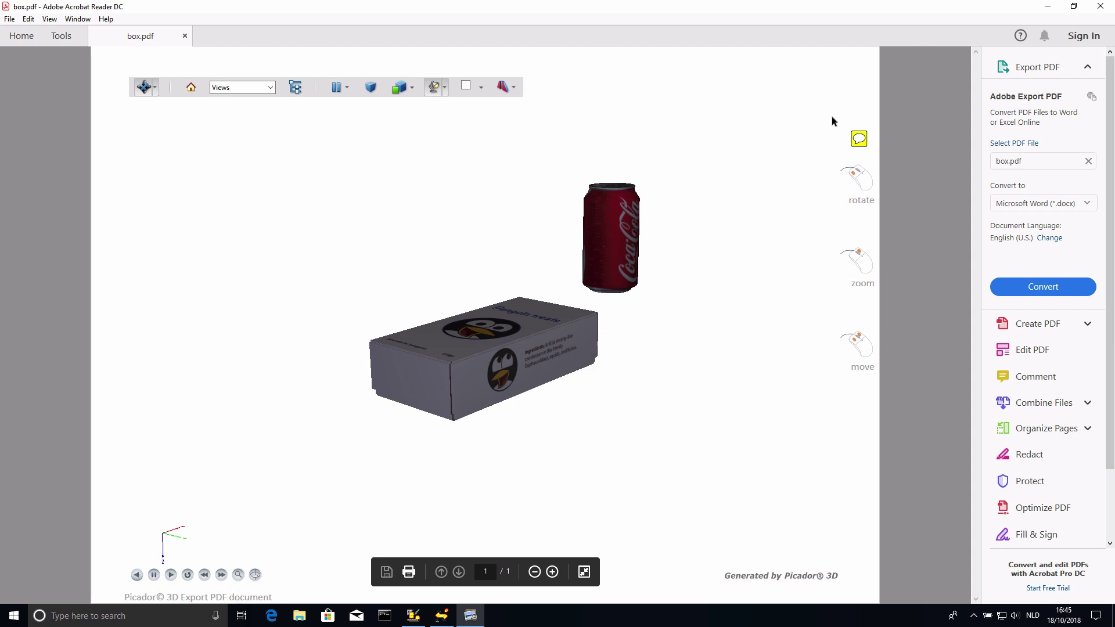
{"action": "mouse_move", "coordinate": [857, 135]}
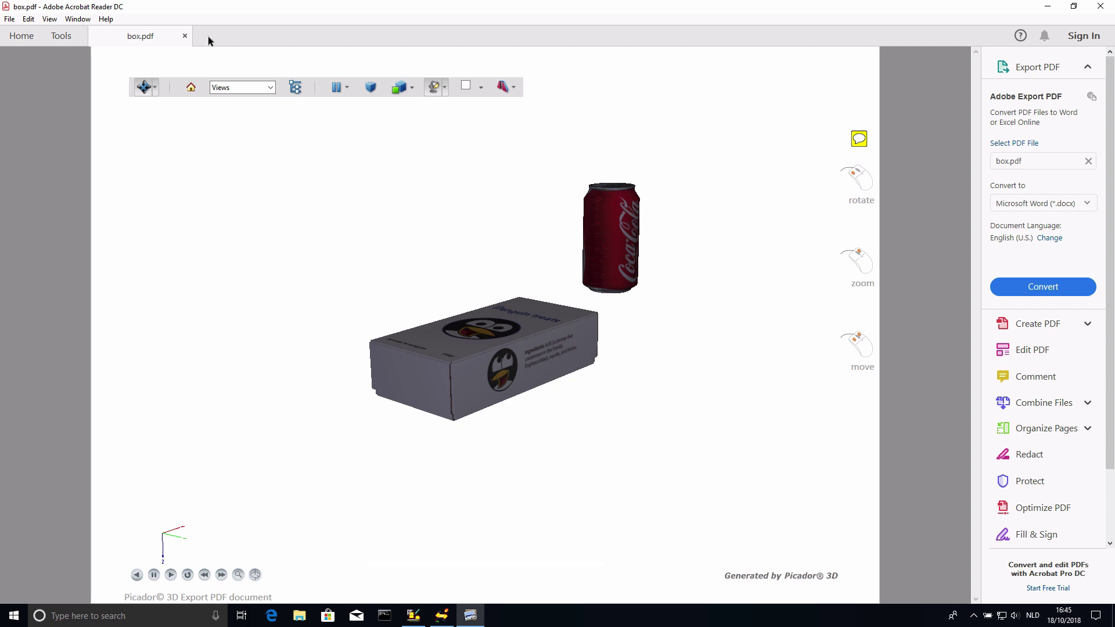
{"action": "left_click", "coordinate": [184, 36]}
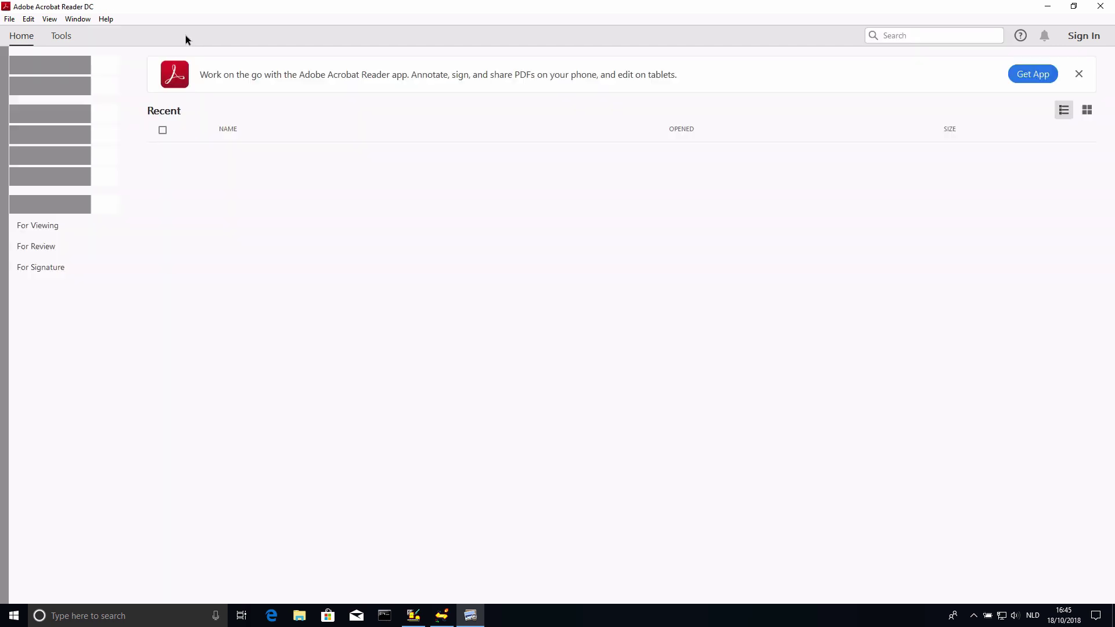
{"action": "left_click", "coordinate": [1091, 10]}
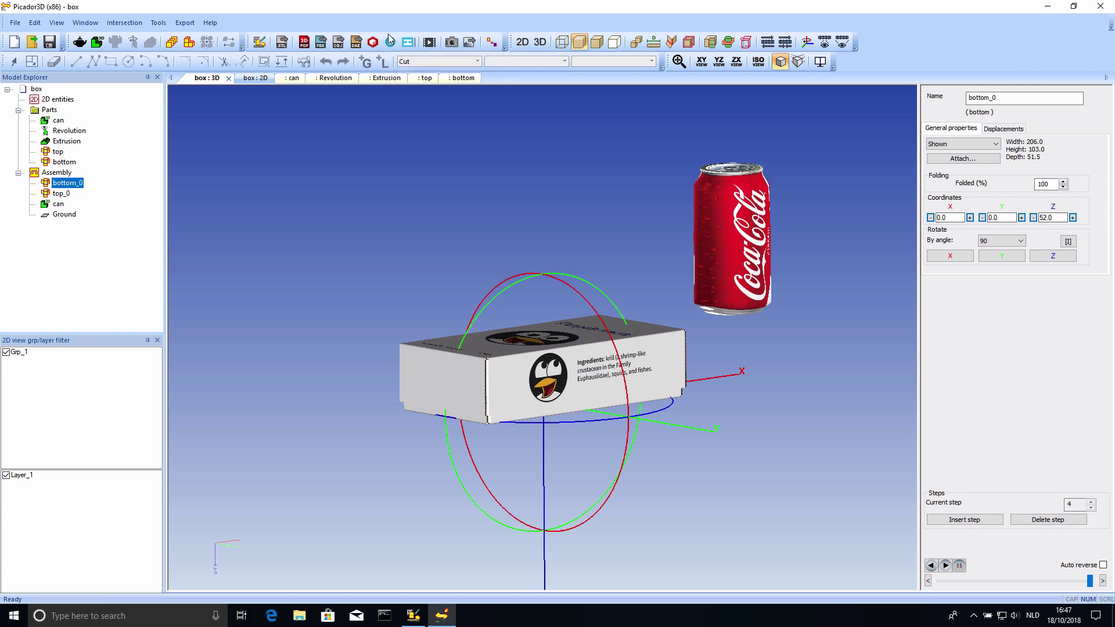
{"action": "left_click", "coordinate": [391, 42]}
{"action": "left_click", "coordinate": [431, 42]}
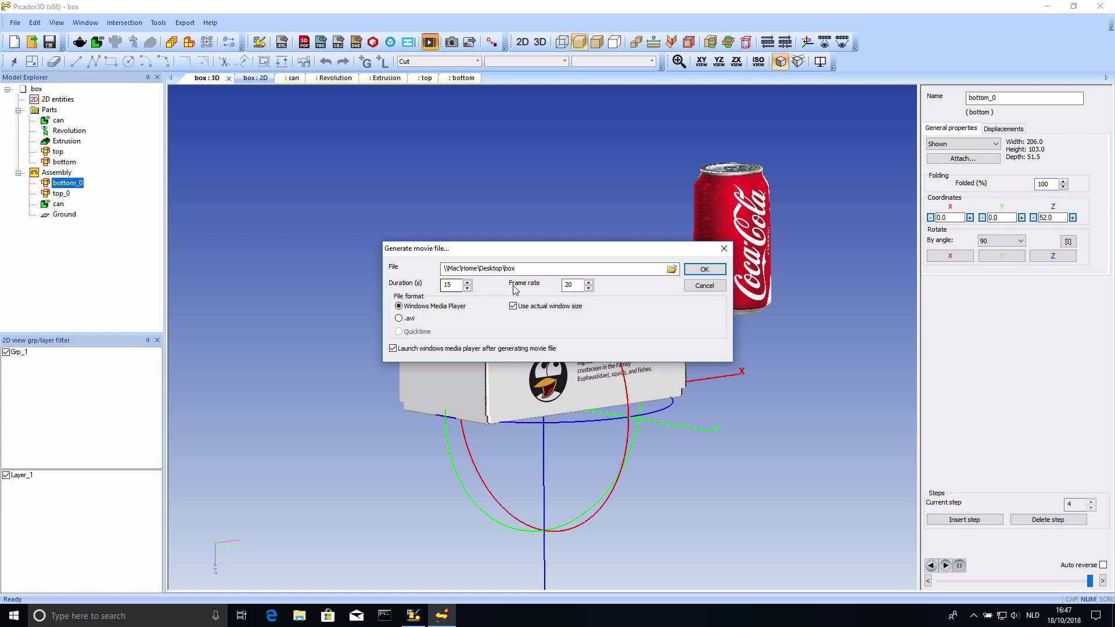
{"action": "left_click", "coordinate": [697, 288]}
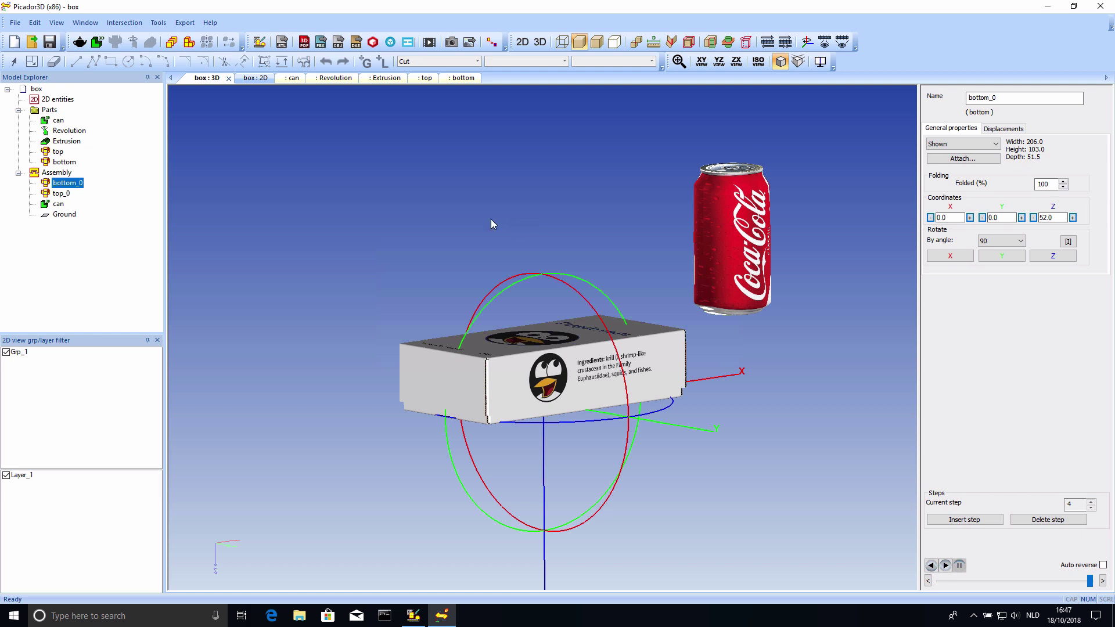
- Try to intersect the foldable solid top_0 with the imported can
{"action": "left_click", "coordinate": [712, 42]}
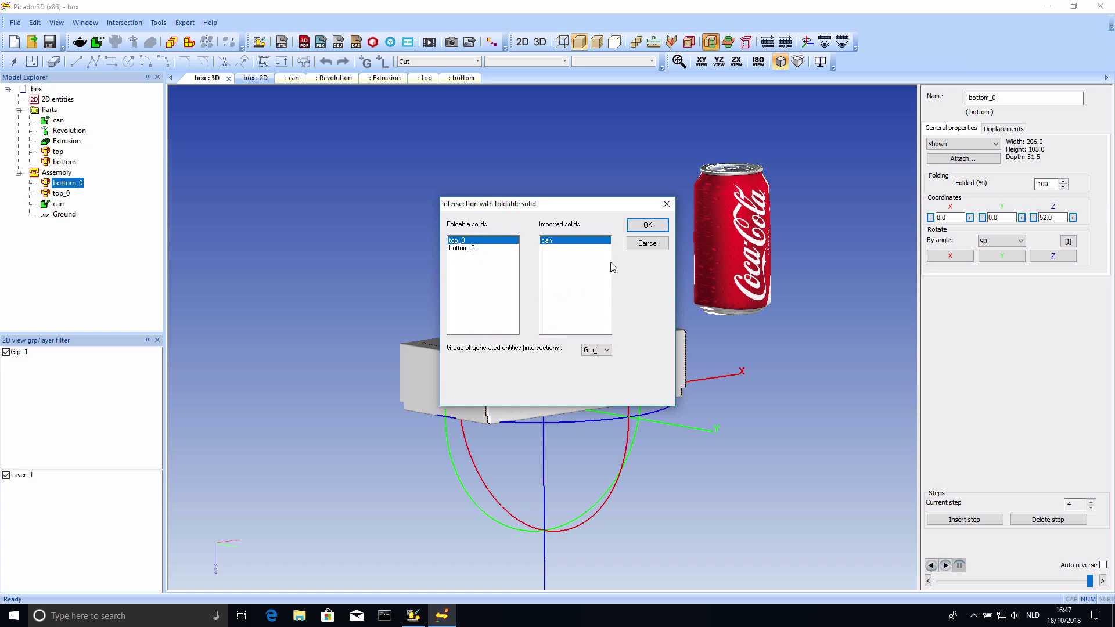
{"action": "left_click", "coordinate": [644, 226]}
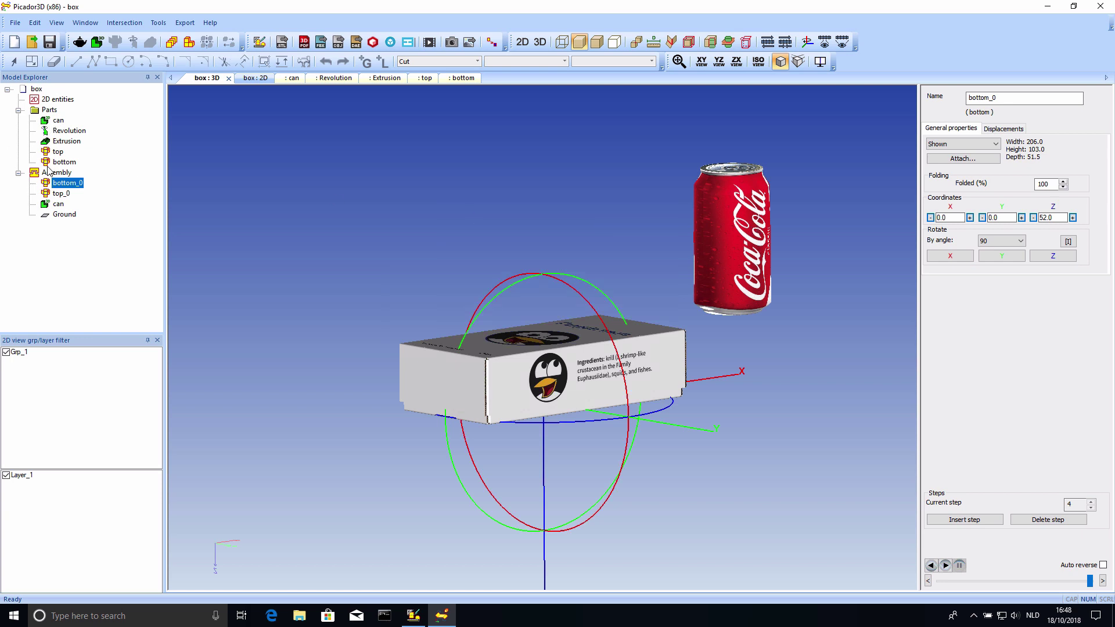
- Move the can through the closed box near its middle, to X 19, Y 0 and Z -5
{"action": "left_click", "coordinate": [58, 204]}
{"action": "left_click_drag", "start_coordinate": [734, 321], "coordinate": [742, 429]}
{"action": "left_click_drag", "start_coordinate": [824, 333], "coordinate": [652, 351]}
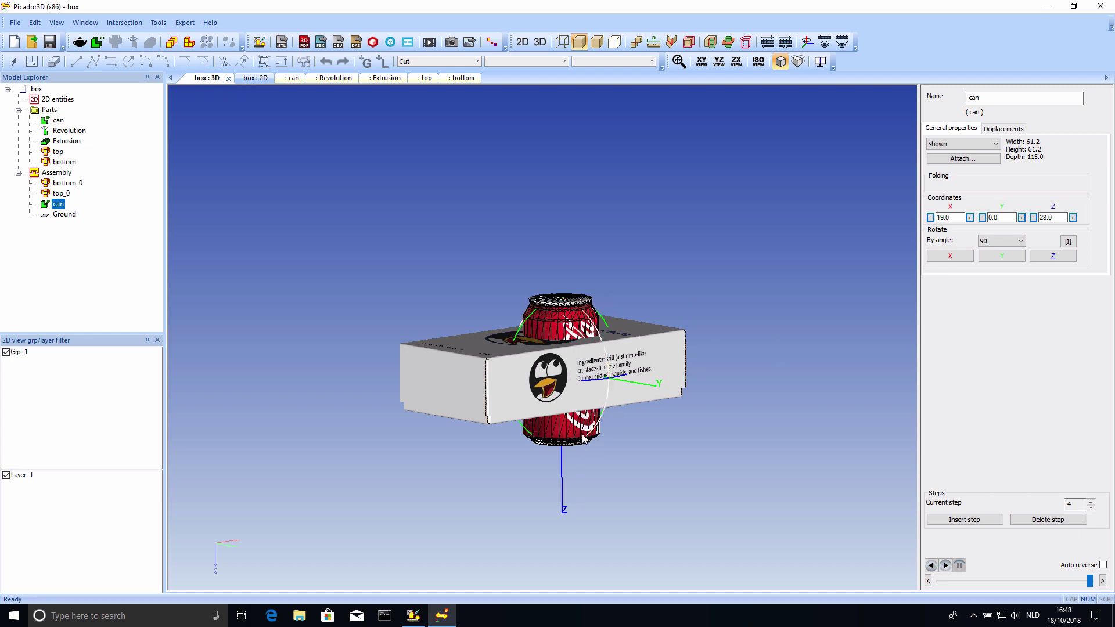
{"action": "left_click_drag", "start_coordinate": [562, 453], "coordinate": [540, 399]}
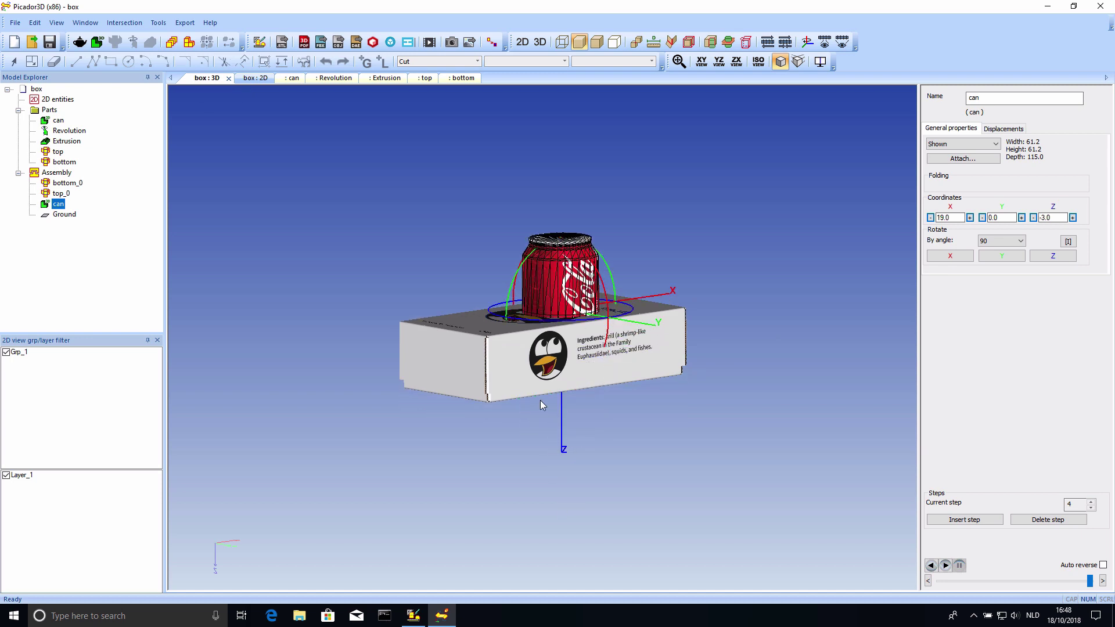
{"action": "scroll", "coordinate": [468, 368], "scroll_direction": "down", "scroll_amount": 2}
{"action": "middle_click_drag", "start_coordinate": [385, 339], "coordinate": [529, 406]}
{"action": "left_click_drag", "start_coordinate": [534, 411], "coordinate": [533, 405]}
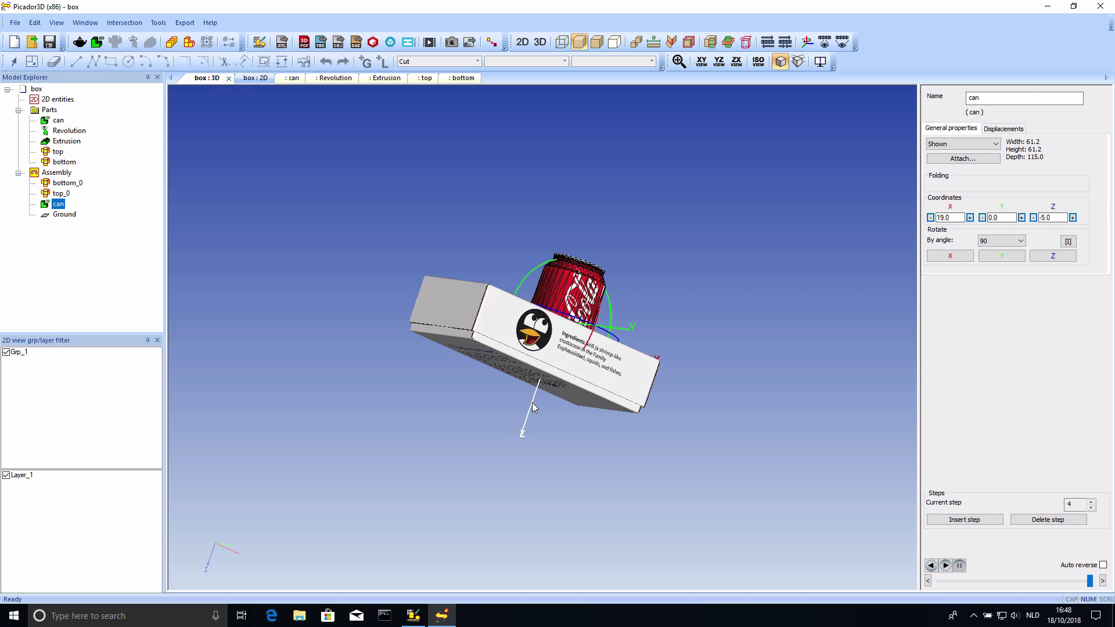
- Shift the can to a corner of the closed box, at X 90, Y 57 and Z -6
{"action": "middle_click_drag", "start_coordinate": [532, 410], "coordinate": [384, 427]}
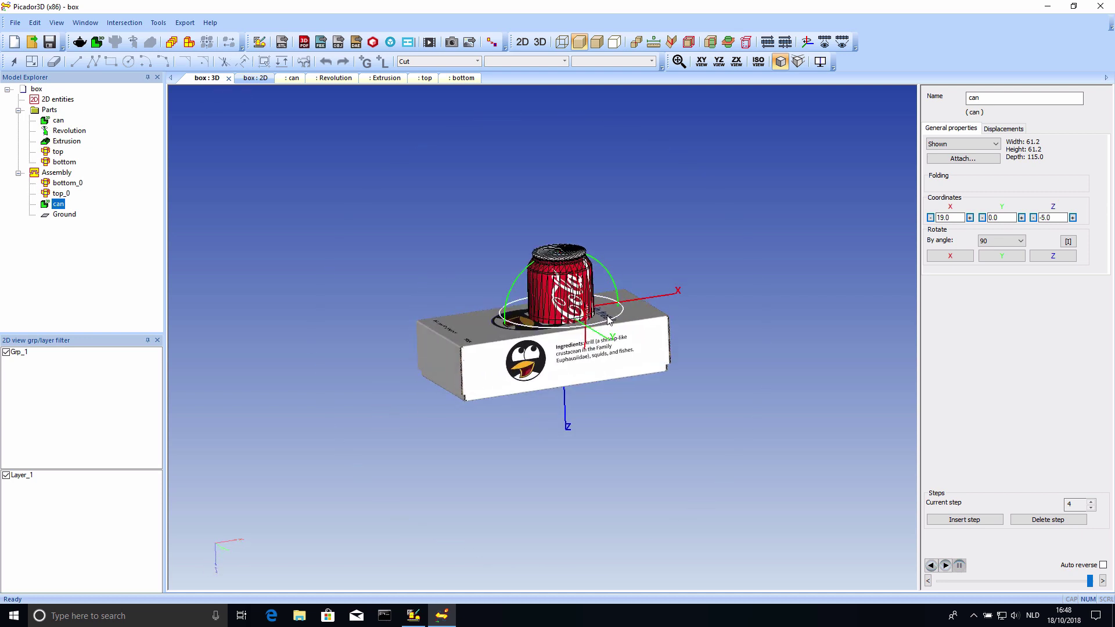
{"action": "middle_click_drag", "start_coordinate": [642, 301], "coordinate": [664, 294]}
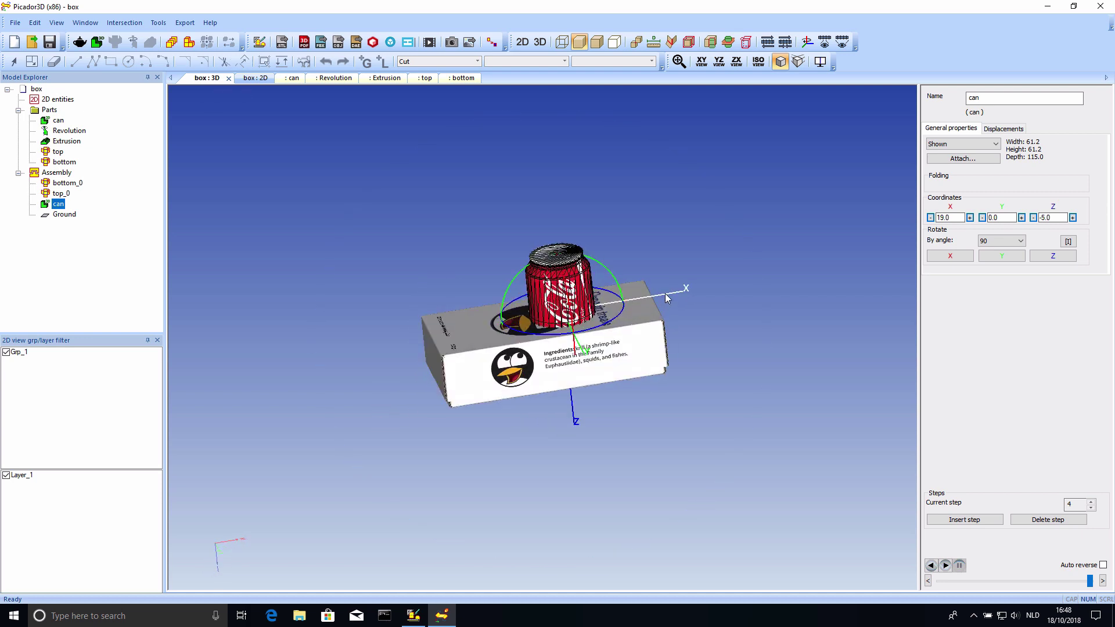
{"action": "left_click_drag", "start_coordinate": [664, 294], "coordinate": [741, 288]}
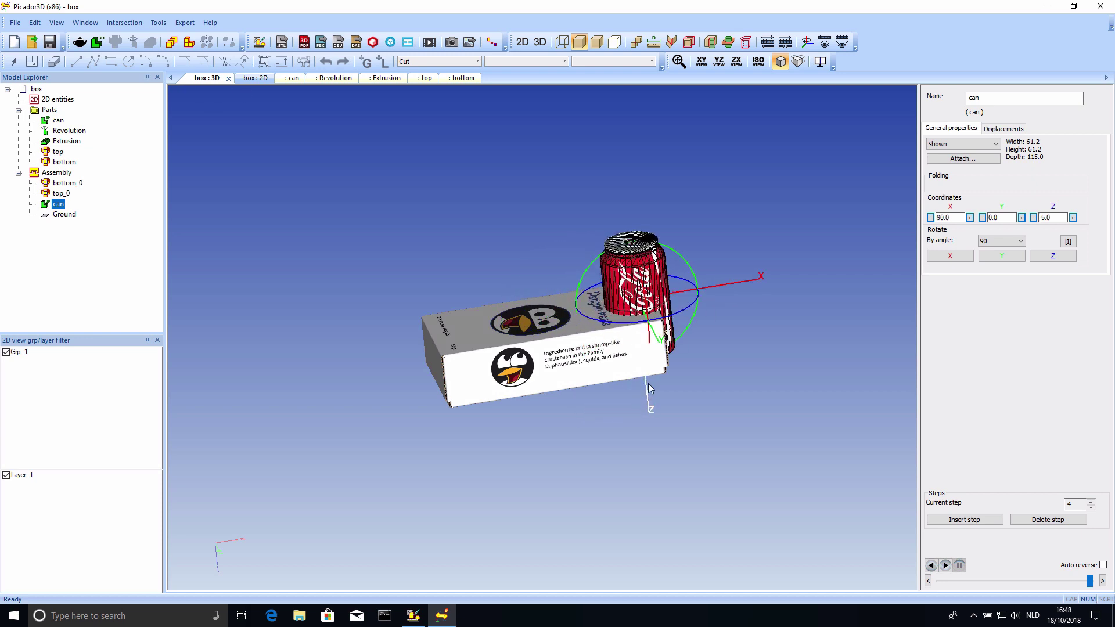
{"action": "left_click_drag", "start_coordinate": [658, 343], "coordinate": [663, 359]}
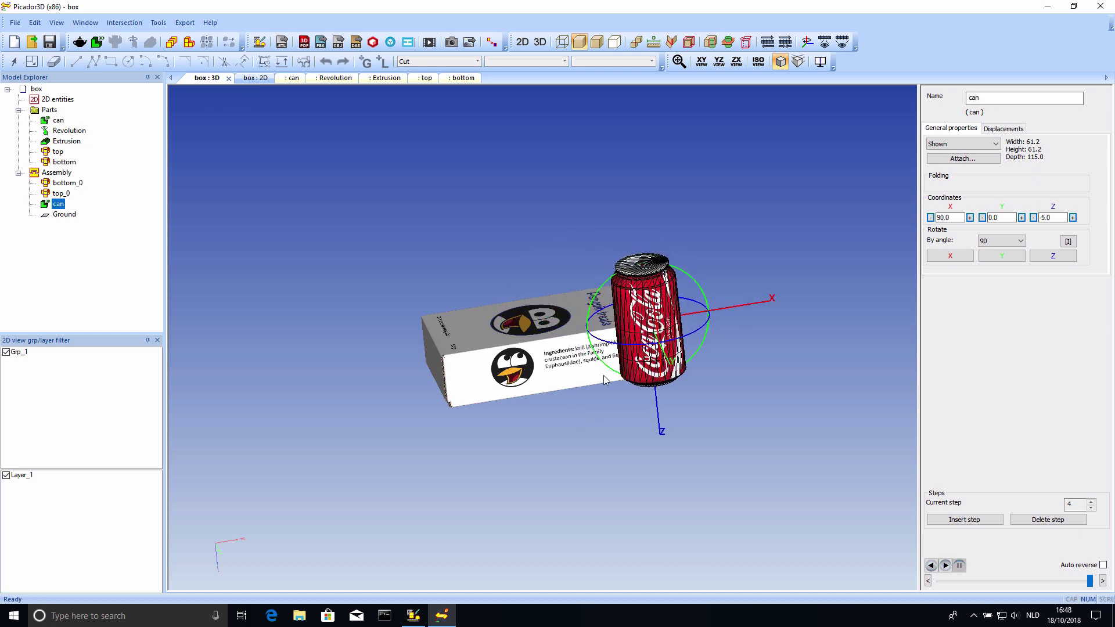
{"action": "middle_click_drag", "start_coordinate": [662, 359], "coordinate": [587, 366]}
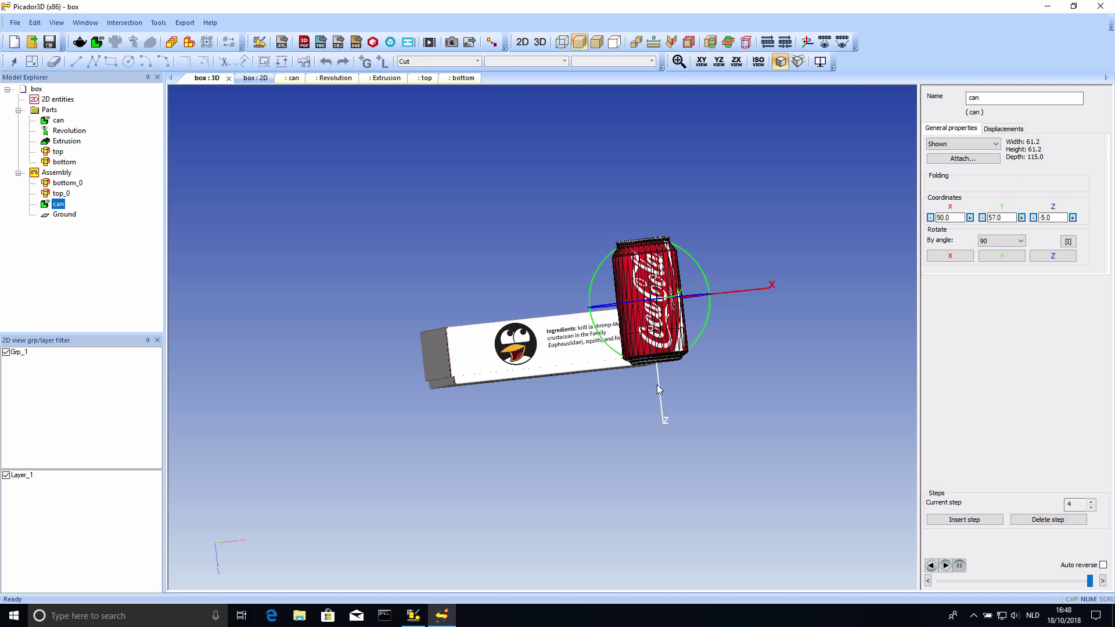
{"action": "left_click_drag", "start_coordinate": [657, 384], "coordinate": [657, 384]}
{"action": "middle_click_drag", "start_coordinate": [600, 399], "coordinate": [456, 442]}
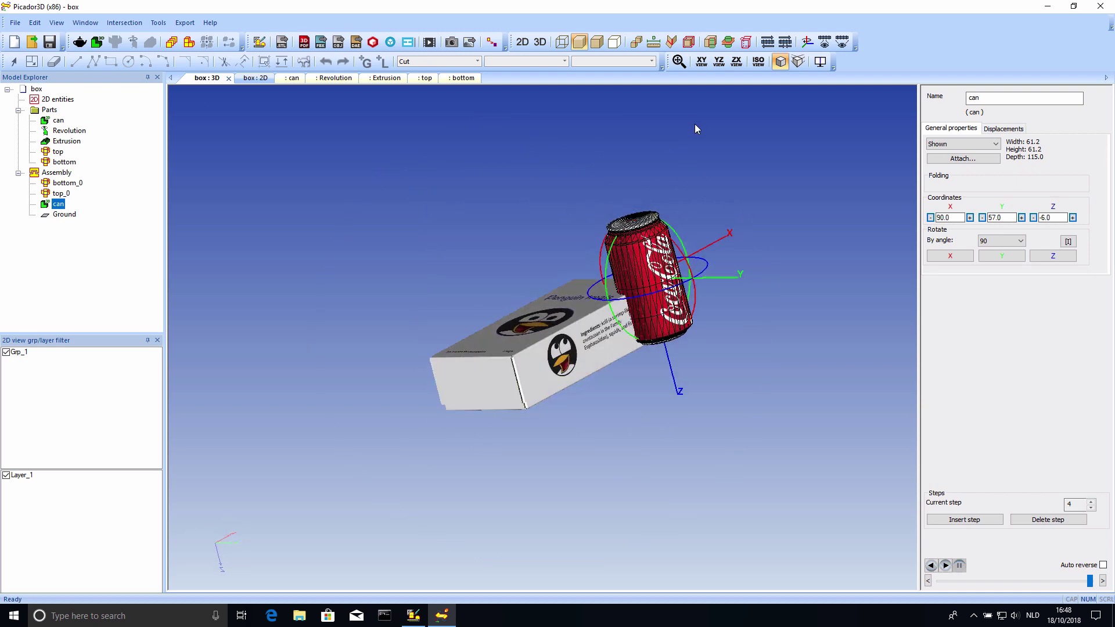
- Intersect foldable solid top_0 with the can, generating the entities in Grp_1, and open the 2D entities drawing
{"action": "left_click", "coordinate": [709, 44]}
{"action": "left_click", "coordinate": [646, 226]}
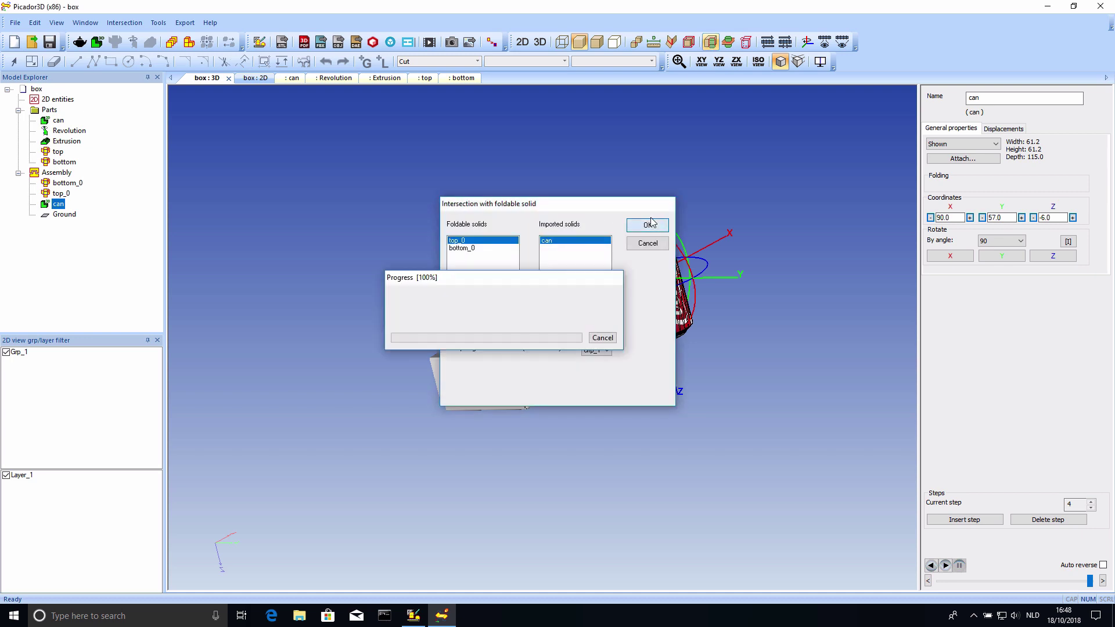
{"action": "double_click", "coordinate": [57, 100]}
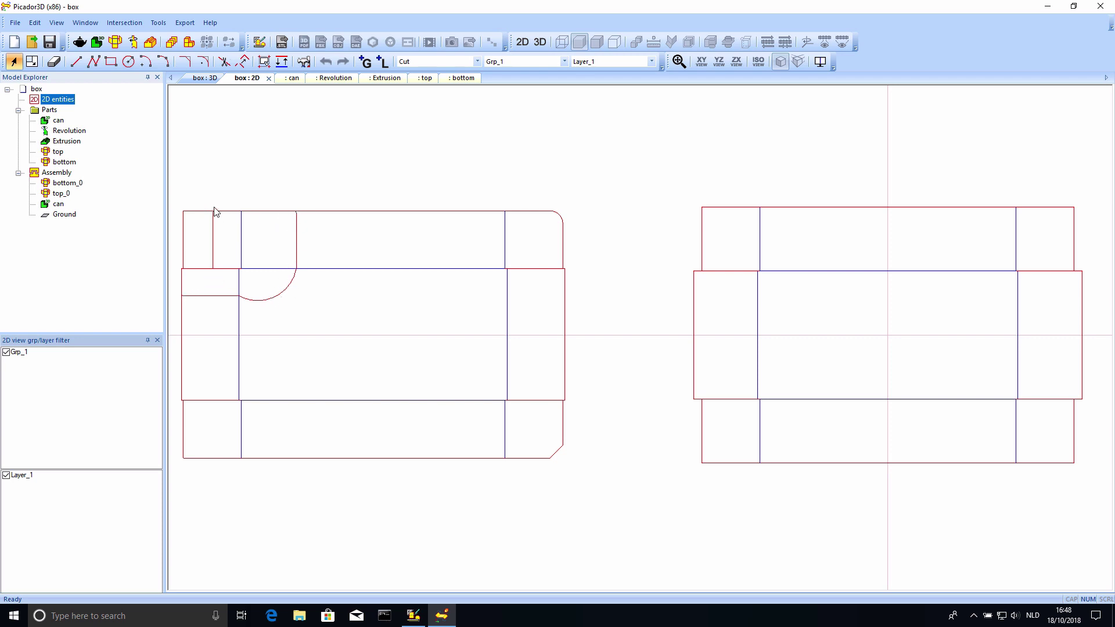
- Create a foldable part named box-coke from group Grp_1, with tolerance distance 0.5 and tolerance angle 0.3
{"action": "left_click", "coordinate": [115, 42]}
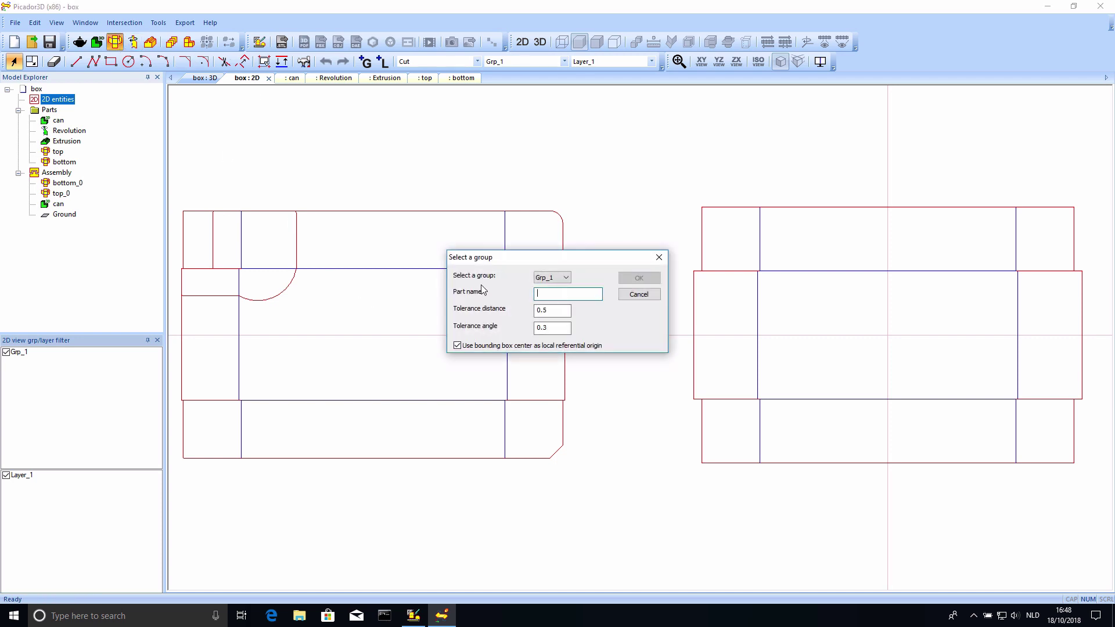
{"action": "type", "text": "box-coke"}
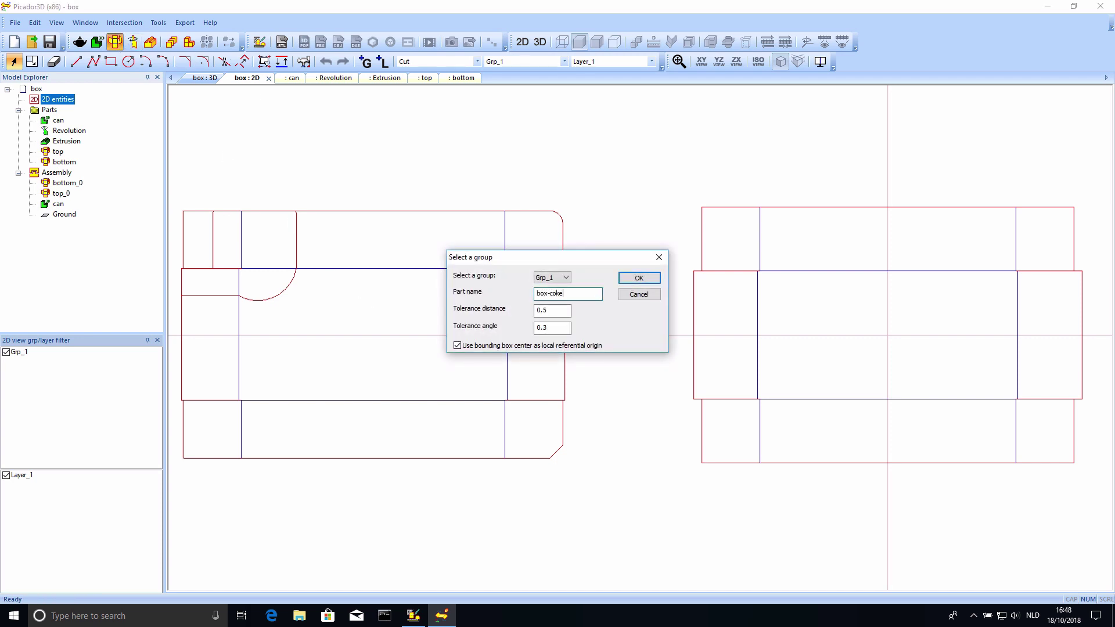
{"action": "key", "text": "Return"}
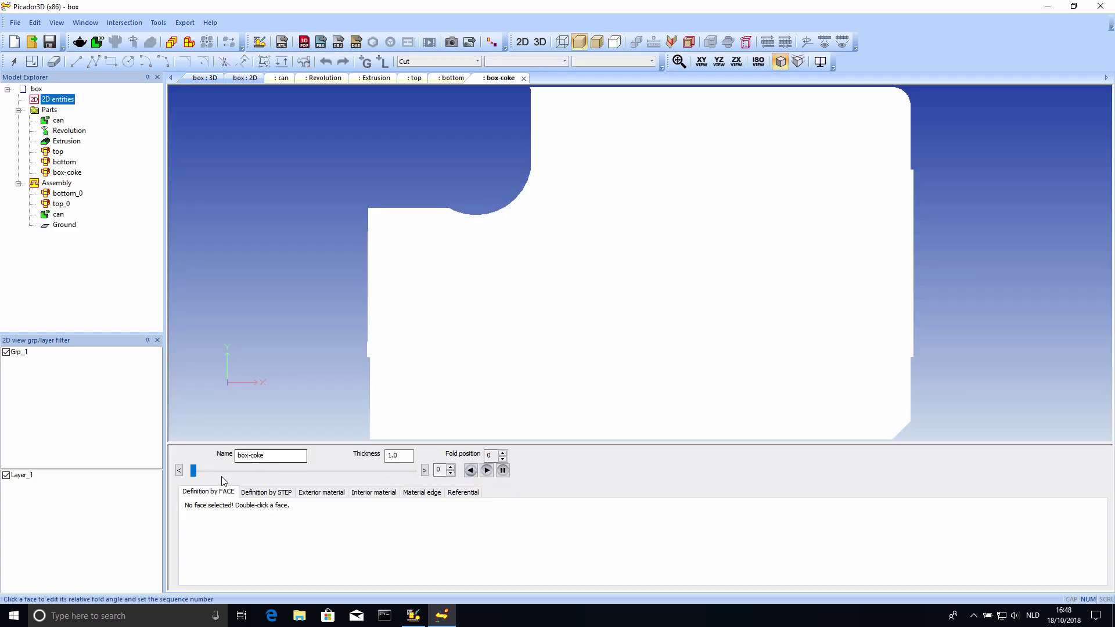
- Play the folding of box-coke and inspect the can-shaped cutout in the folded tray from several angles
{"action": "left_click", "coordinate": [487, 471]}
{"action": "middle_click_drag", "start_coordinate": [541, 250], "coordinate": [731, 173]}
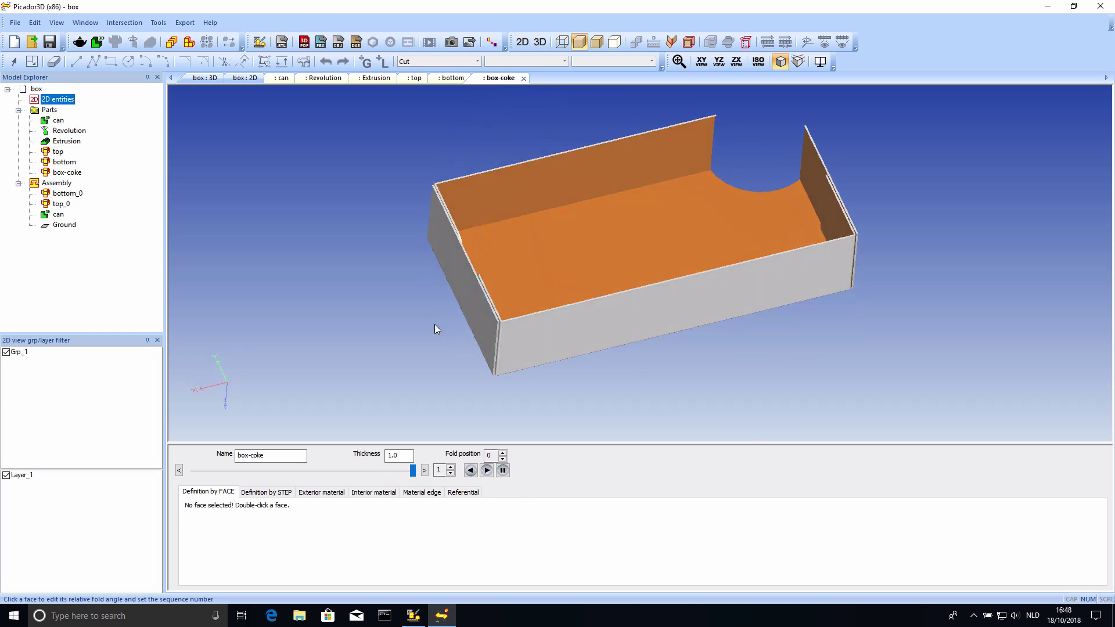
{"action": "middle_click_drag", "start_coordinate": [437, 330], "coordinate": [499, 250]}
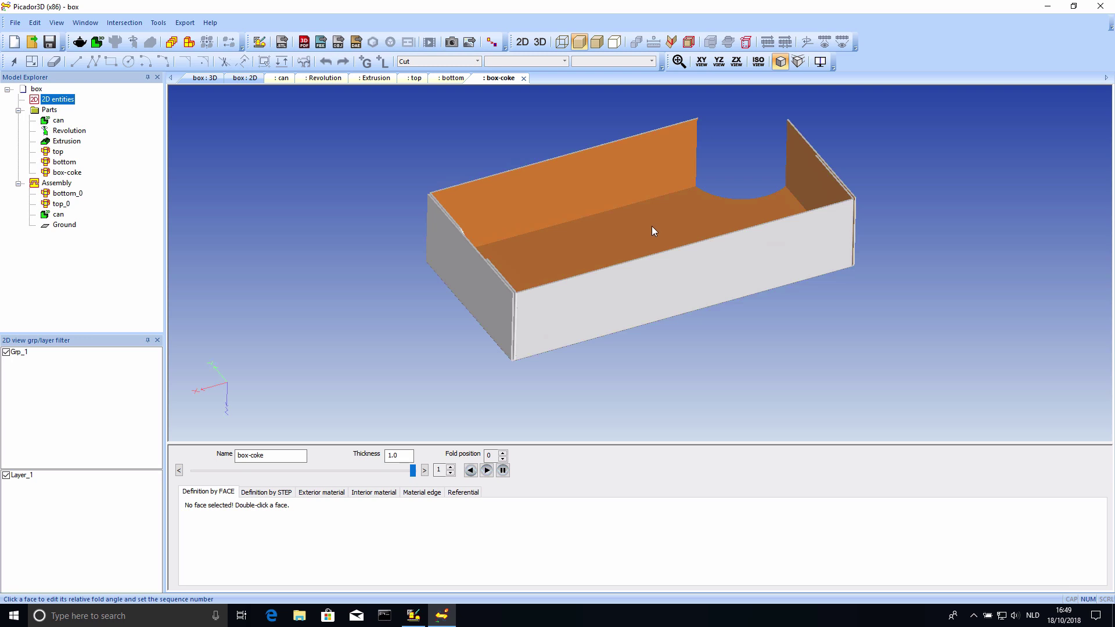
{"action": "middle_click_drag", "start_coordinate": [659, 230], "coordinate": [497, 186]}
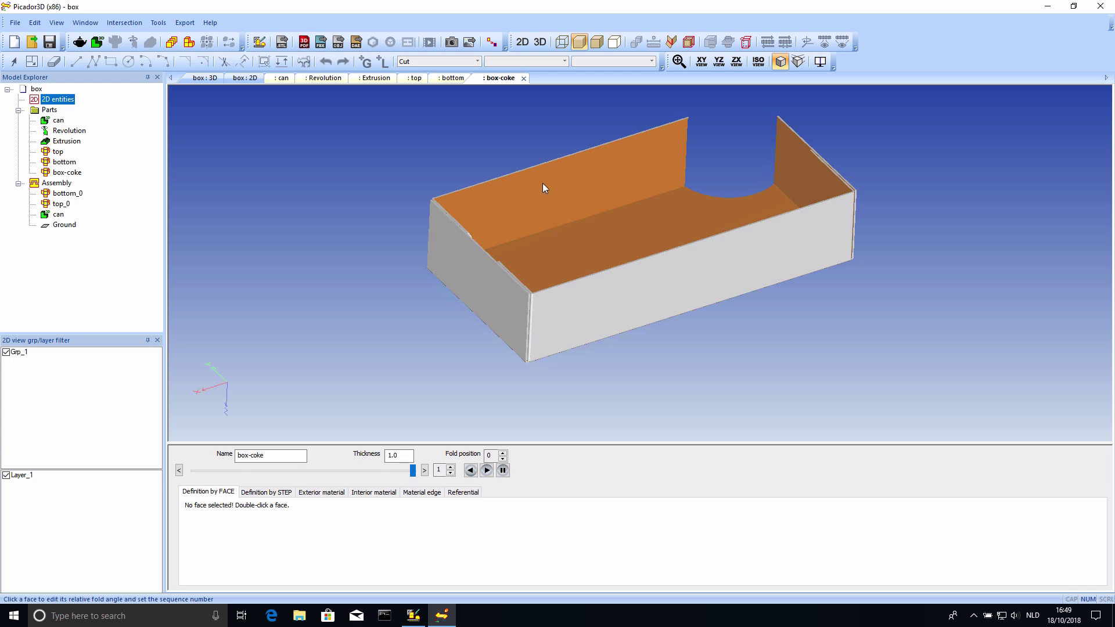
- Return to the box assembly, minimise the modelling window and start PLMPack StackBuilder from the desktop
{"action": "left_click", "coordinate": [56, 184]}
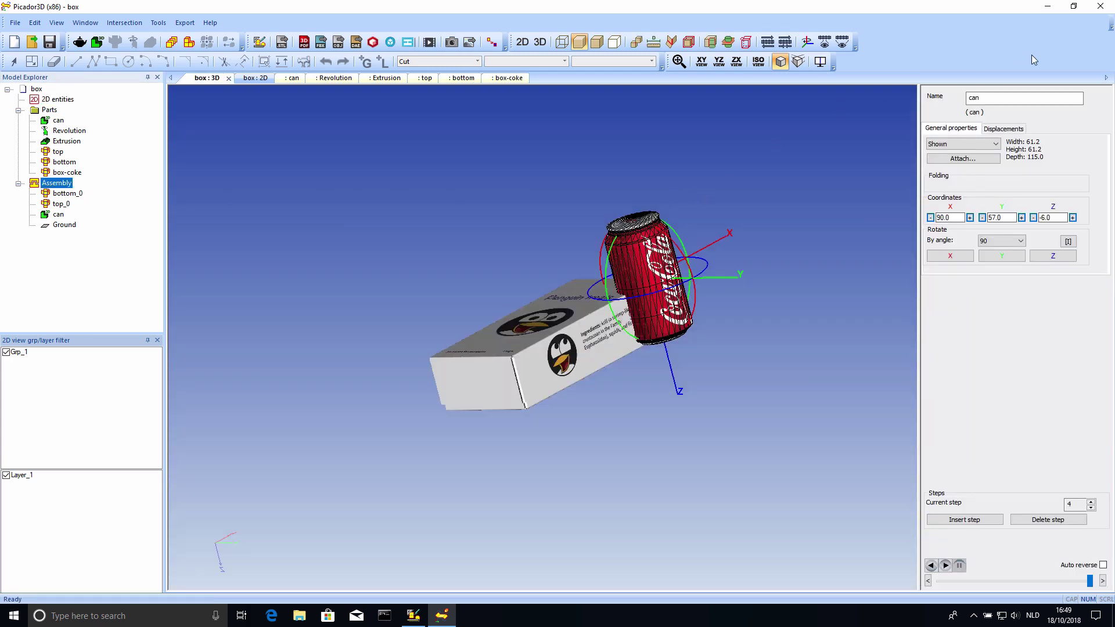
{"action": "left_click", "coordinate": [1048, 7]}
{"action": "left_click", "coordinate": [1048, 8]}
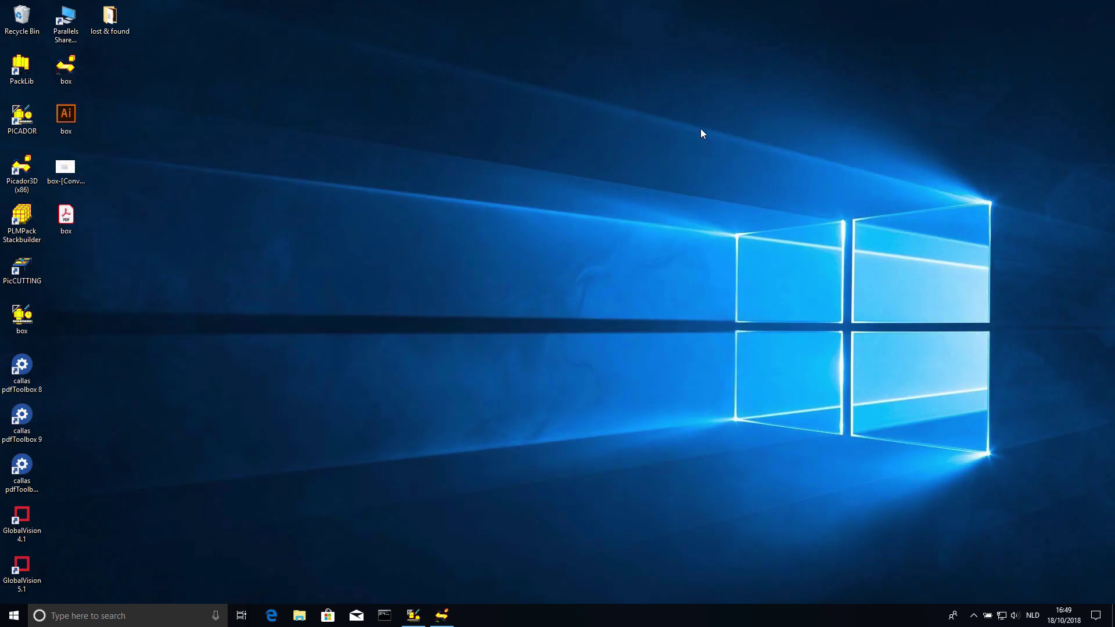
{"action": "left_click", "coordinate": [24, 220]}
{"action": "double_click", "coordinate": [23, 219]}
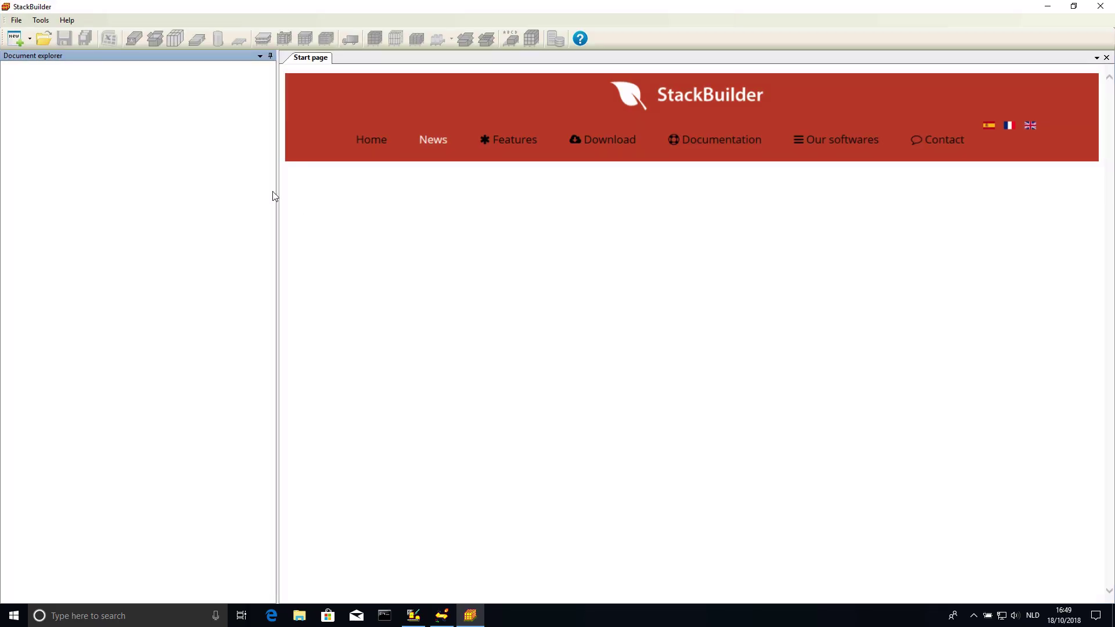
- Open the Matches sample file in StackBuilder and open the properties of its Match box
{"action": "left_click", "coordinate": [44, 38]}
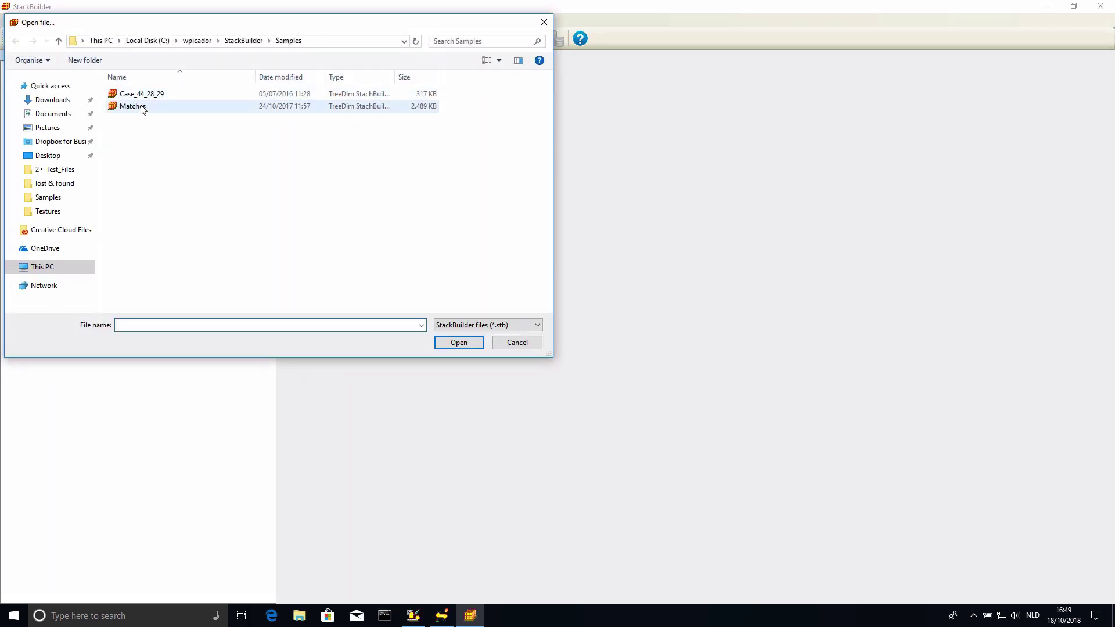
{"action": "left_click", "coordinate": [140, 106]}
{"action": "left_click", "coordinate": [457, 344]}
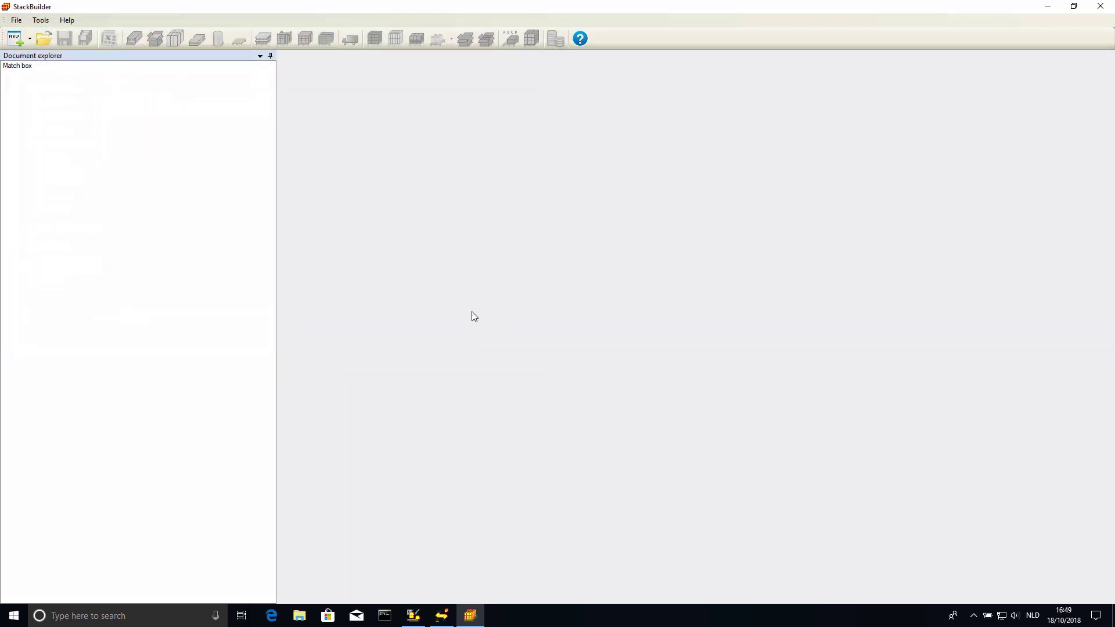
{"action": "double_click", "coordinate": [58, 85]}
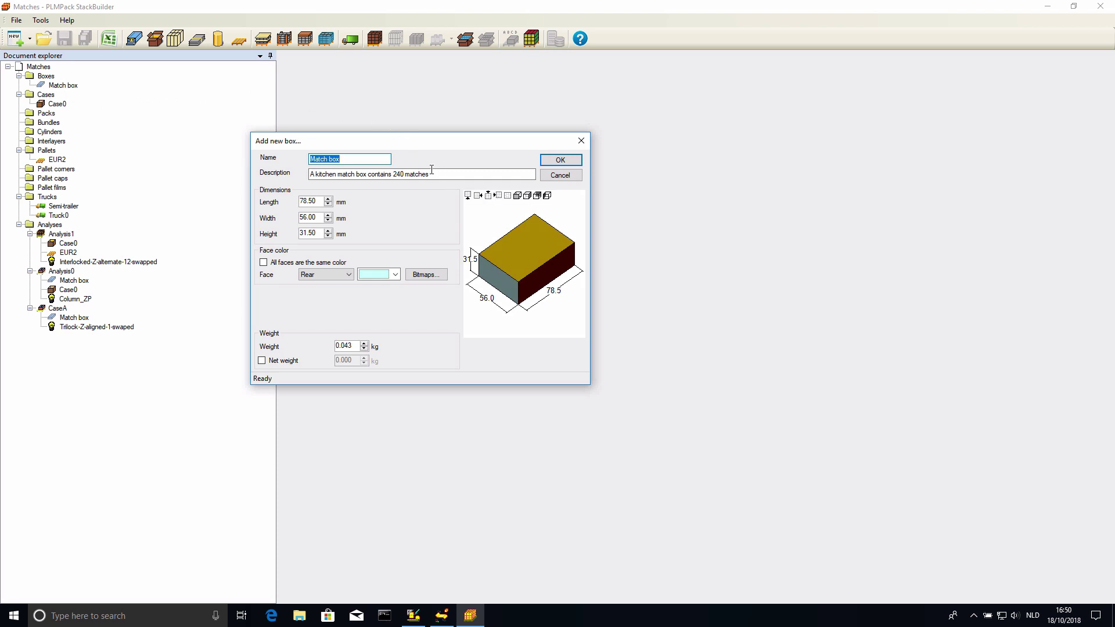
- Examine the match count in the Match box's description and its weight, and close its properties
{"action": "left_click_drag", "start_coordinate": [394, 175], "coordinate": [402, 174]}
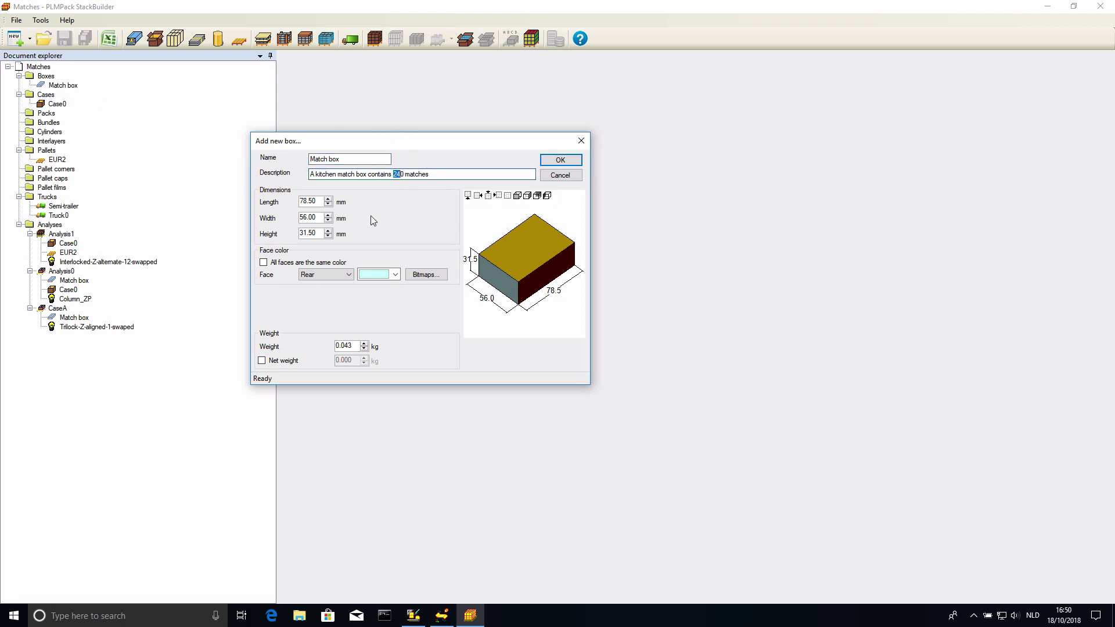
{"action": "left_click_drag", "start_coordinate": [353, 346], "coordinate": [347, 346]}
{"action": "left_click", "coordinate": [561, 161]}
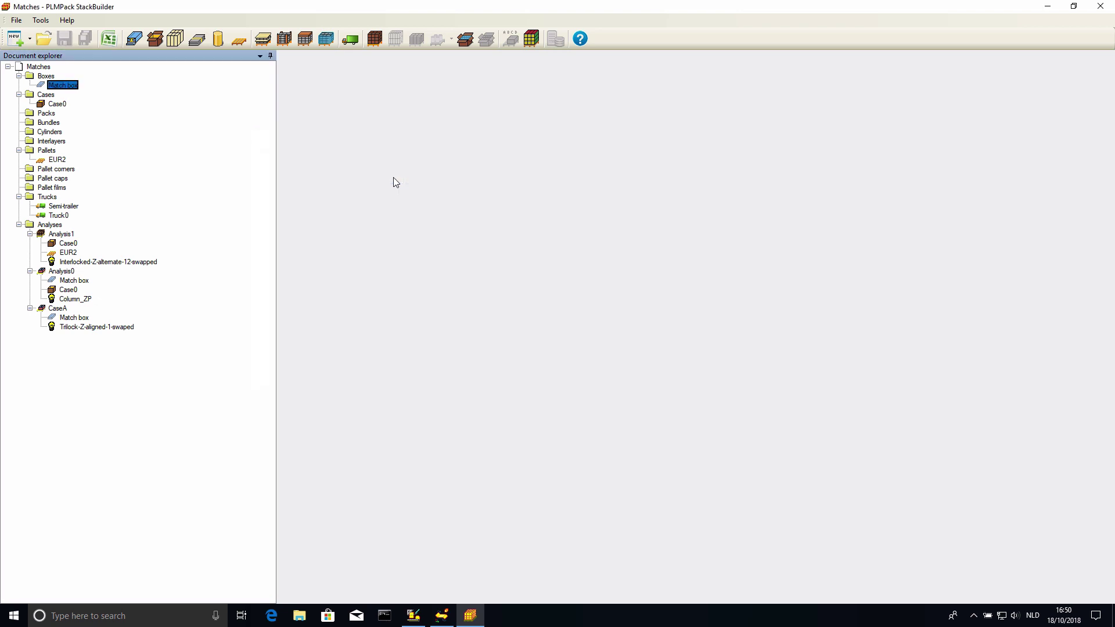
- Look over the outer and inside dimensions of Case0 and close its properties without changes
{"action": "double_click", "coordinate": [57, 105]}
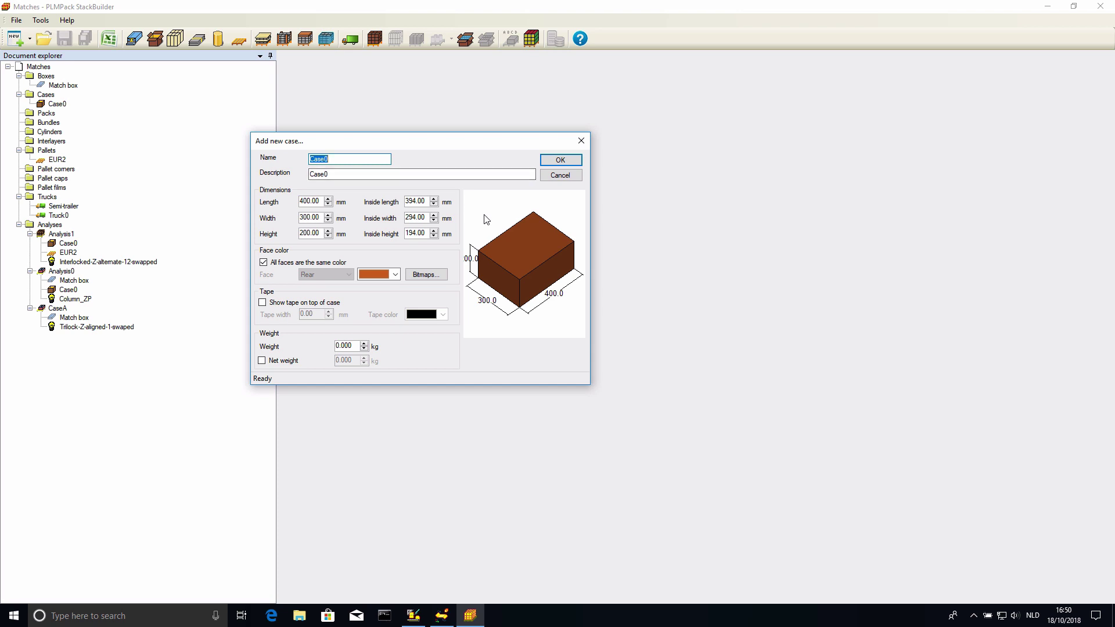
{"action": "left_click", "coordinate": [488, 218]}
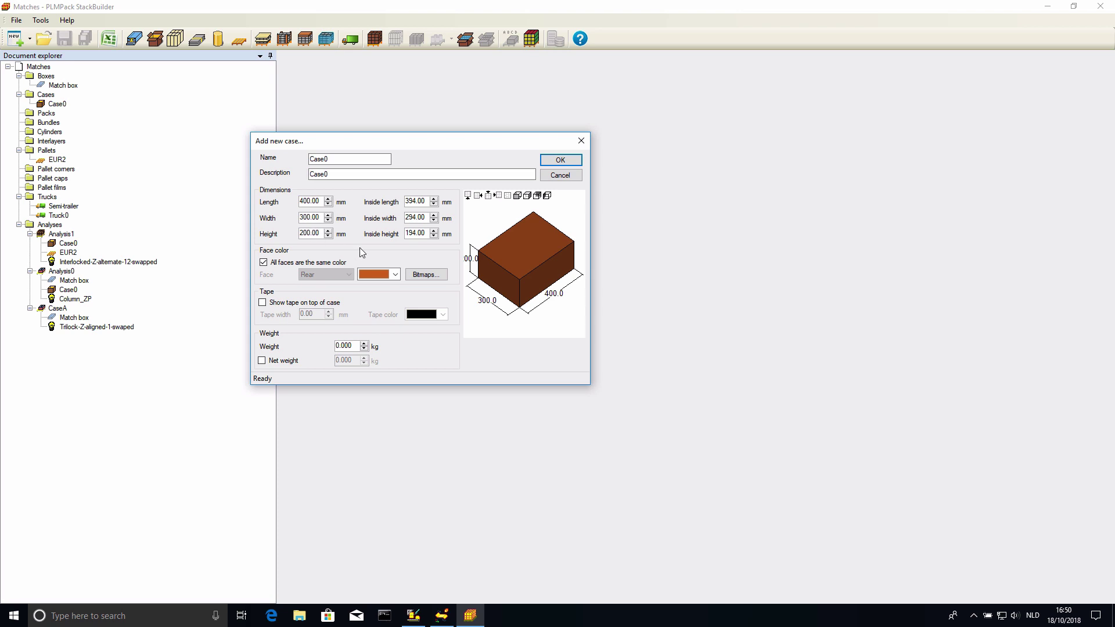
{"action": "left_click", "coordinate": [561, 175]}
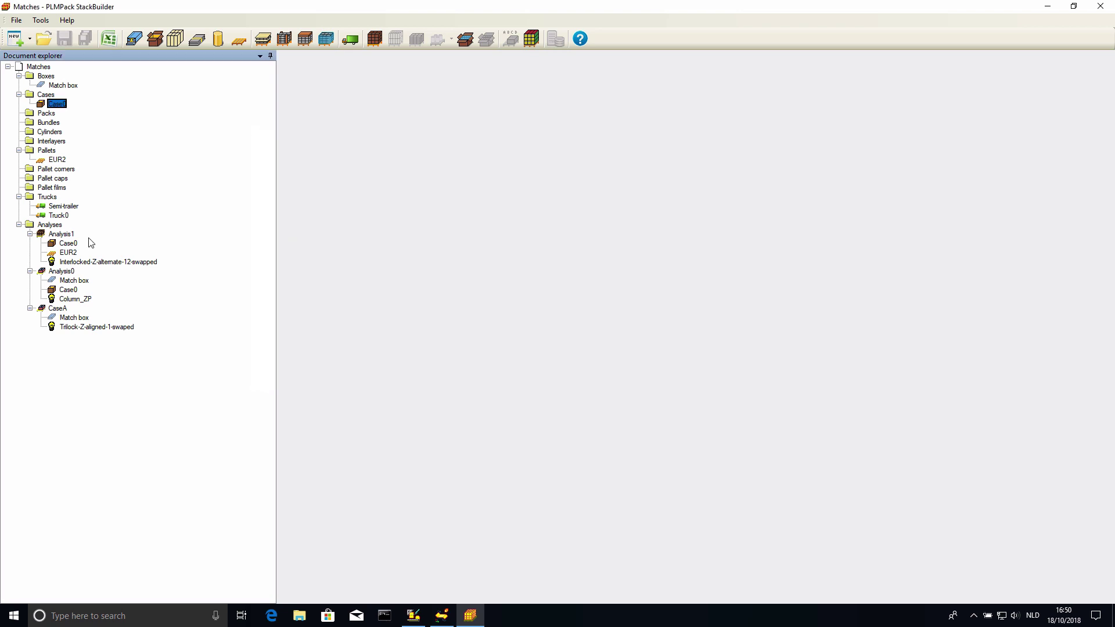
- Open Analysis0, view the packed case from another angle and enlarge the list of solutions
{"action": "double_click", "coordinate": [64, 272]}
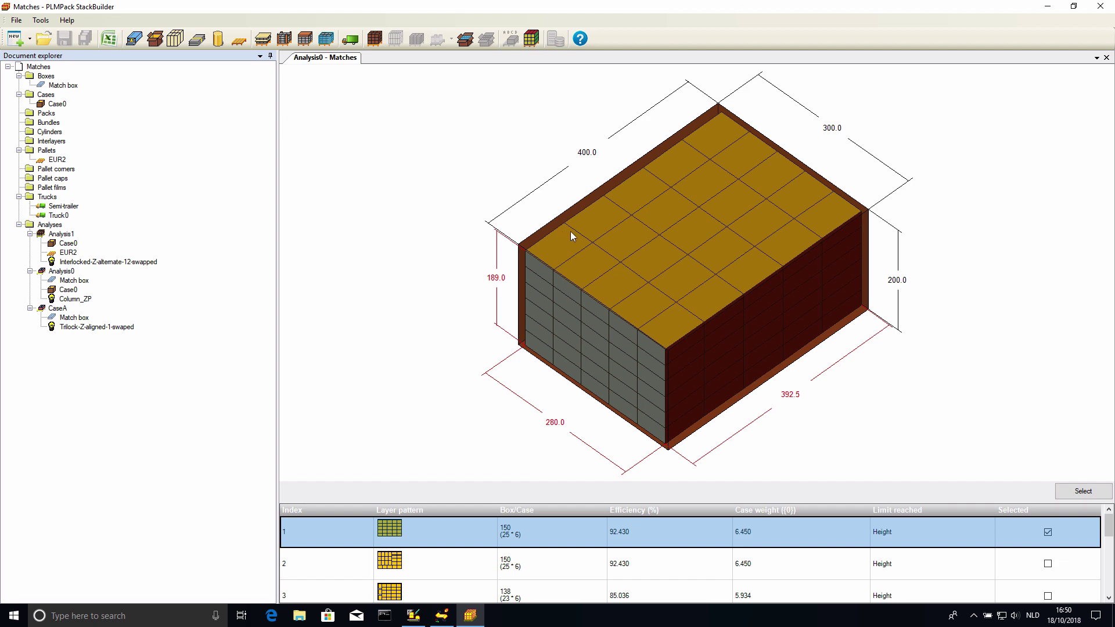
{"action": "left_click_drag", "start_coordinate": [571, 232], "coordinate": [593, 206]}
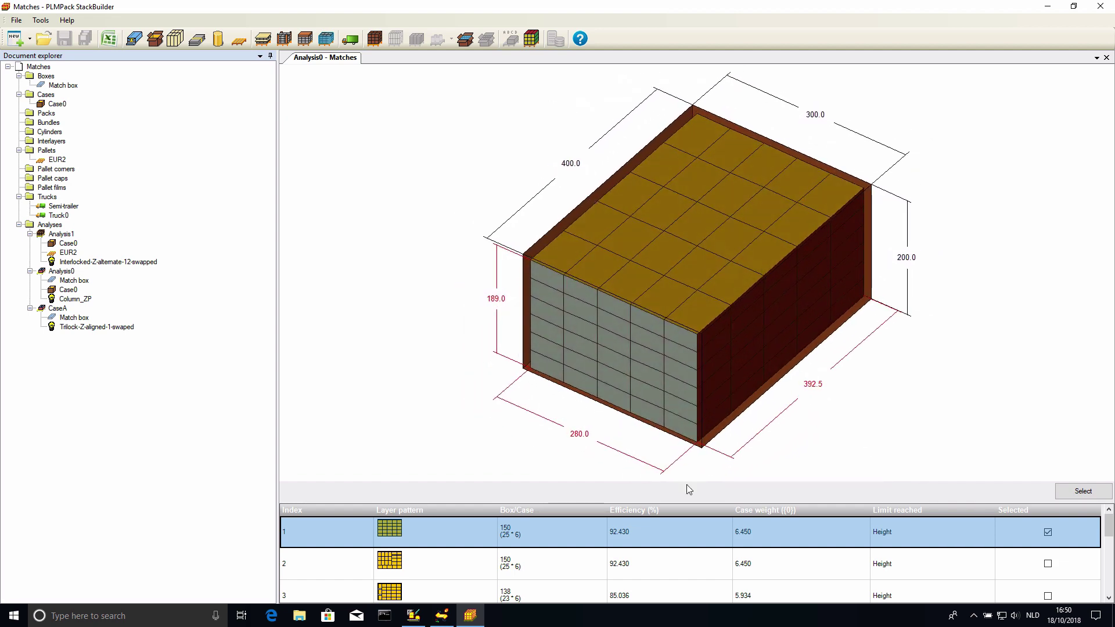
{"action": "left_click_drag", "start_coordinate": [690, 502], "coordinate": [692, 412]}
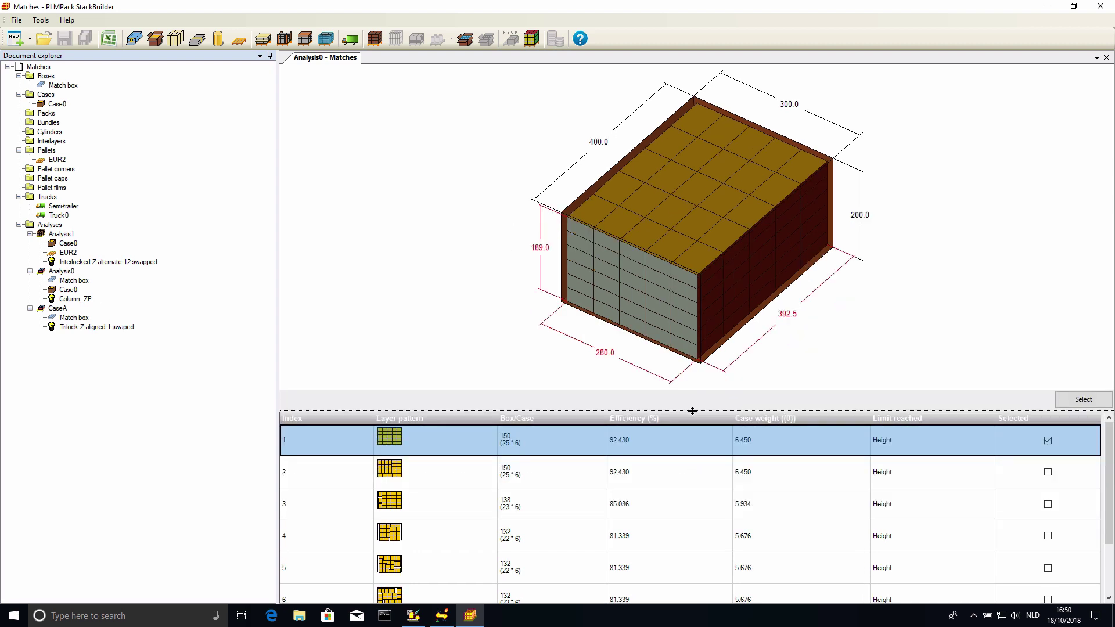
- Browse the layer patterns of Analysis0 from solution 2 to solution 7 and back to solution 1
{"action": "left_click", "coordinate": [466, 472]}
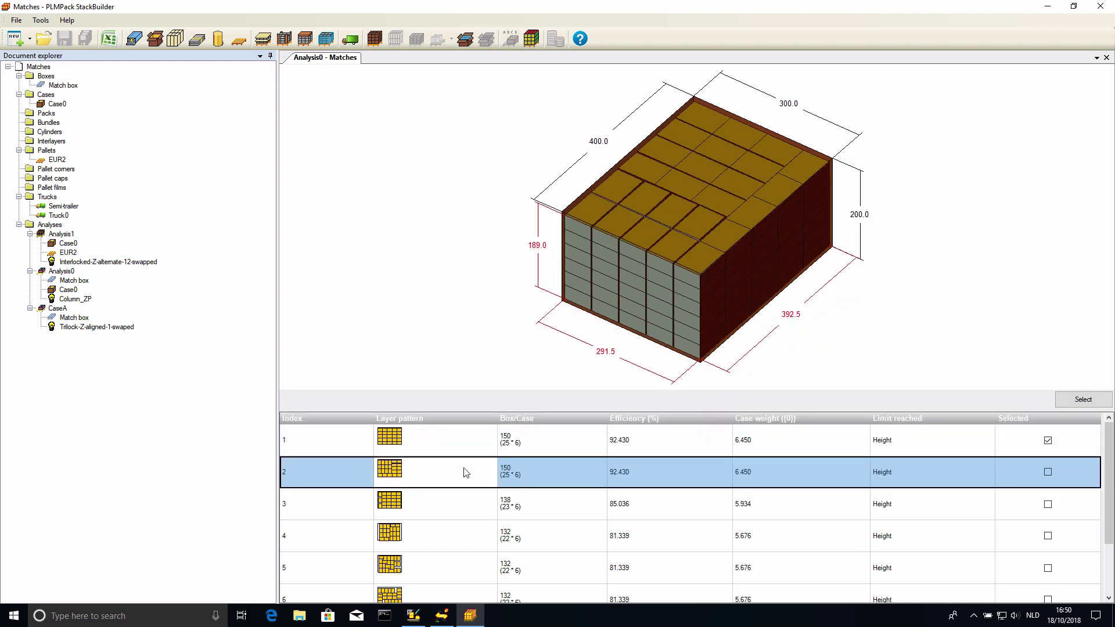
{"action": "key", "text": "Down"}
{"action": "key", "text": "Down"}
{"action": "key", "text": "Down"}
{"action": "key", "text": "Down"}
{"action": "key", "text": "Down"}
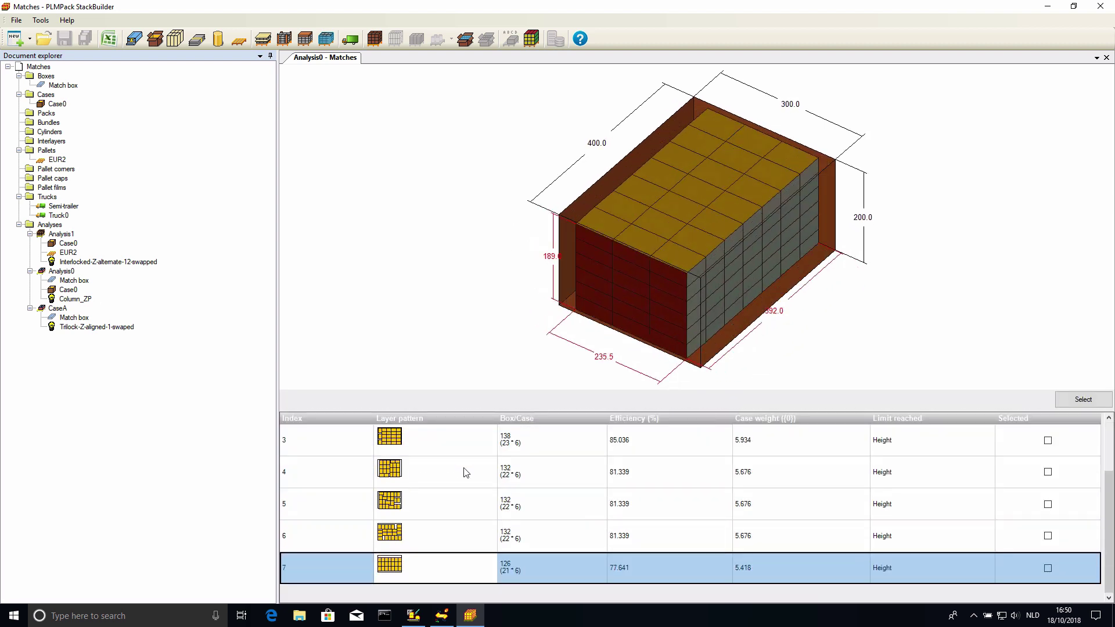
{"action": "key", "text": "Up"}
{"action": "key", "text": "Up"}
{"action": "key", "text": "Up"}
{"action": "key", "text": "Up"}
{"action": "key", "text": "Up"}
{"action": "key", "text": "Up"}
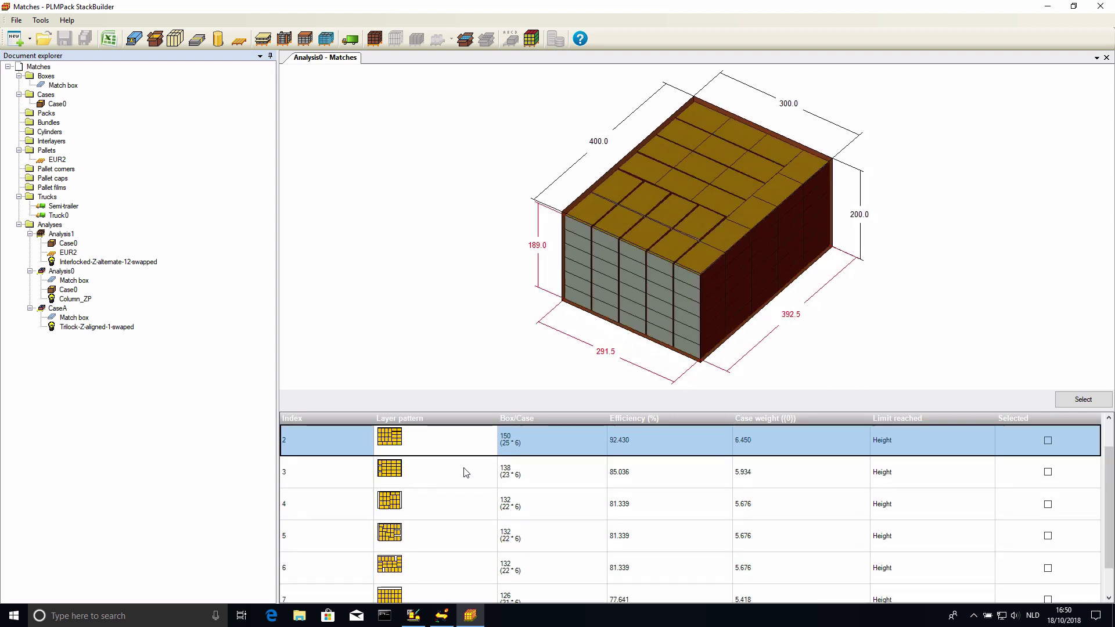
{"action": "key", "text": "space"}
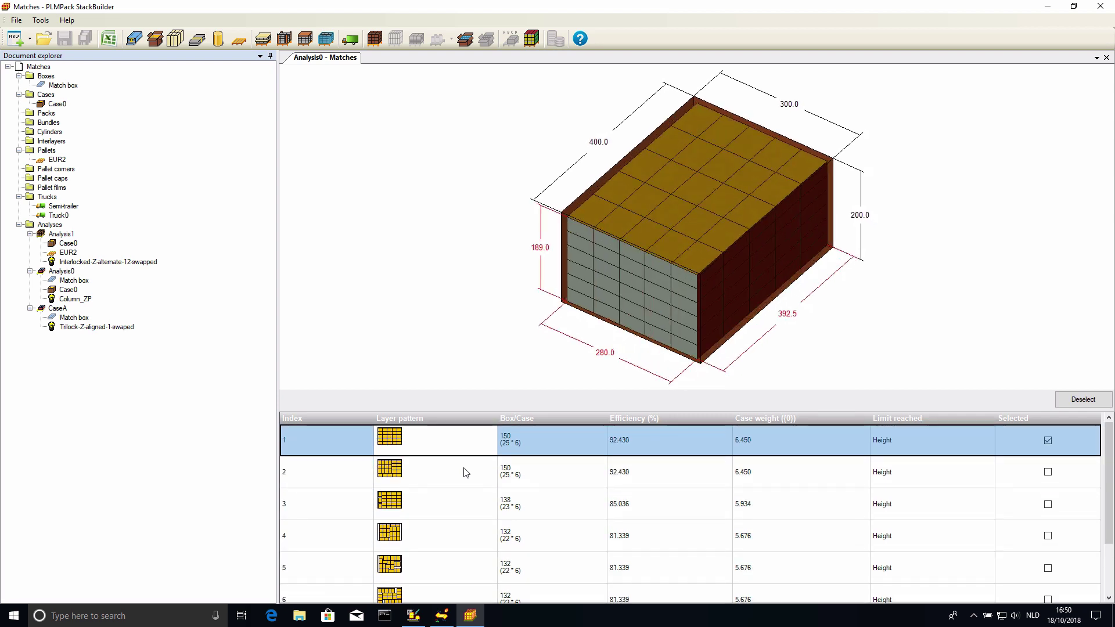
- Compare the first four packing solutions of Analysis0 in the preview and return to solution 1
{"action": "key", "text": "Down"}
{"action": "key", "text": "Down"}
{"action": "key", "text": "Up"}
{"action": "key", "text": "Up"}
{"action": "left_click", "coordinate": [473, 477]}
{"action": "left_click", "coordinate": [466, 495]}
{"action": "left_click", "coordinate": [462, 529]}
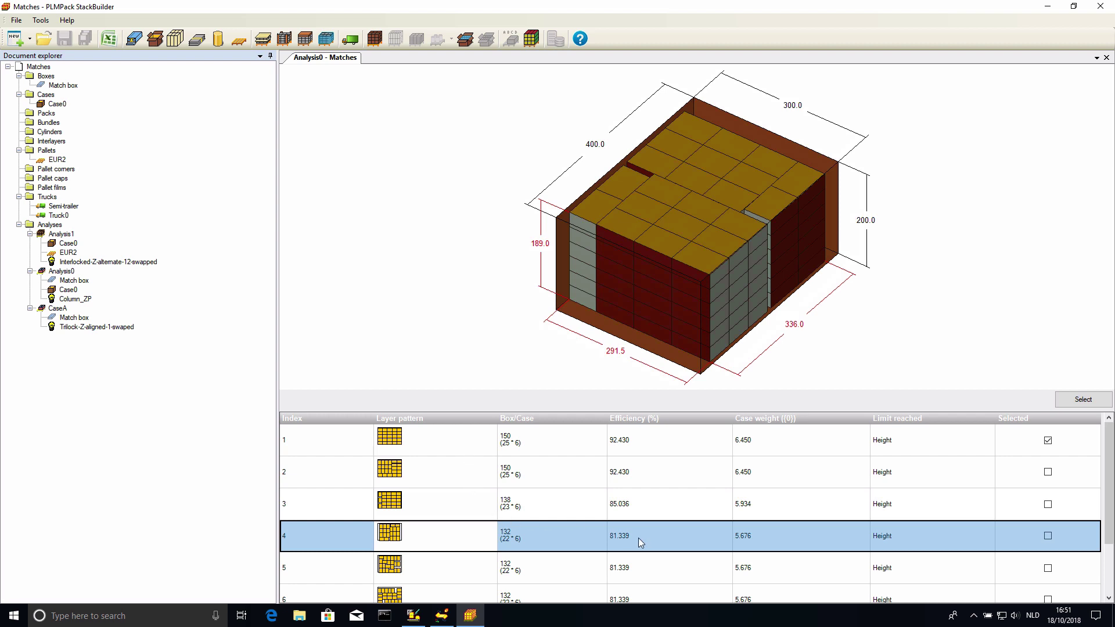
{"action": "left_click", "coordinate": [464, 446]}
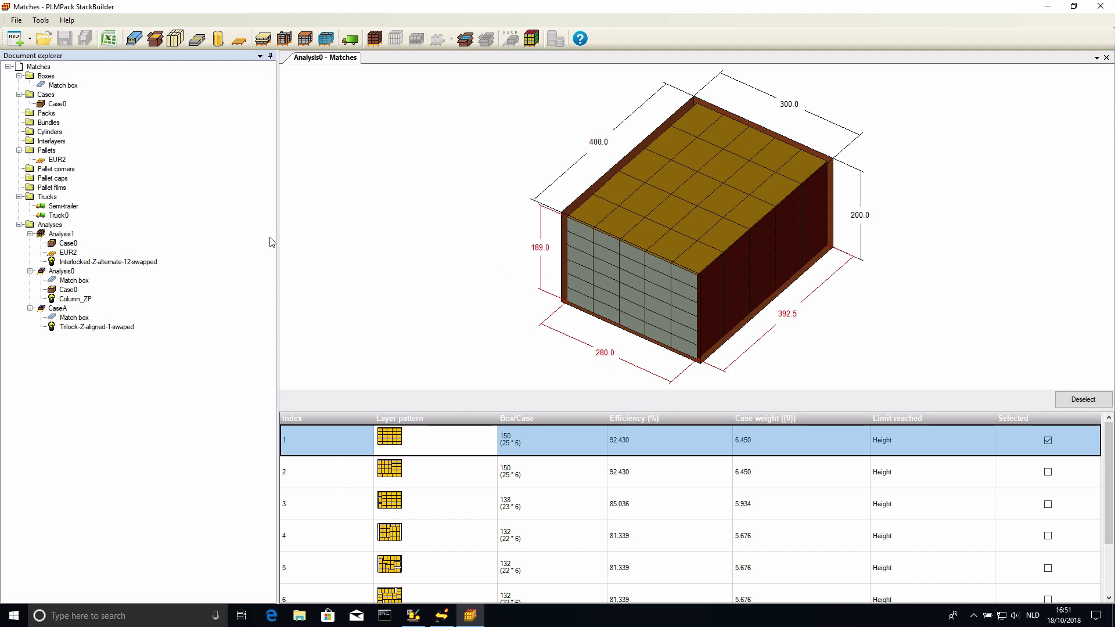
- Check the EUR2 pallet's properties, and open Analysis1 to view its checked alternating-layer solution on the pallet
{"action": "double_click", "coordinate": [57, 159]}
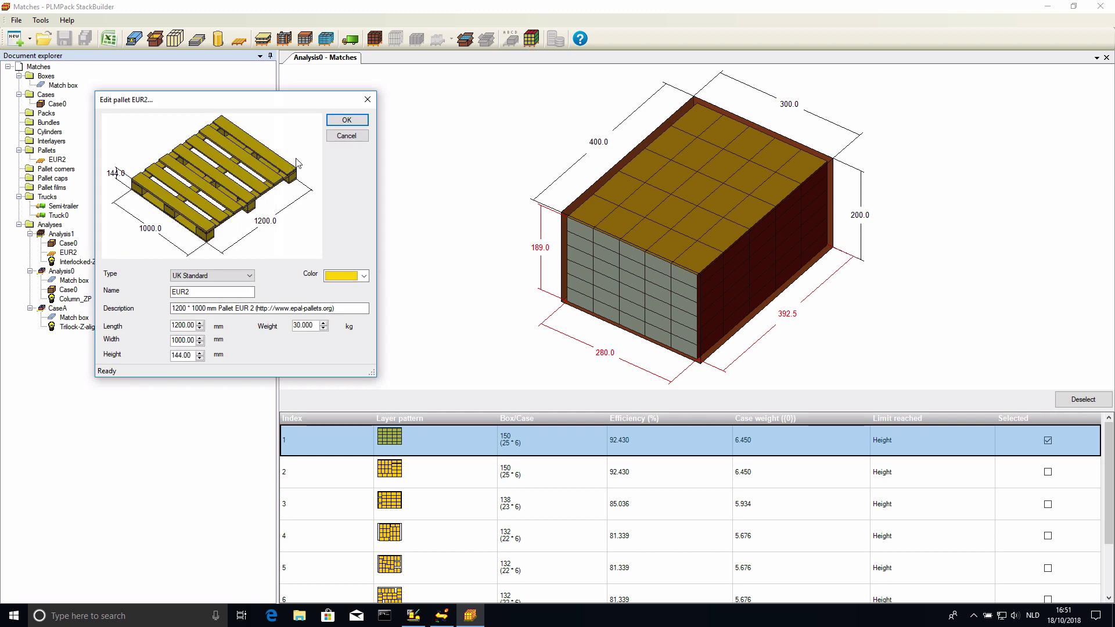
{"action": "left_click", "coordinate": [345, 137]}
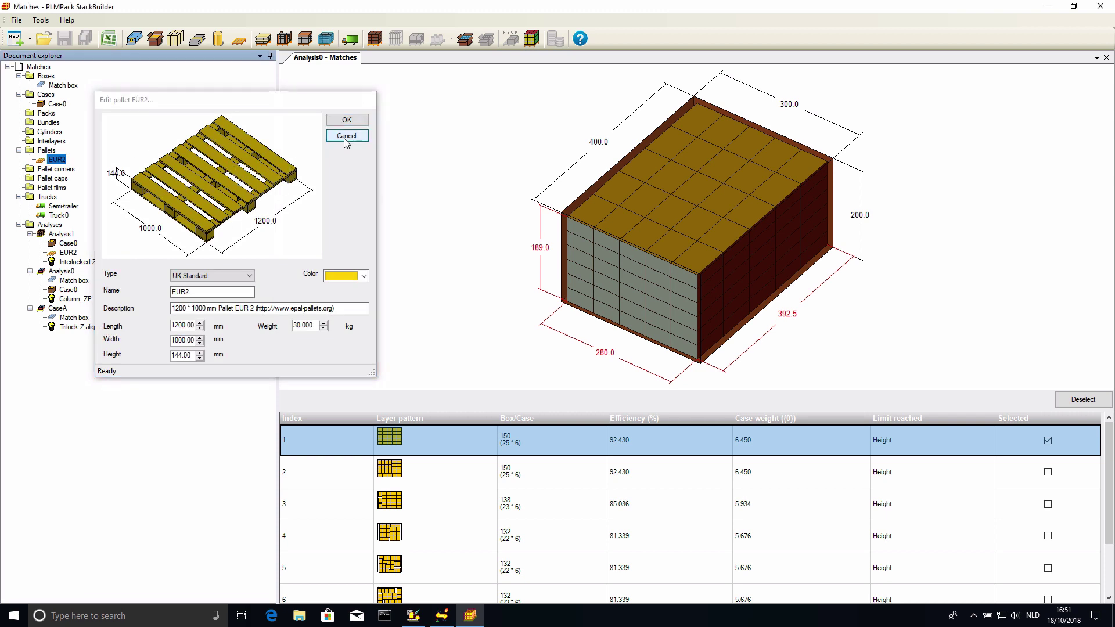
{"action": "double_click", "coordinate": [64, 234]}
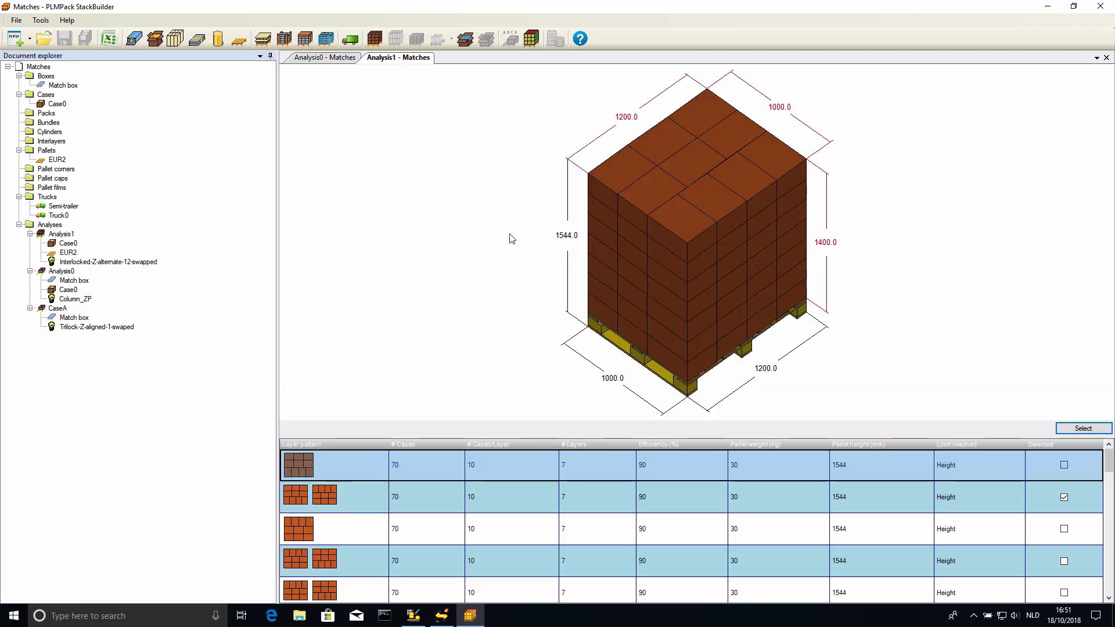
{"action": "left_click_drag", "start_coordinate": [797, 283], "coordinate": [688, 355]}
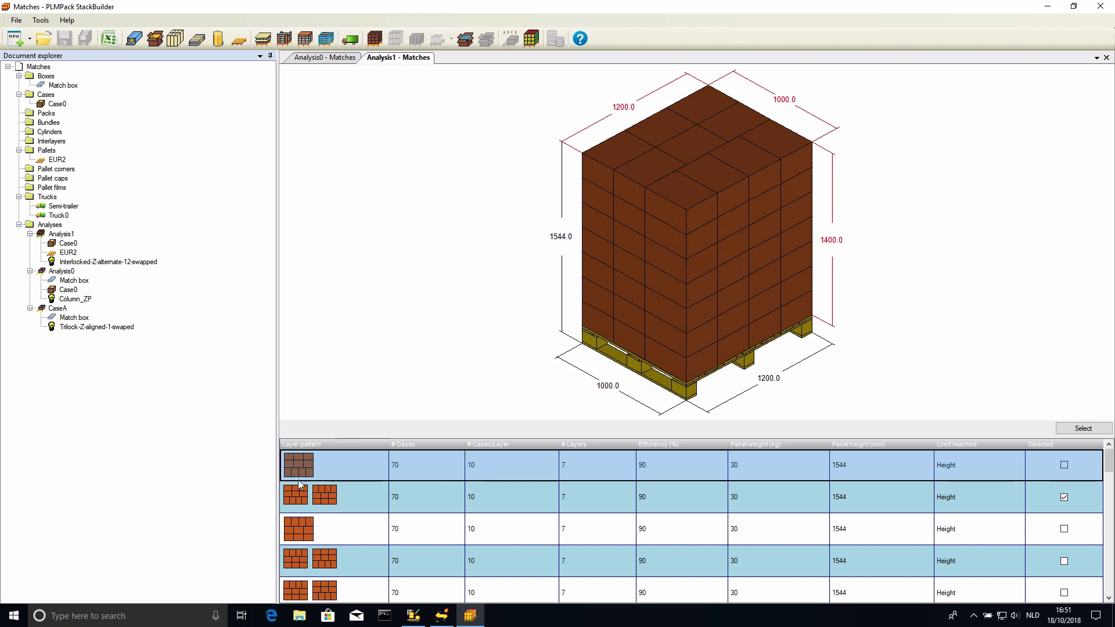
{"action": "left_click", "coordinate": [404, 495]}
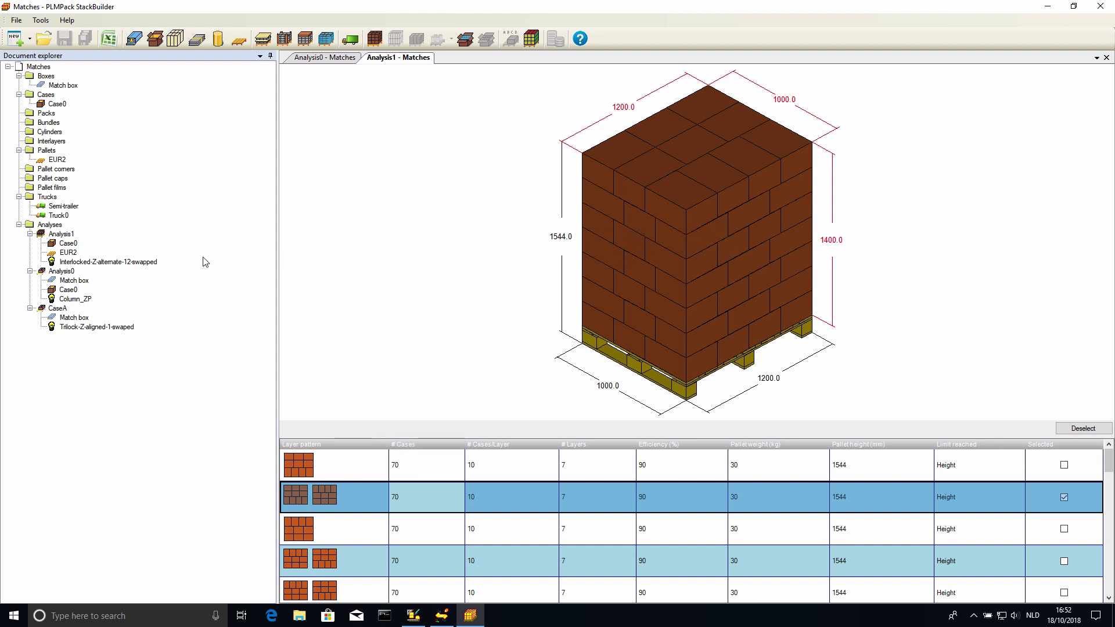
- Add a truck analysis for the solution Interlocked-Z-alternate-12-swapped, using the Semi-trailer truck
{"action": "right_click", "coordinate": [136, 262]}
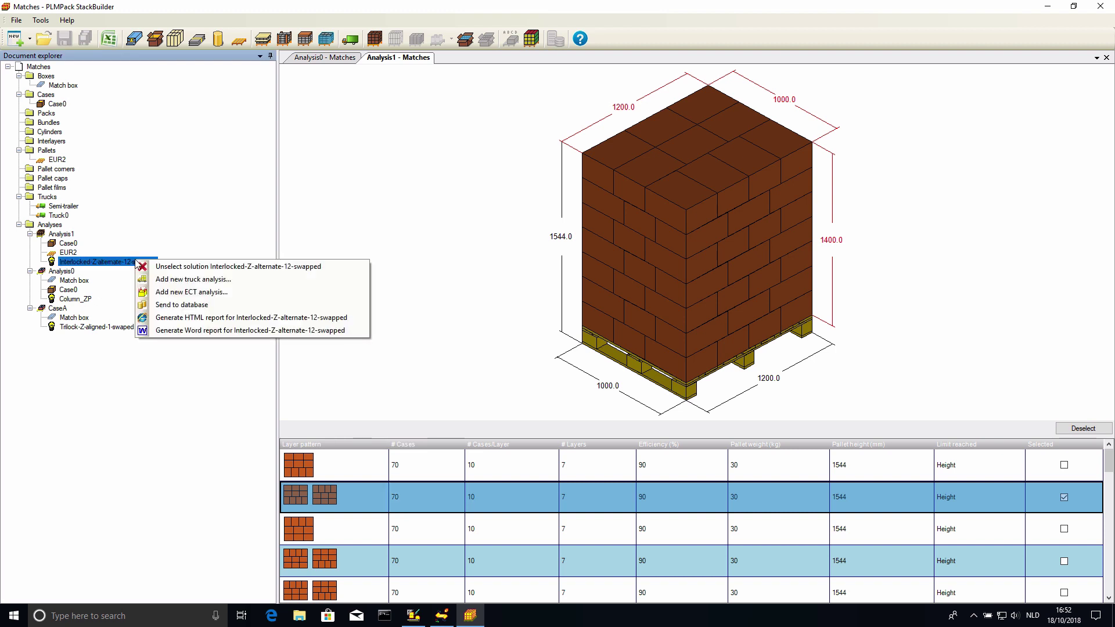
{"action": "left_click", "coordinate": [202, 280]}
{"action": "left_click", "coordinate": [224, 138]}
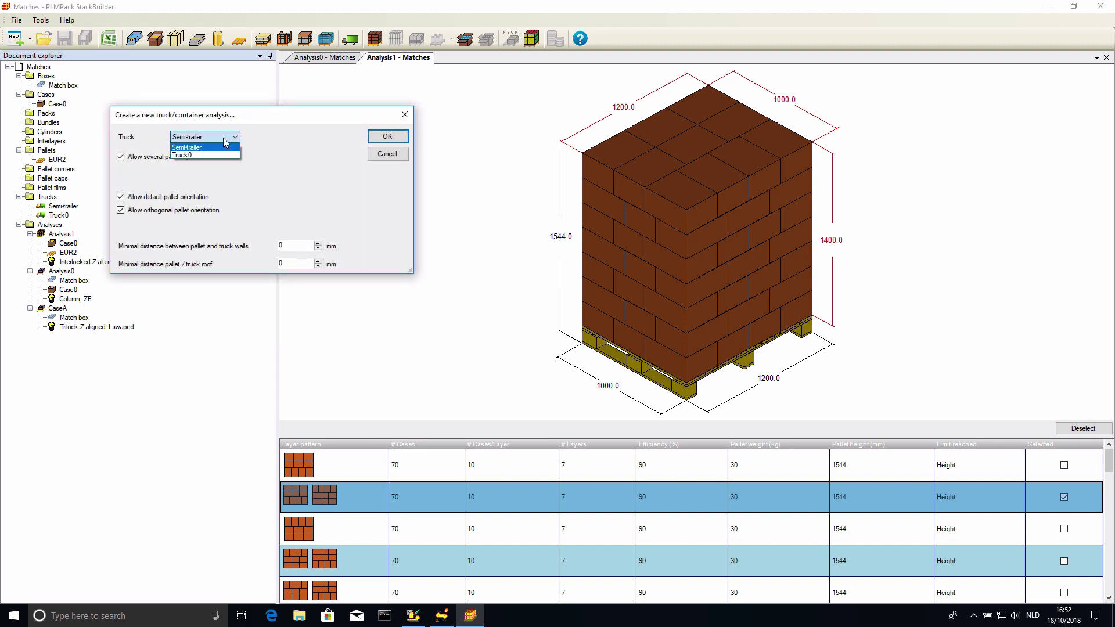
{"action": "left_click", "coordinate": [204, 145]}
{"action": "left_click", "coordinate": [386, 137]}
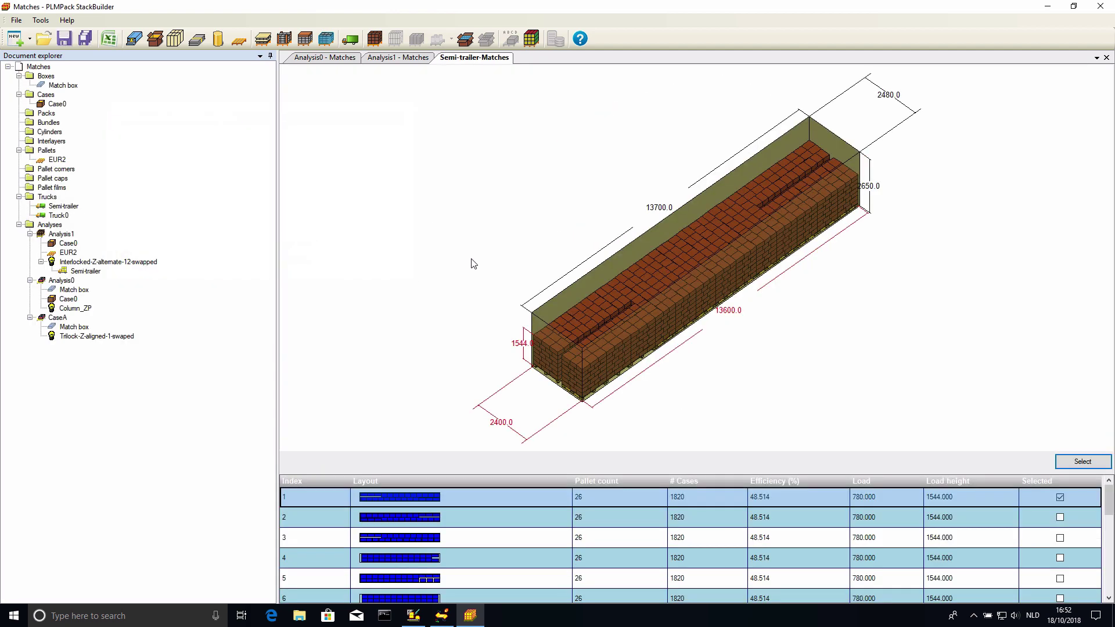
- Inspect the loaded semi-trailer from another angle and check the efficiency and load of layout 1
{"action": "left_click_drag", "start_coordinate": [666, 318], "coordinate": [706, 237]}
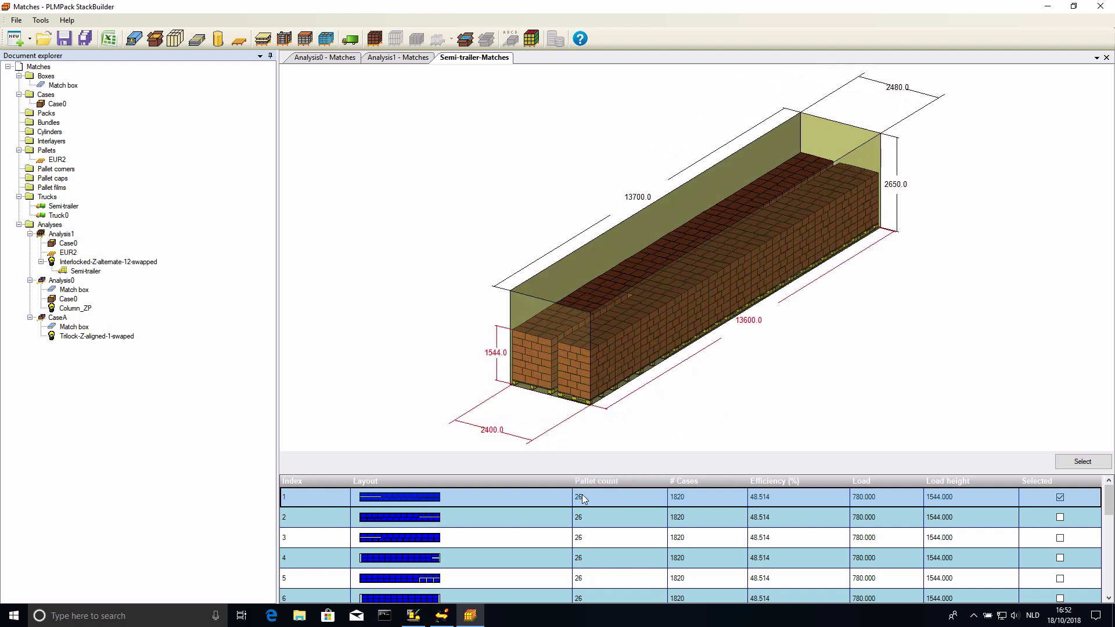
{"action": "left_click", "coordinate": [780, 495]}
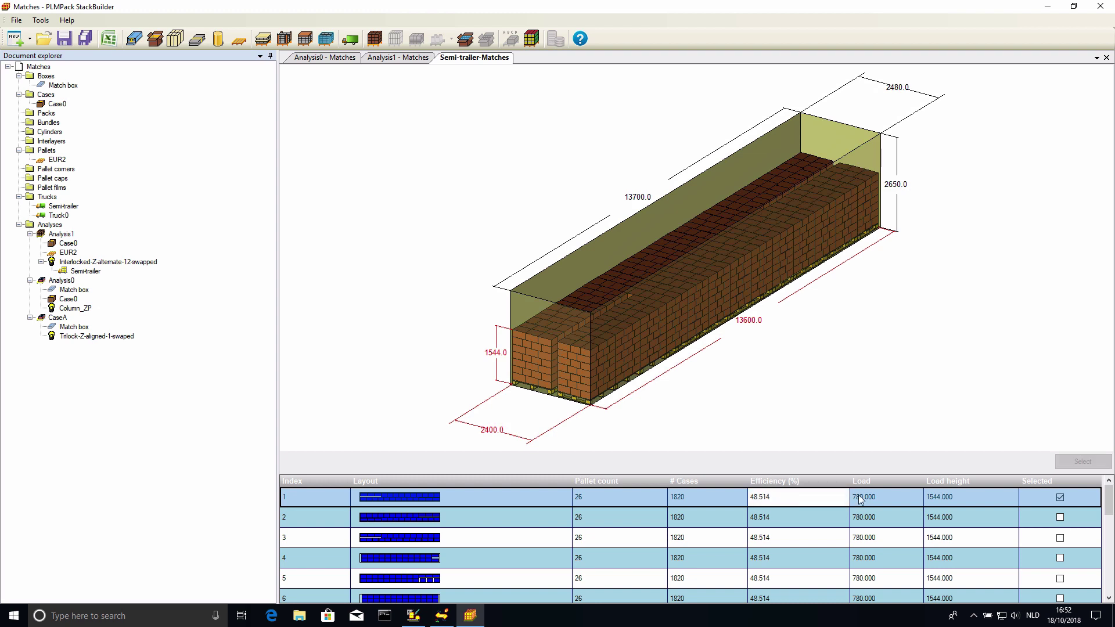
{"action": "left_click", "coordinate": [891, 497]}
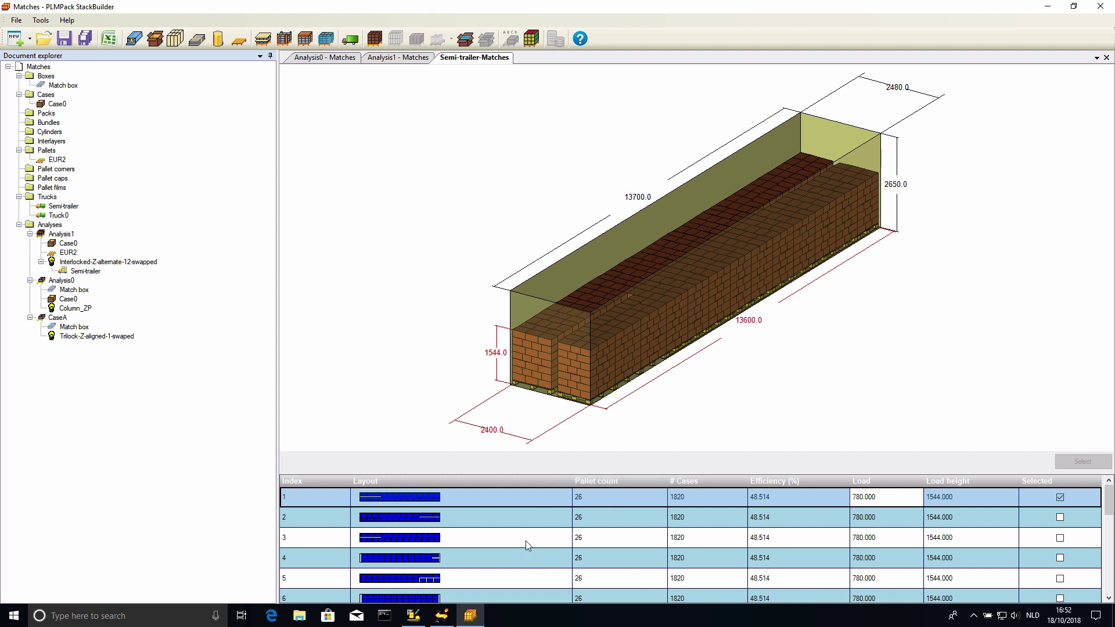
- Generate an HTML report for the solution Interlocked-Z-alternate-12-swapped
{"action": "right_click", "coordinate": [135, 264]}
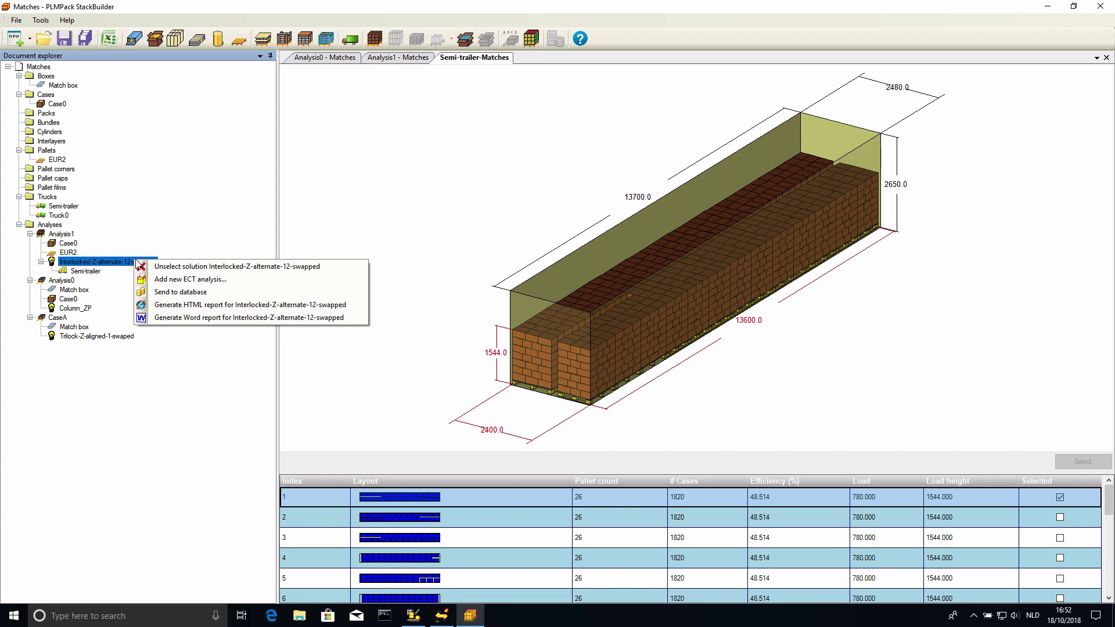
{"action": "left_click", "coordinate": [201, 307]}
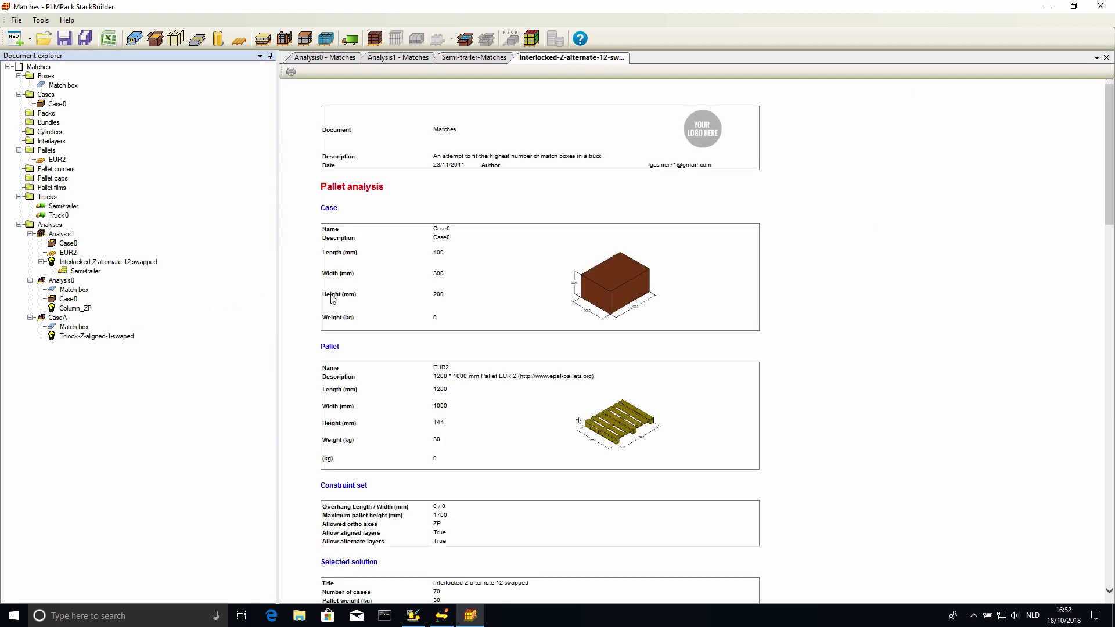
- Read through the report's pallet analysis, selected solution, layers and truck analysis, and return to its beginning
{"action": "scroll", "coordinate": [561, 300], "scroll_direction": "down", "scroll_amount": 5}
{"action": "scroll", "coordinate": [558, 308], "scroll_direction": "down", "scroll_amount": 2}
{"action": "scroll", "coordinate": [557, 299], "scroll_direction": "up", "scroll_amount": 7}
{"action": "scroll", "coordinate": [595, 412], "scroll_direction": "down", "scroll_amount": 8}
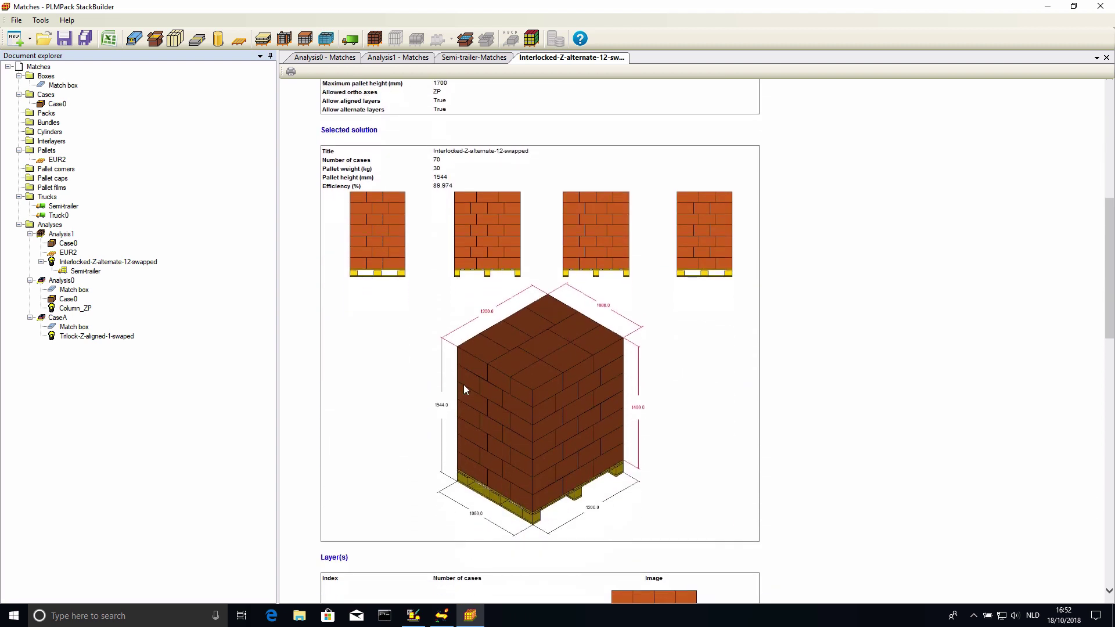
{"action": "scroll", "coordinate": [509, 381], "scroll_direction": "down", "scroll_amount": 2}
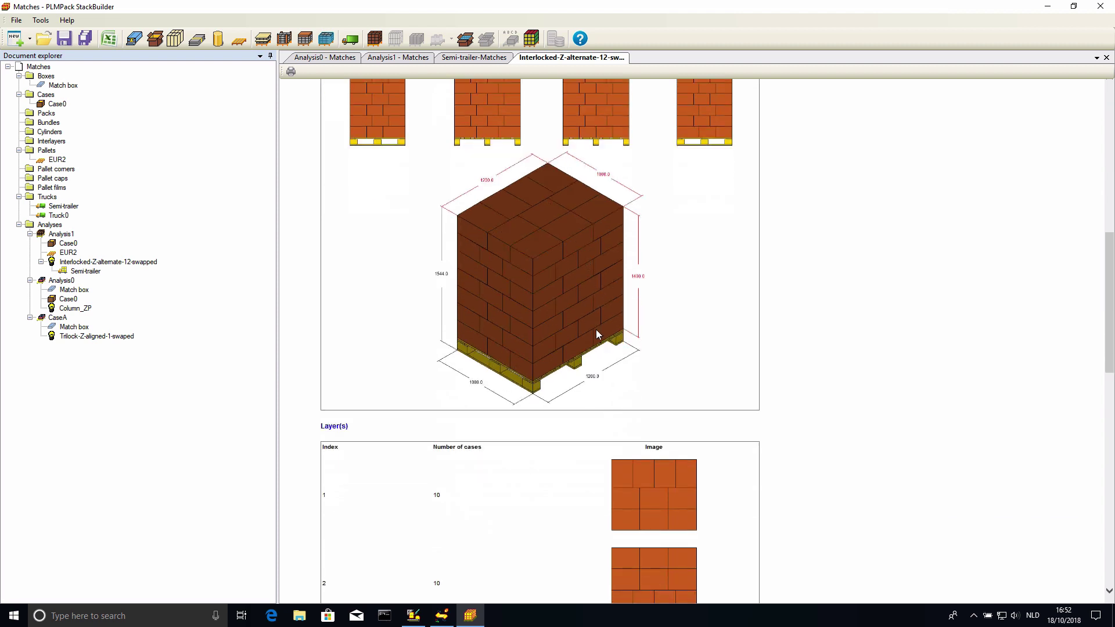
{"action": "scroll", "coordinate": [596, 329], "scroll_direction": "down", "scroll_amount": 3}
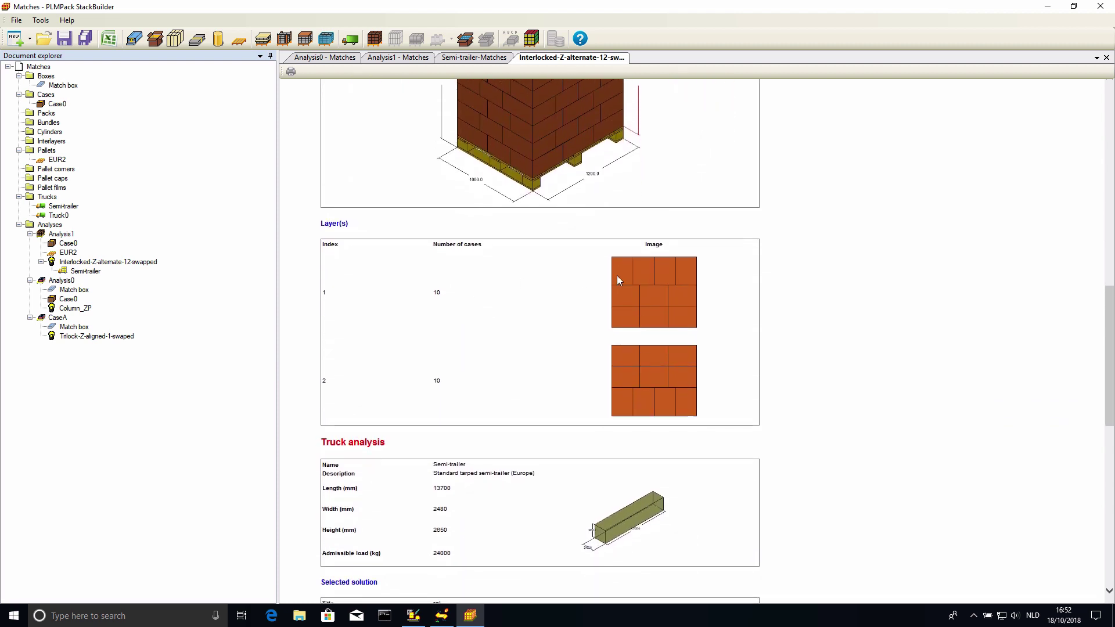
{"action": "scroll", "coordinate": [639, 388], "scroll_direction": "down", "scroll_amount": 7}
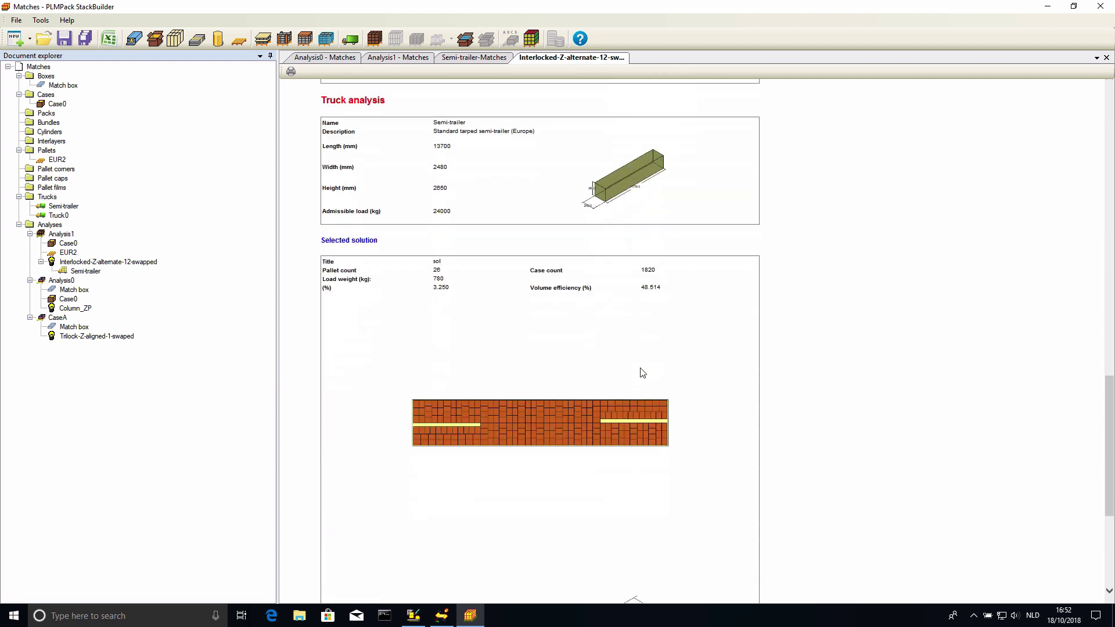
{"action": "scroll", "coordinate": [540, 340], "scroll_direction": "down", "scroll_amount": 2}
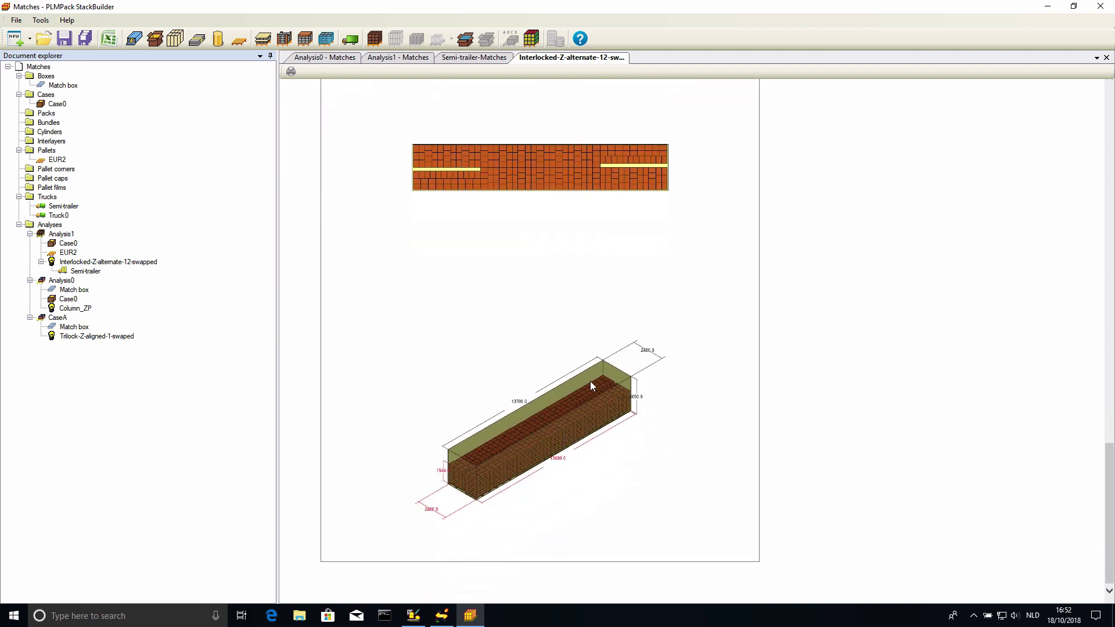
{"action": "key", "text": "Home"}
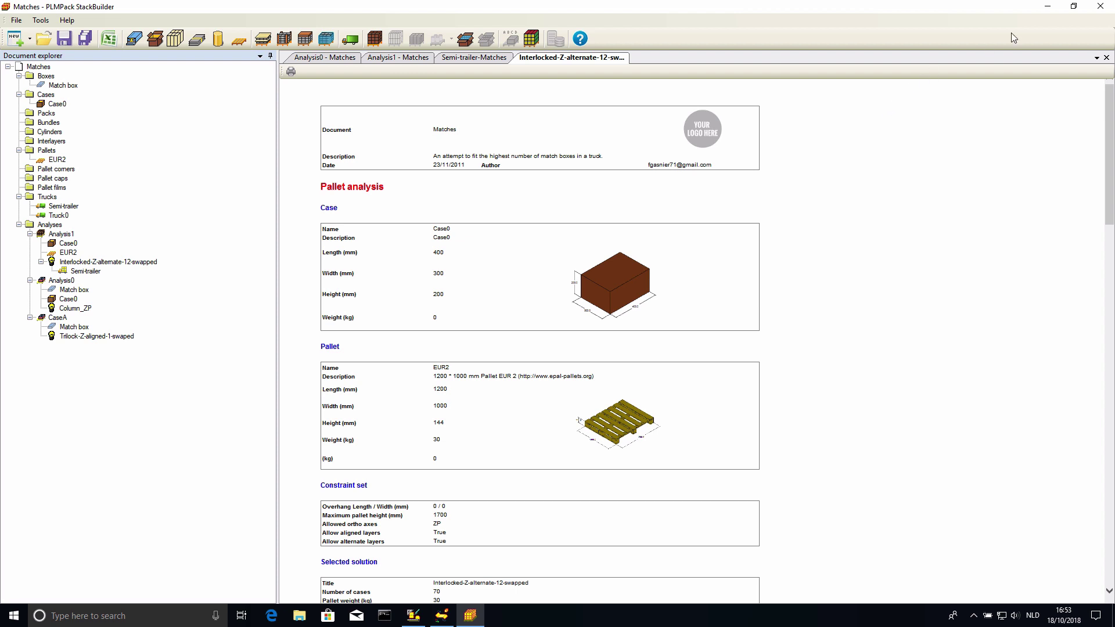
- Close StackBuilder and save the changes to the Matches file
{"action": "left_click", "coordinate": [1101, 7]}
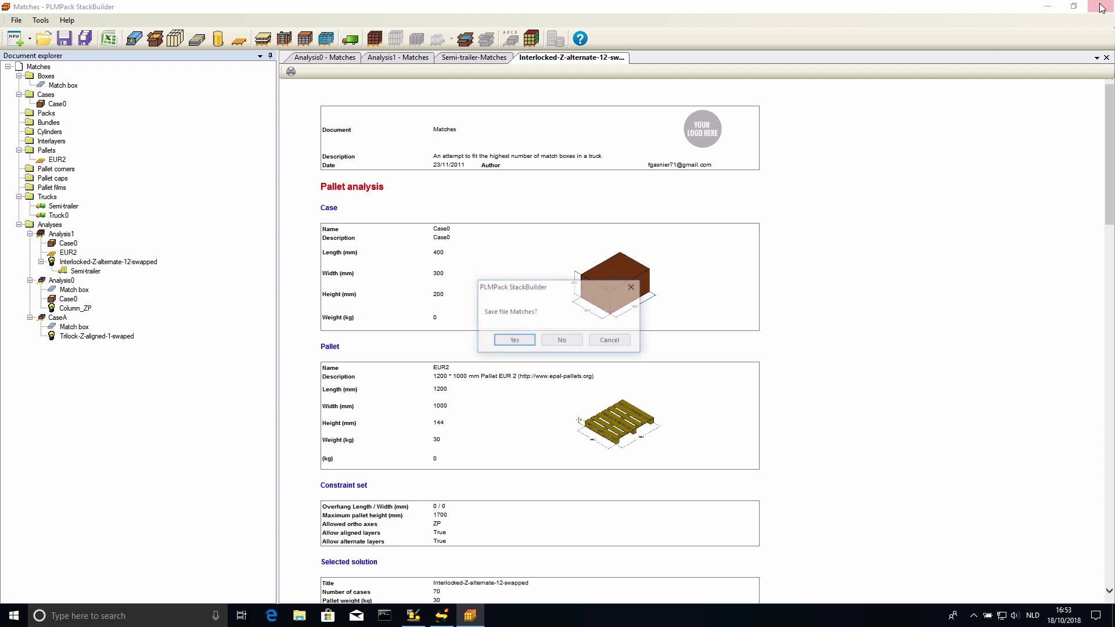
{"action": "left_click", "coordinate": [512, 341]}
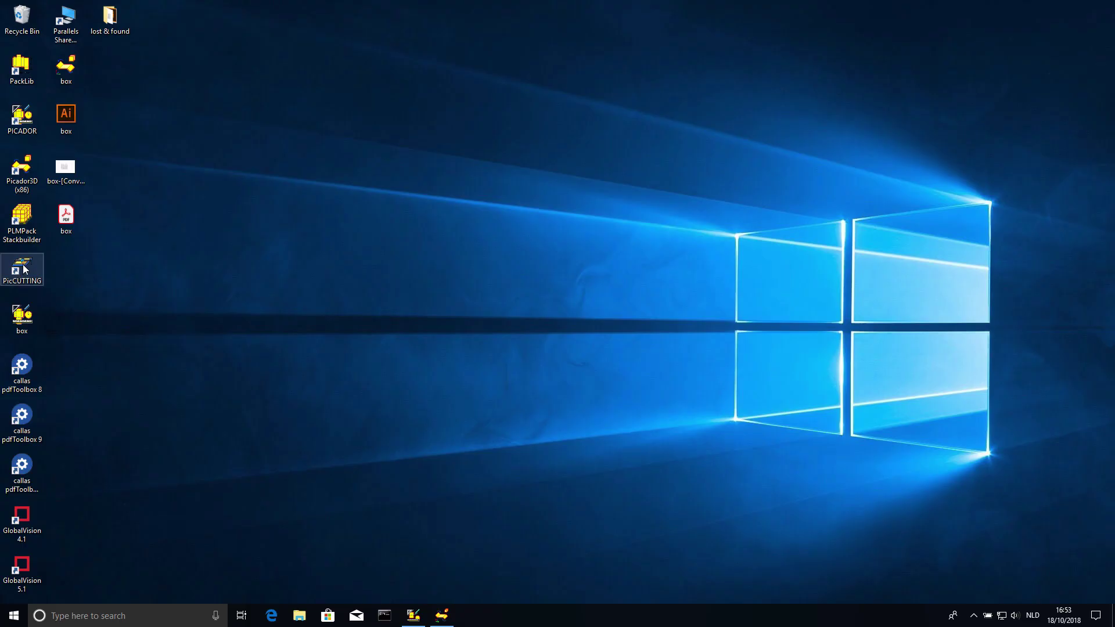
- Open PicCUTTING and look through the available cutting tables, leaving the table selection without changing it
{"action": "double_click", "coordinate": [23, 269]}
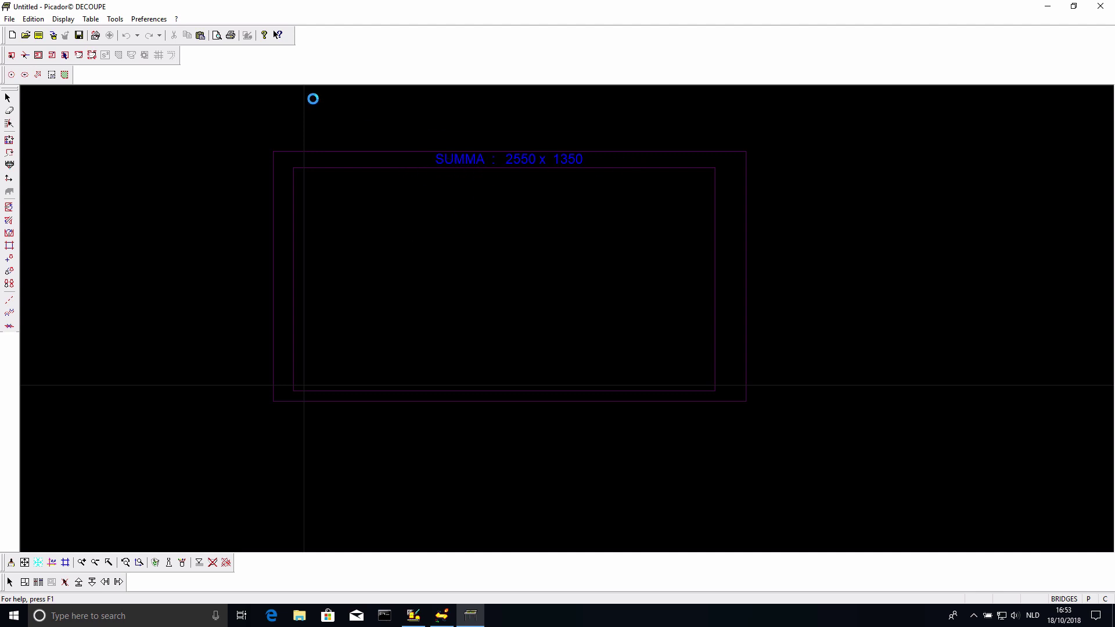
{"action": "left_click", "coordinate": [90, 19]}
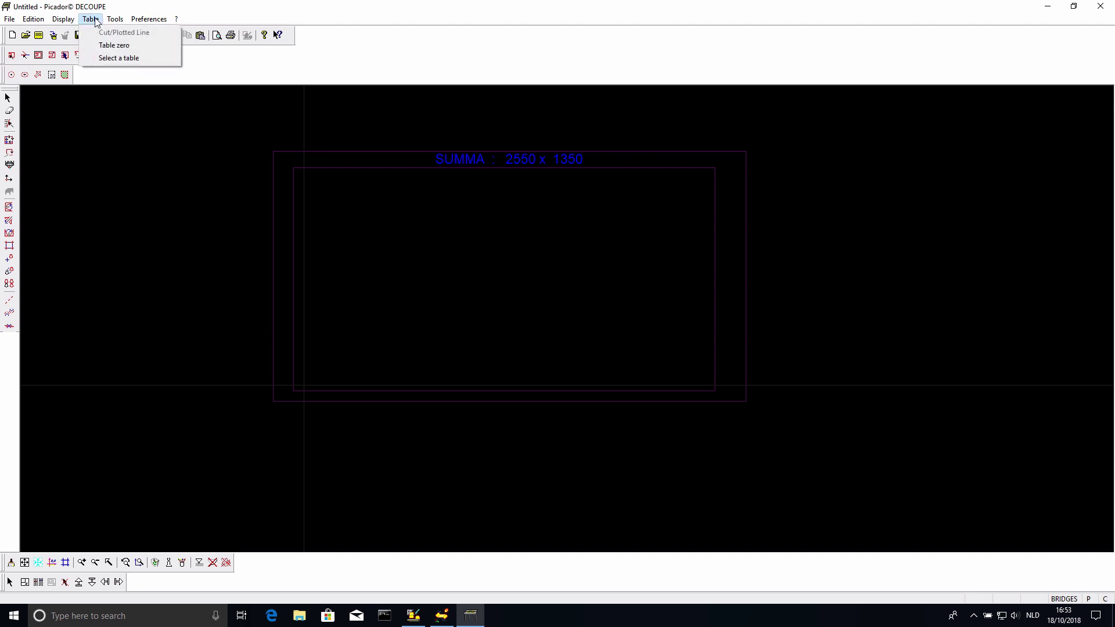
{"action": "left_click", "coordinate": [111, 58]}
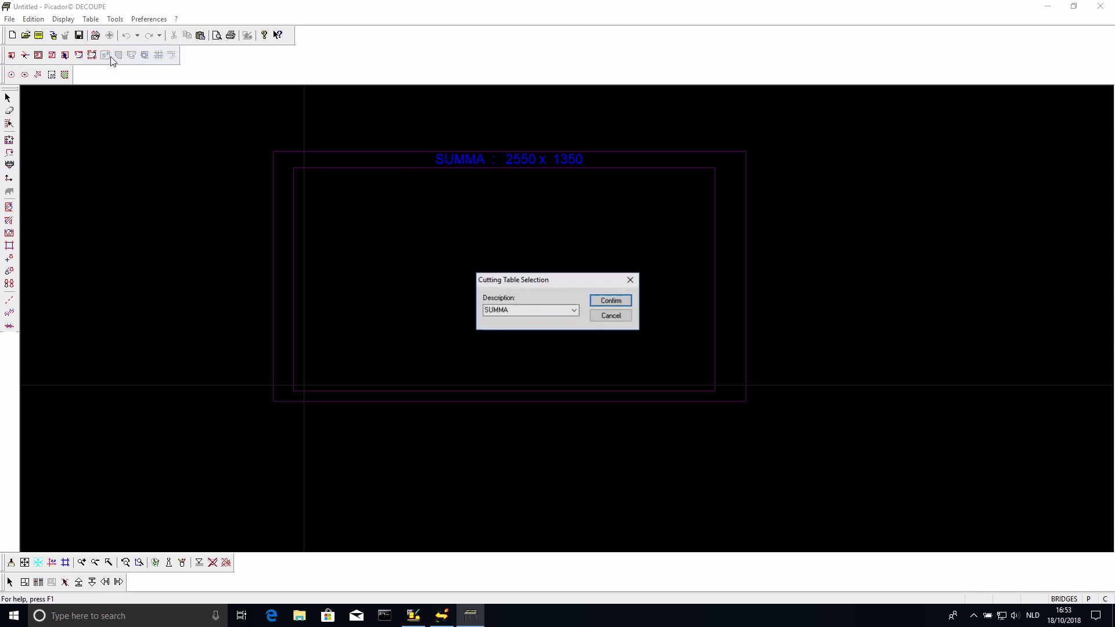
{"action": "left_click", "coordinate": [573, 312]}
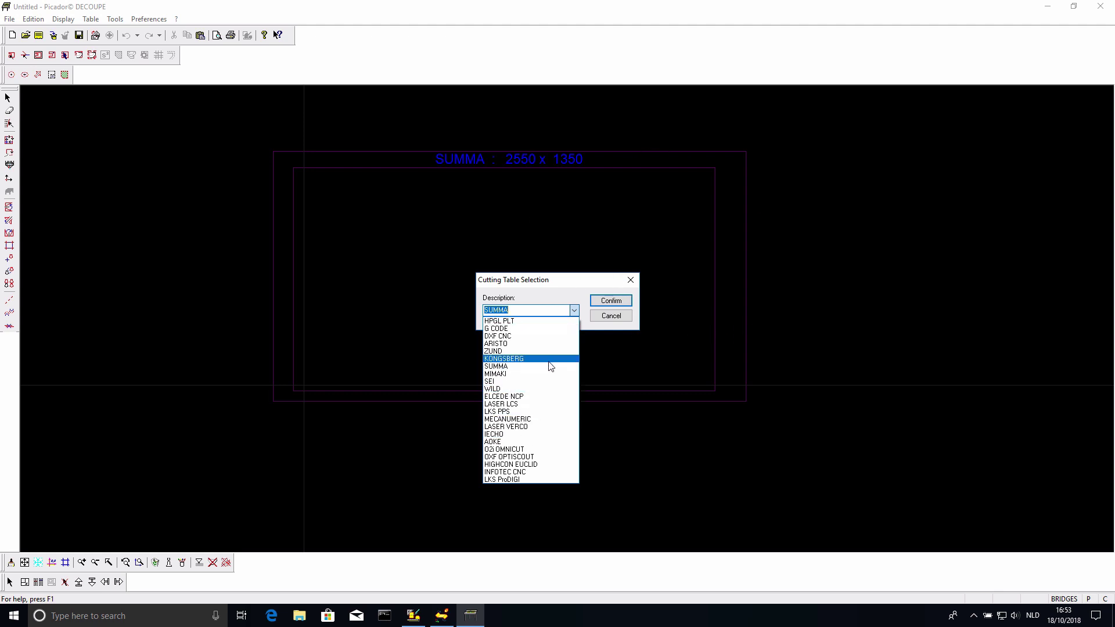
{"action": "left_click", "coordinate": [626, 318]}
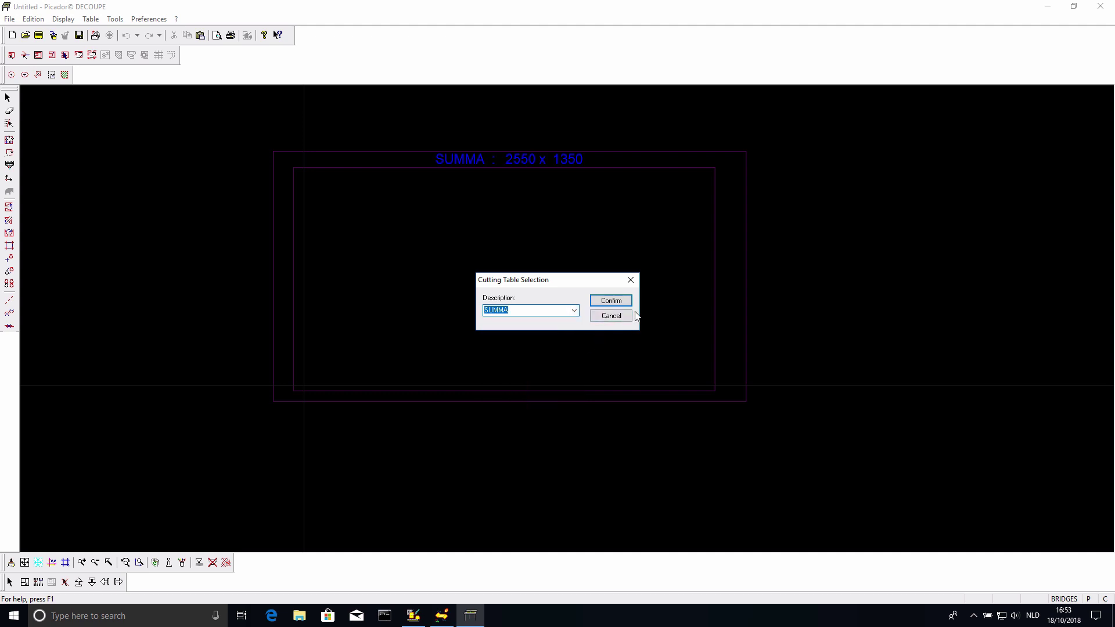
{"action": "left_click", "coordinate": [628, 319]}
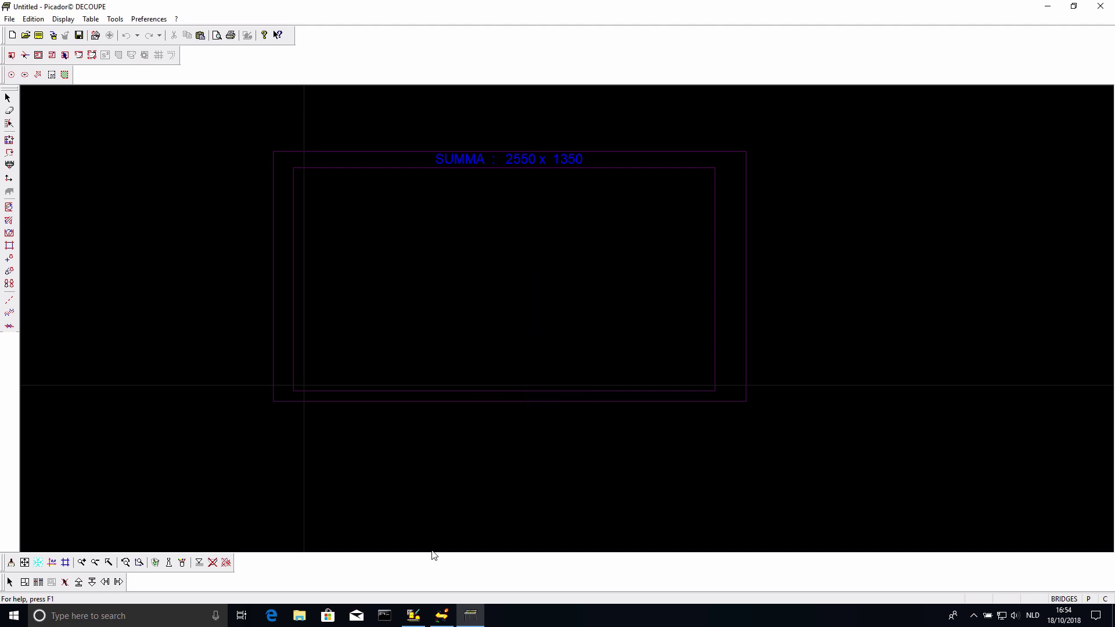
- Switch to Picador and send the box drawing to the cutting module, viewing both box layouts on the whole SUMMA table
{"action": "left_click", "coordinate": [415, 615]}
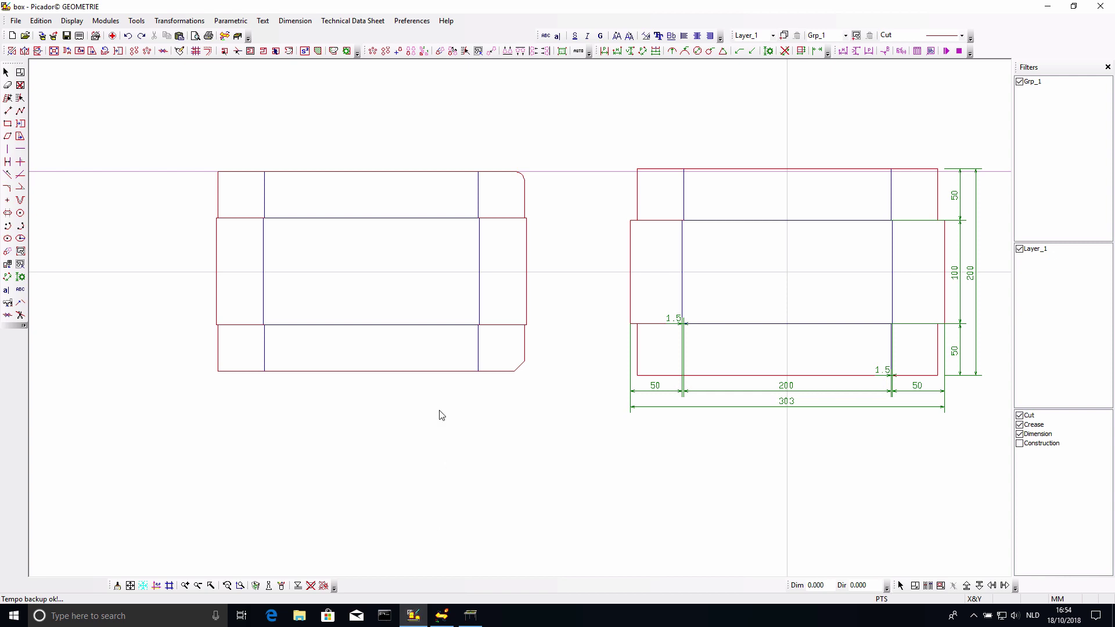
{"action": "left_click", "coordinate": [237, 37]}
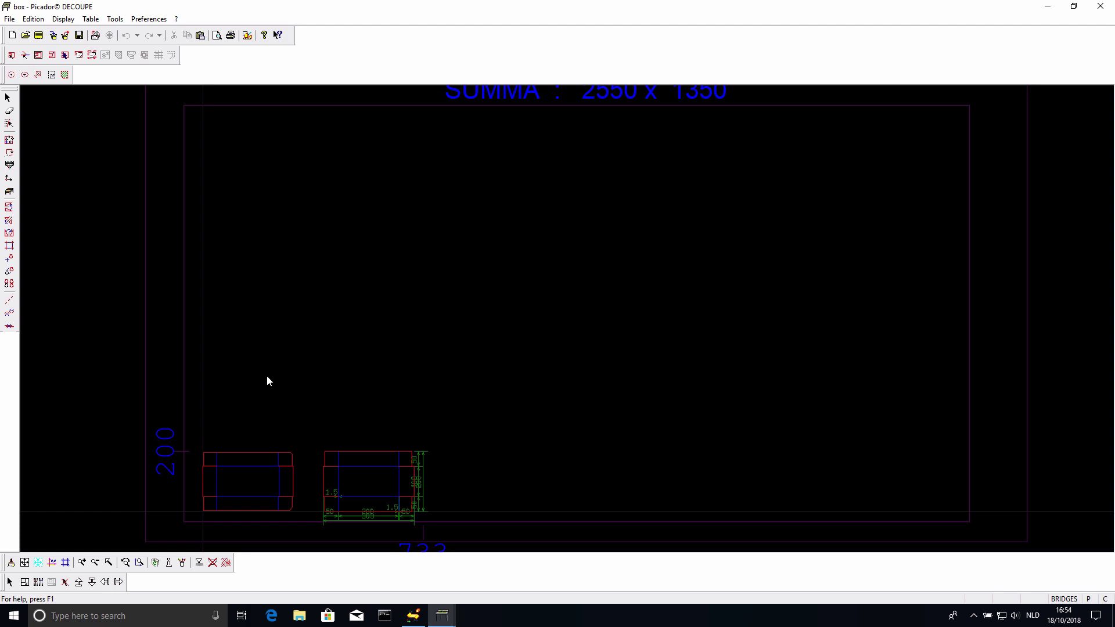
{"action": "scroll", "coordinate": [267, 380], "scroll_direction": "down", "scroll_amount": 5}
{"action": "scroll", "coordinate": [266, 381], "scroll_direction": "up", "scroll_amount": 2}
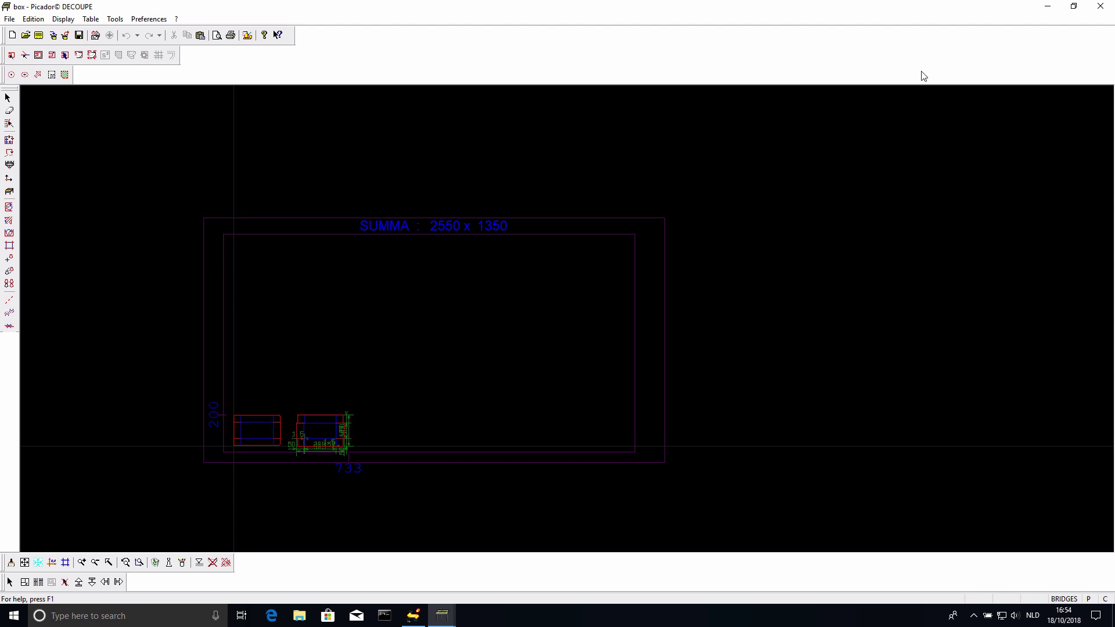
- Close the cutting window with the box drawing and the empty untitled cutting window
{"action": "left_click", "coordinate": [1098, 9]}
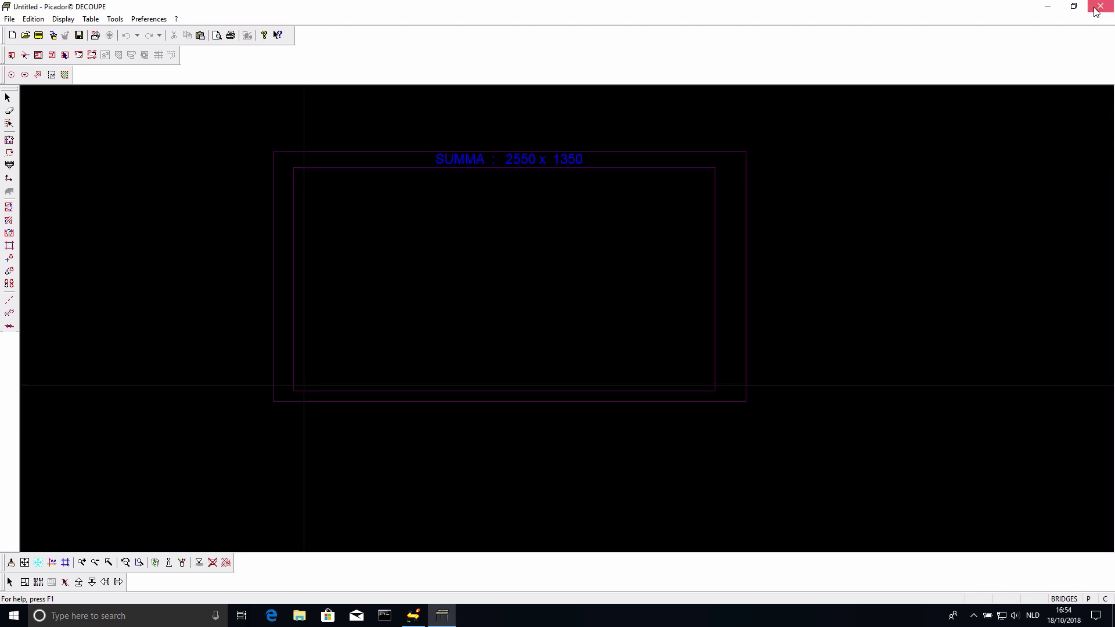
{"action": "left_click", "coordinate": [1097, 8]}
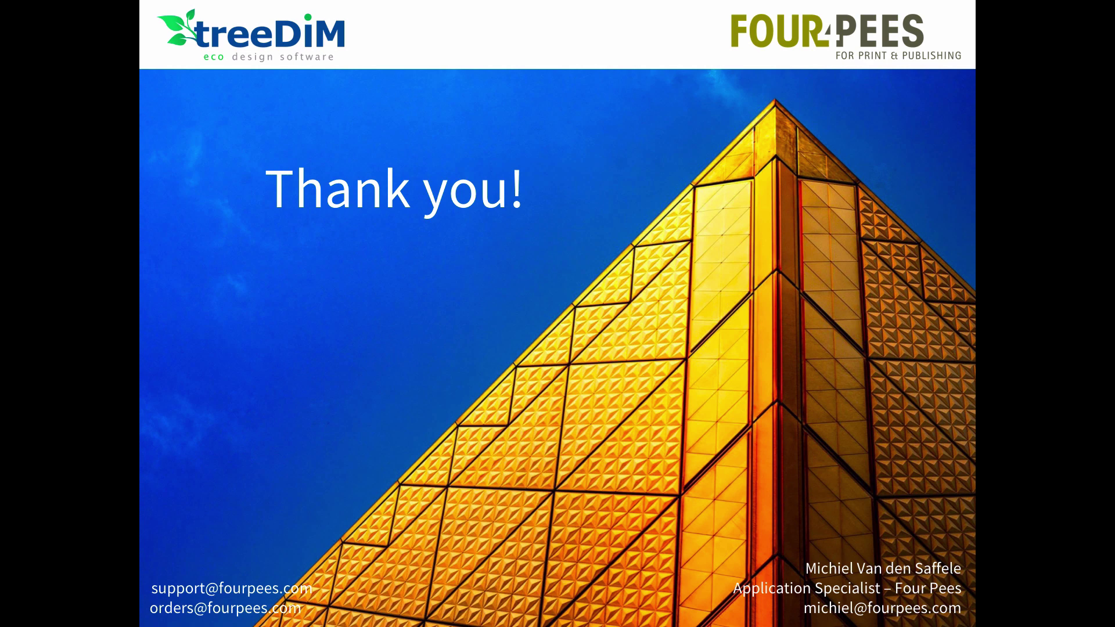